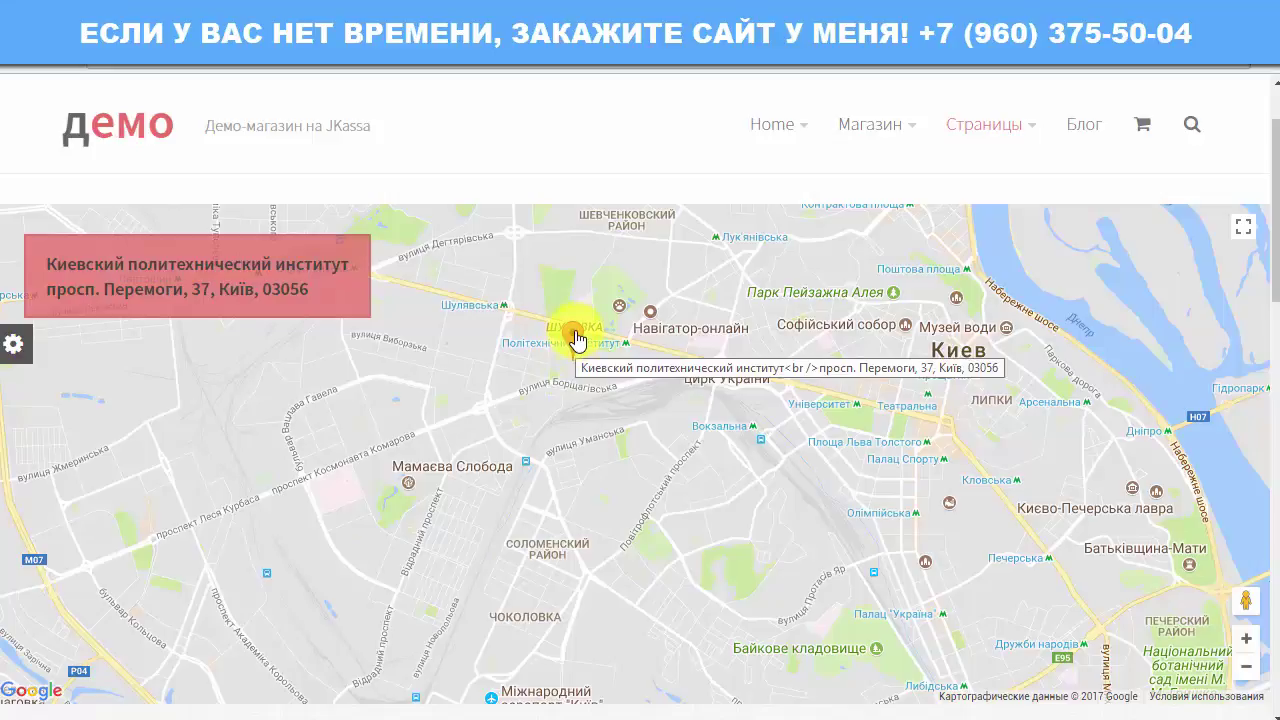
# Step: Review the demo contact page's opening hours, contact details and message form fields
pyautogui.moveTo(574, 343)
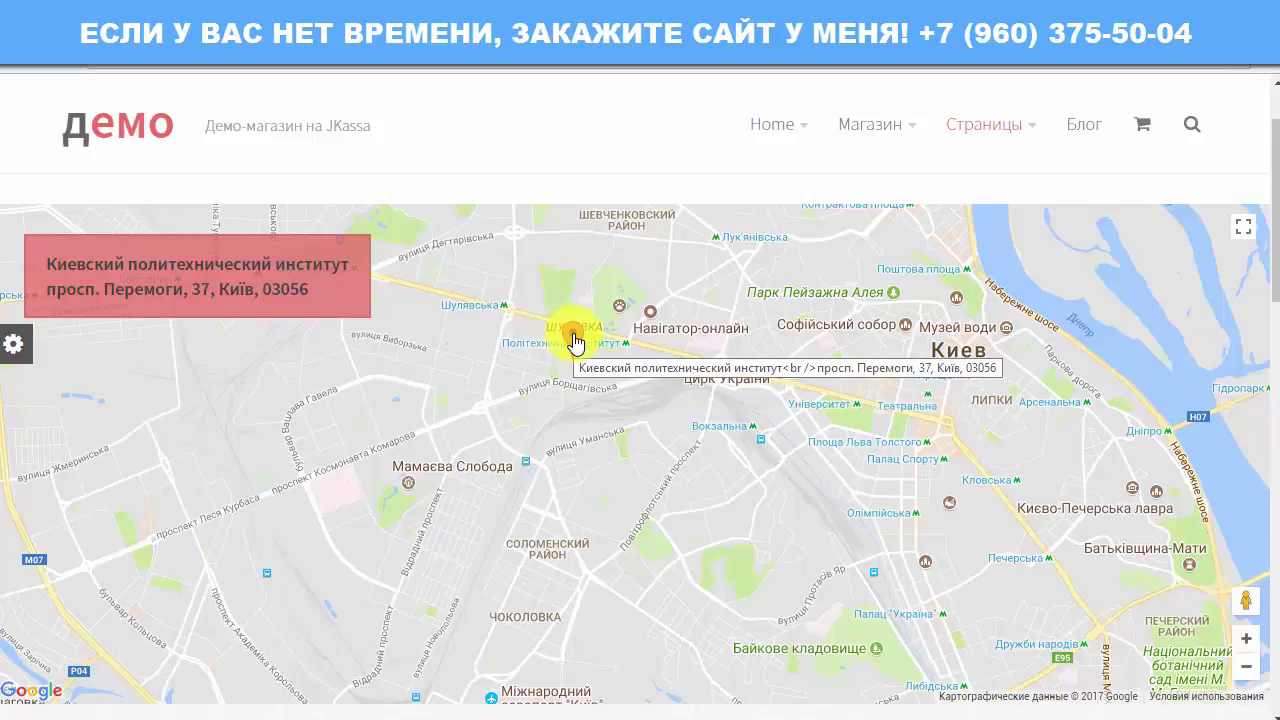
pyautogui.scroll(-5, 574, 343)
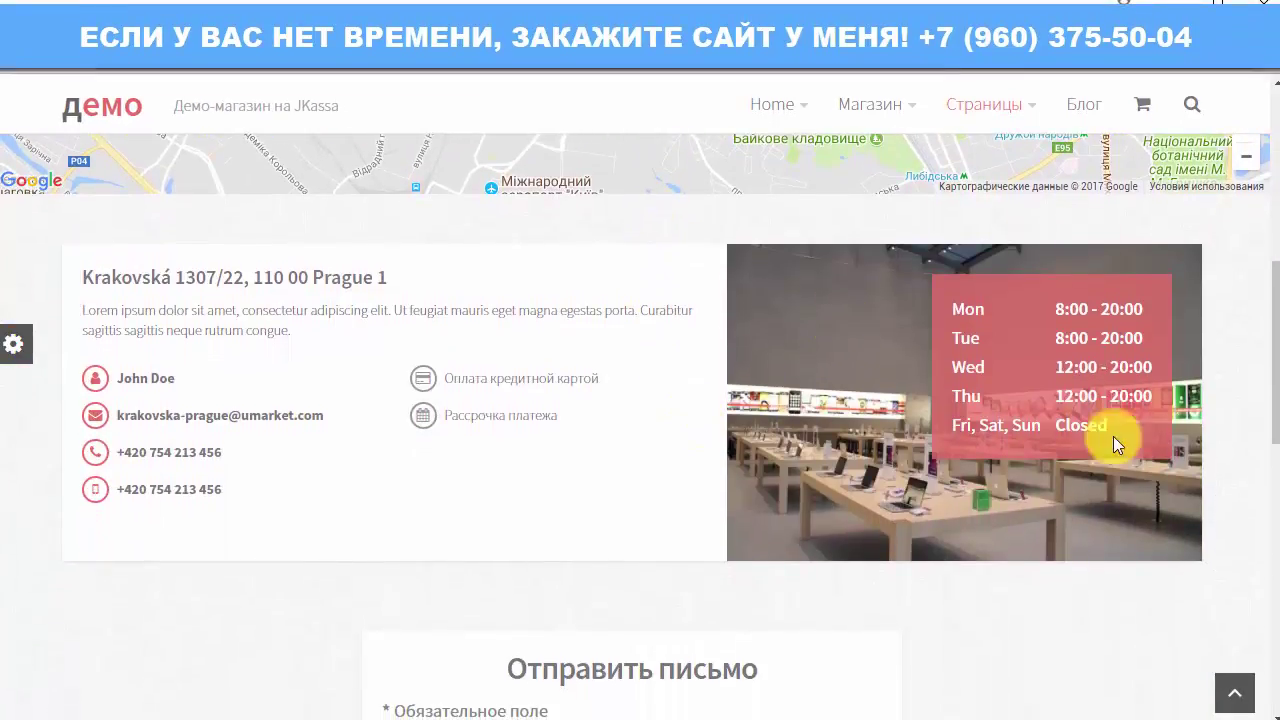
pyautogui.moveTo(951, 309); pyautogui.dragTo(1102, 430)
pyautogui.click(1011, 548)
pyautogui.moveTo(275, 497); pyautogui.dragTo(128, 300)
pyautogui.scroll(-5, 457, 306)
pyautogui.click(457, 306)
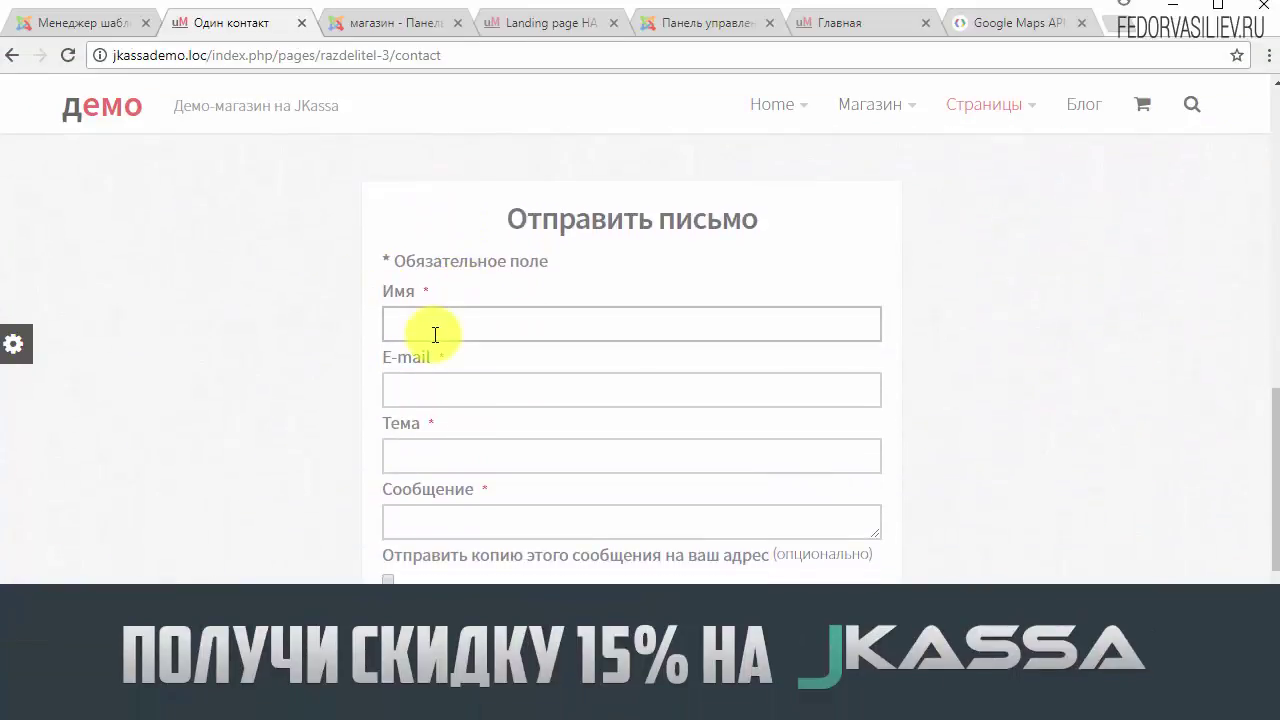
pyautogui.click(433, 331)
pyautogui.click(514, 519)
pyautogui.click(449, 450)
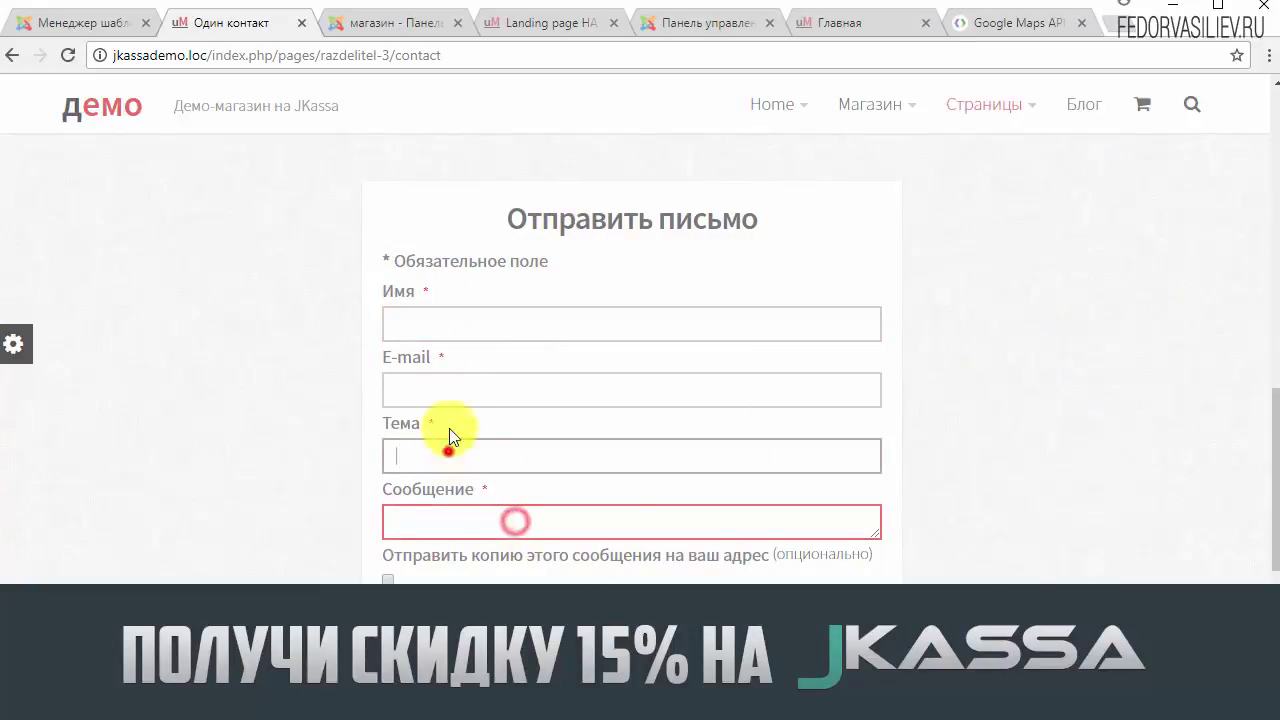
pyautogui.click(450, 389)
pyautogui.scroll(-3, 794, 411)
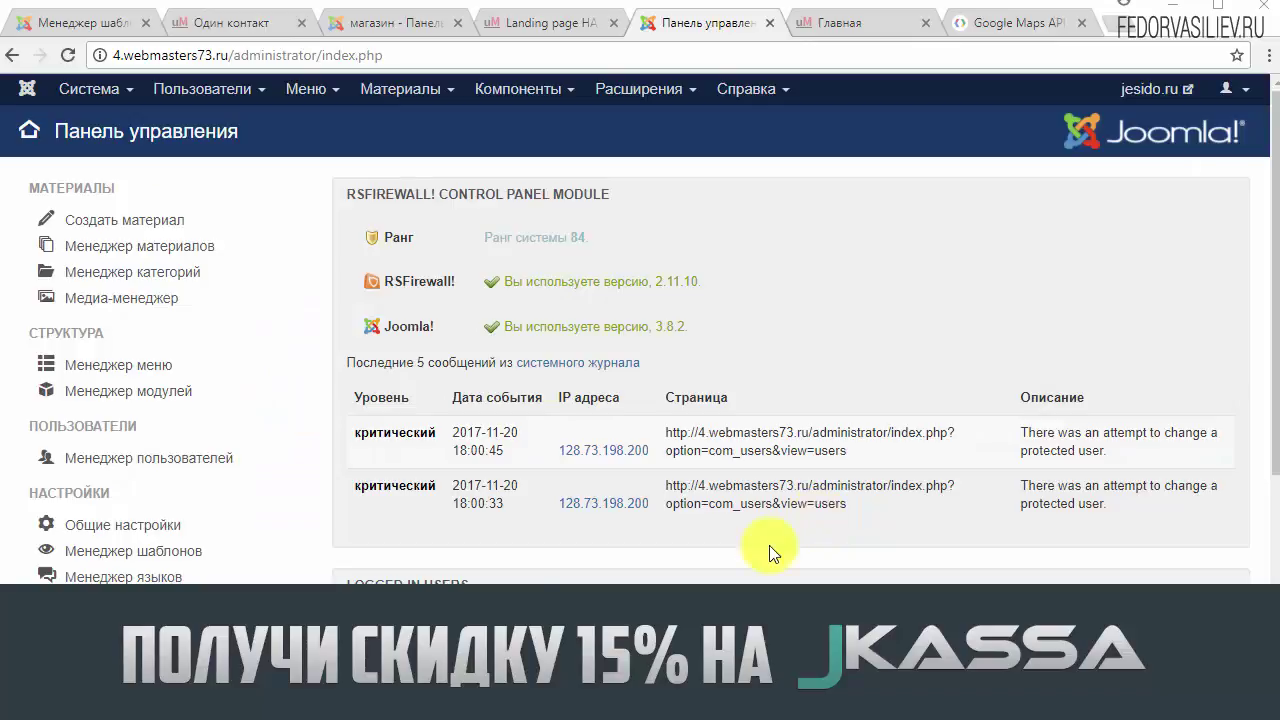
# Step: Go to Компоненты > Контакты > Категории контактов
pyautogui.click(541, 90)
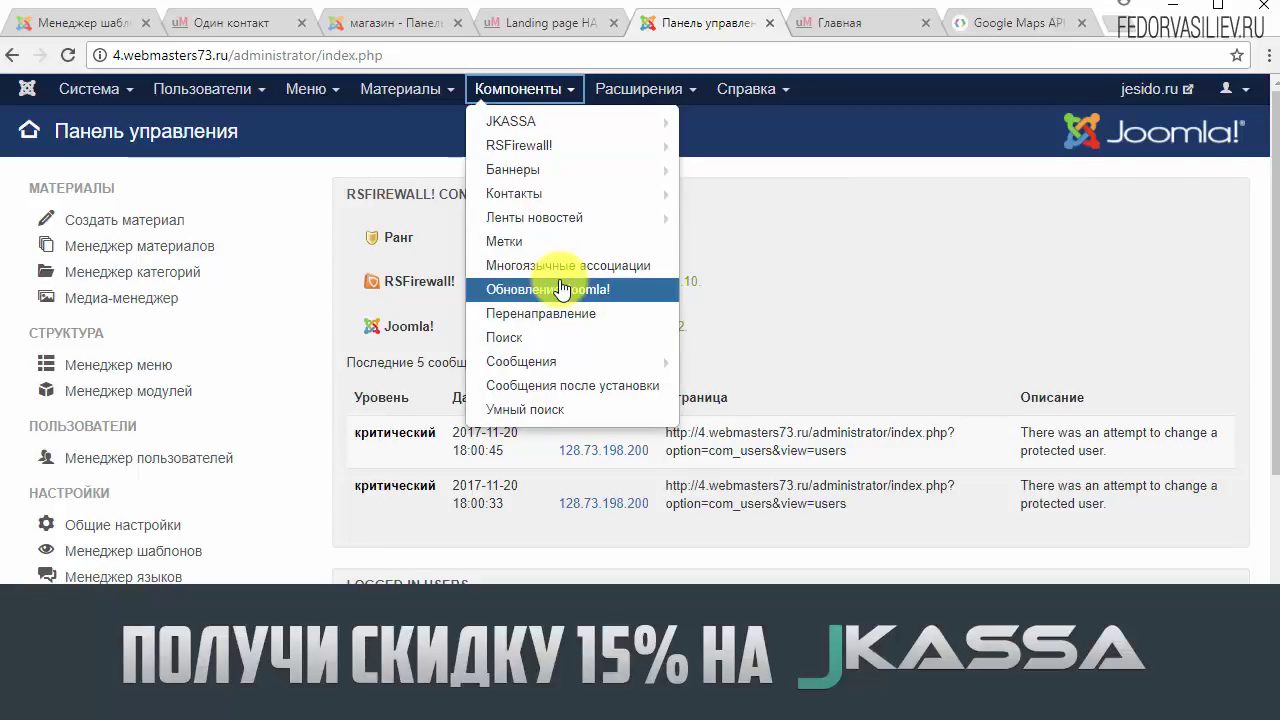
pyautogui.moveTo(513, 222)
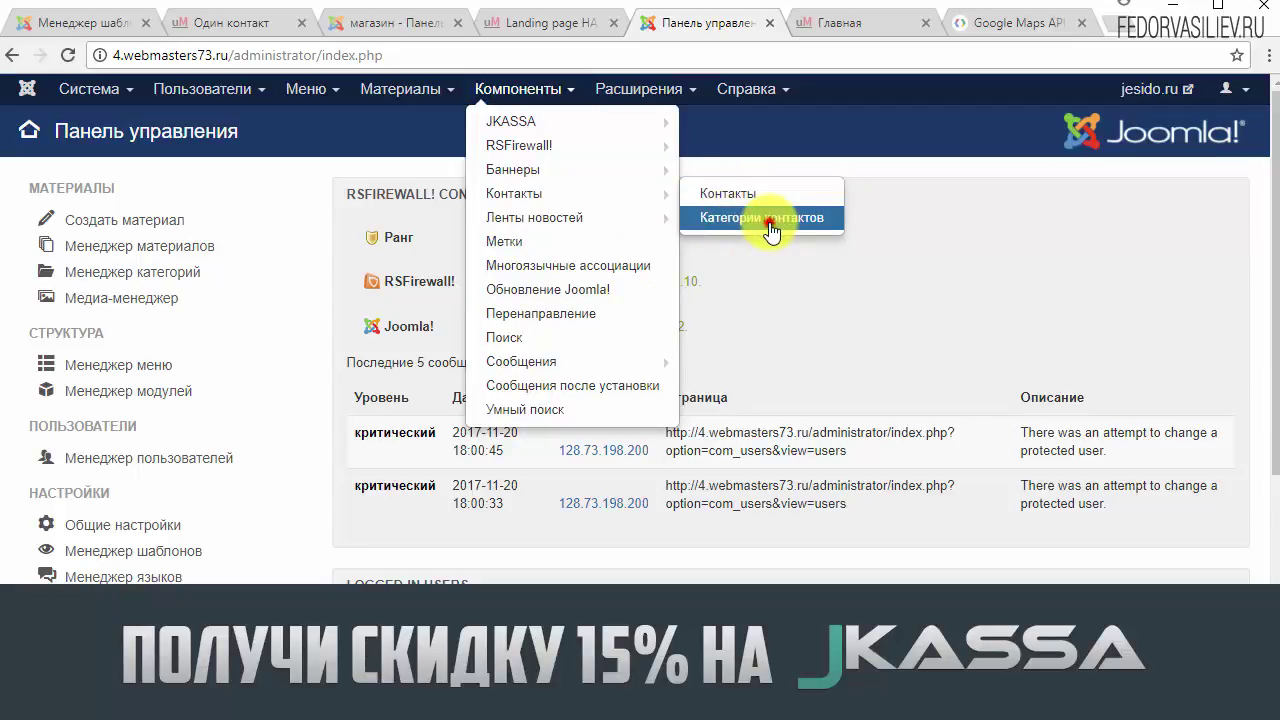
pyautogui.click(770, 222)
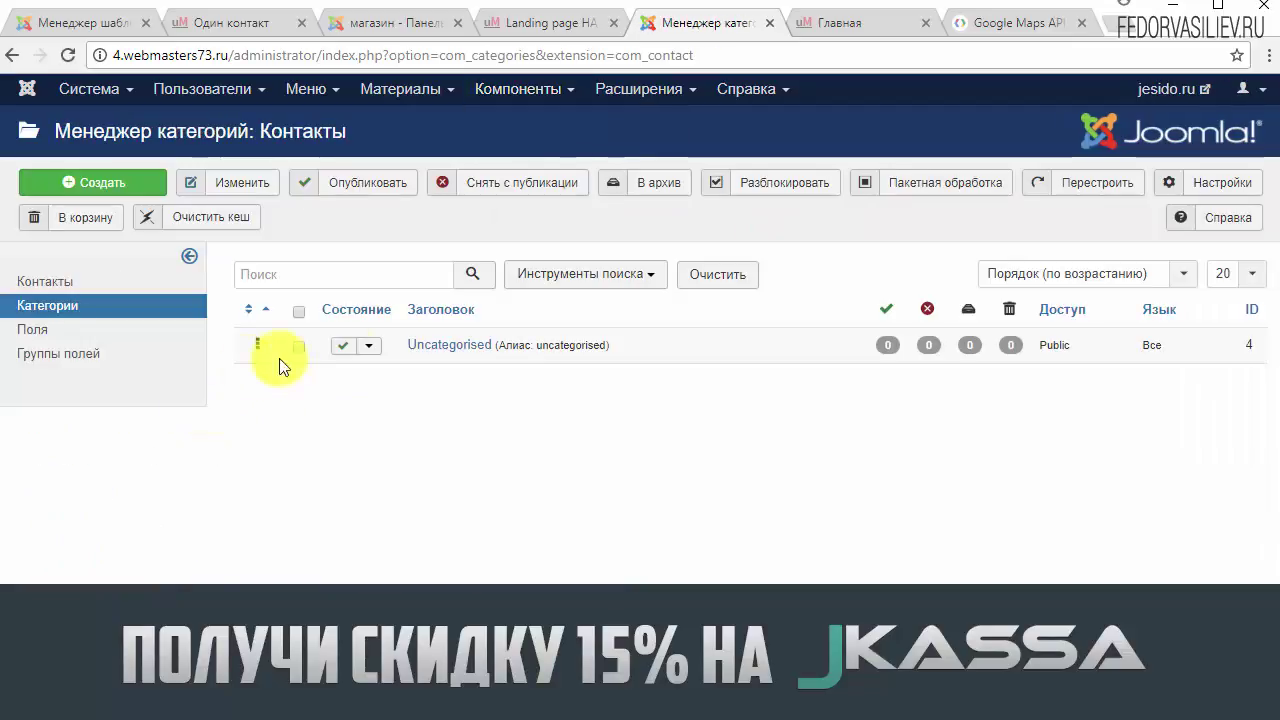
# Step: Inspect the Uncategorised category's title and 'uncategorised' alias, then close it without changes
pyautogui.click(453, 346)
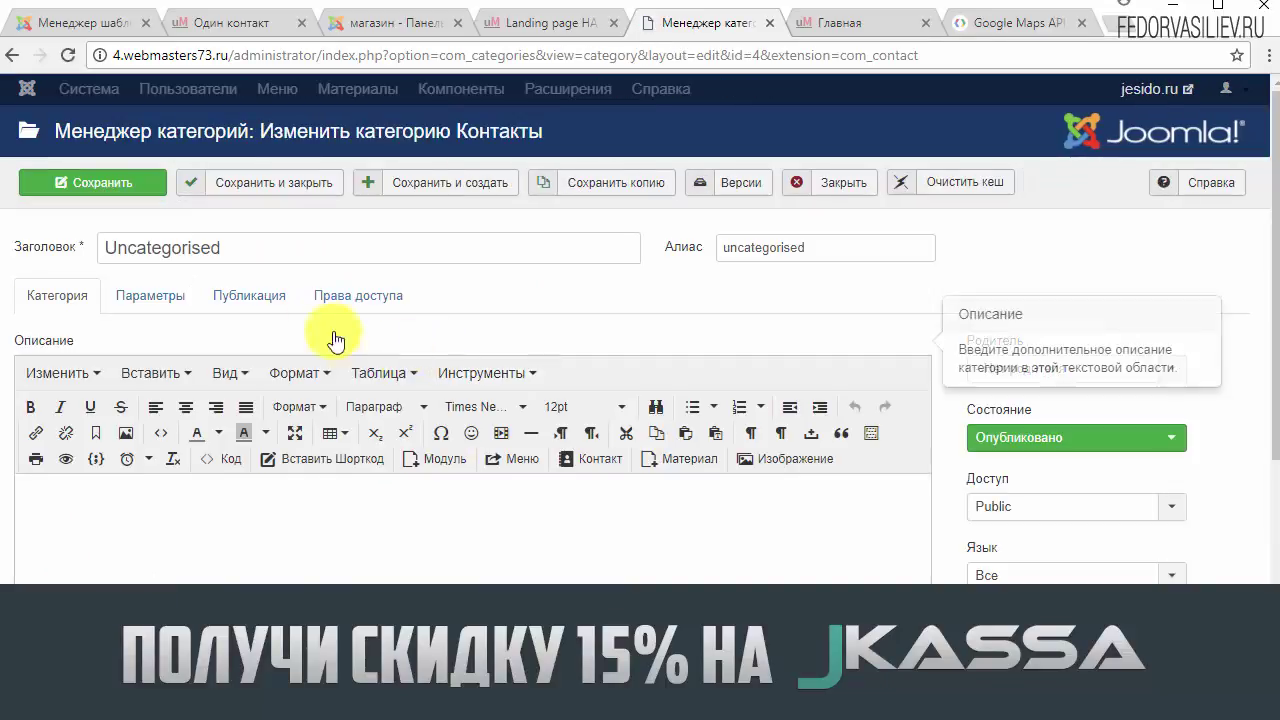
pyautogui.moveTo(301, 246); pyautogui.dragTo(106, 246)
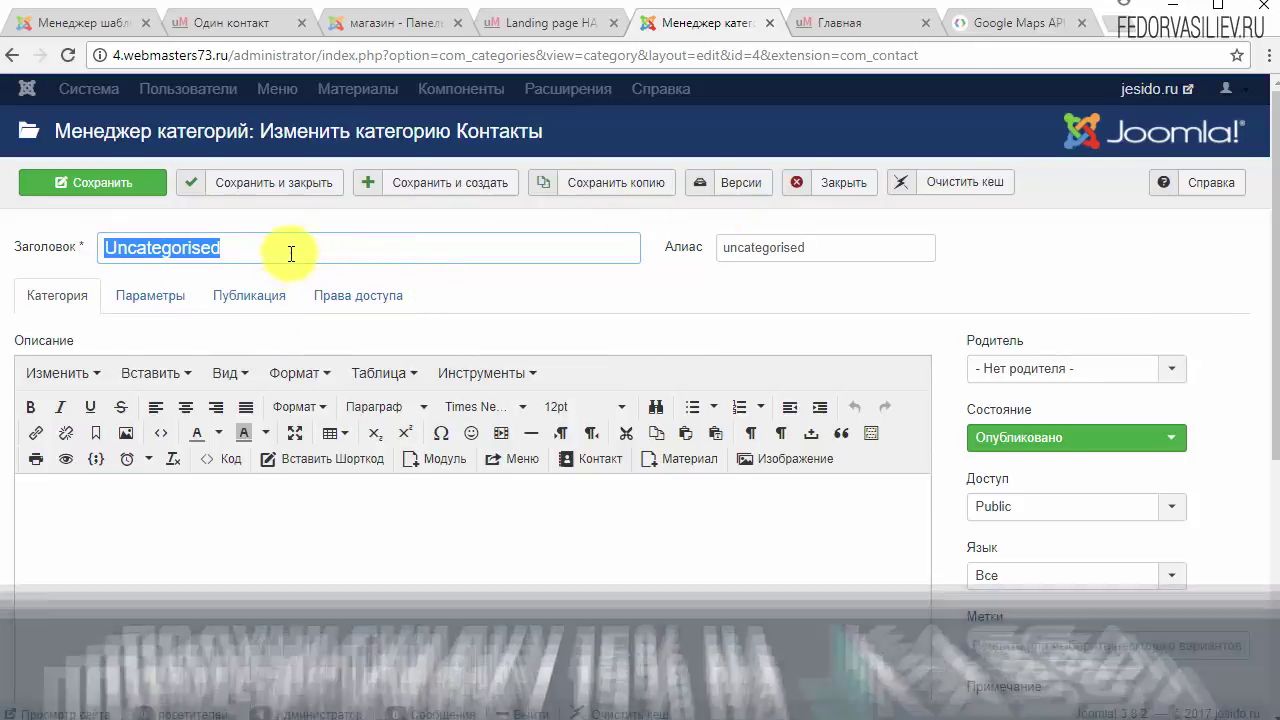
pyautogui.moveTo(291, 253); pyautogui.dragTo(57, 249)
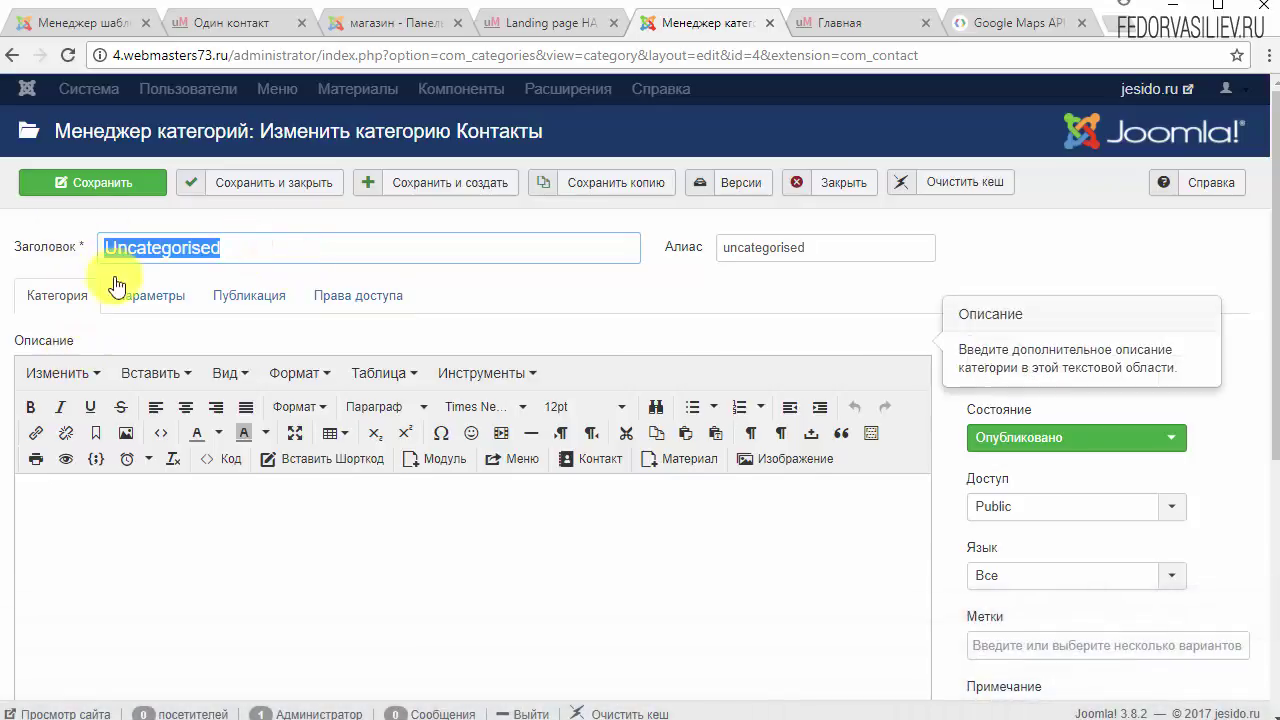
pyautogui.click(768, 279)
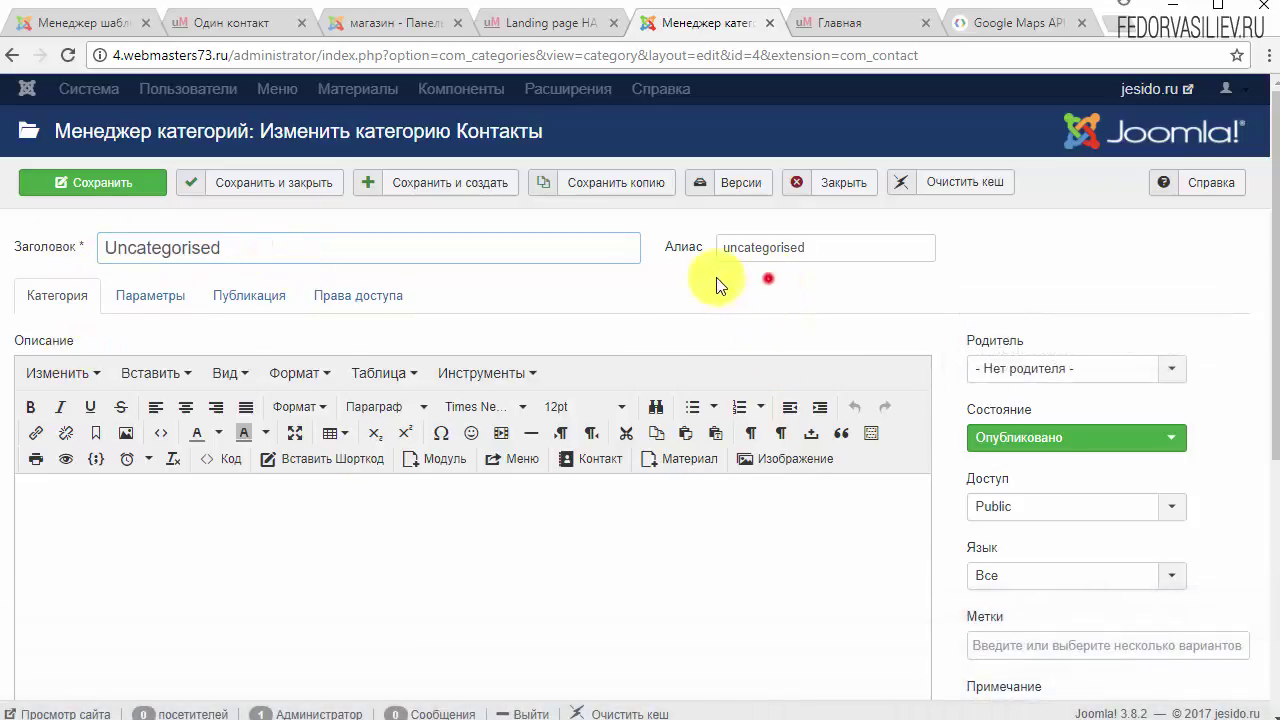
pyautogui.doubleClick(280, 251)
pyautogui.click(666, 291)
pyautogui.click(822, 245)
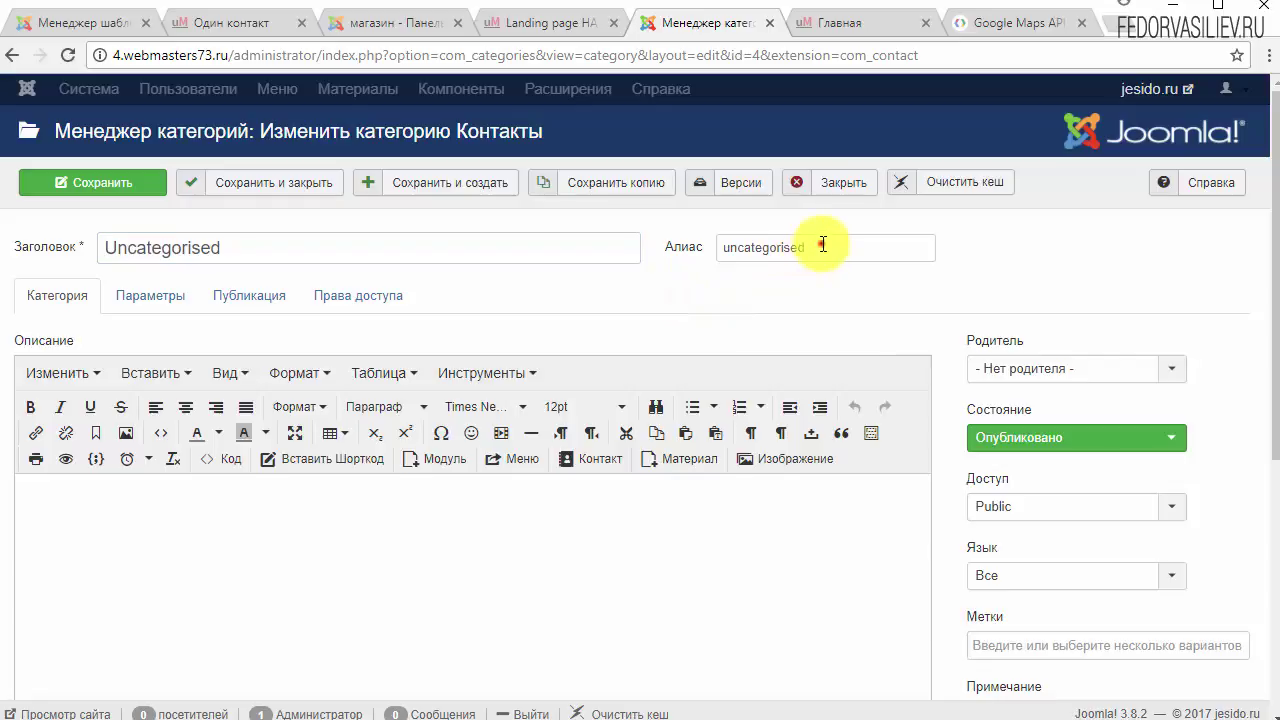
pyautogui.doubleClick(822, 245)
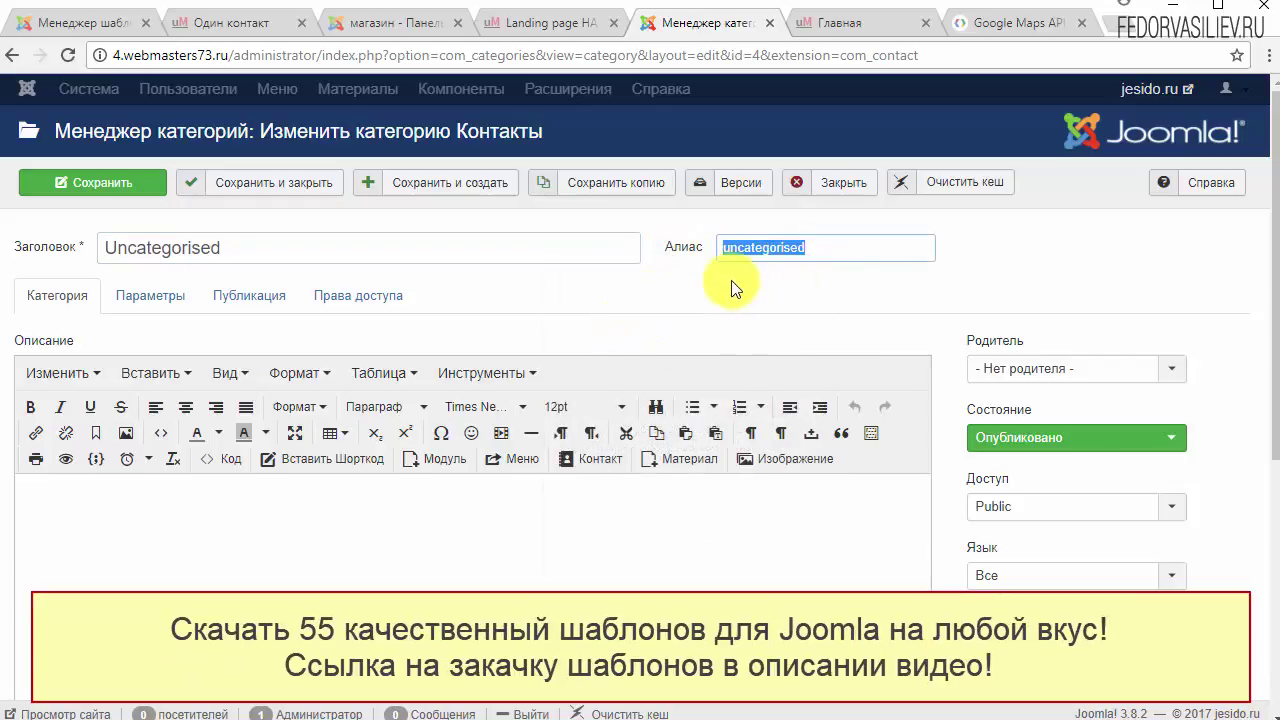
pyautogui.click(731, 250)
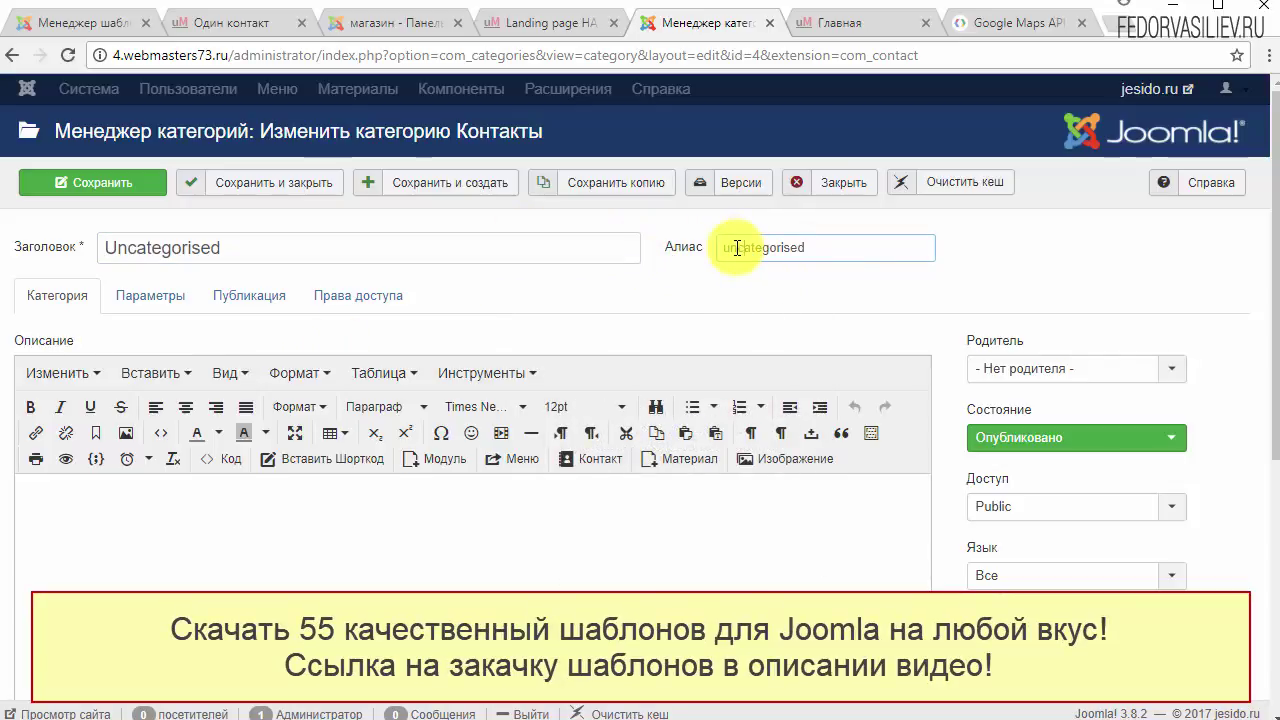
pyautogui.doubleClick(280, 249)
pyautogui.press('Return')
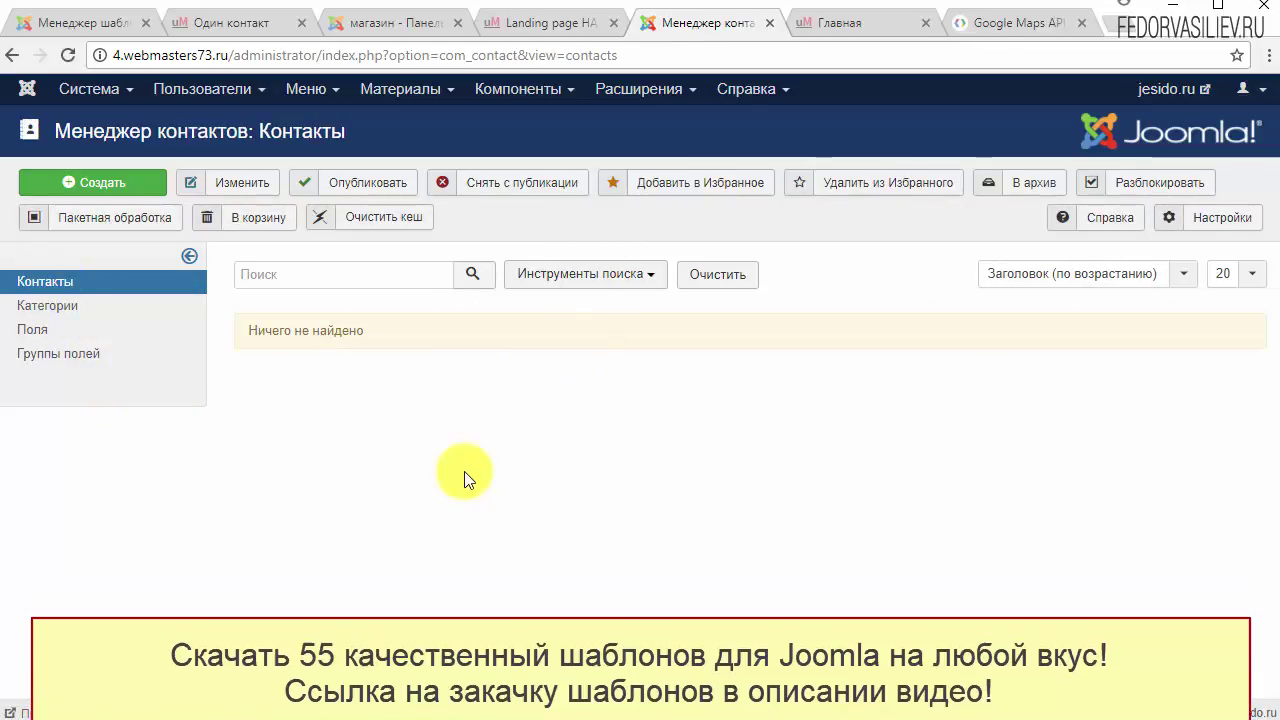
# Step: Create a new contact and name it 'Контакты'
pyautogui.click(129, 183)
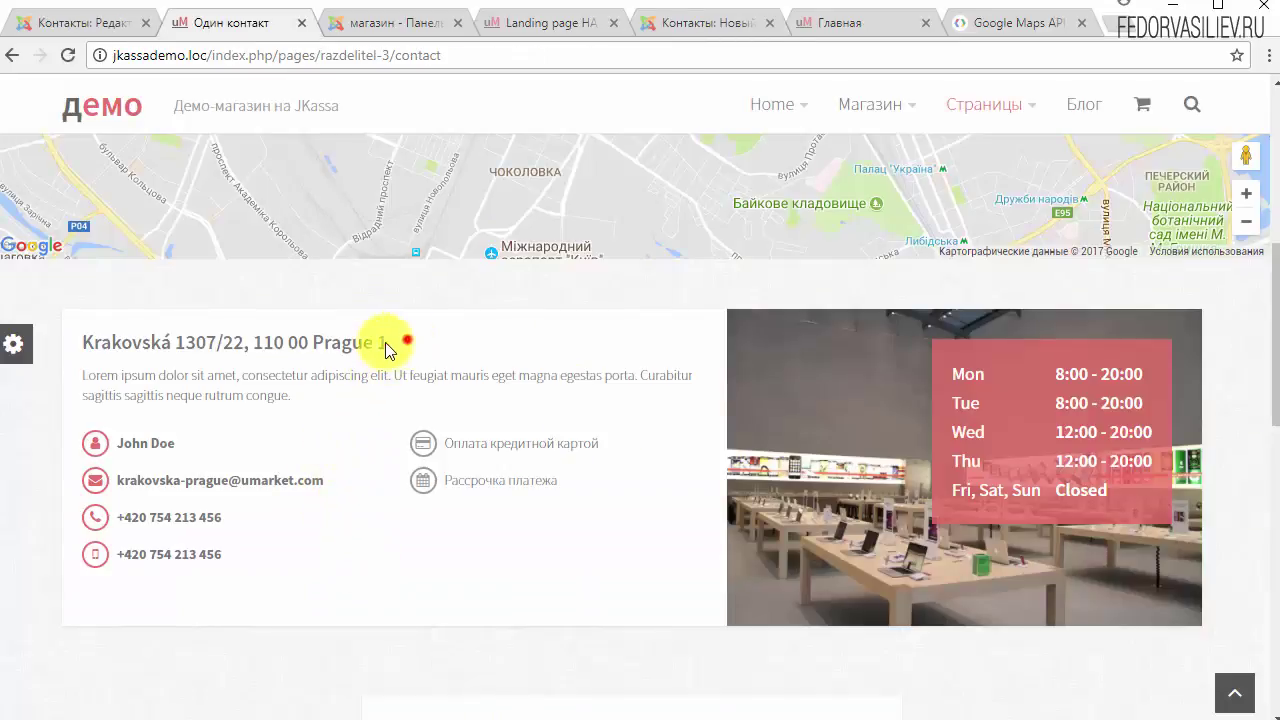
pyautogui.moveTo(388, 345); pyautogui.dragTo(94, 338)
pyautogui.click(678, 25)
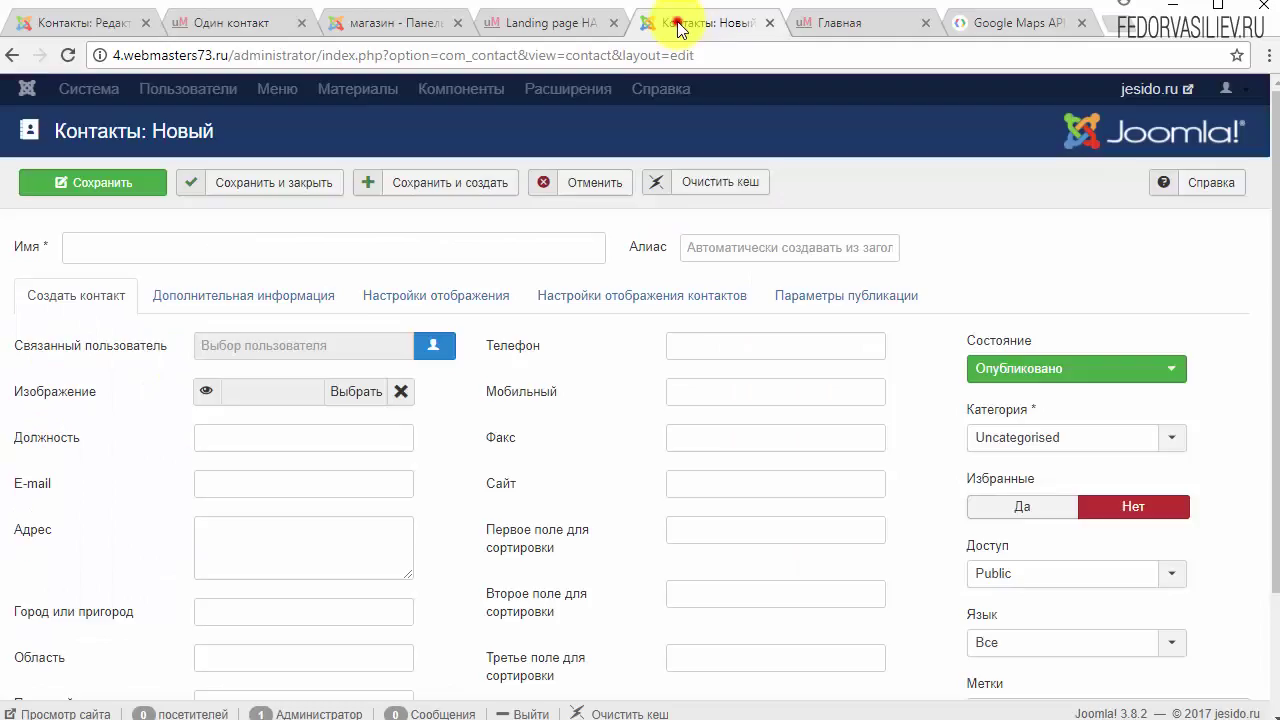
pyautogui.click(72, 250)
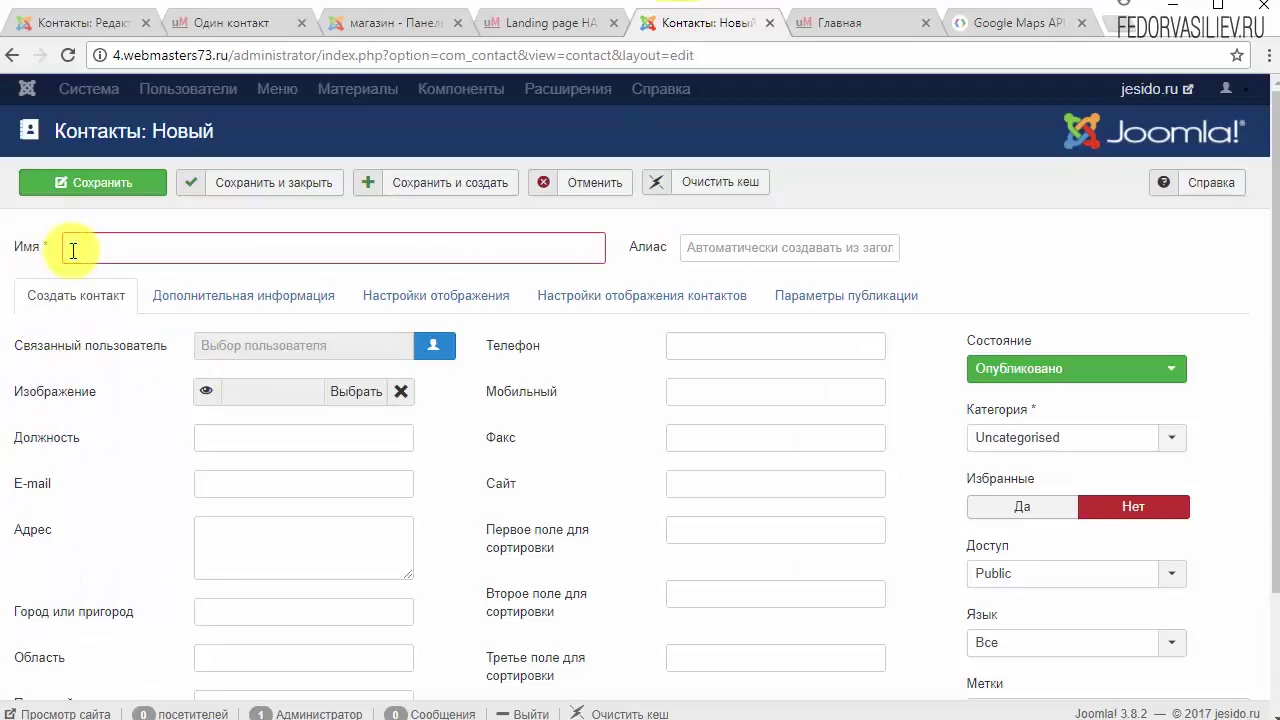
pyautogui.write('Контакты')
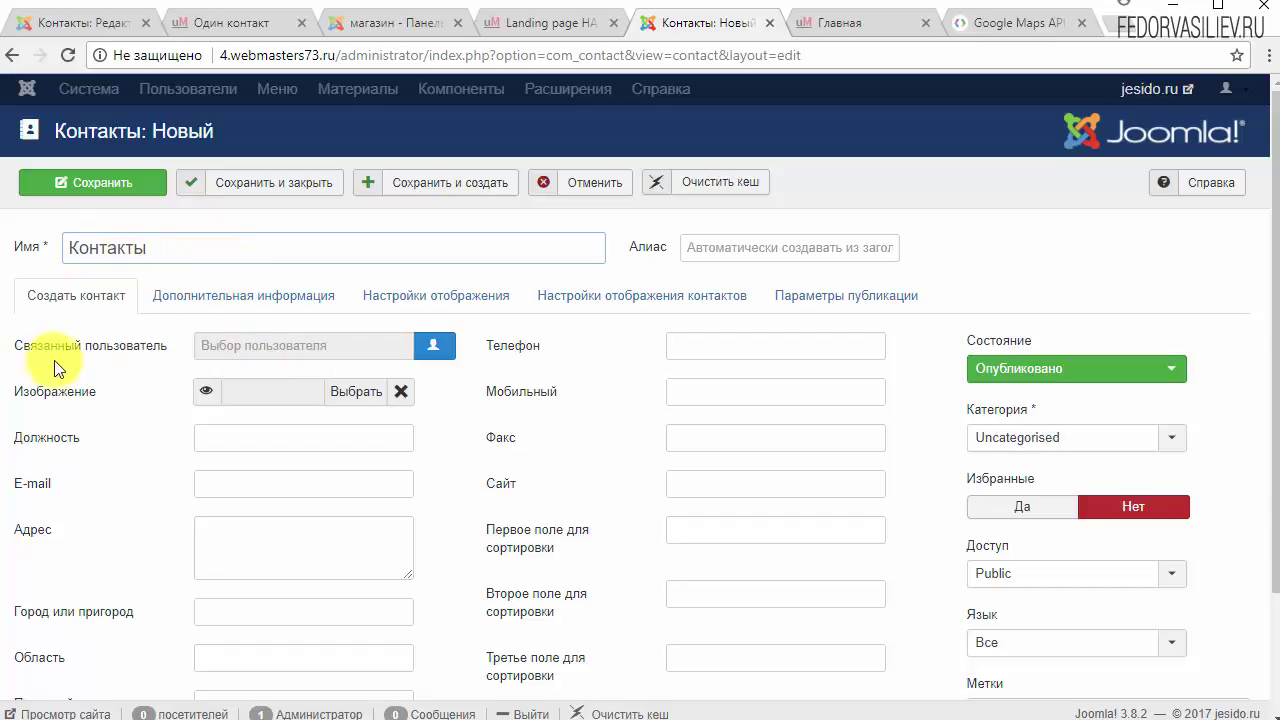
# Step: Link the contact to the Super User account
pyautogui.moveTo(129, 343)
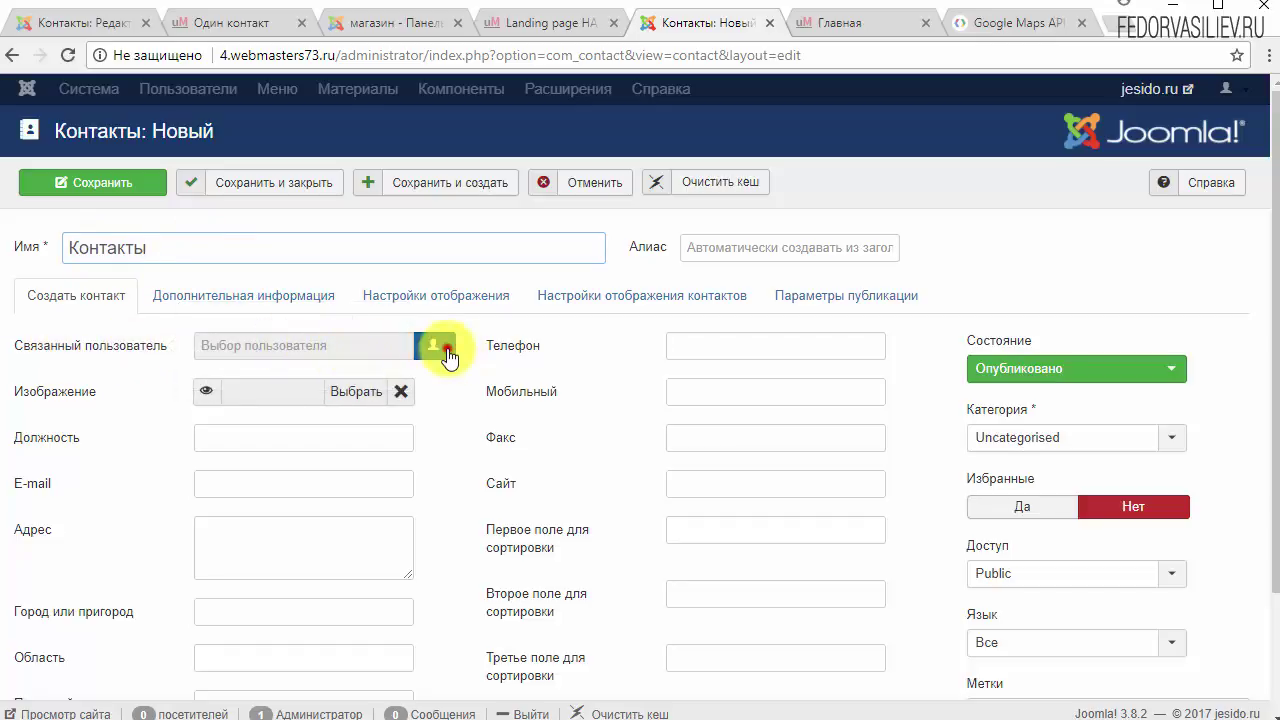
pyautogui.click(446, 352)
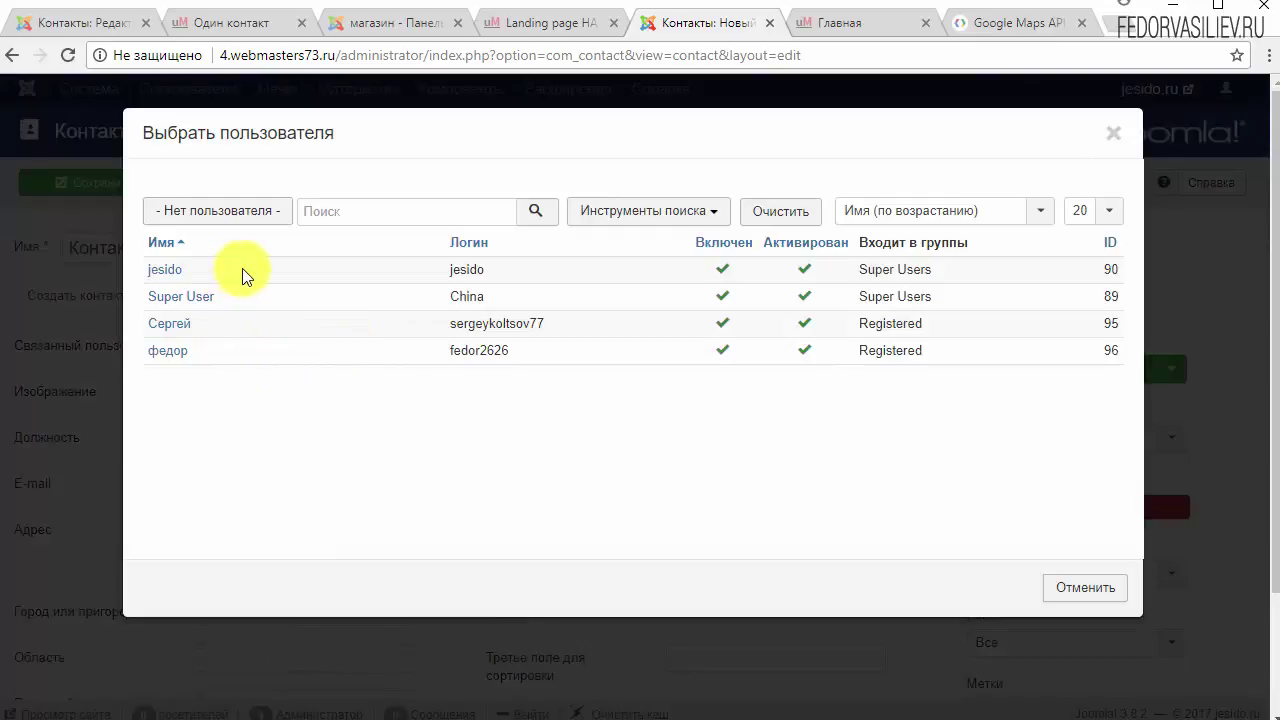
pyautogui.click(181, 298)
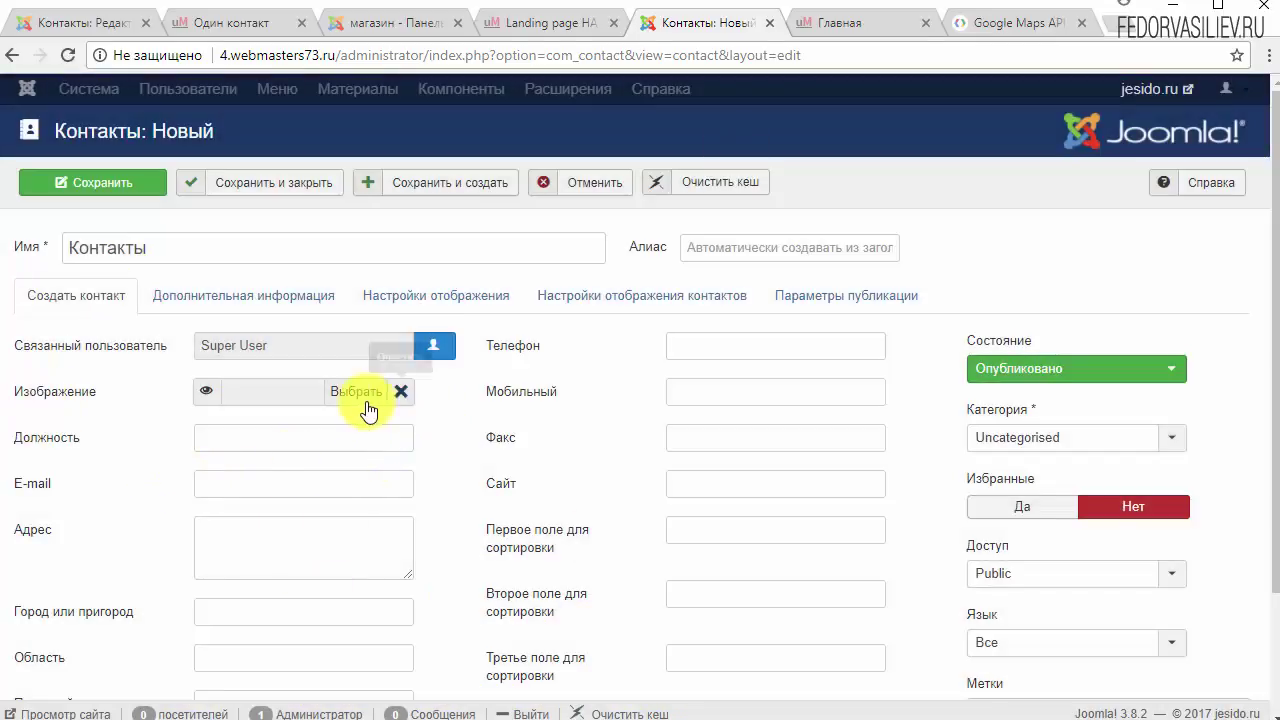
pyautogui.click(366, 400)
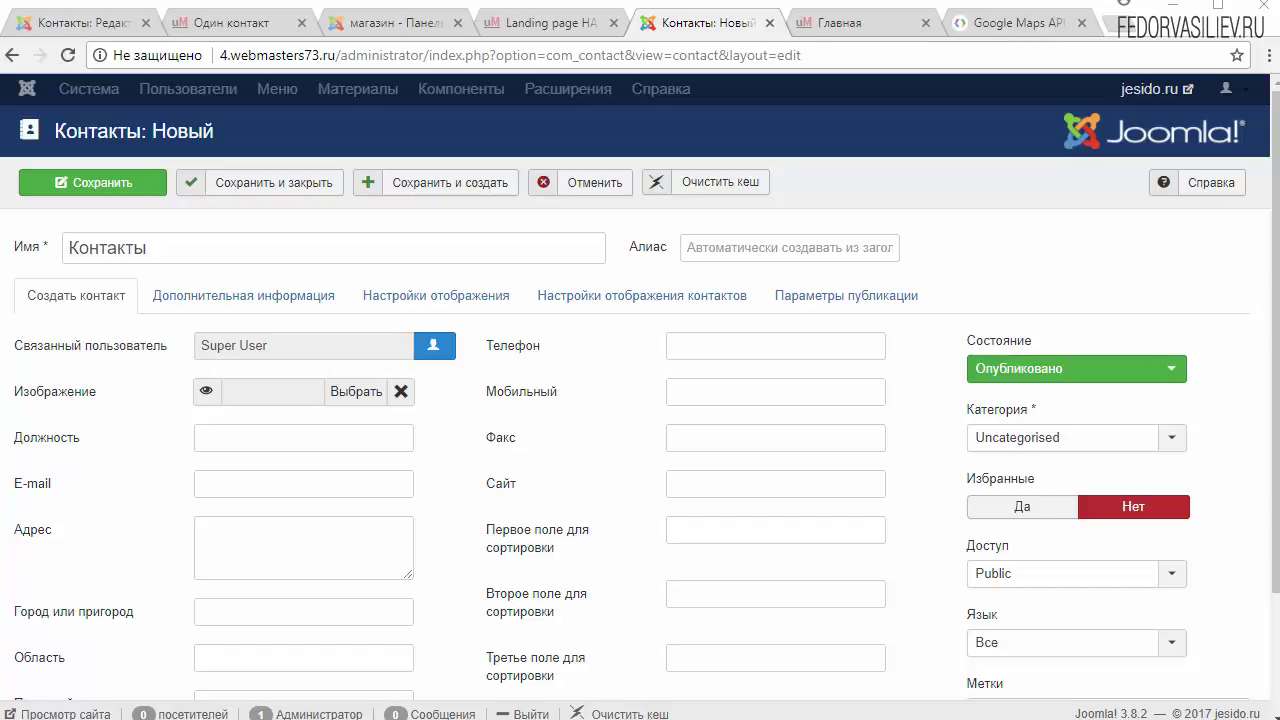
# Step: Upload store-1.jpg to the images folder and insert it as the contact's image
pyautogui.click(345, 392)
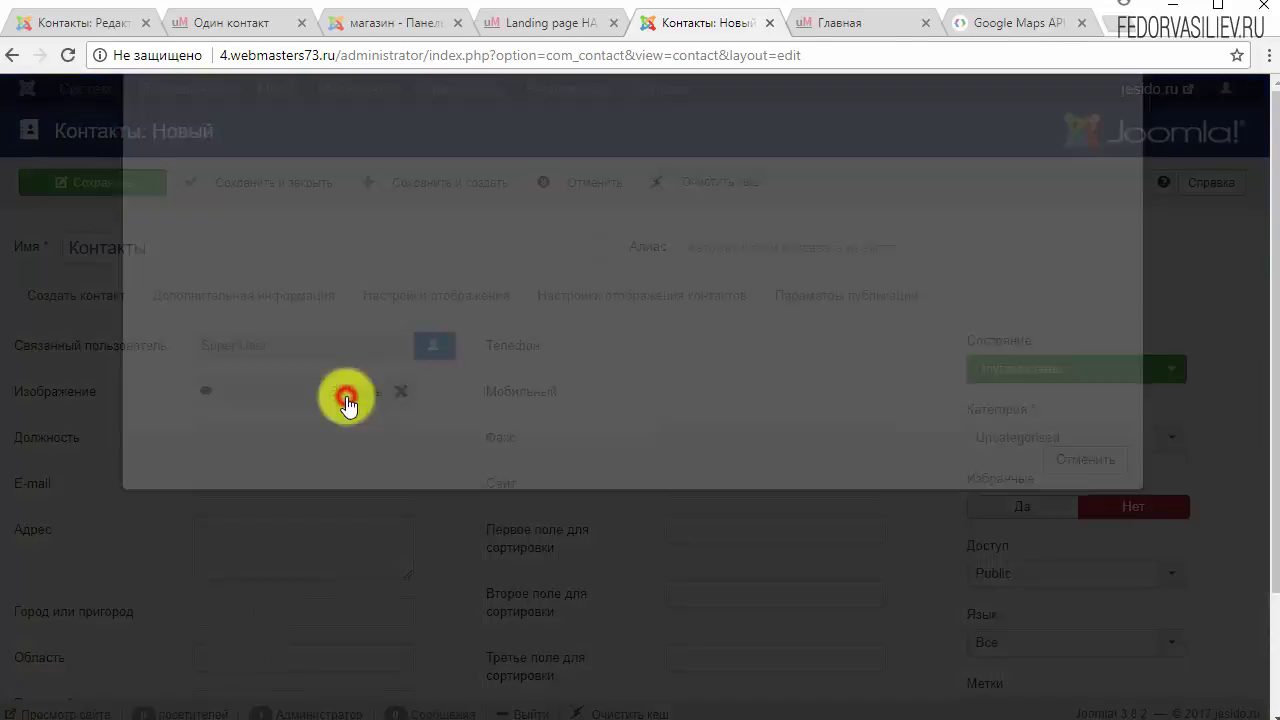
pyautogui.scroll(-5, 624, 443)
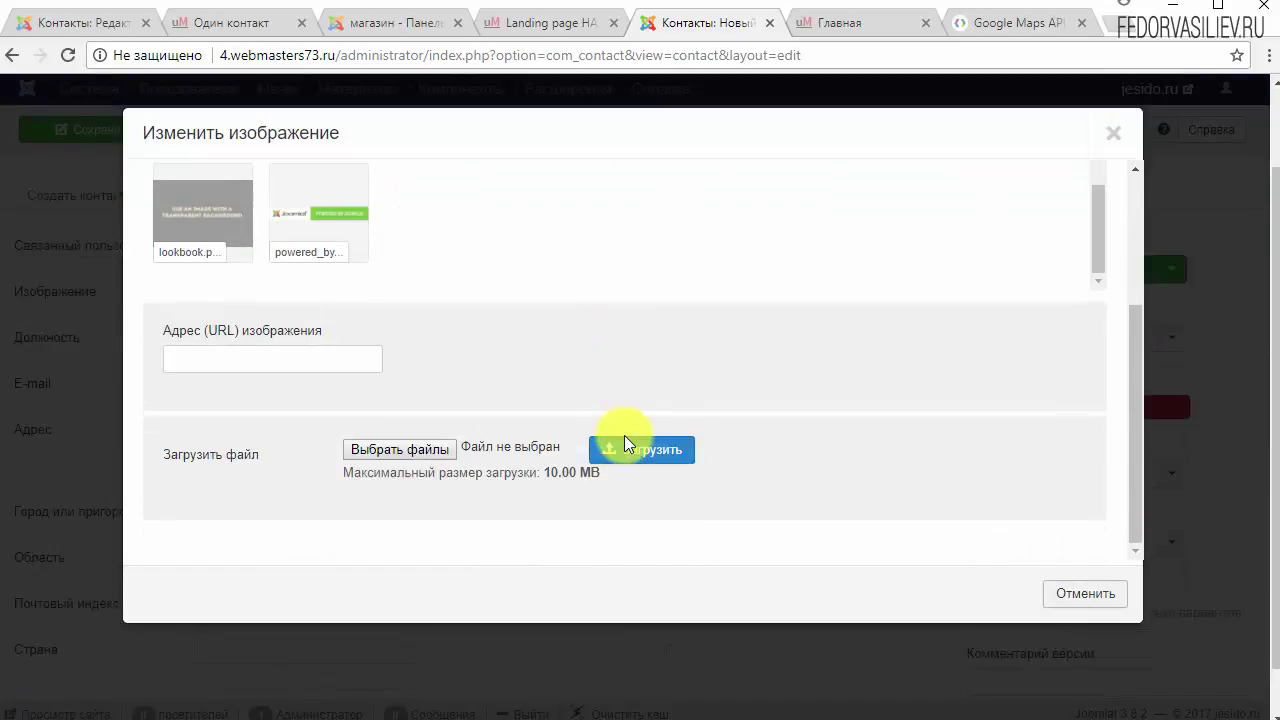
pyautogui.moveTo(125, 700); pyautogui.dragTo(419, 452)
pyautogui.click(625, 452)
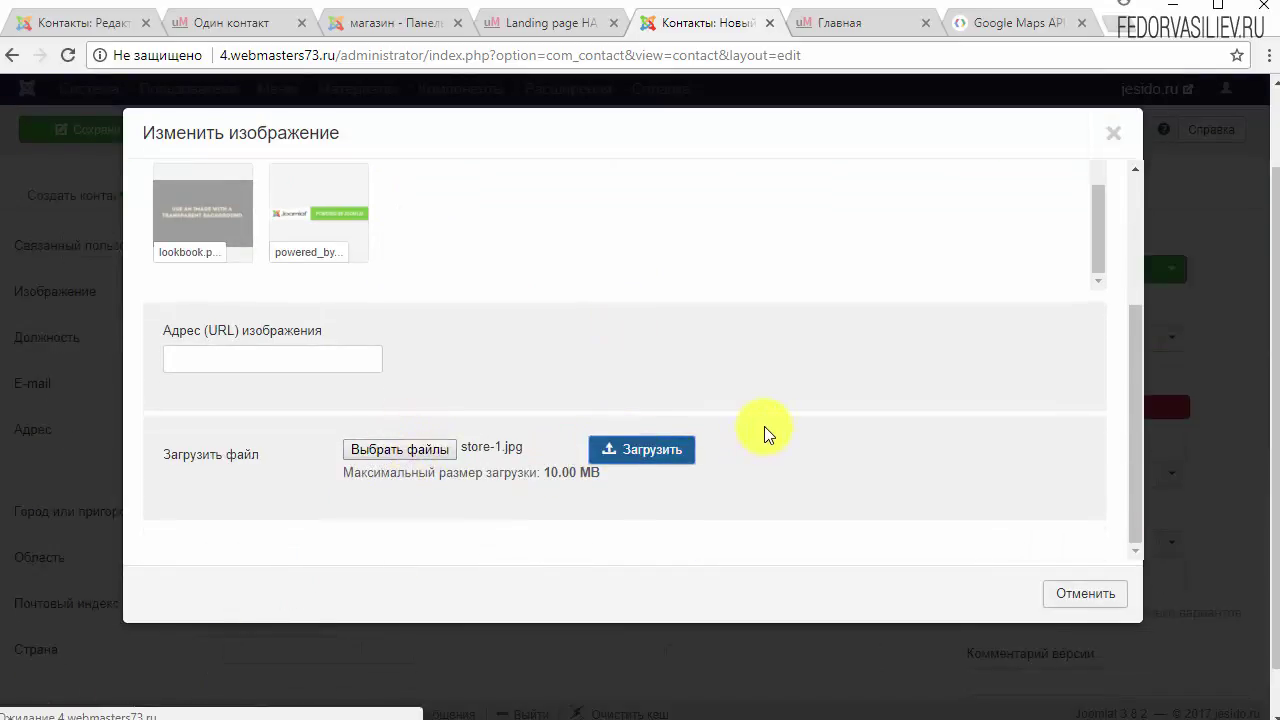
pyautogui.scroll(-1, 728, 490)
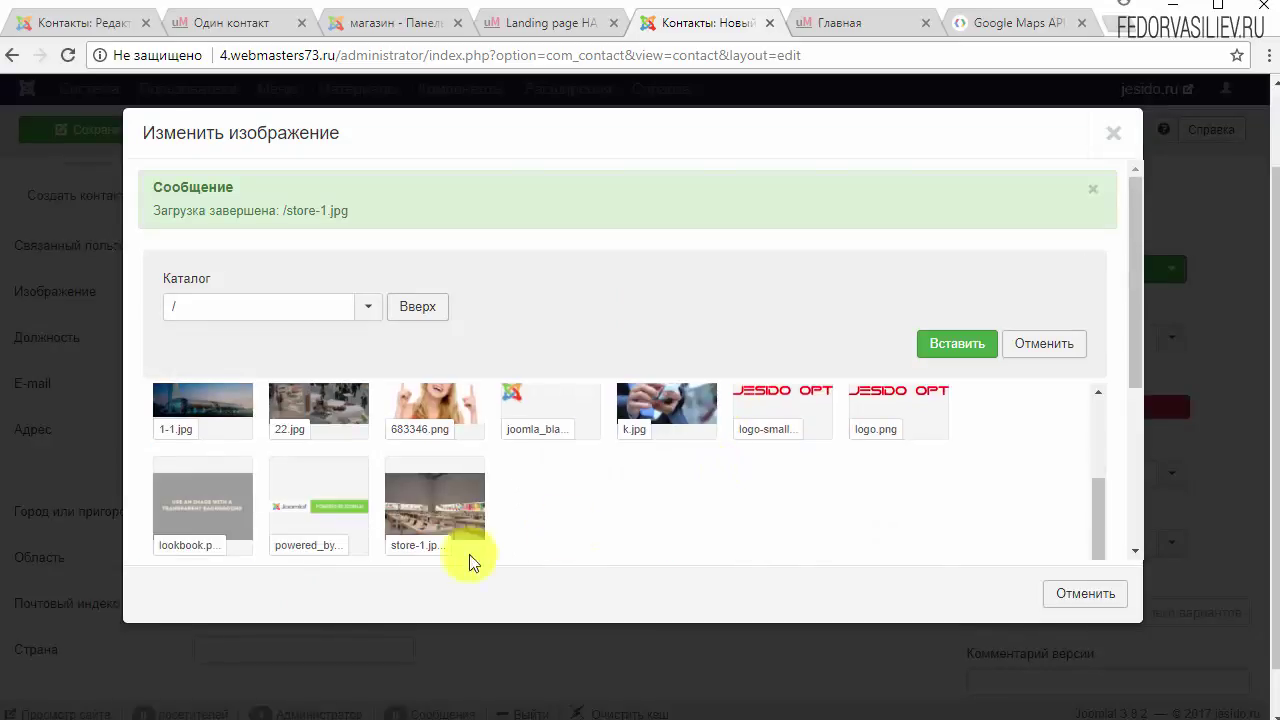
pyautogui.click(423, 512)
pyautogui.click(968, 345)
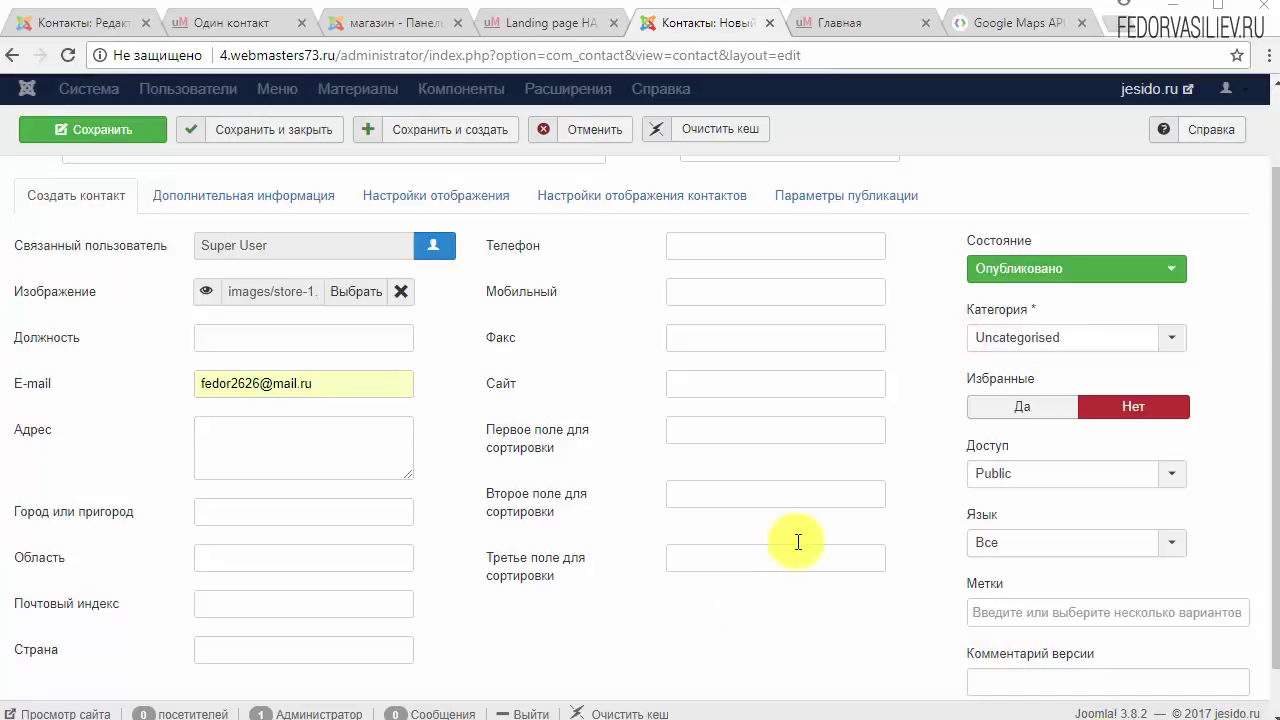
# Step: Fill in the contact's e-mail and set the position to Администратор
pyautogui.click(325, 383)
pyautogui.click(151, 377)
pyautogui.click(319, 338)
pyautogui.write('F')
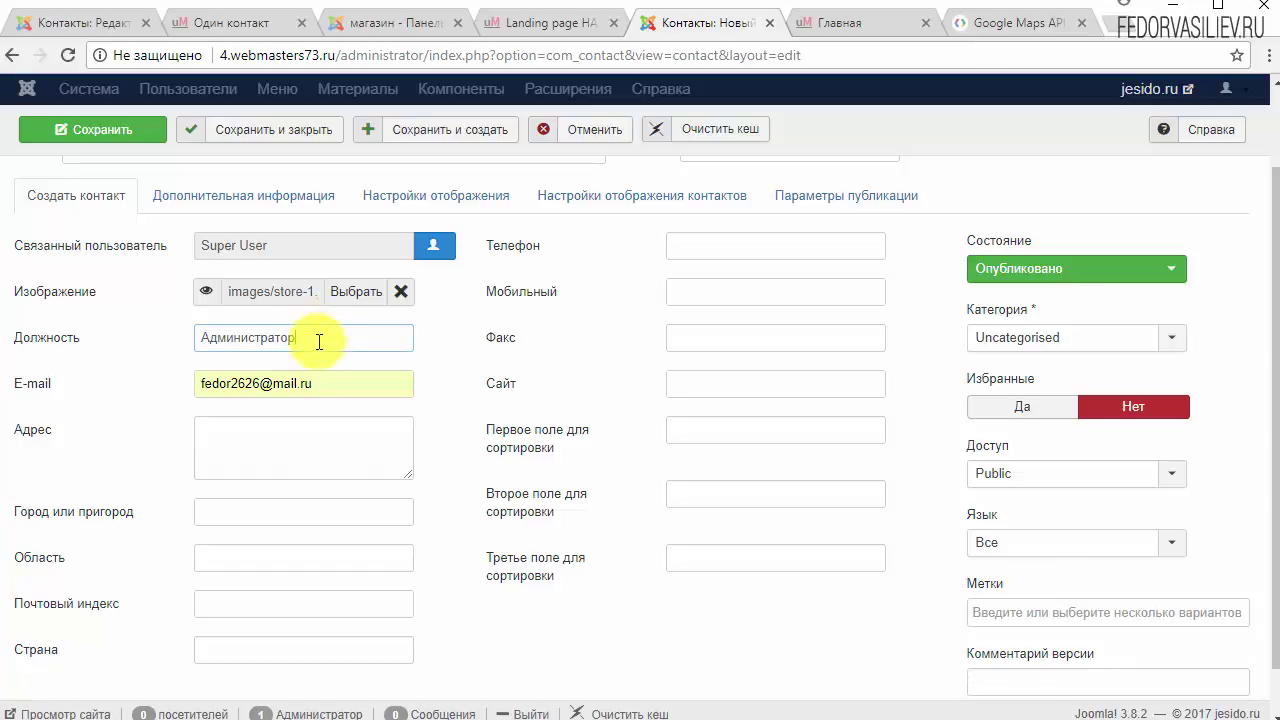
pyautogui.doubleClick(318, 338)
pyautogui.click(109, 336)
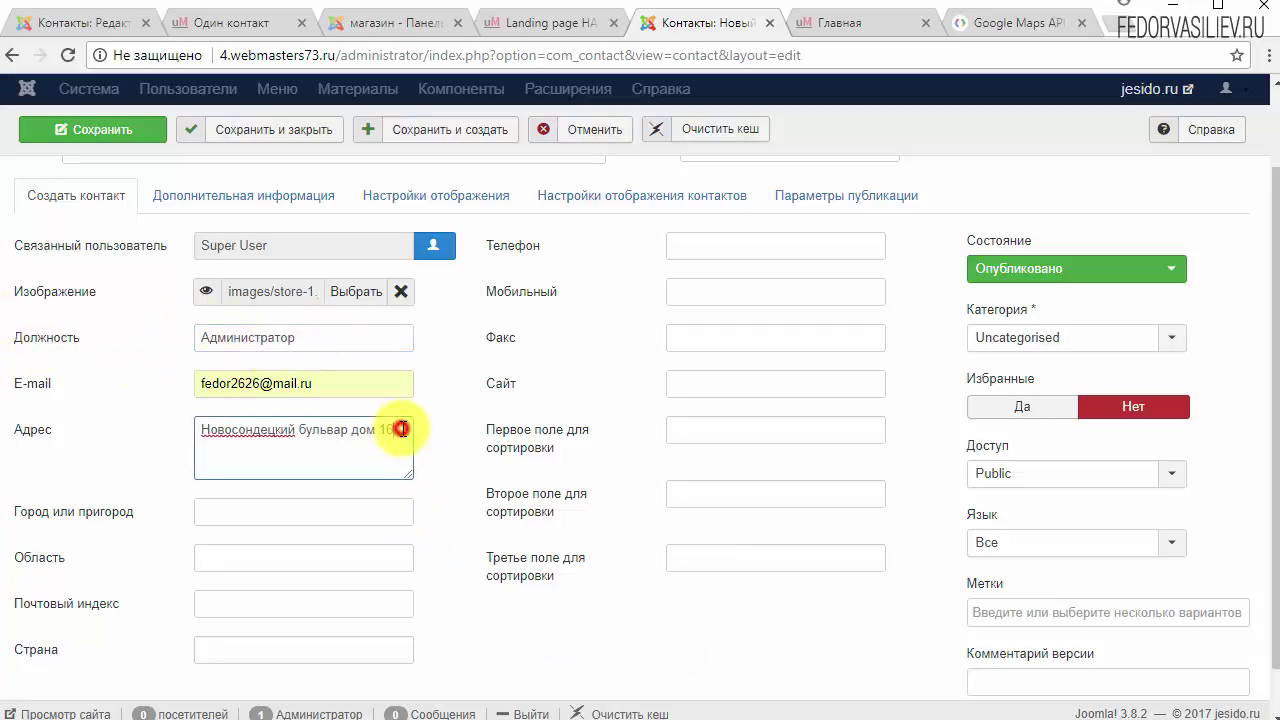
# Step: Enter the address and paste the shop phone number into the phone and mobile fields
pyautogui.moveTo(401, 429); pyautogui.dragTo(299, 430)
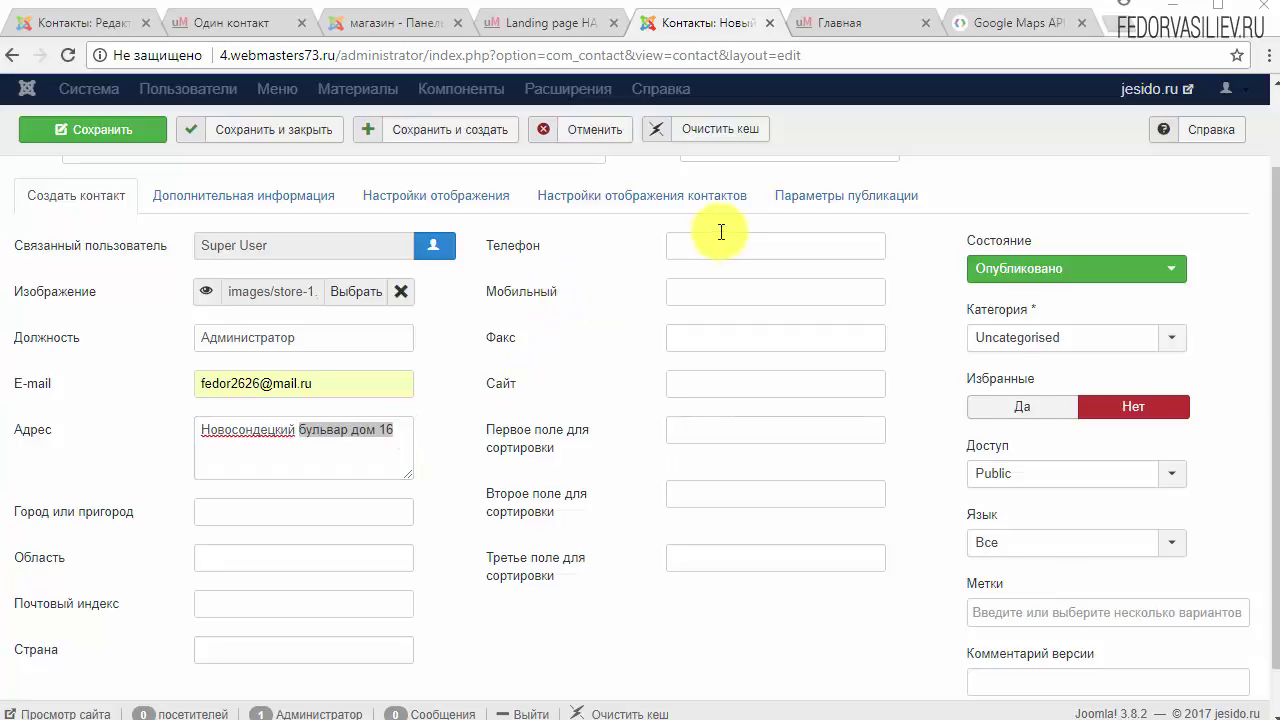
pyautogui.rightClick(692, 251)
pyautogui.click(720, 371)
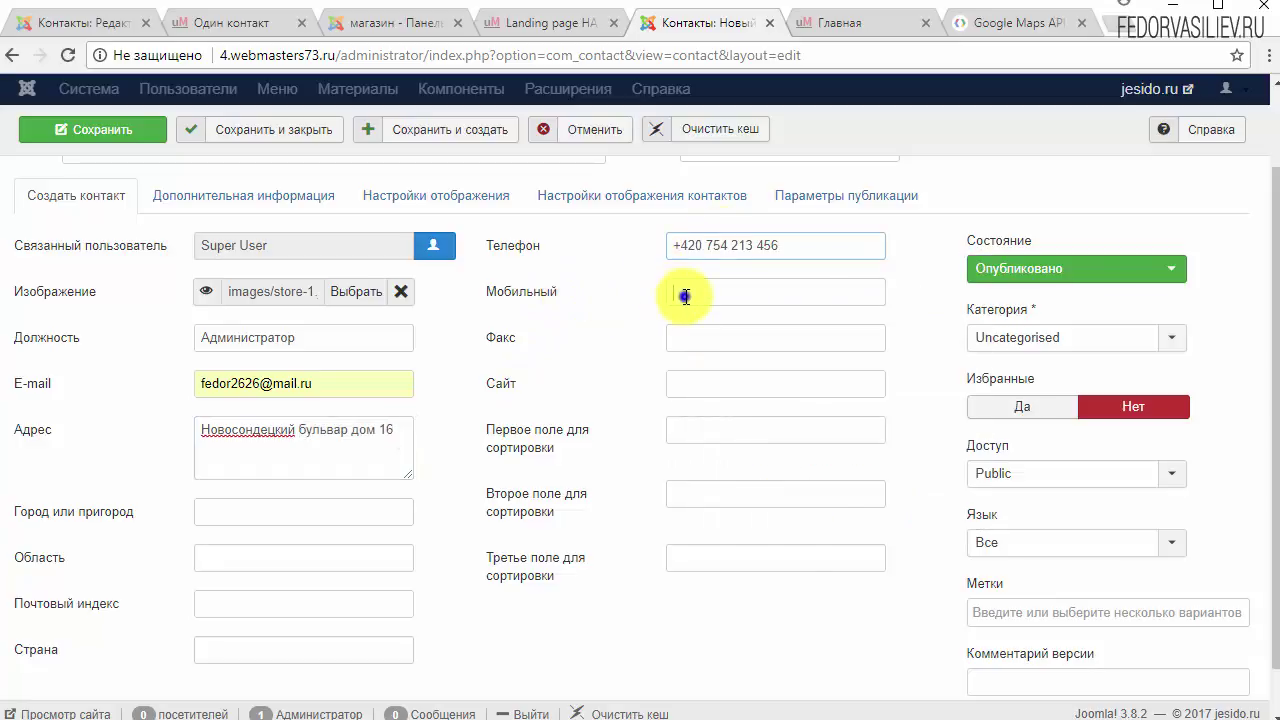
pyautogui.rightClick(684, 295)
pyautogui.click(728, 419)
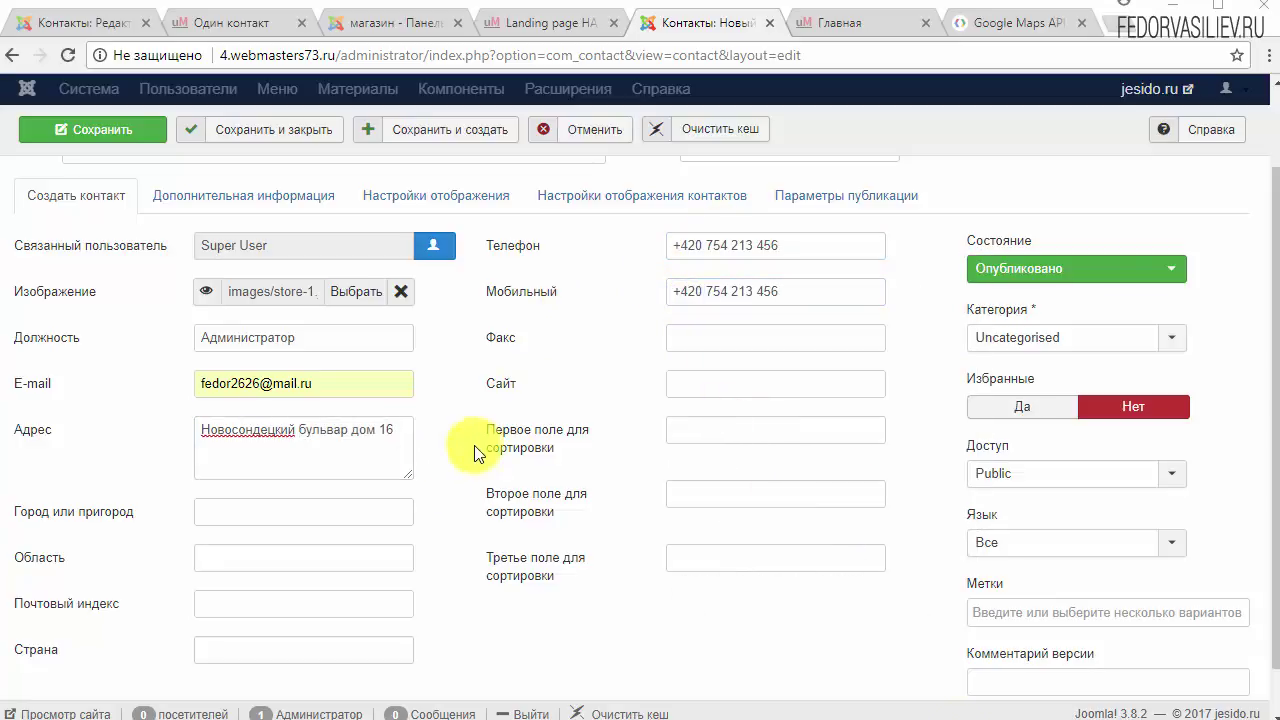
# Step: Paste 'Оплата кредитной картой' and 'Рассрочка платежа' into the two sort fields
pyautogui.click(736, 429)
pyautogui.rightClick(734, 428)
pyautogui.click(800, 552)
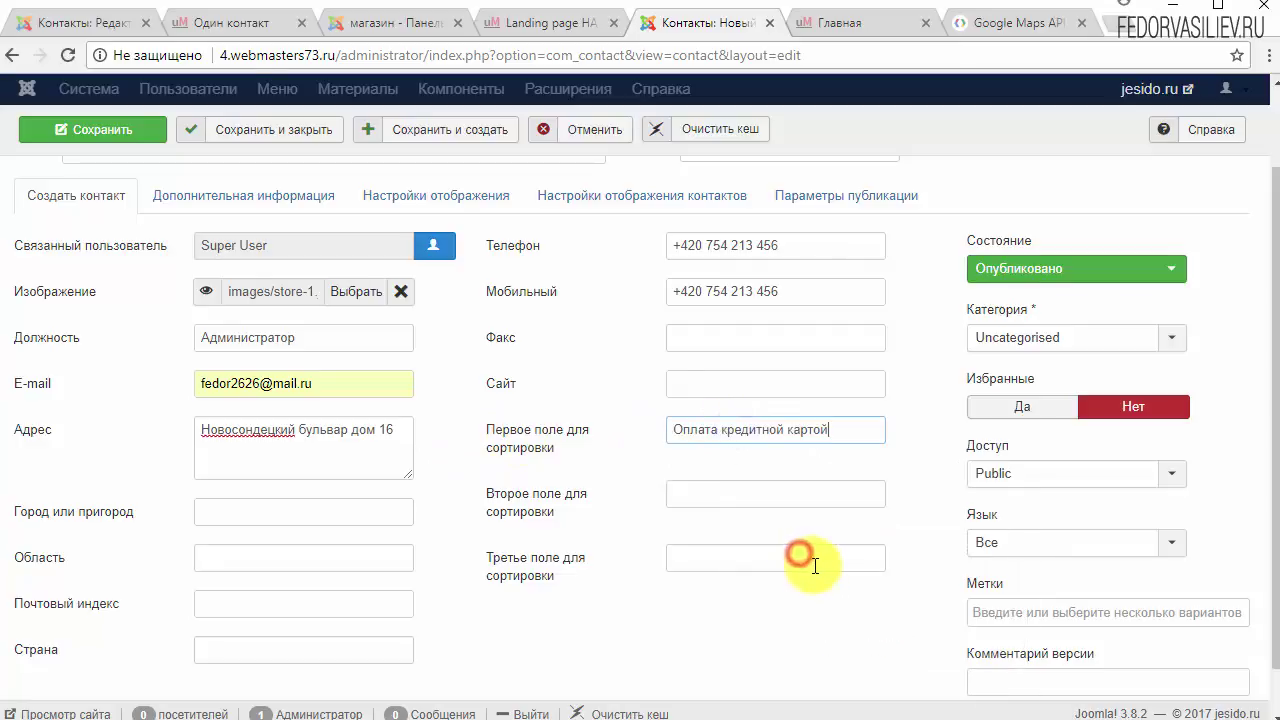
pyautogui.click(210, 22)
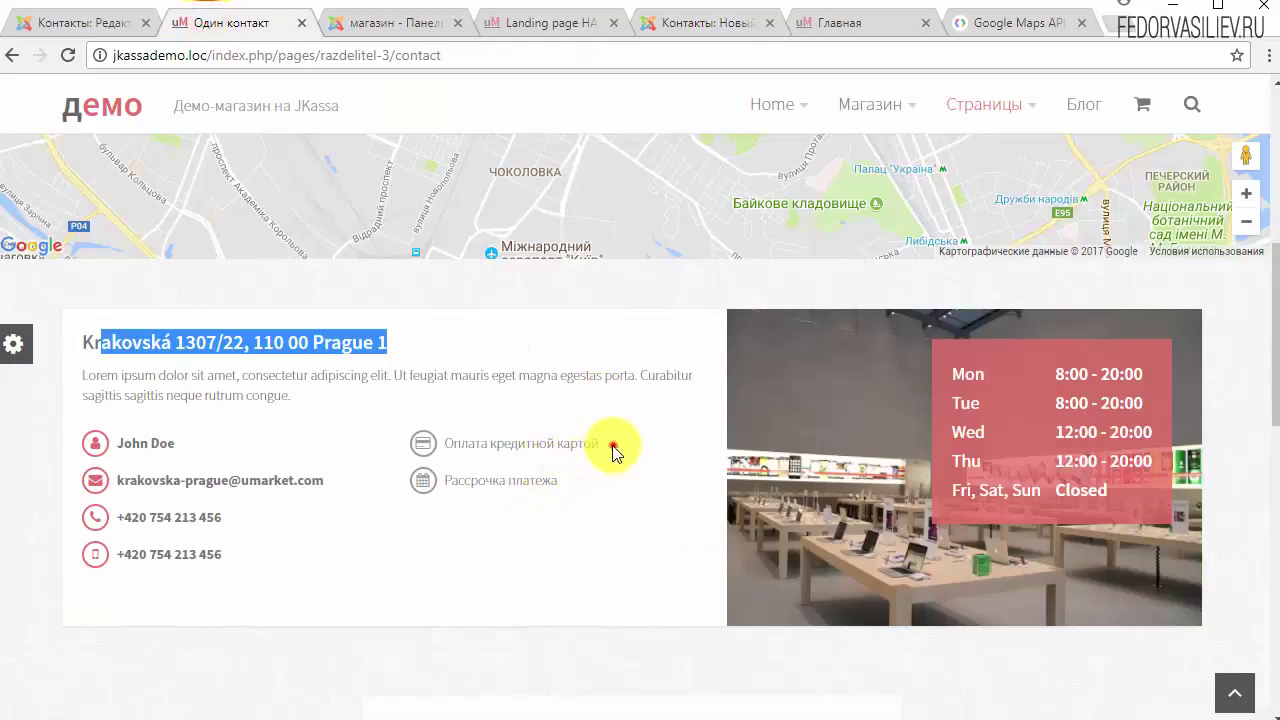
pyautogui.moveTo(613, 452); pyautogui.dragTo(475, 440)
pyautogui.click(705, 22)
pyautogui.rightClick(714, 492)
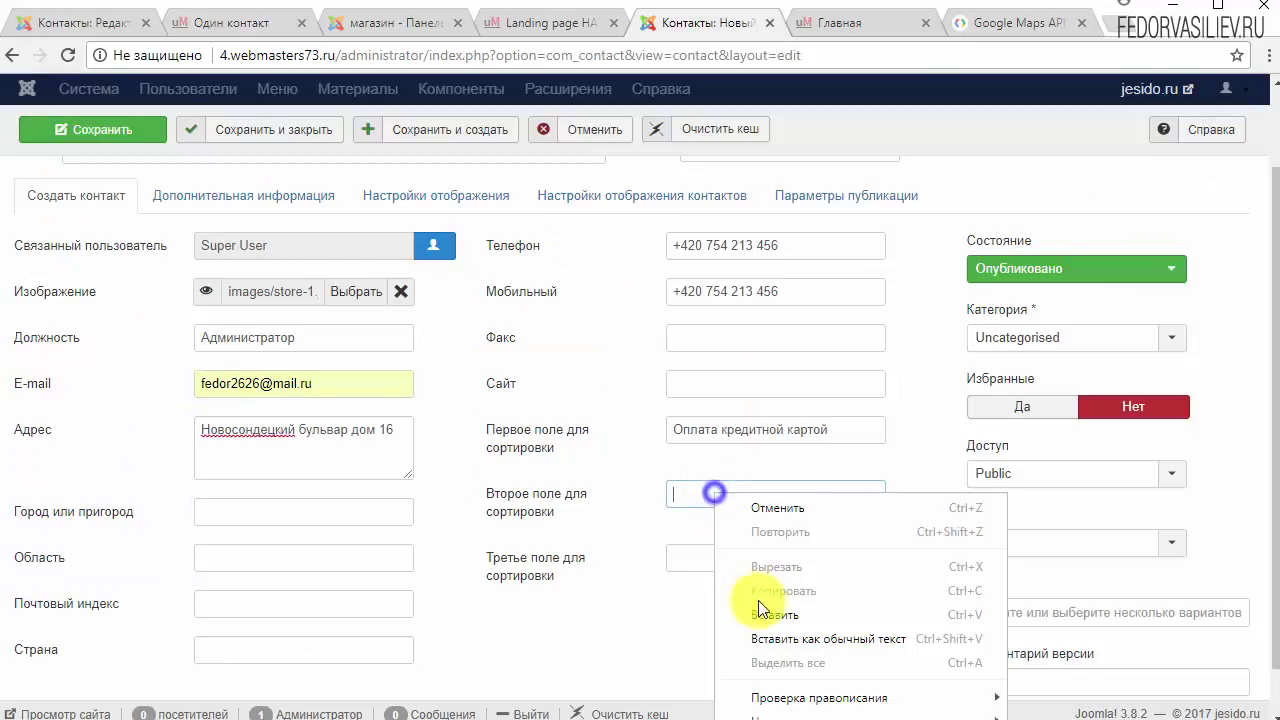
pyautogui.click(762, 612)
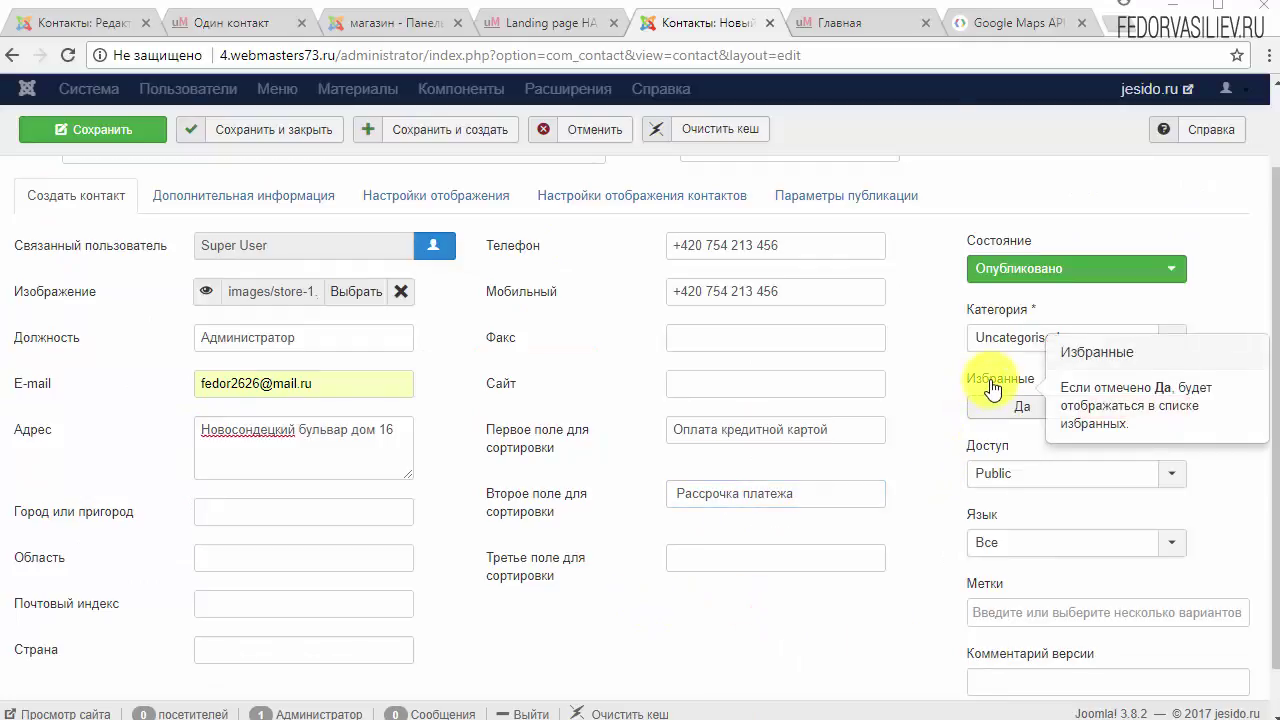
# Step: Mark the contact as featured (Избранные: Да) and save it
pyautogui.click(1035, 407)
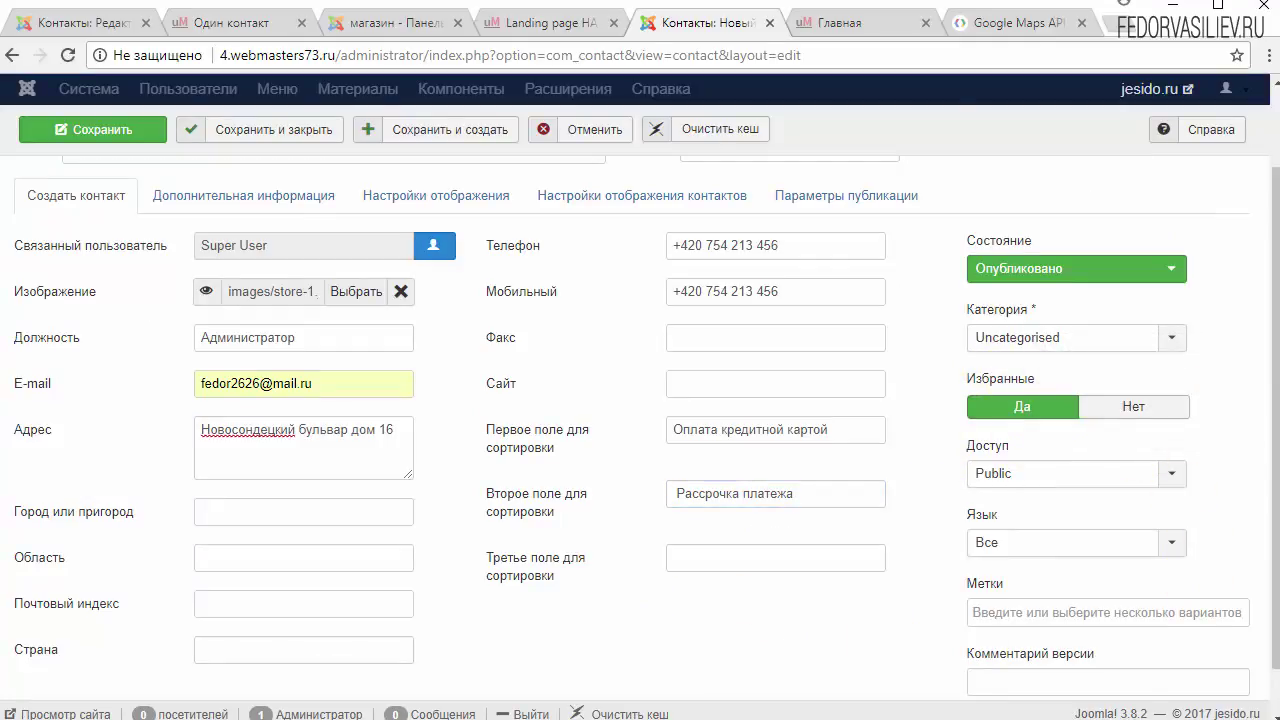
pyautogui.hotkey('ctrl', '2')
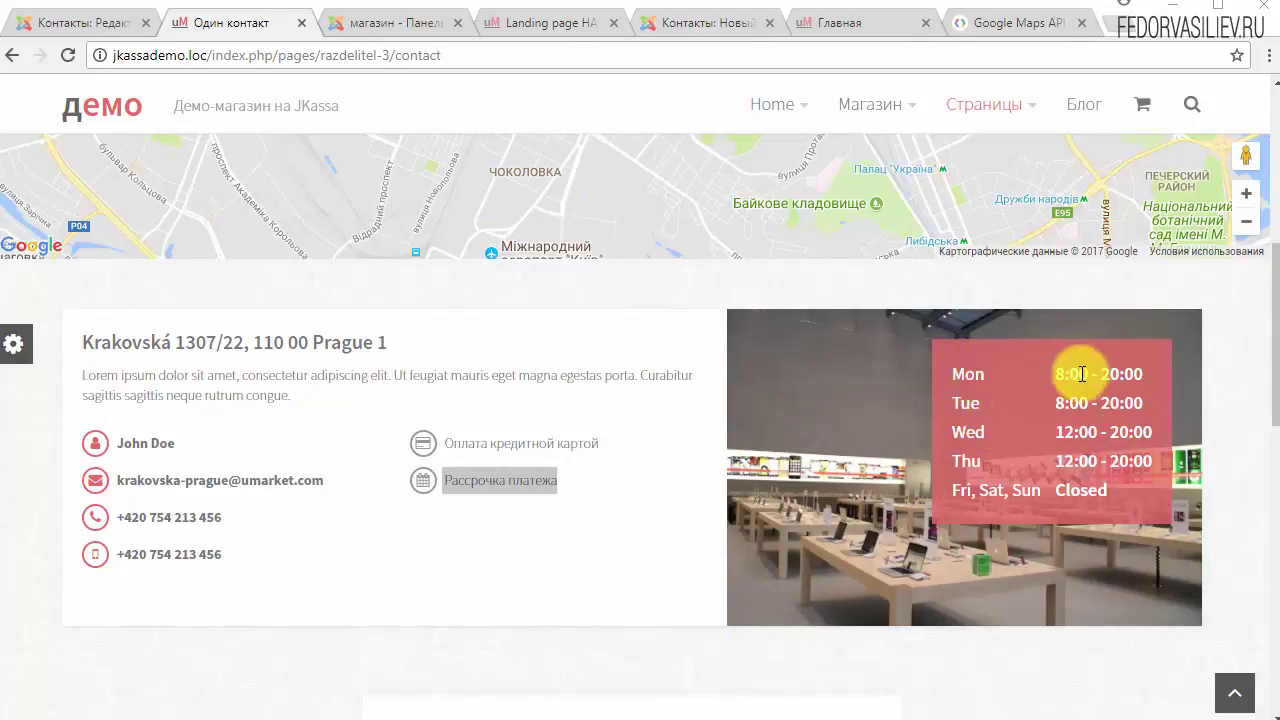
pyautogui.click(665, 22)
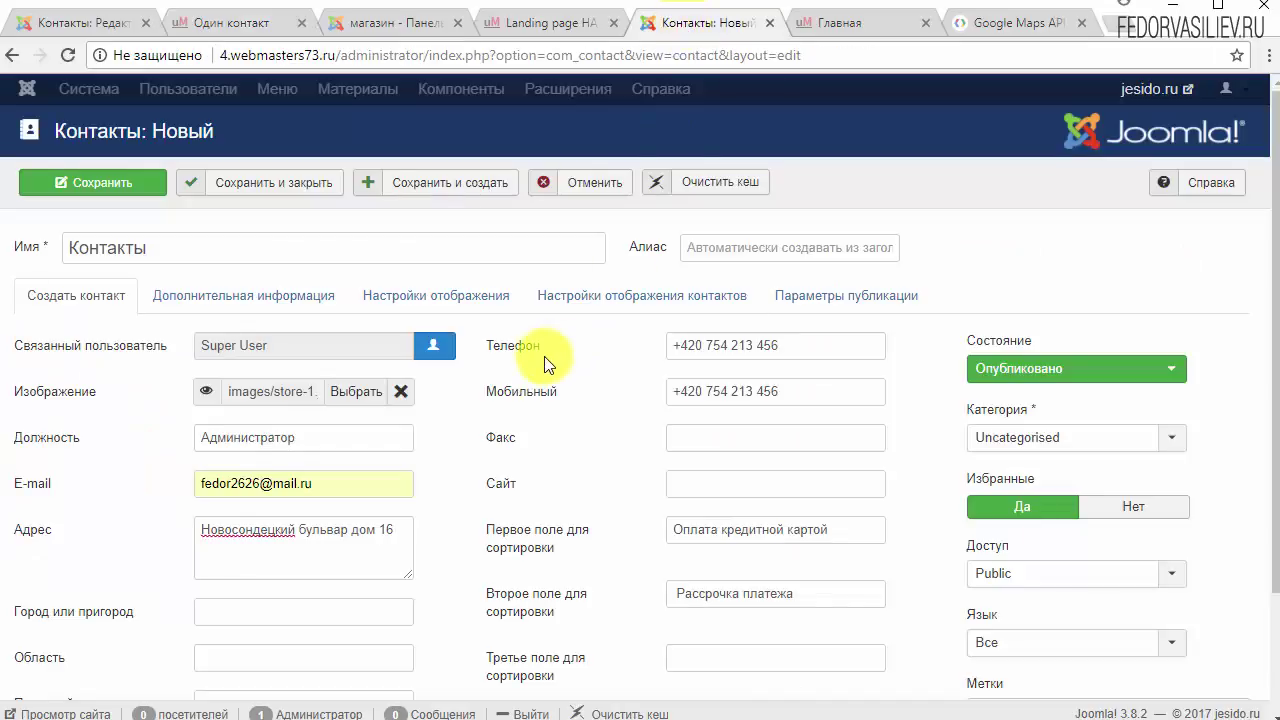
pyautogui.click(105, 183)
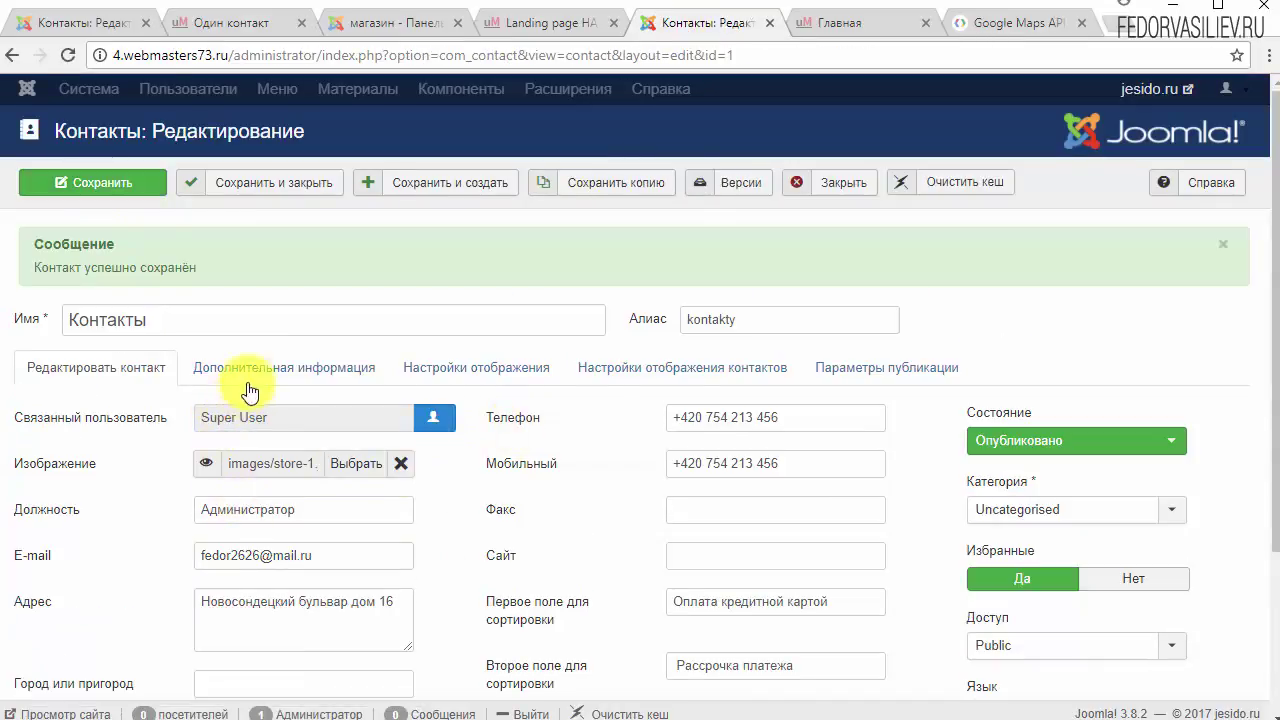
# Step: Add 'Пн 8:00 - 20:00' in Additional information as a standard bulleted list
pyautogui.click(260, 370)
pyautogui.scroll(-2, 268, 365)
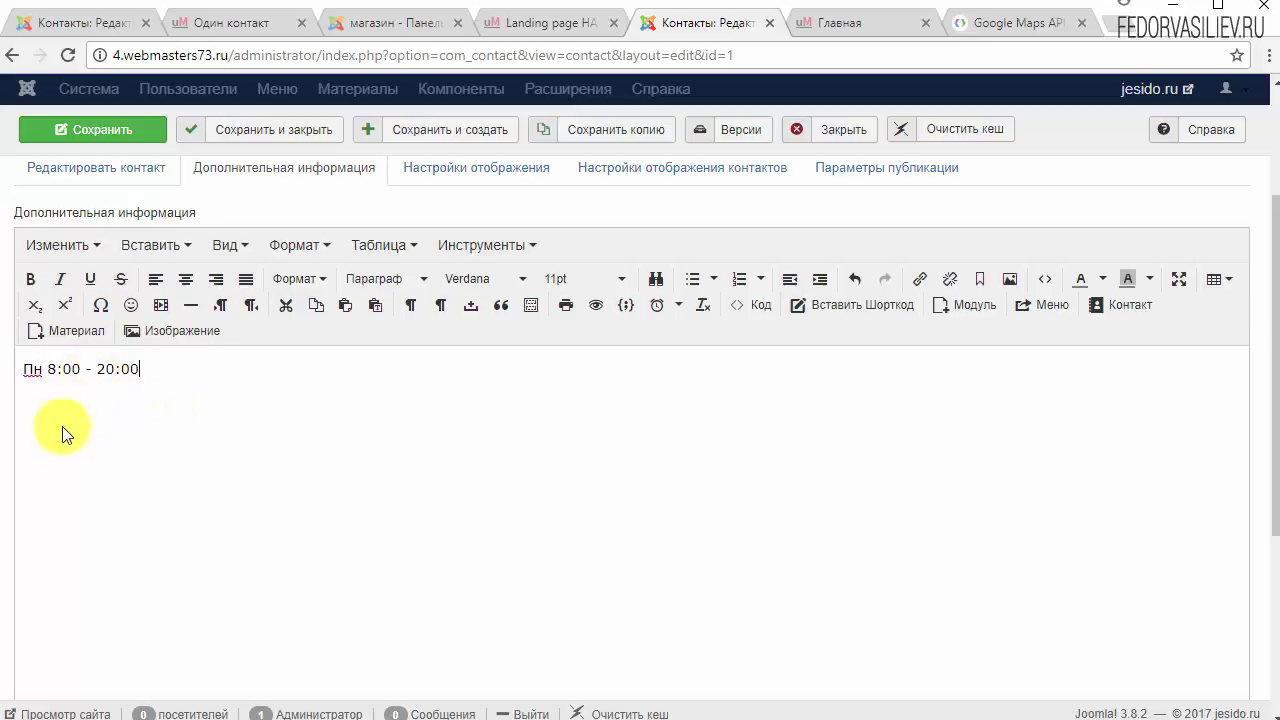
pyautogui.hotkey('ctrl', 's')
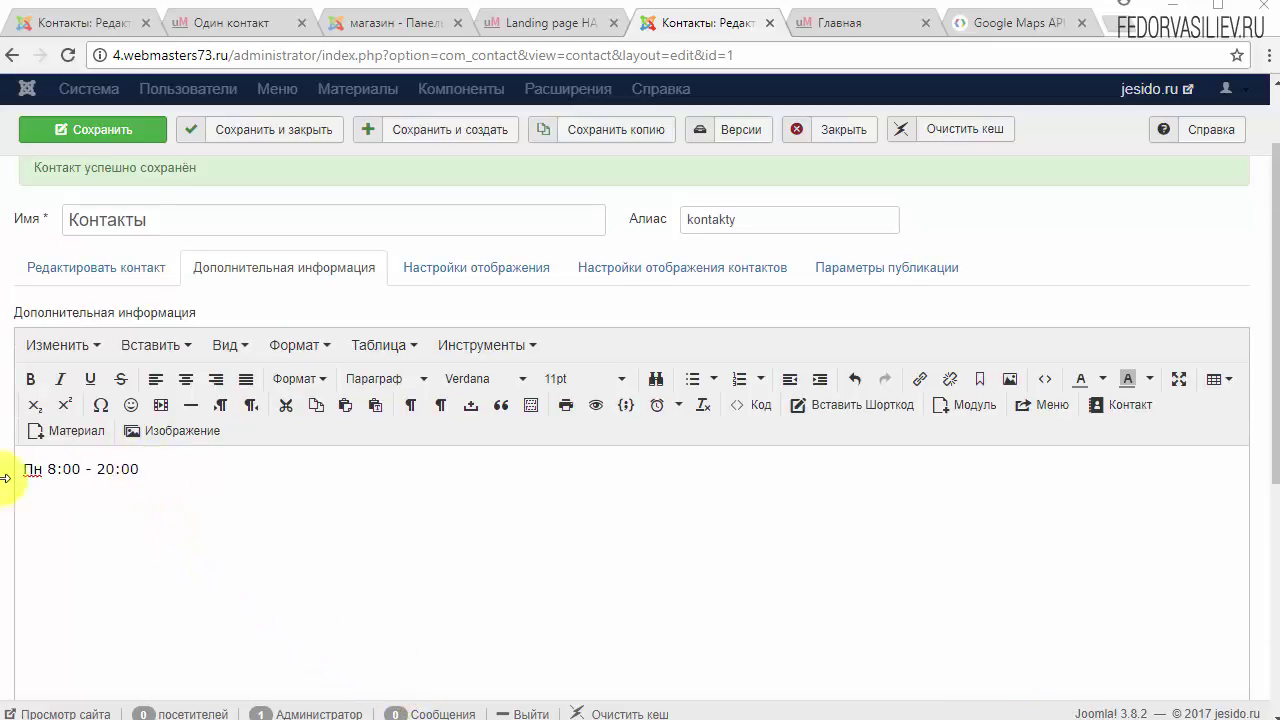
pyautogui.tripleClick(147, 468)
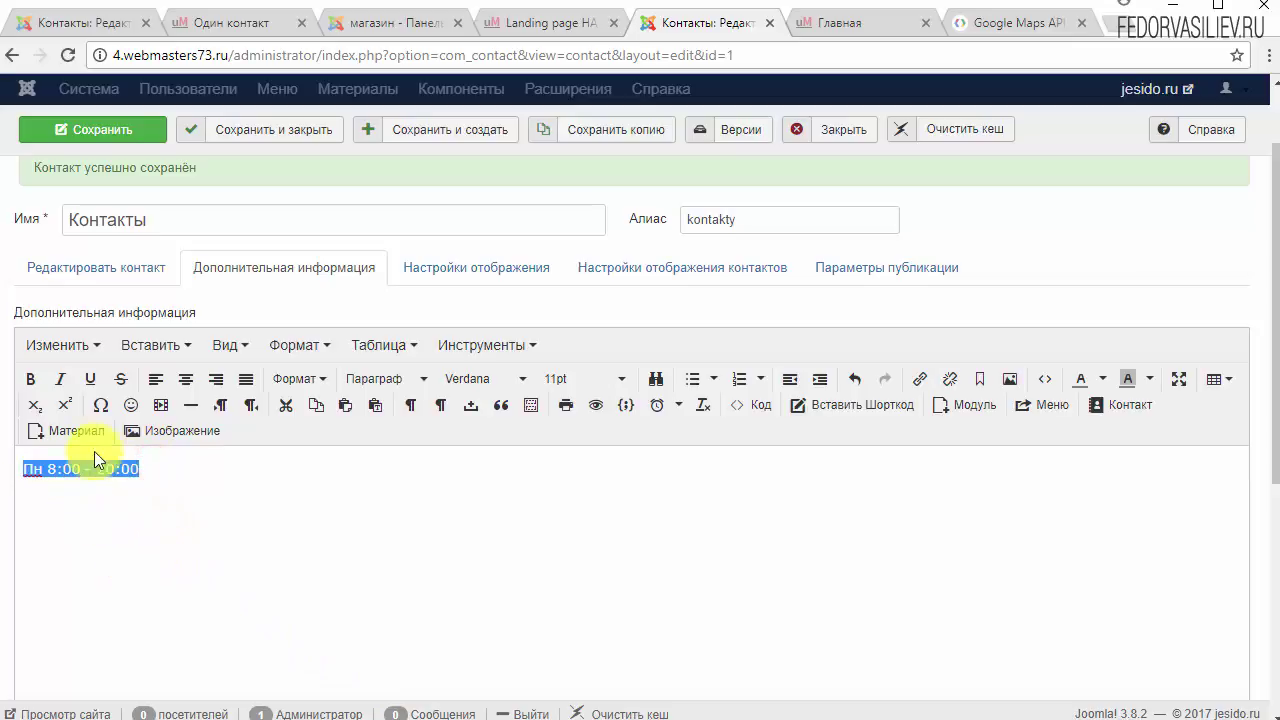
pyautogui.click(720, 381)
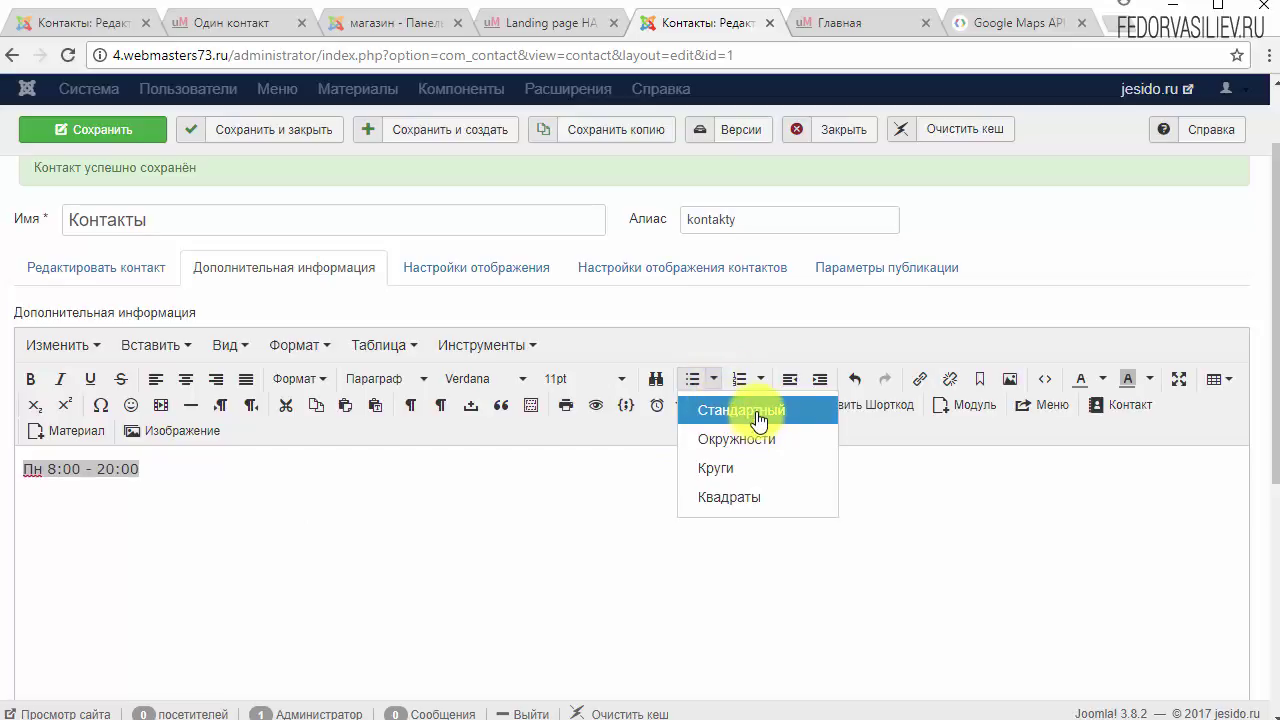
pyautogui.click(745, 410)
pyautogui.click(215, 463)
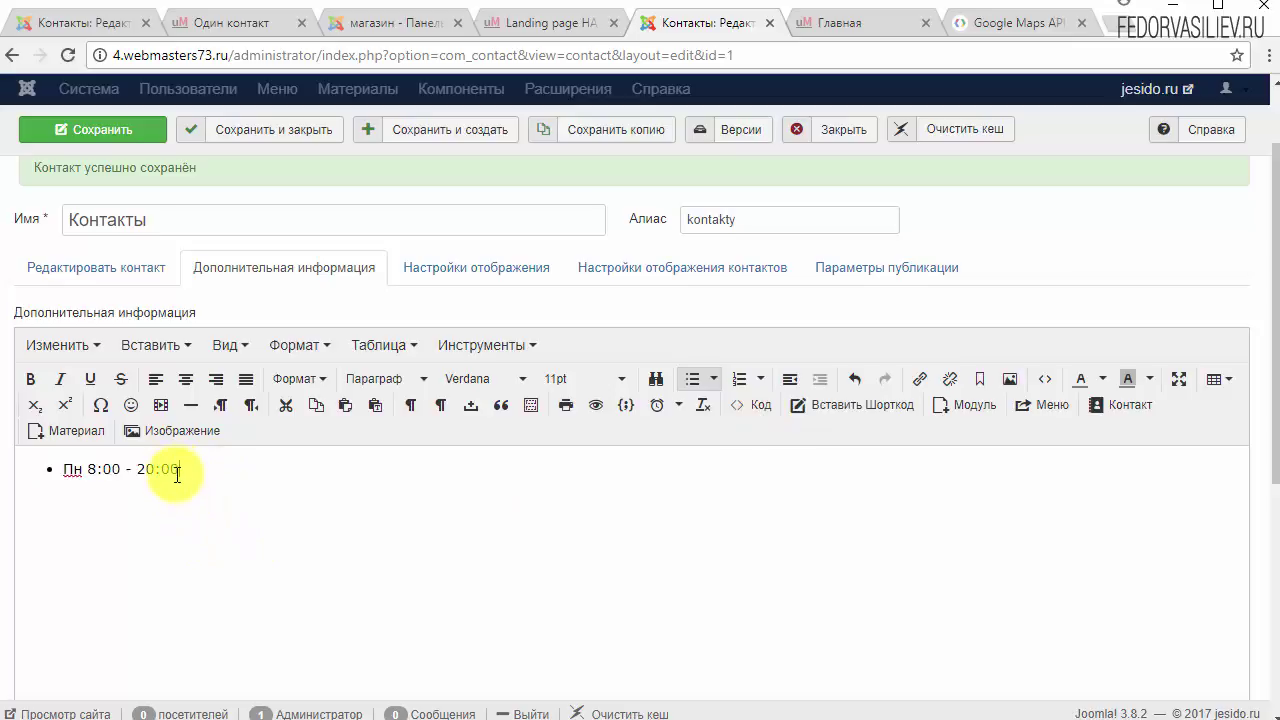
# Step: Add the 'Вт 8:00 - 20:00' line, then save and close the contact
pyautogui.click(181, 468)
pyautogui.click(180, 469)
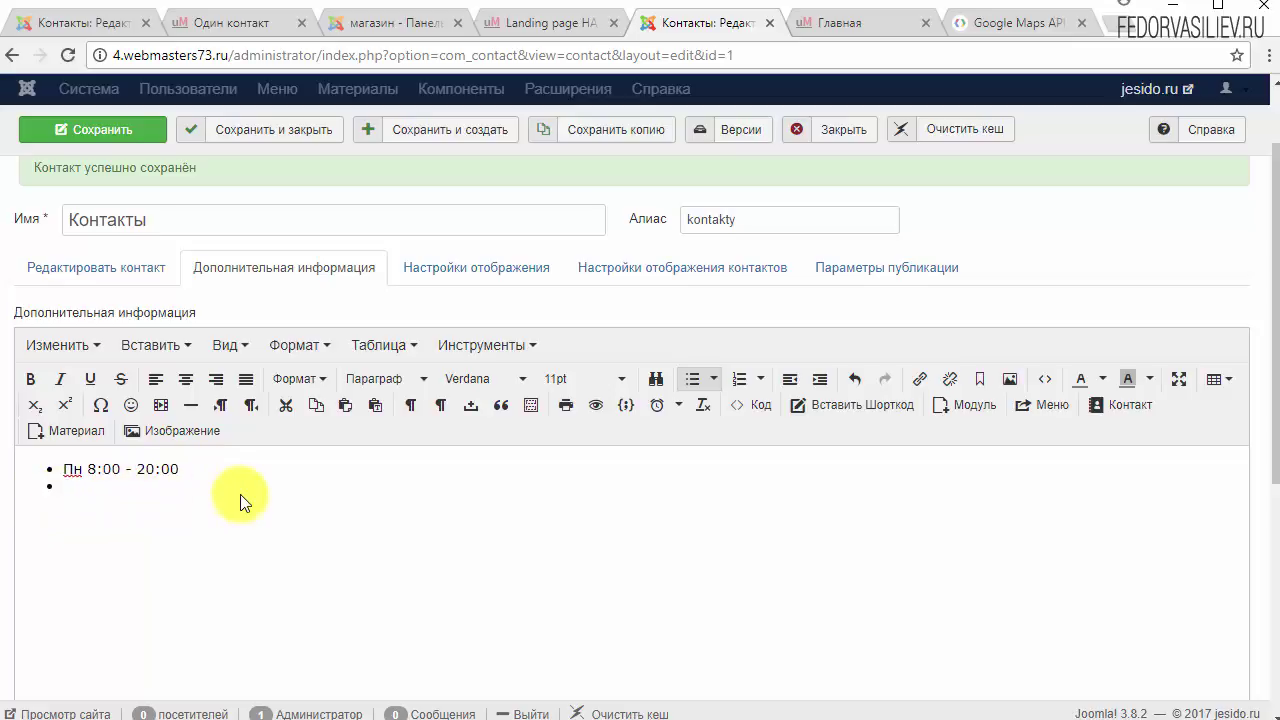
pyautogui.write('Вт 8:00 - 20:00')
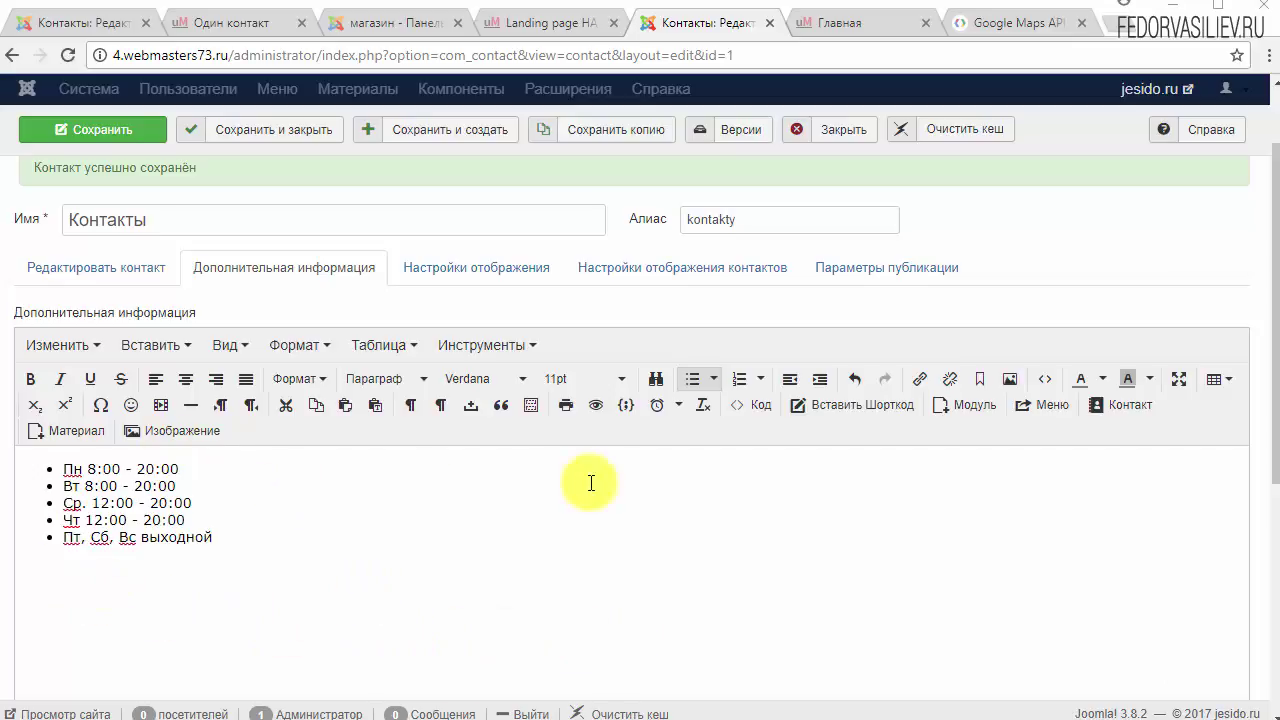
pyautogui.click(313, 139)
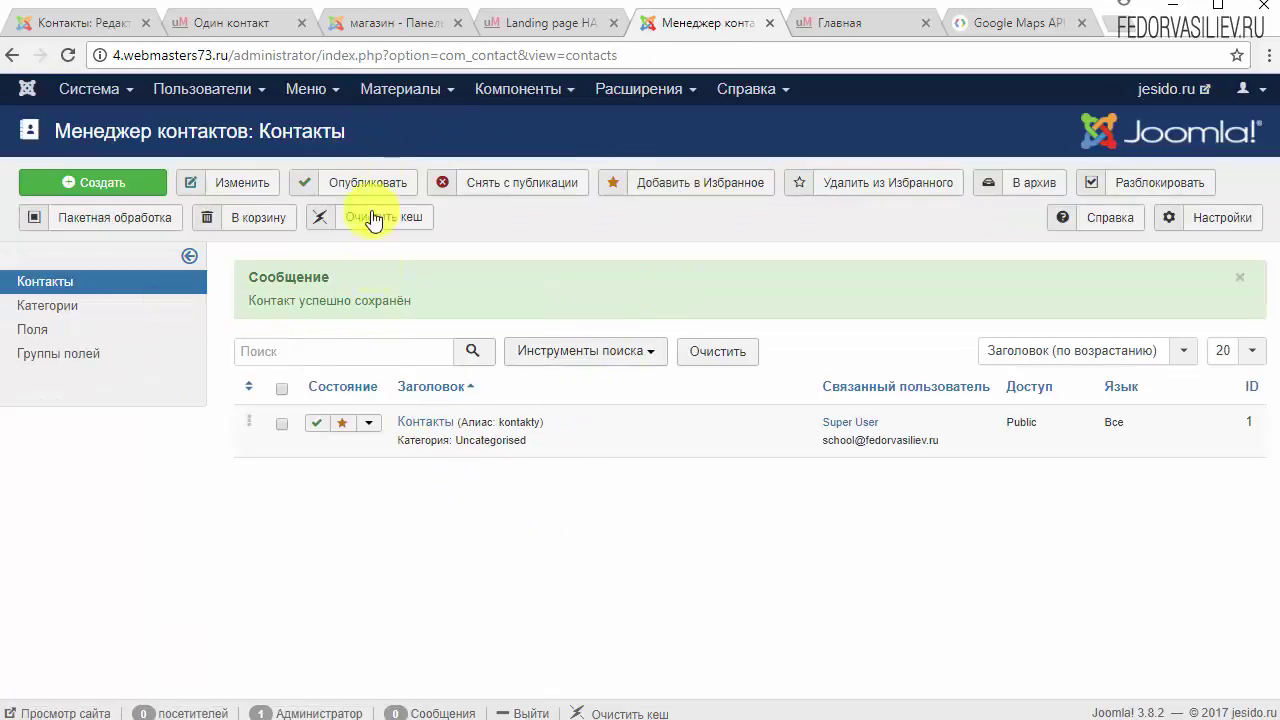
# Step: Create a new Main Menu item titled 'Контакты'
pyautogui.click(883, 20)
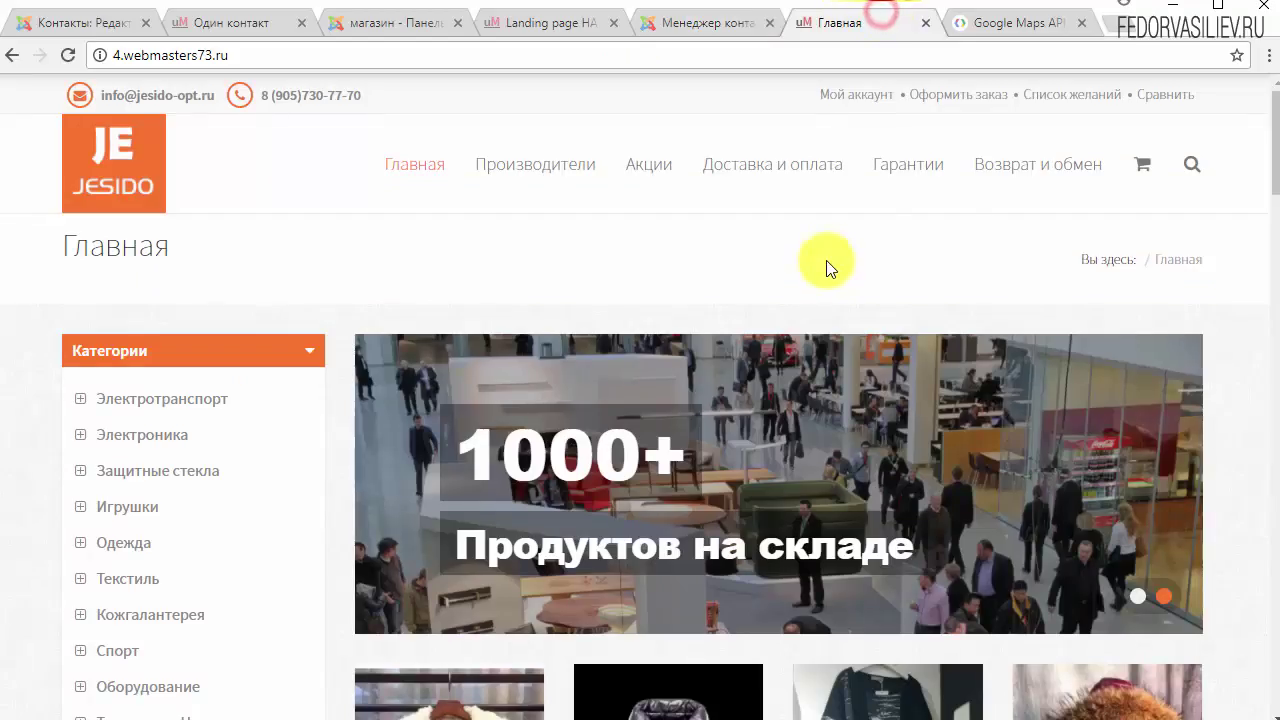
pyautogui.click(715, 22)
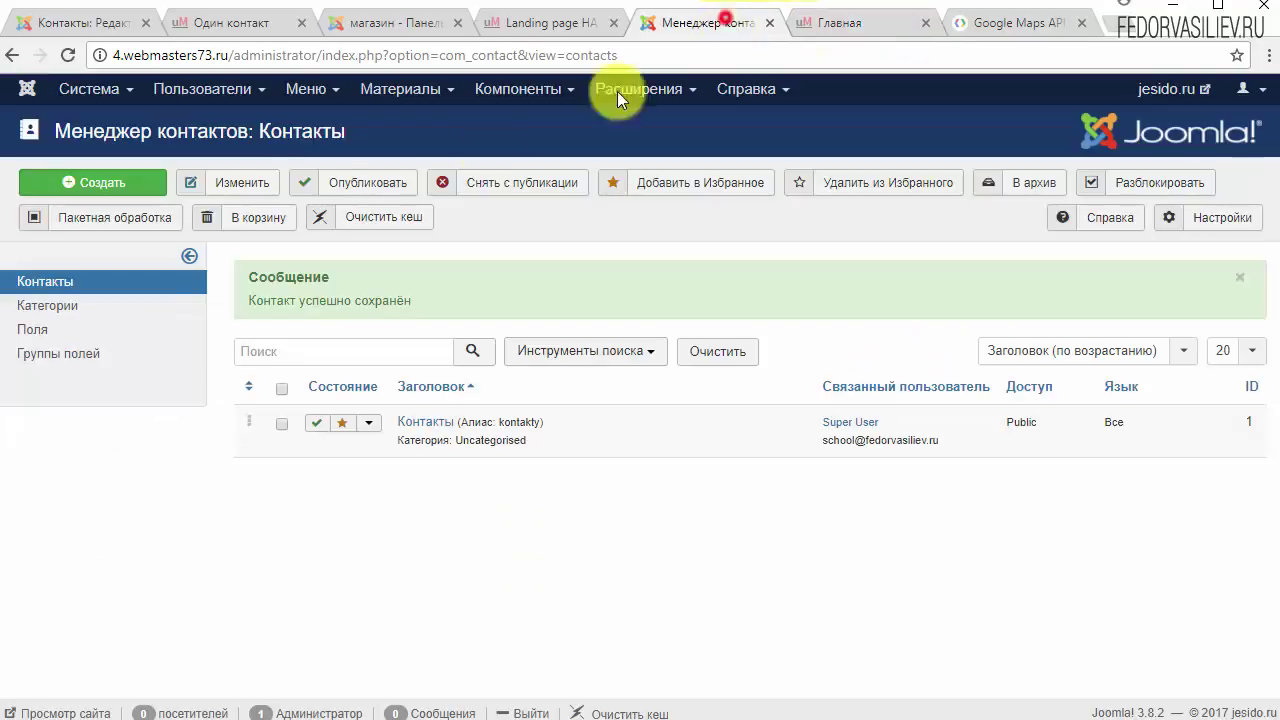
pyautogui.click(295, 90)
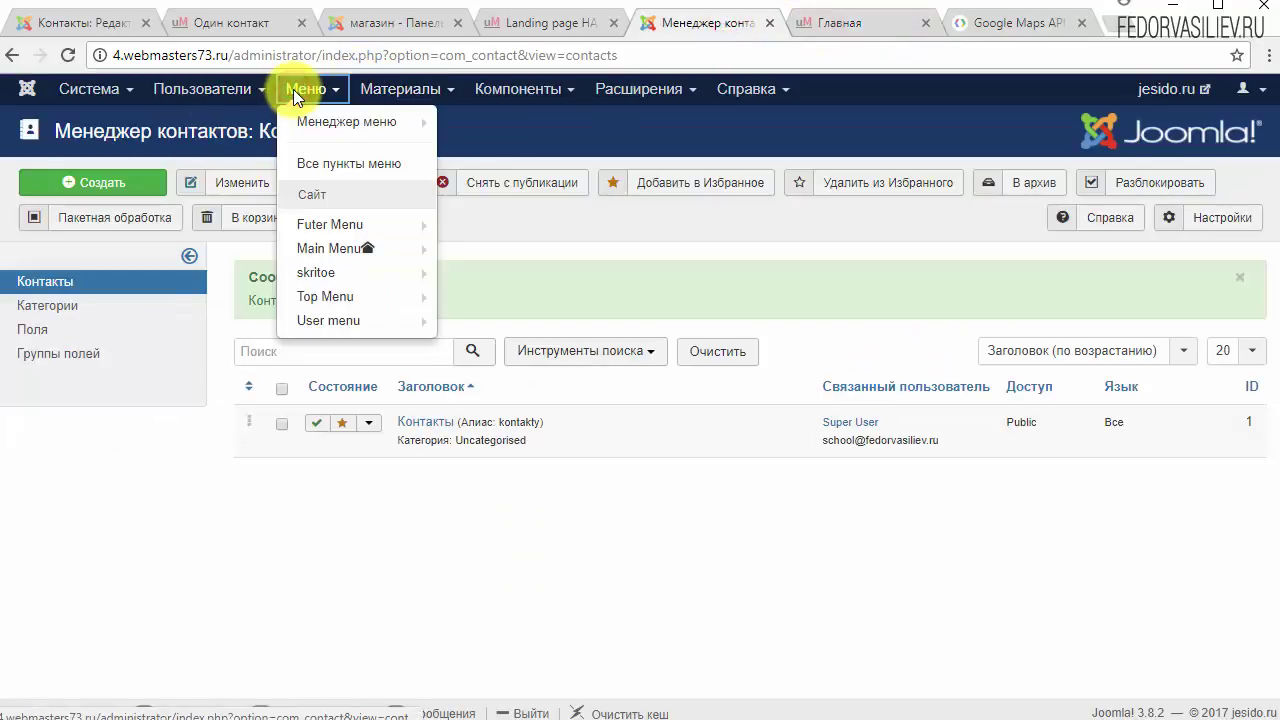
pyautogui.click(330, 248)
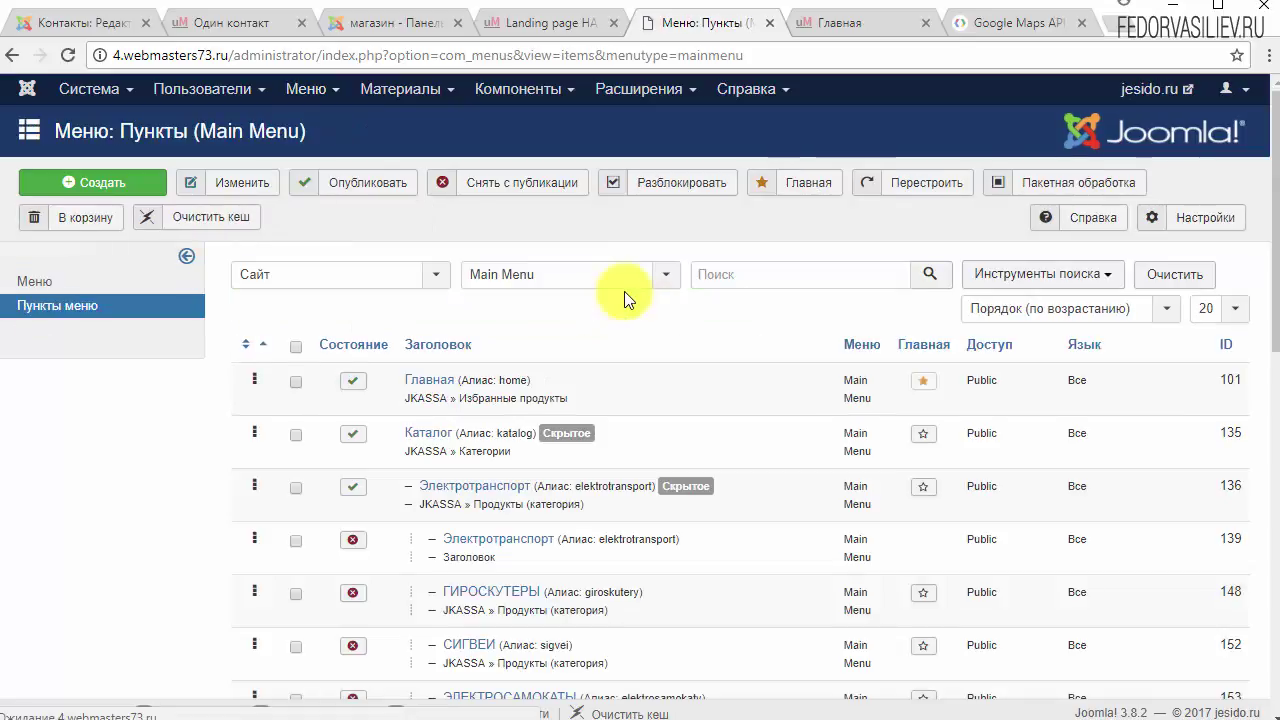
pyautogui.click(121, 183)
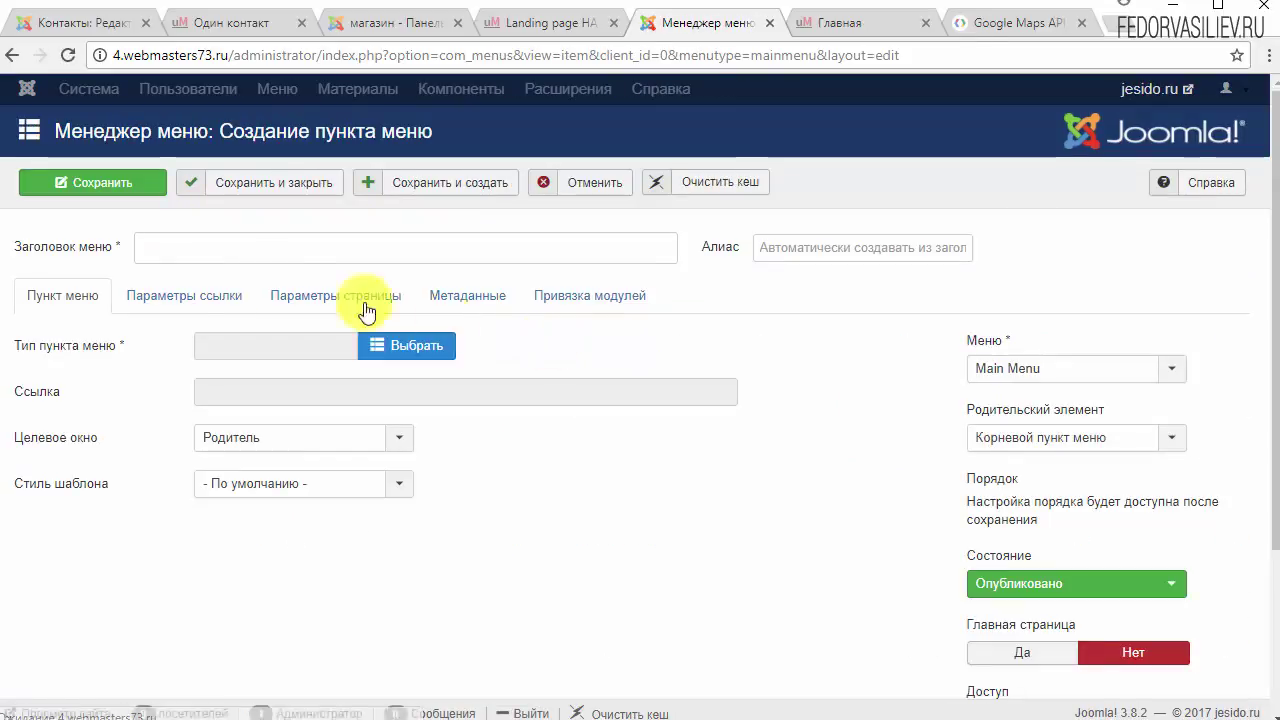
pyautogui.click(163, 250)
pyautogui.write('Контакты')
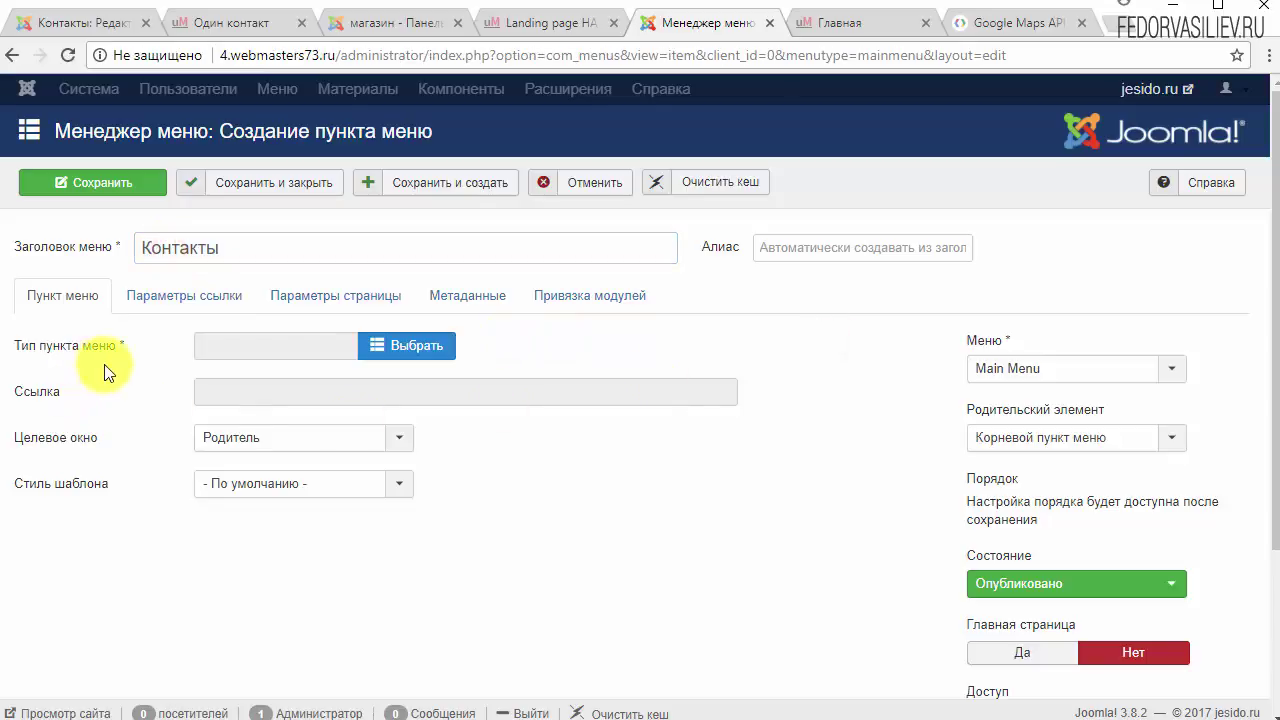
# Step: Make the item a single Контакт pointing to the Контакты contact and save it
pyautogui.click(403, 349)
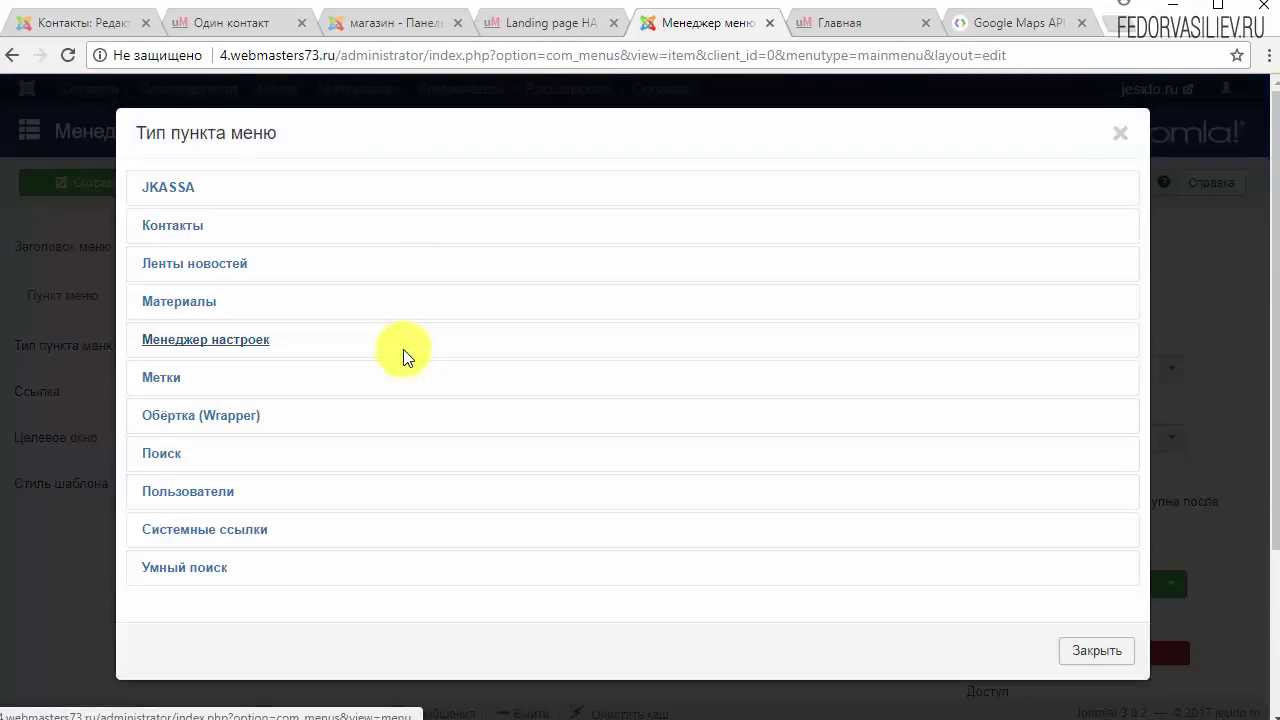
pyautogui.click(186, 238)
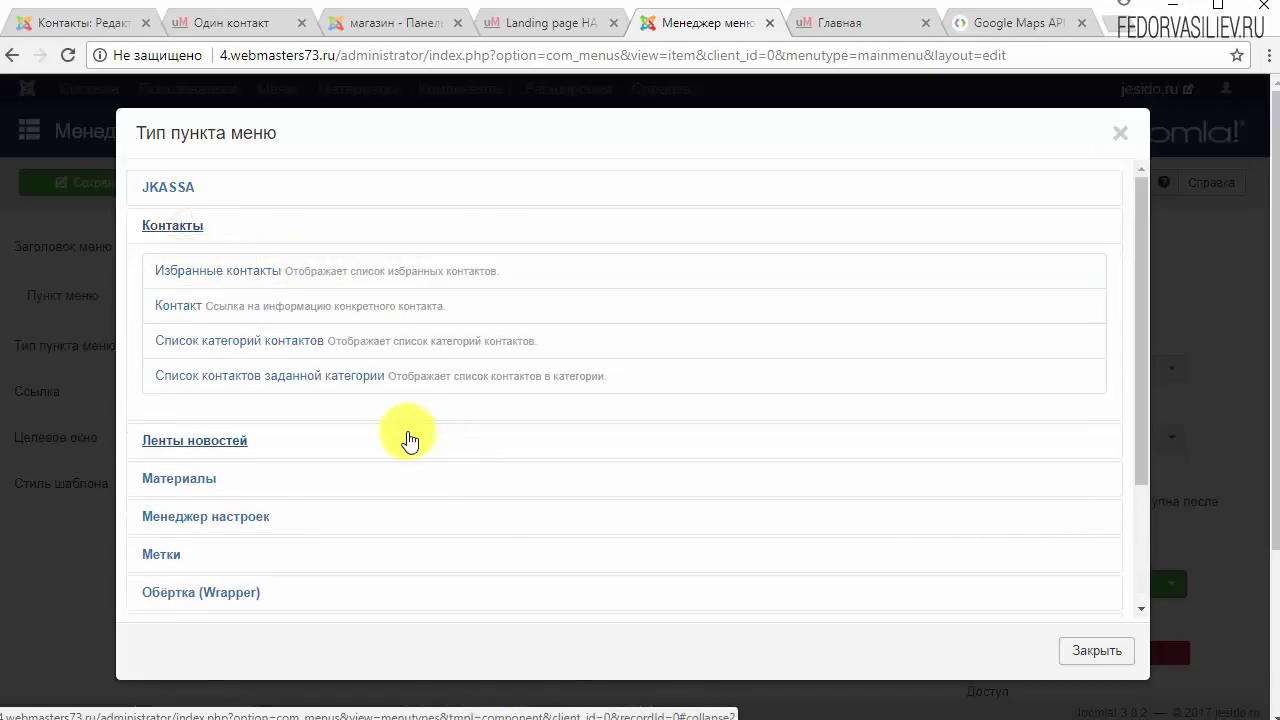
pyautogui.click(170, 310)
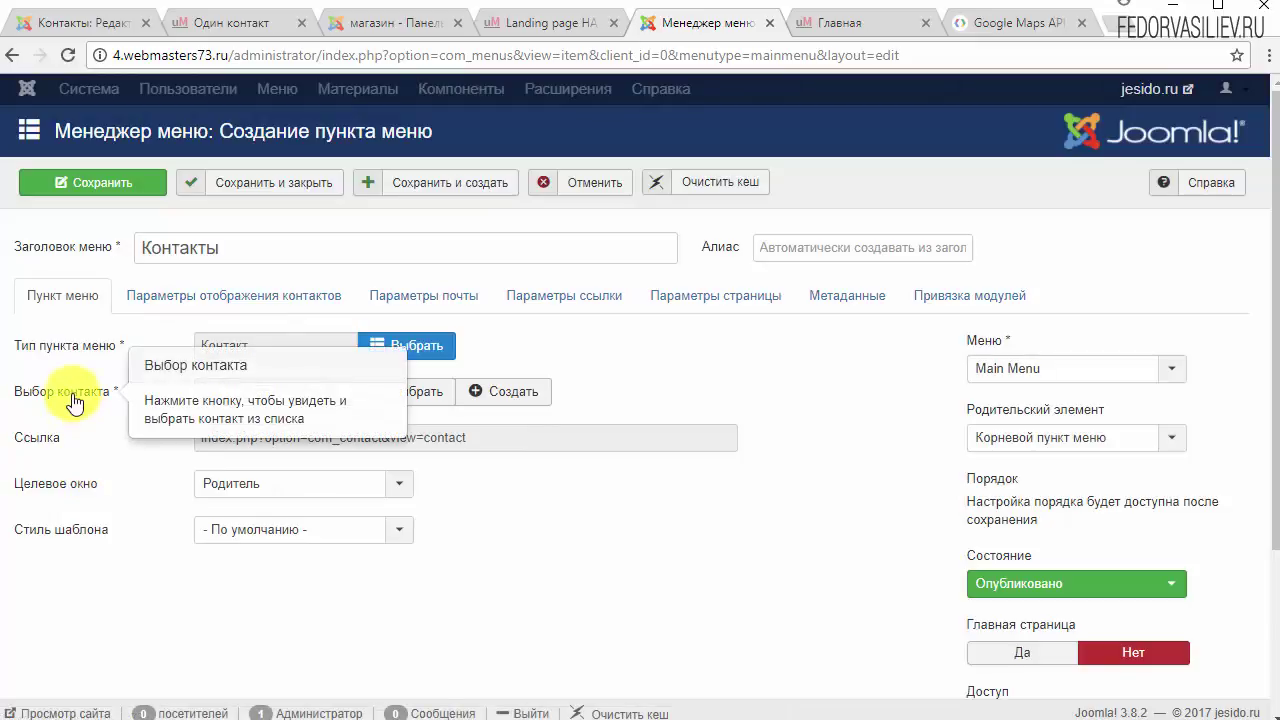
pyautogui.click(412, 392)
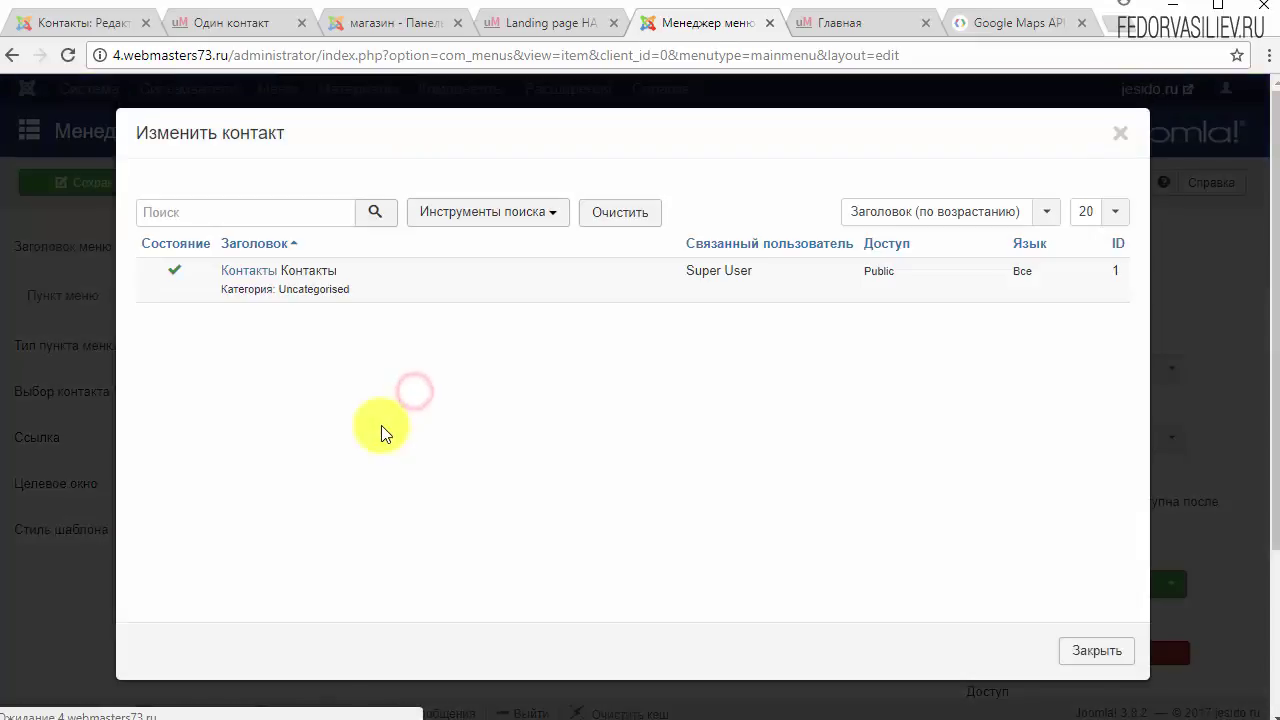
pyautogui.click(237, 272)
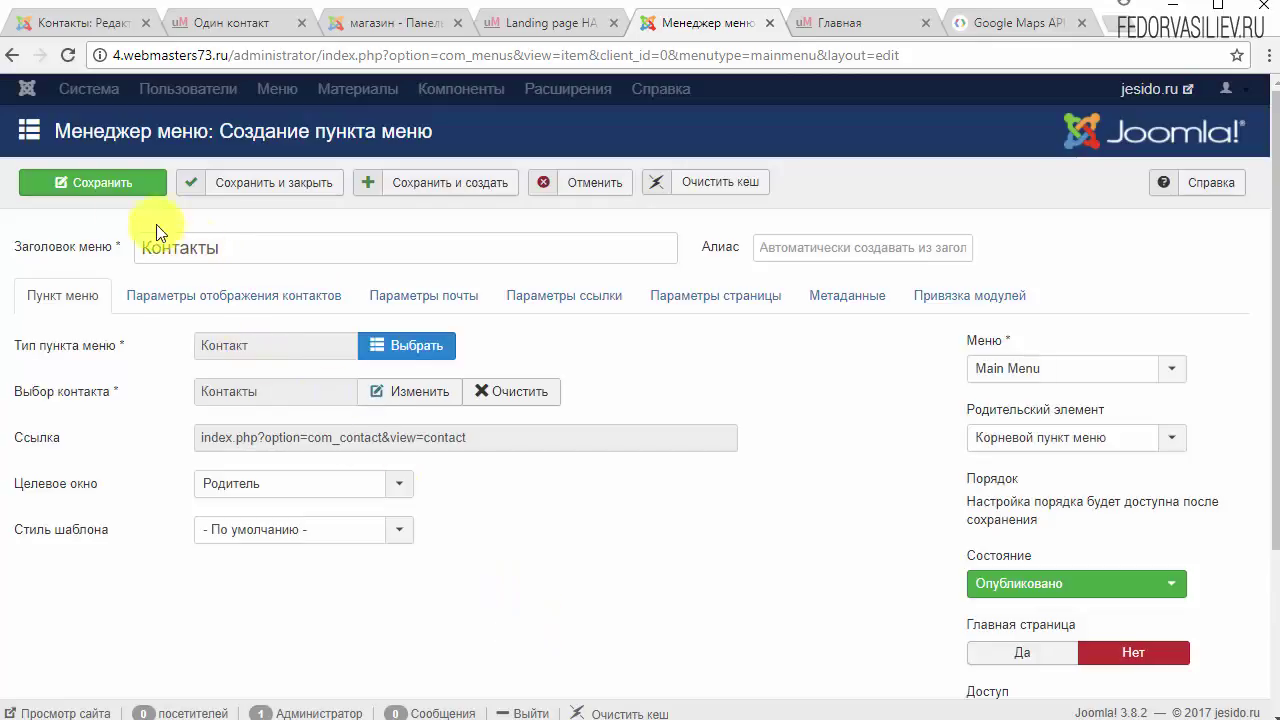
pyautogui.click(114, 189)
pyautogui.hotkey('ctrl', 'Tab')
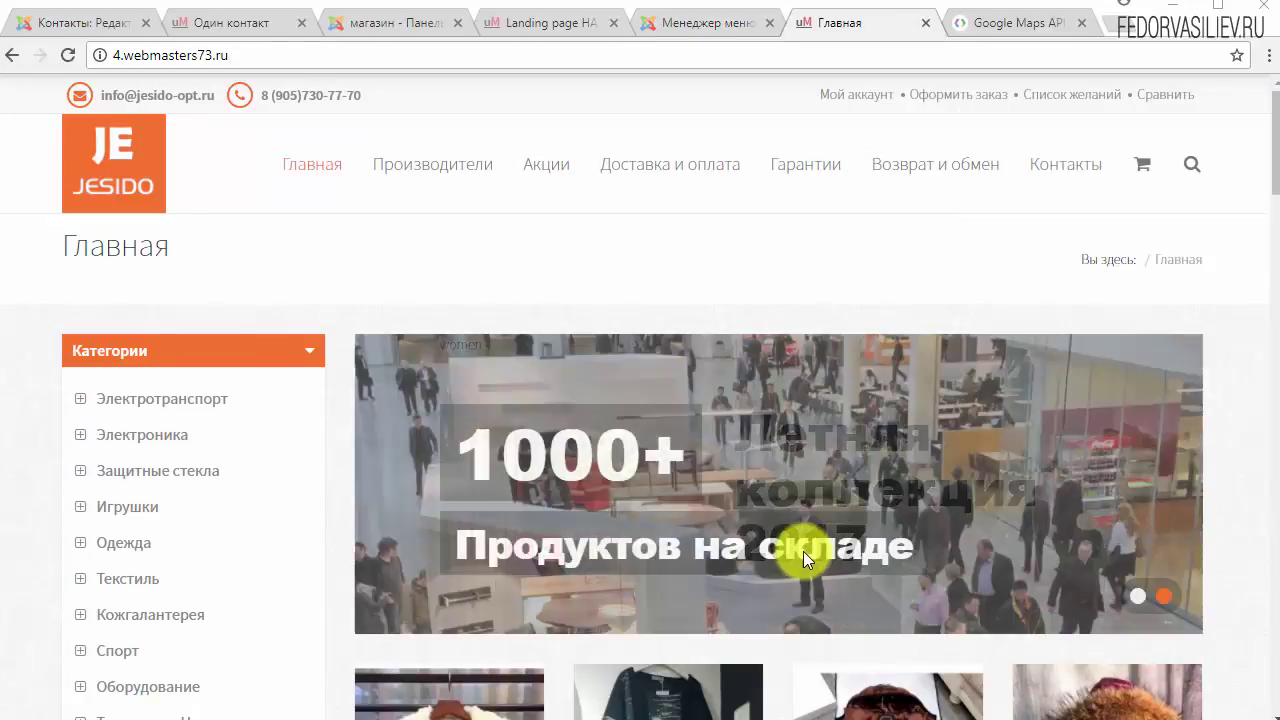
# Step: Open the storefront's Контакты page and review the contact details, opening hours and Отправить письмо form
pyautogui.click(1066, 165)
pyautogui.scroll(-2, 723, 220)
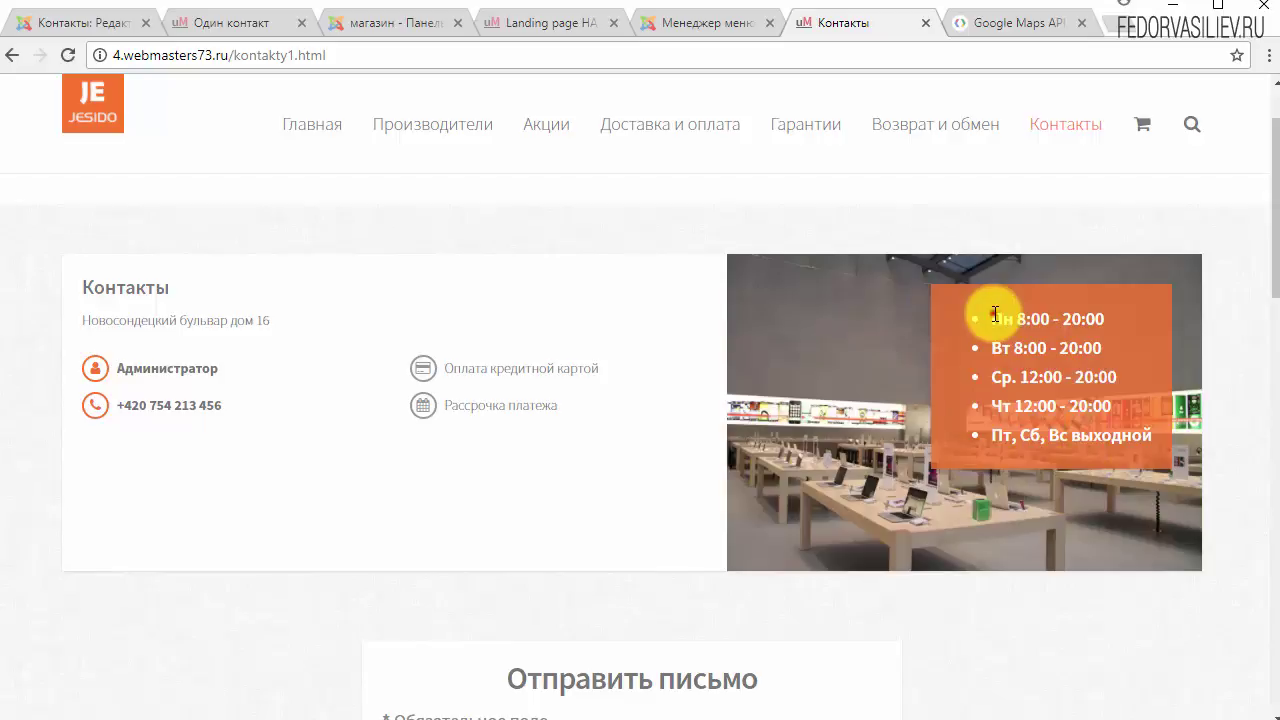
pyautogui.moveTo(994, 314); pyautogui.dragTo(1113, 318)
pyautogui.click(1034, 372)
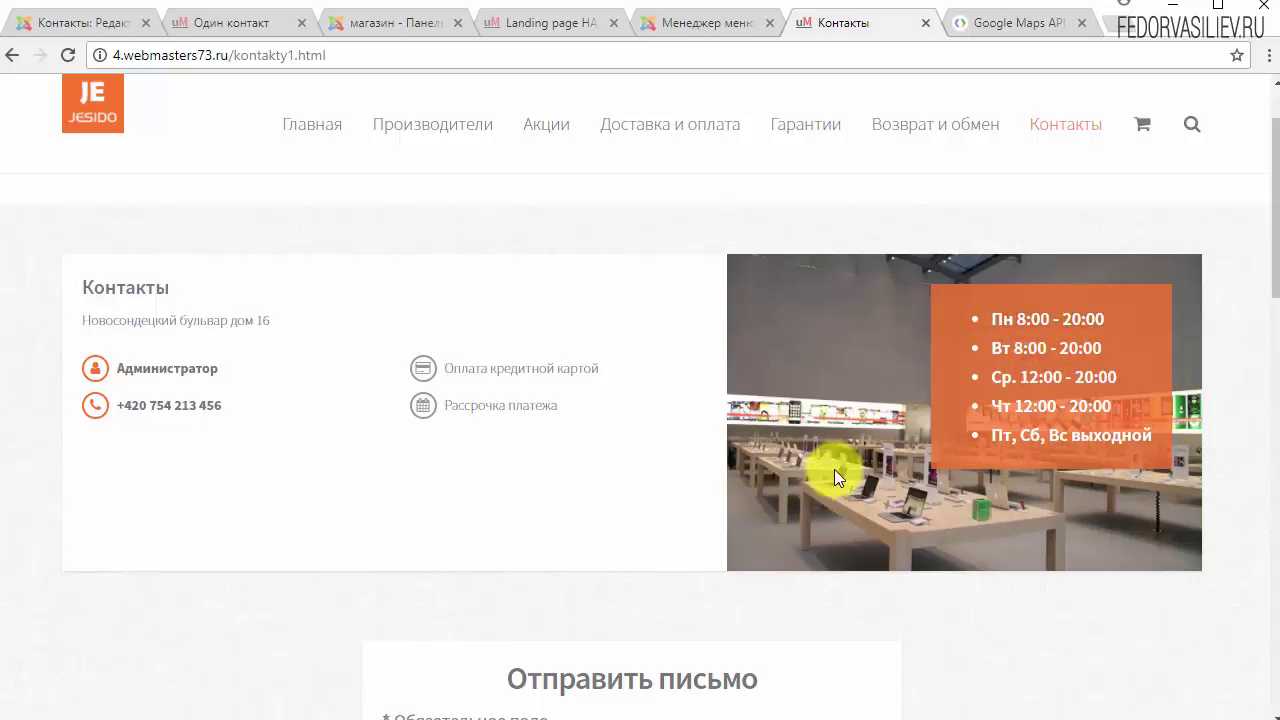
pyautogui.moveTo(1137, 434); pyautogui.dragTo(957, 346)
pyautogui.click(1010, 384)
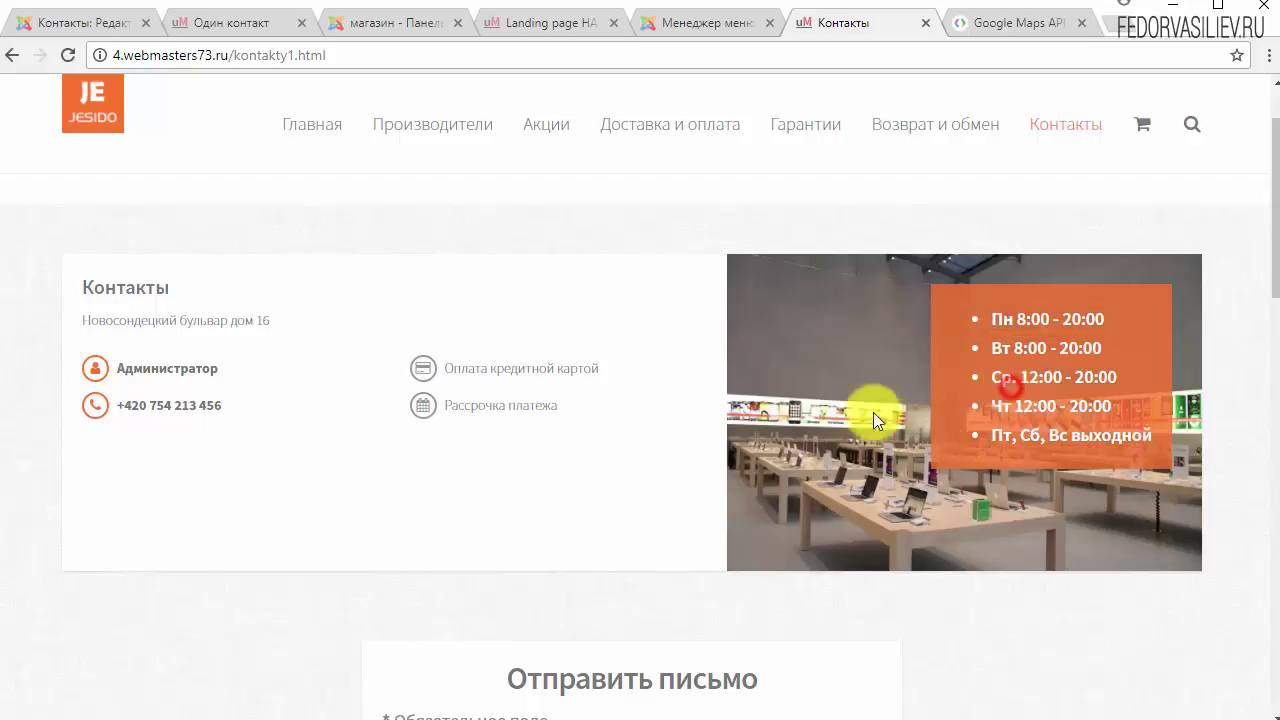
pyautogui.scroll(-3, 980, 314)
pyautogui.scroll(3, 966, 323)
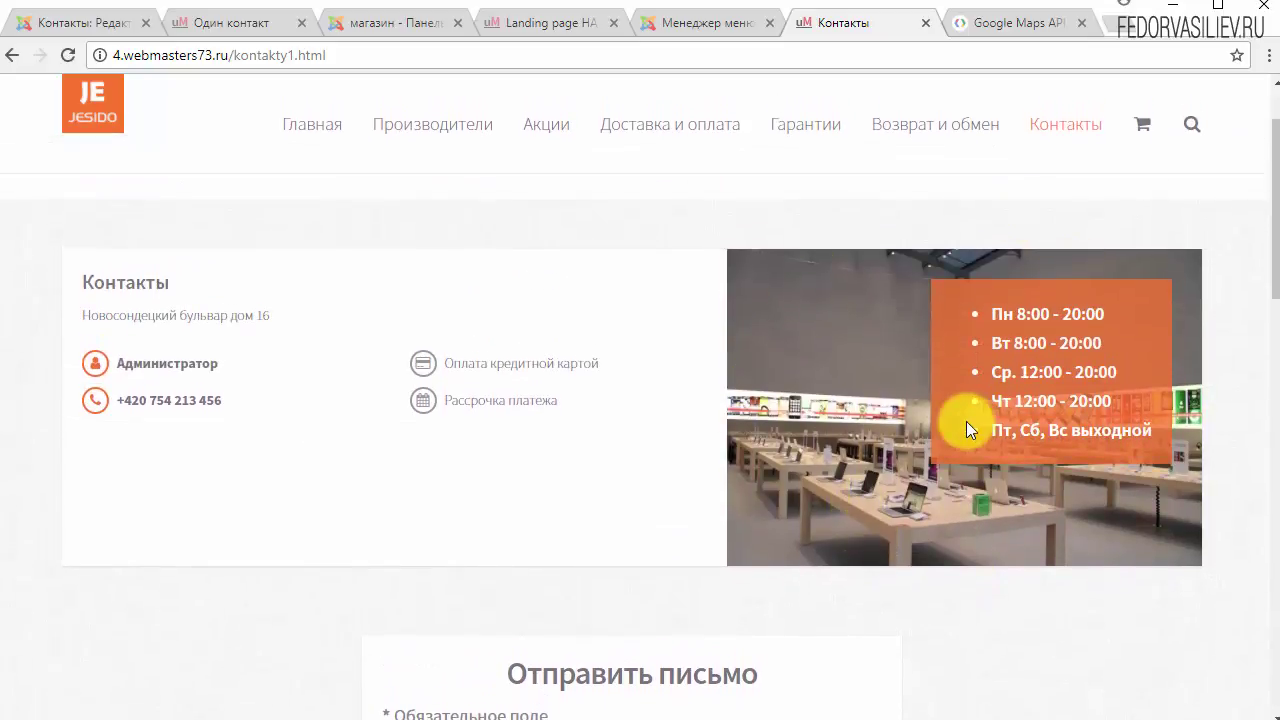
pyautogui.moveTo(566, 400); pyautogui.dragTo(172, 362)
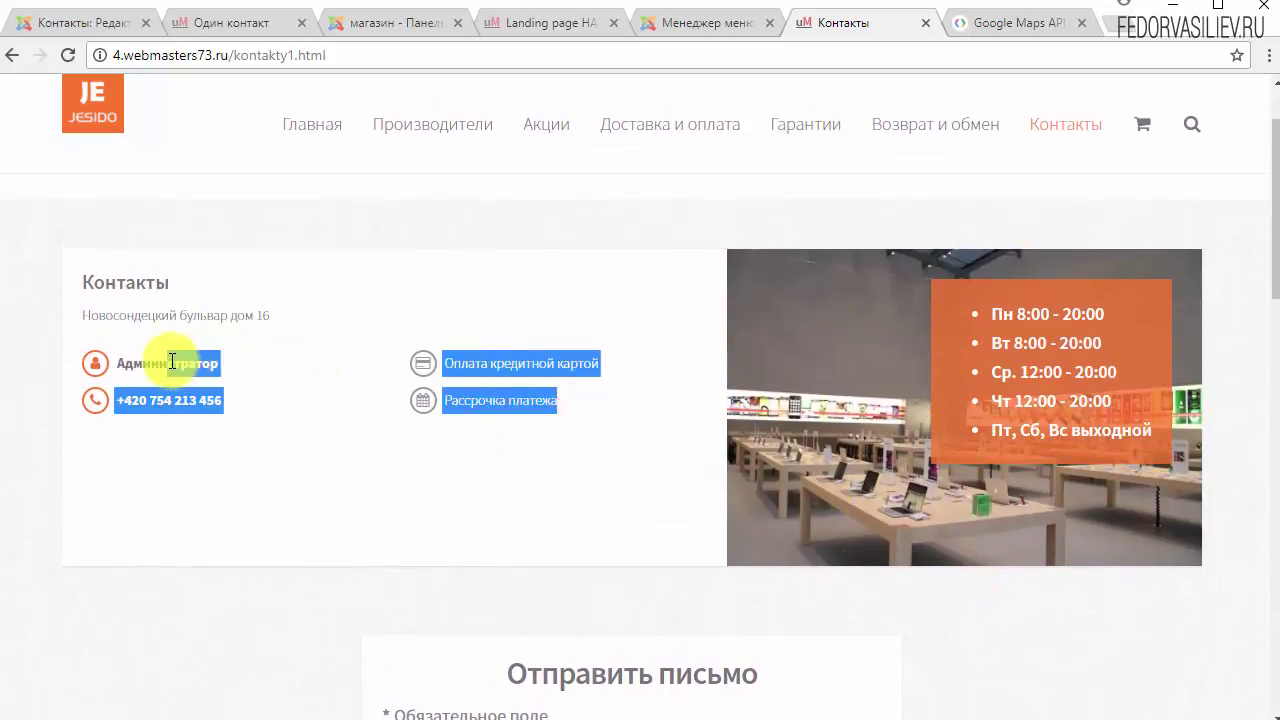
pyautogui.click(295, 366)
pyautogui.scroll(-3, 318, 380)
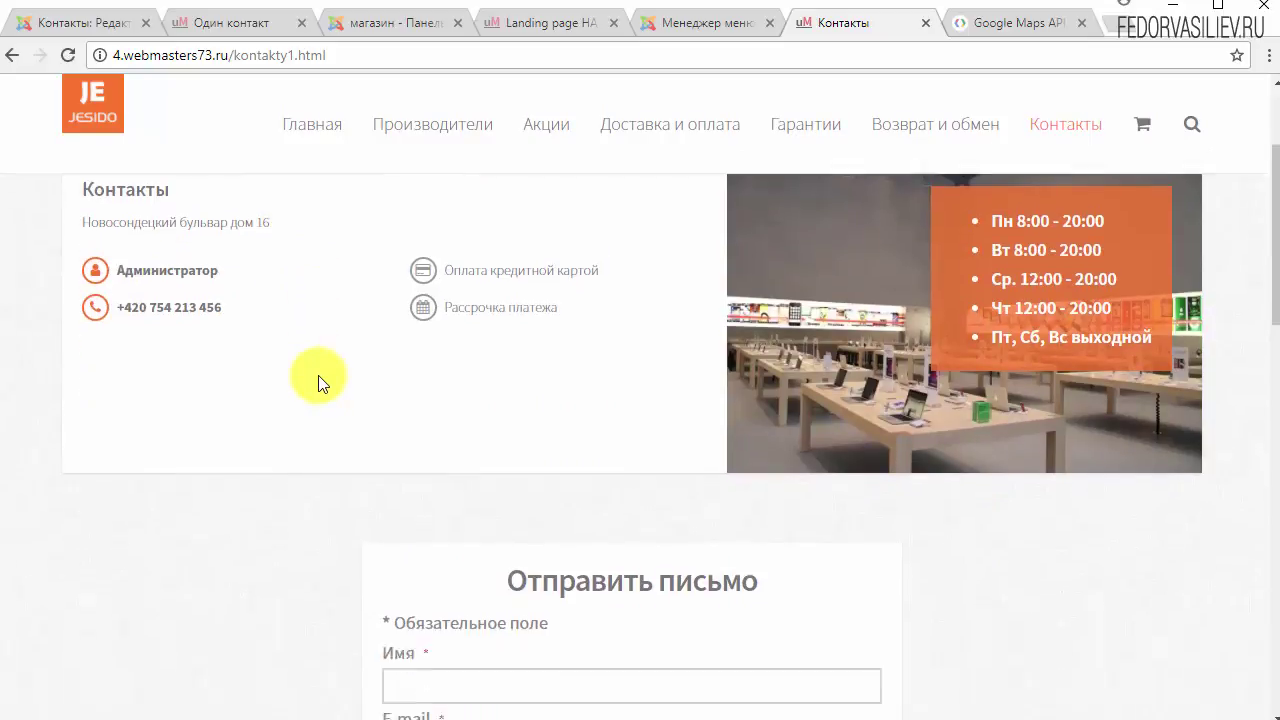
pyautogui.scroll(-2, 320, 378)
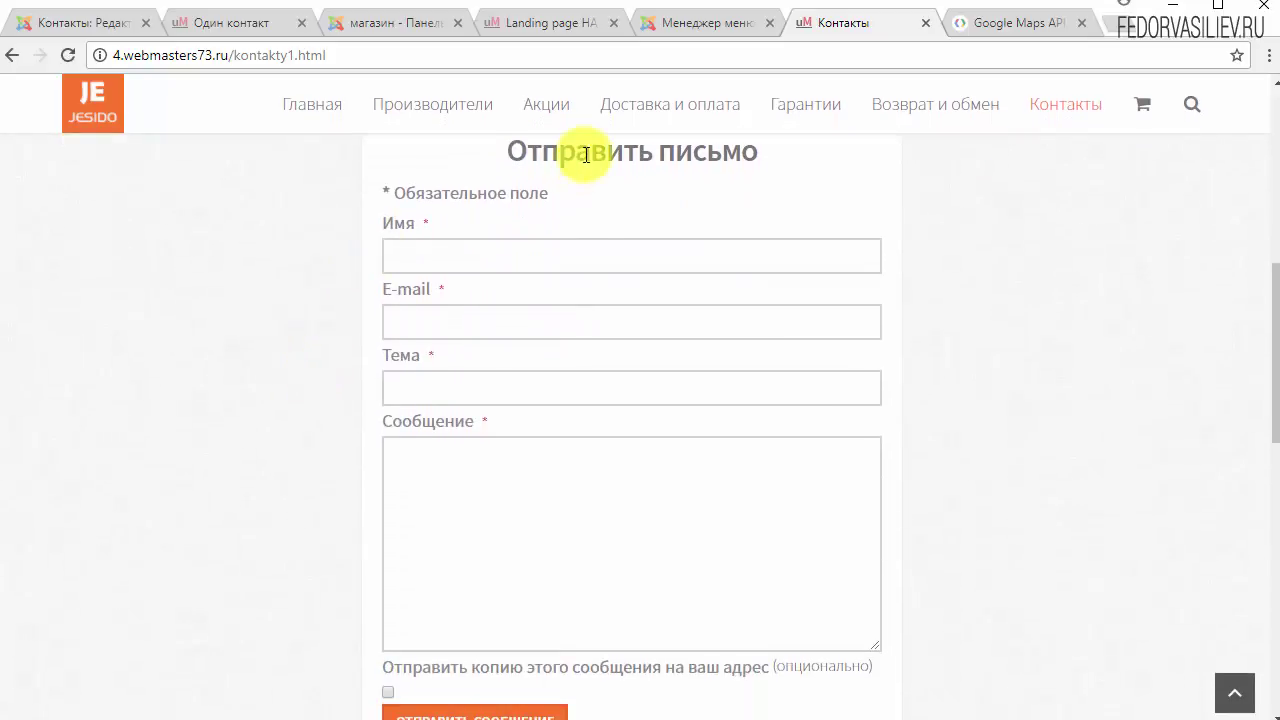
pyautogui.click(515, 246)
pyautogui.click(424, 310)
pyautogui.click(435, 386)
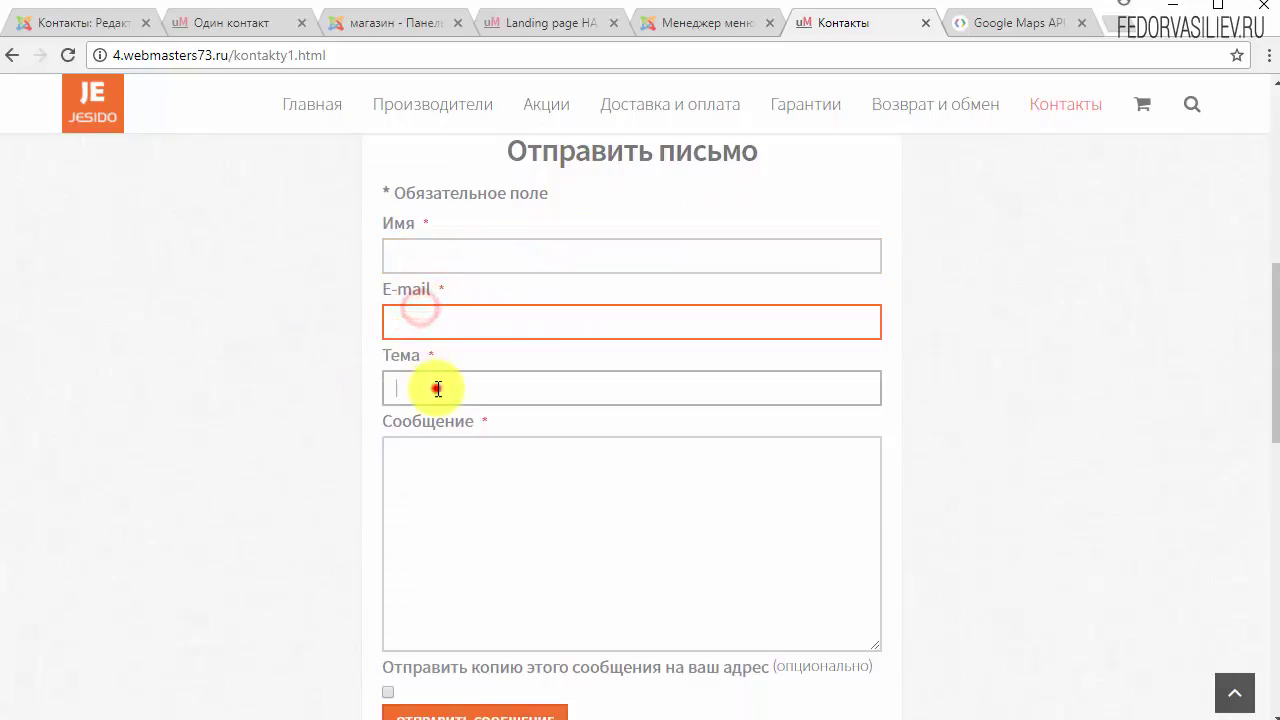
pyautogui.scroll(-1, 320, 372)
pyautogui.scroll(-2, 305, 368)
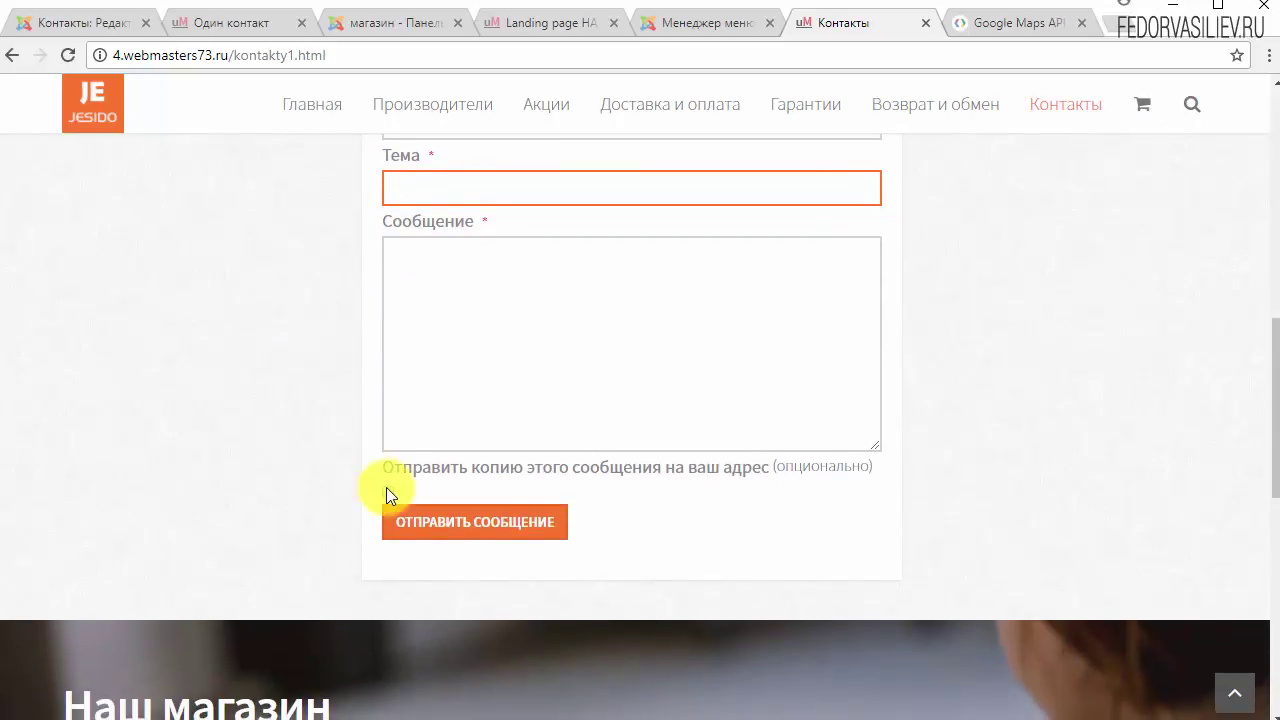
pyautogui.scroll(2, 480, 450)
pyautogui.scroll(2, 480, 452)
pyautogui.click(449, 408)
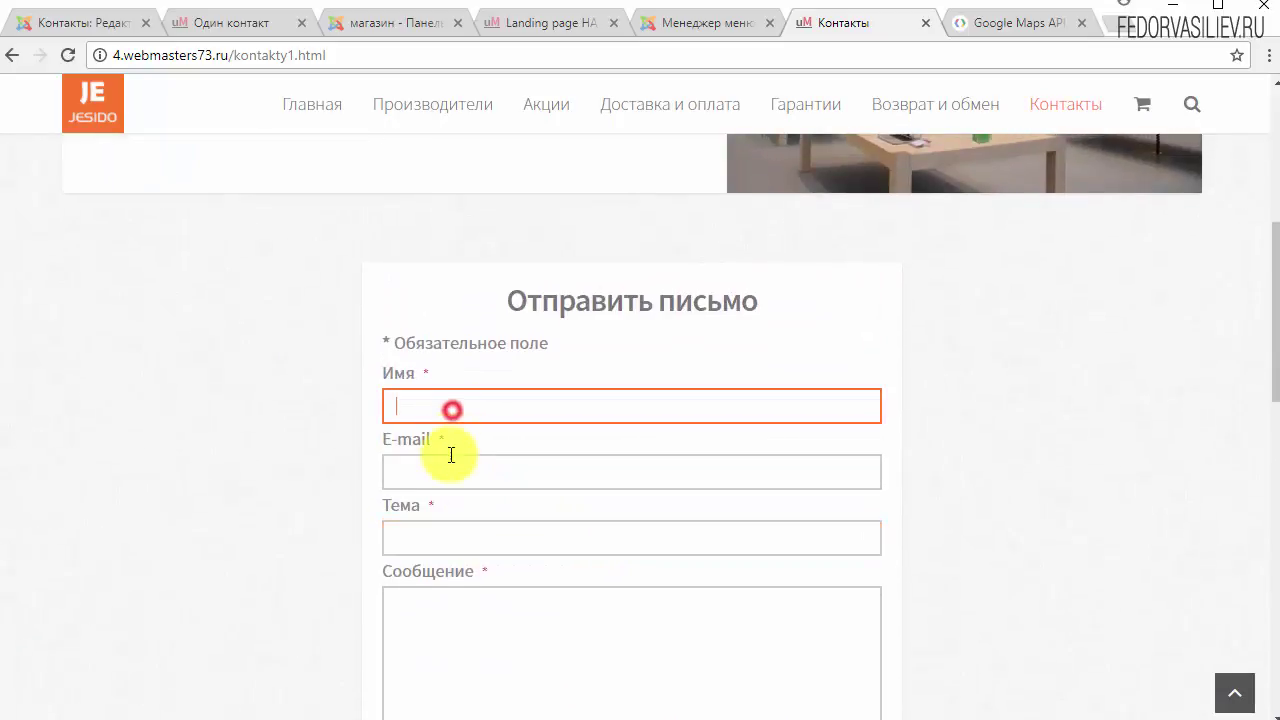
pyautogui.click(450, 458)
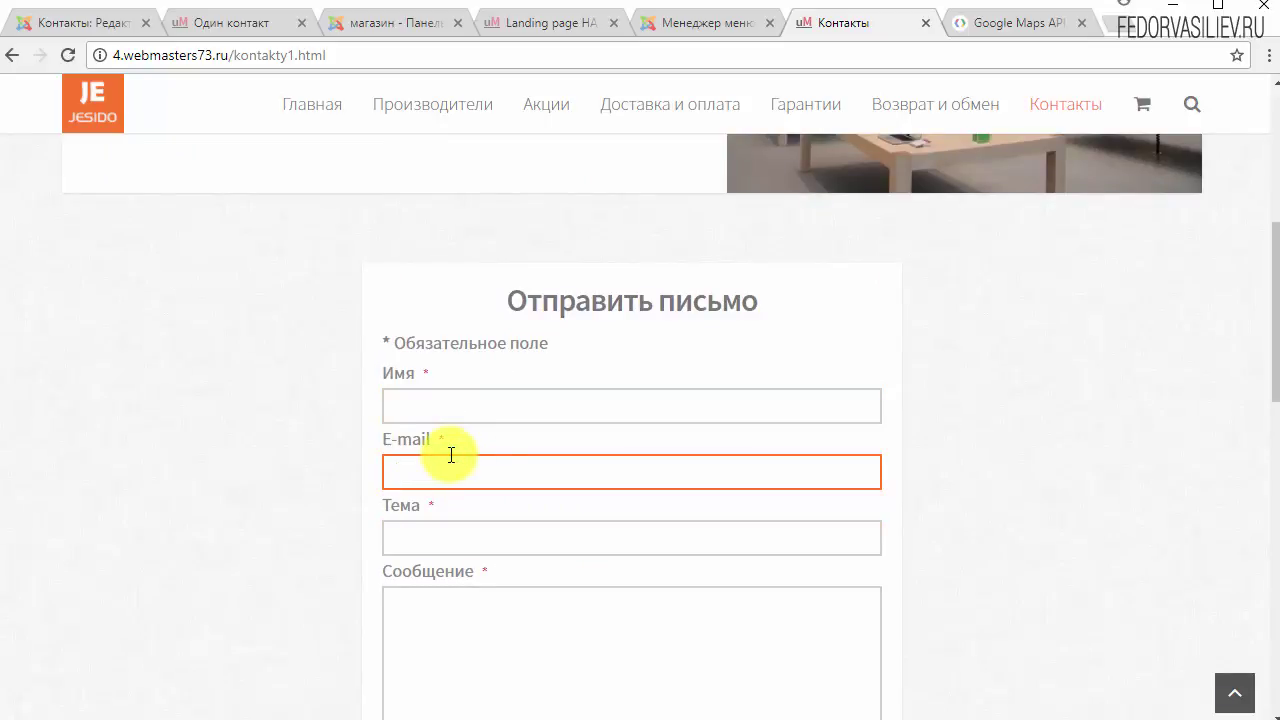
pyautogui.scroll(1, 451, 455)
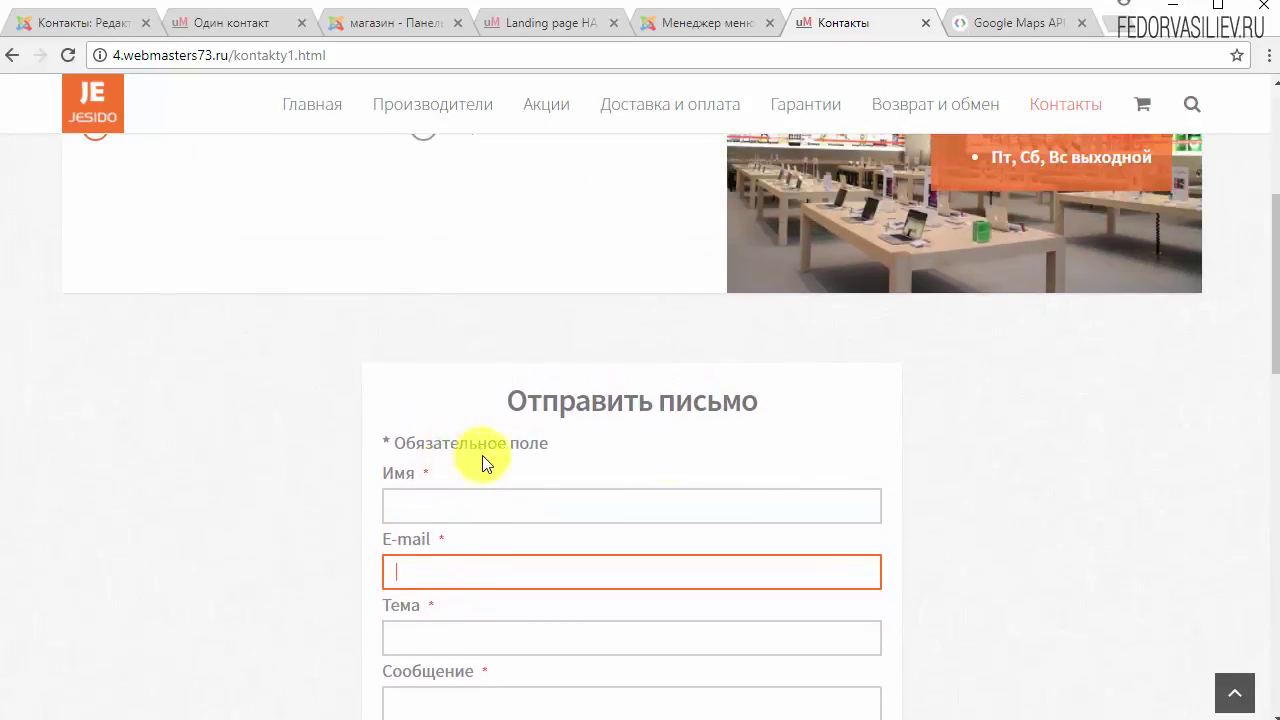
pyautogui.scroll(2, 605, 514)
pyautogui.scroll(-5, 605, 514)
pyautogui.click(497, 446)
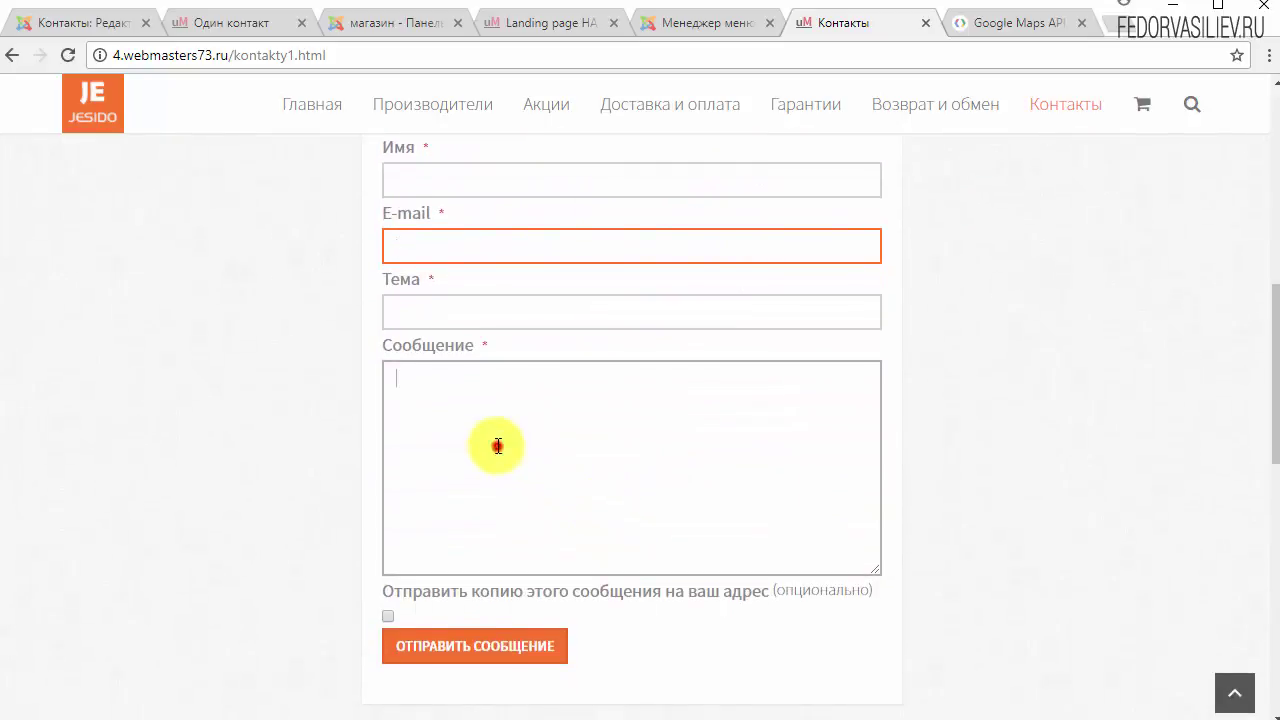
pyautogui.click(415, 313)
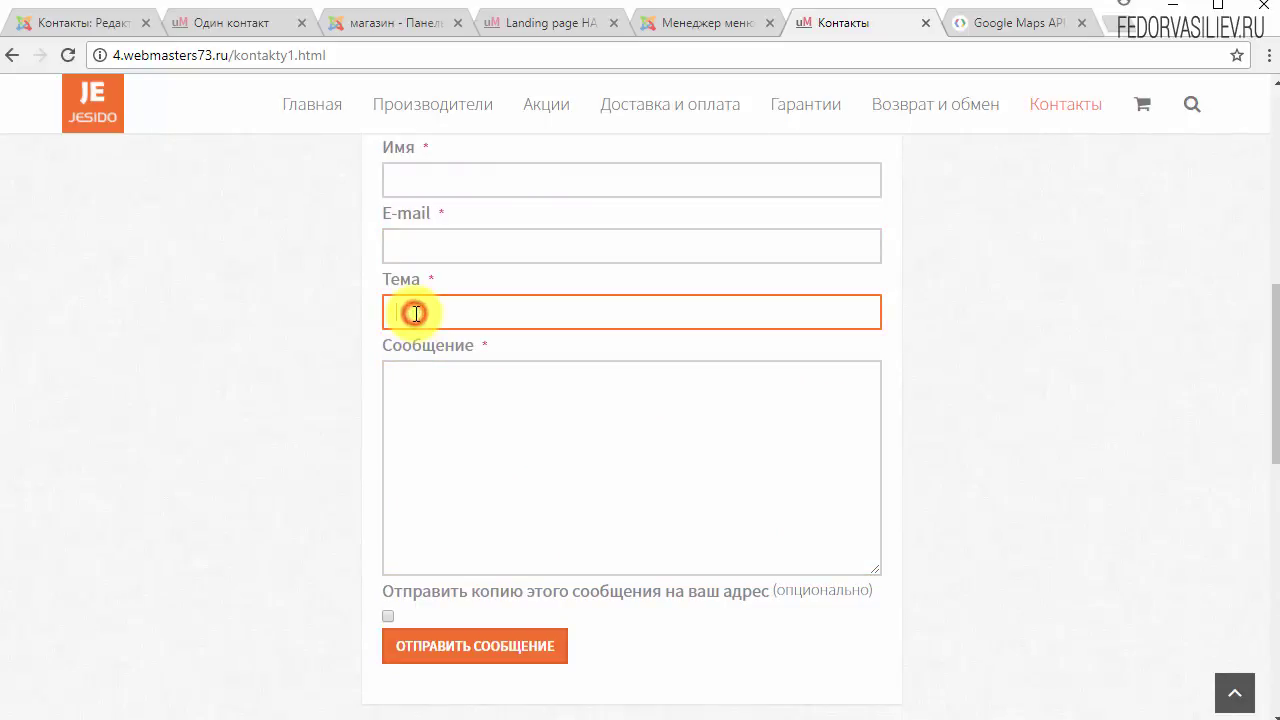
pyautogui.click(525, 500)
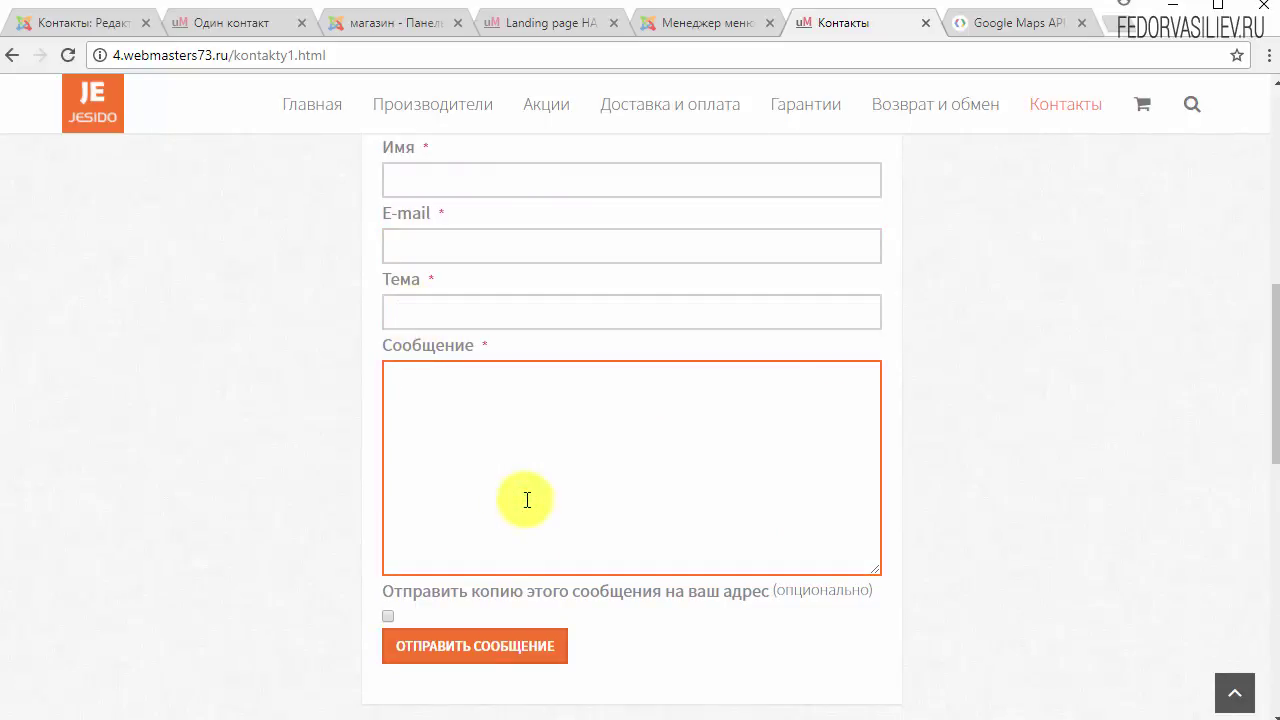
pyautogui.scroll(2, 527, 495)
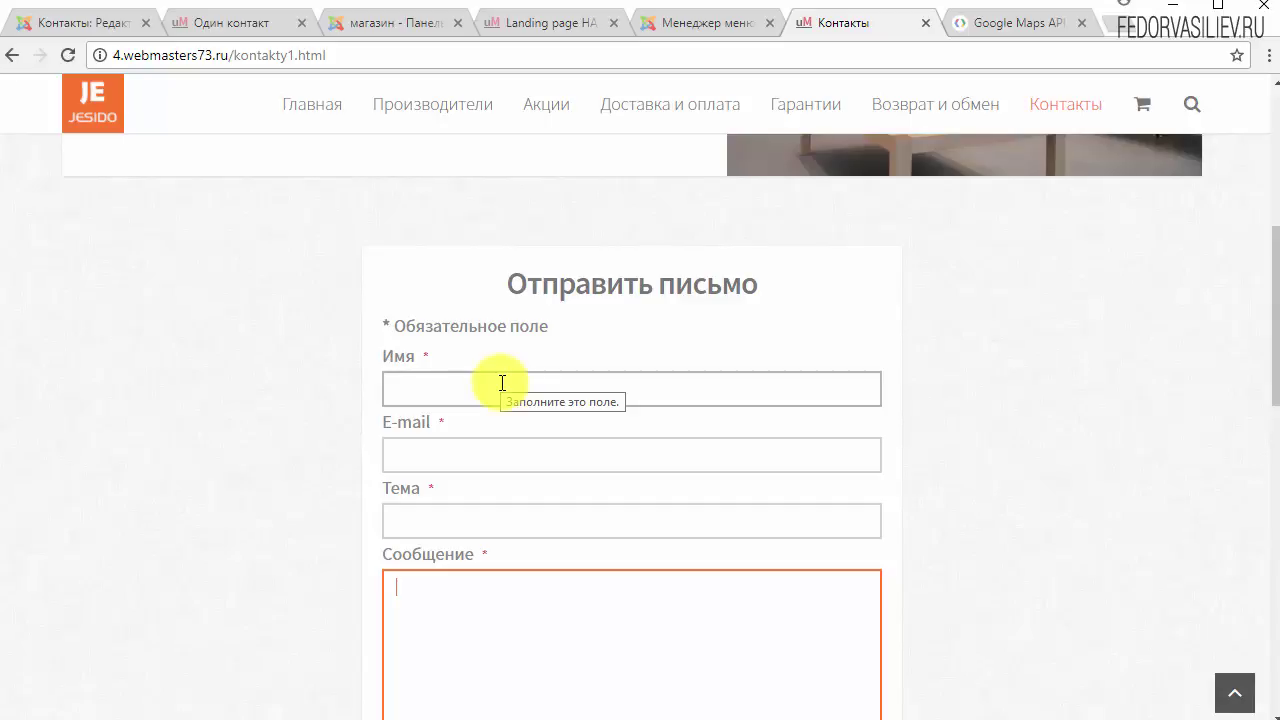
pyautogui.click(501, 383)
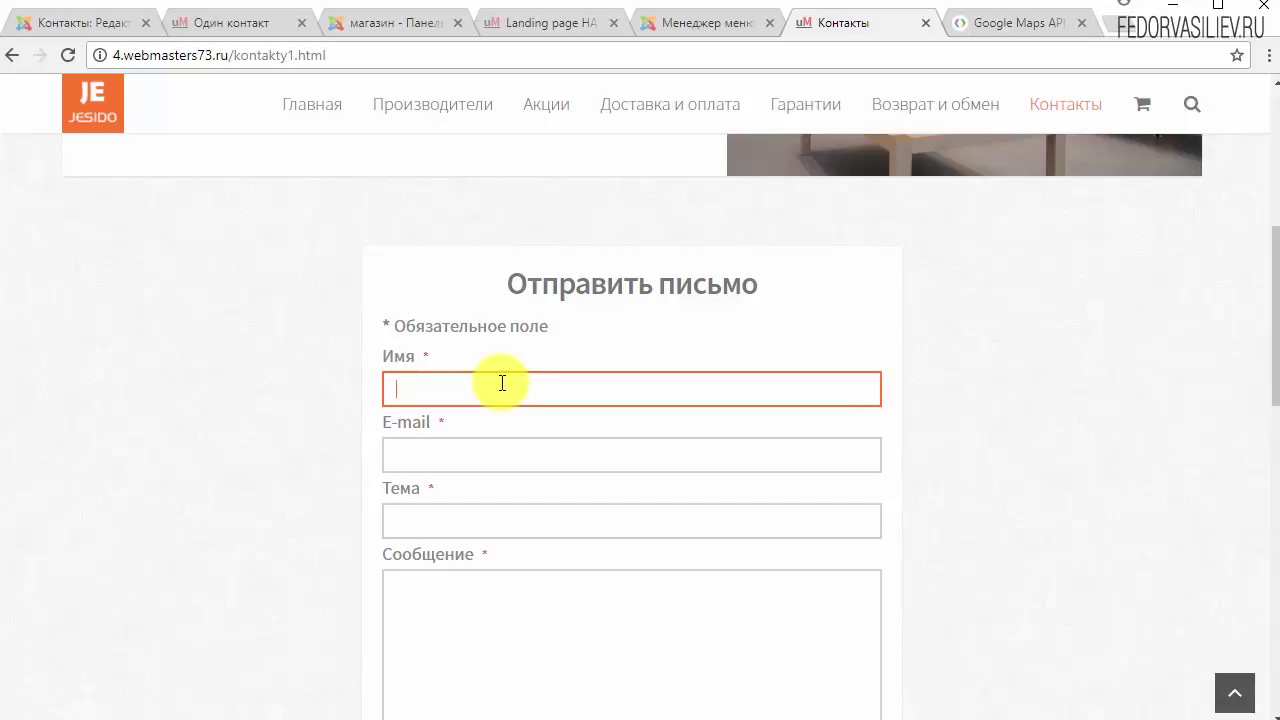
pyautogui.click(500, 455)
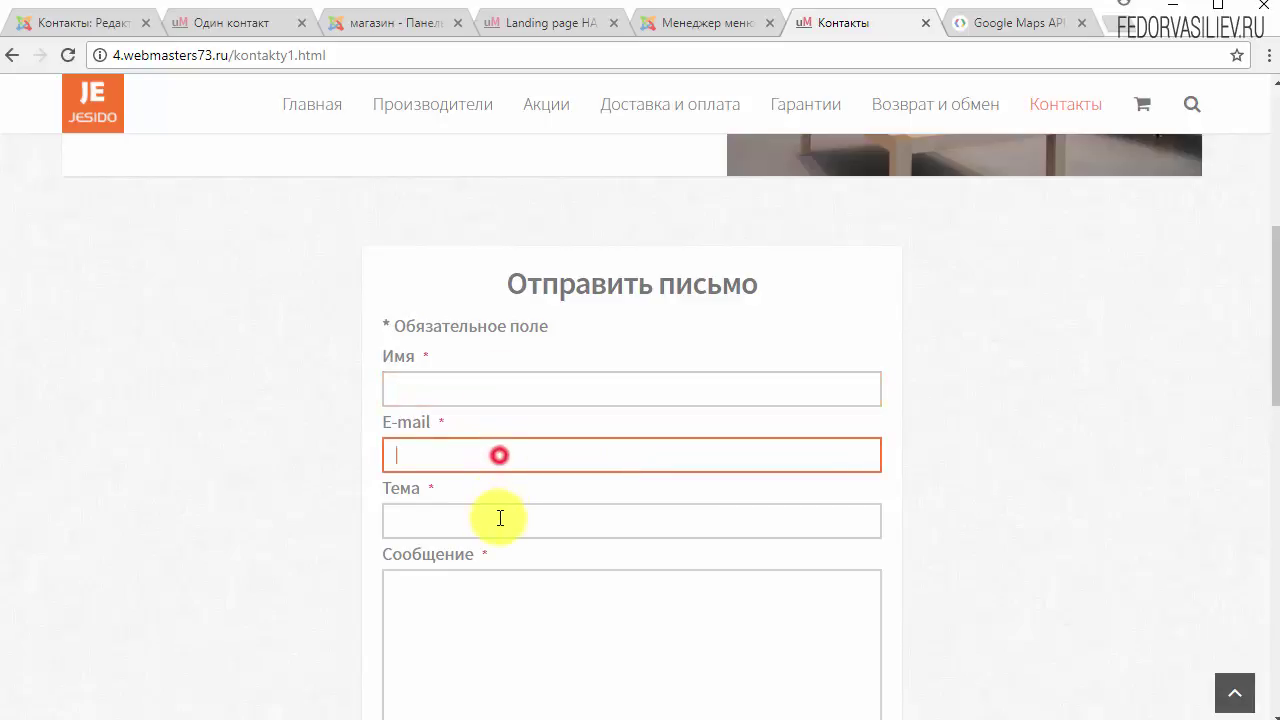
pyautogui.click(500, 518)
pyautogui.click(484, 457)
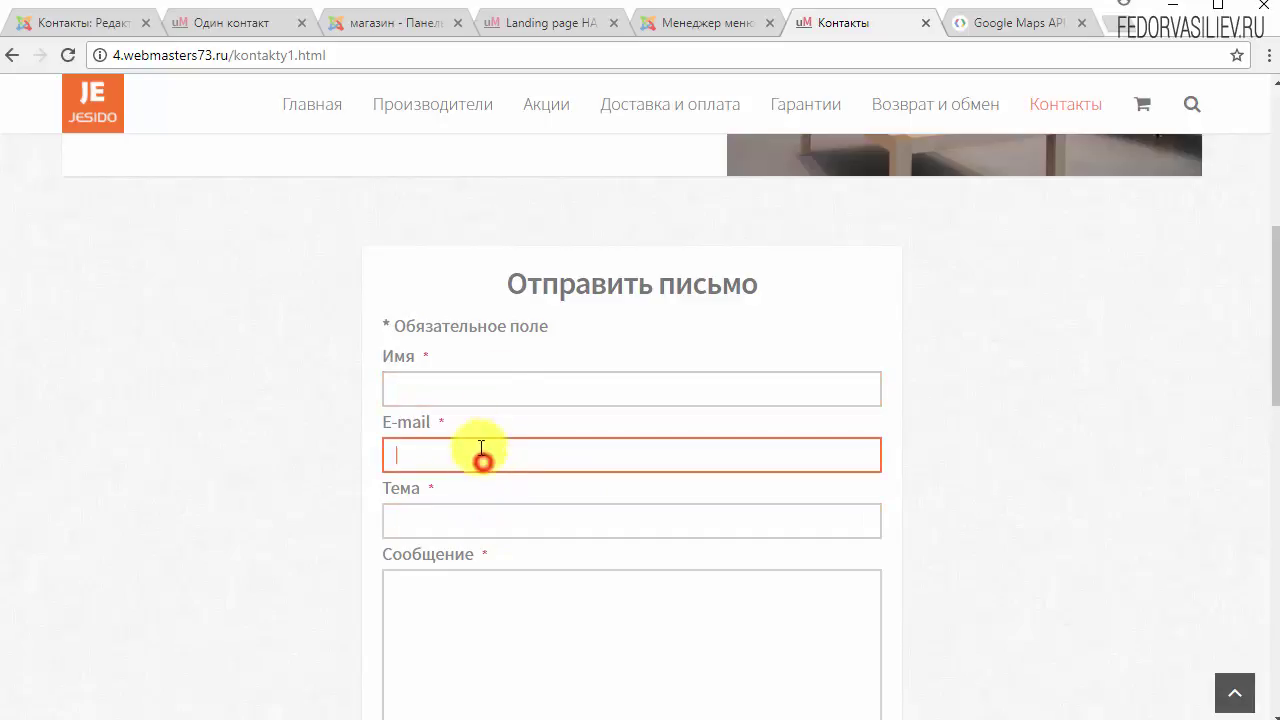
pyautogui.click(485, 386)
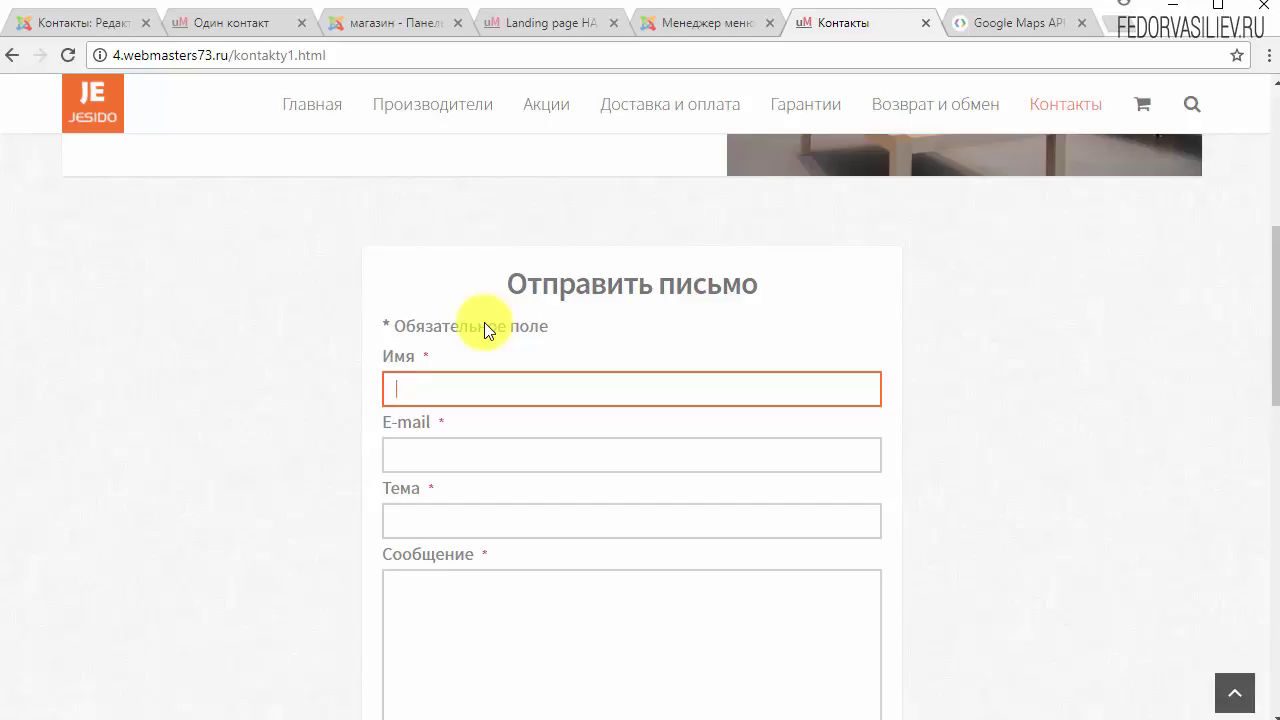
pyautogui.scroll(-3, 777, 386)
pyautogui.scroll(2, 777, 380)
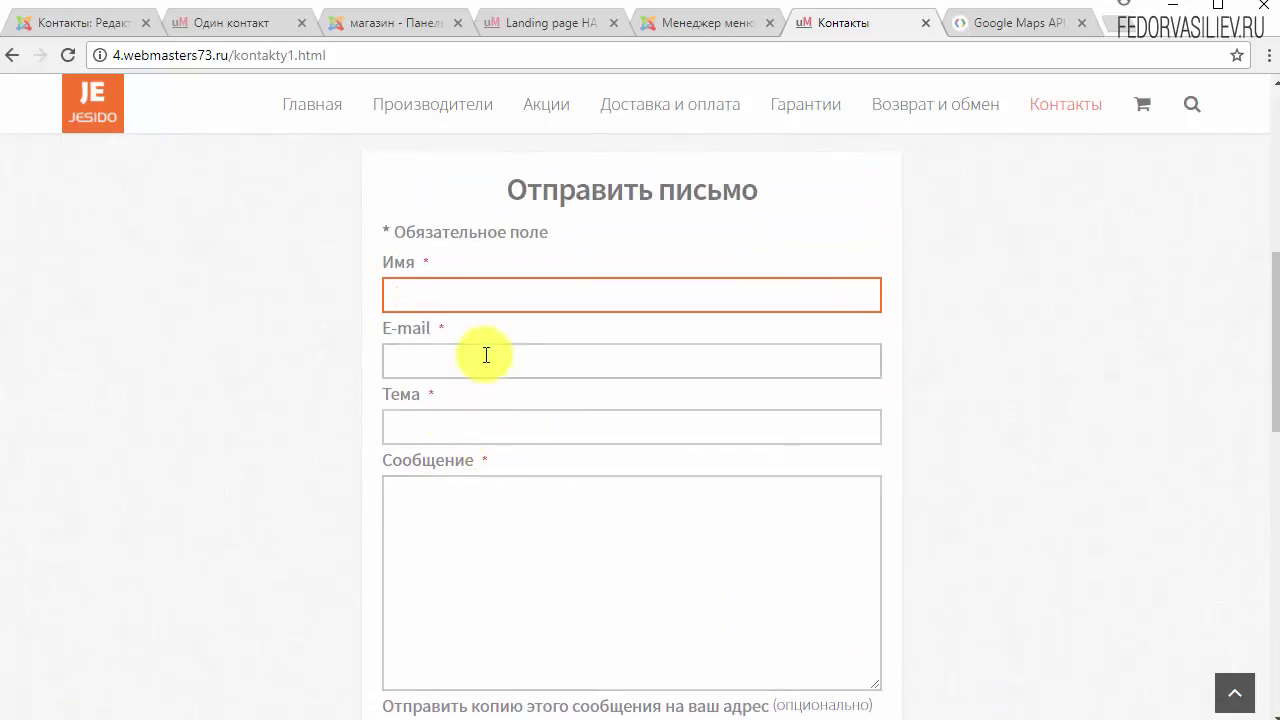
pyautogui.click(457, 362)
pyautogui.click(449, 426)
pyautogui.scroll(-1, 538, 248)
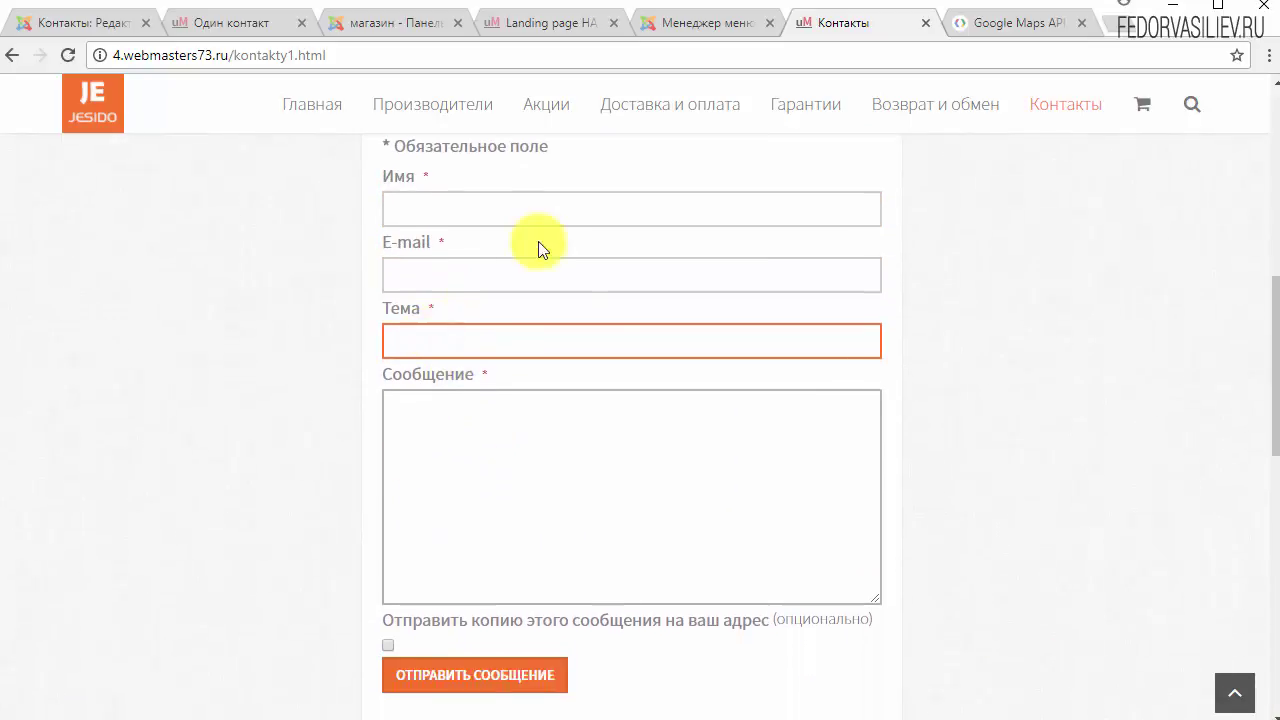
pyautogui.click(503, 200)
pyautogui.click(473, 262)
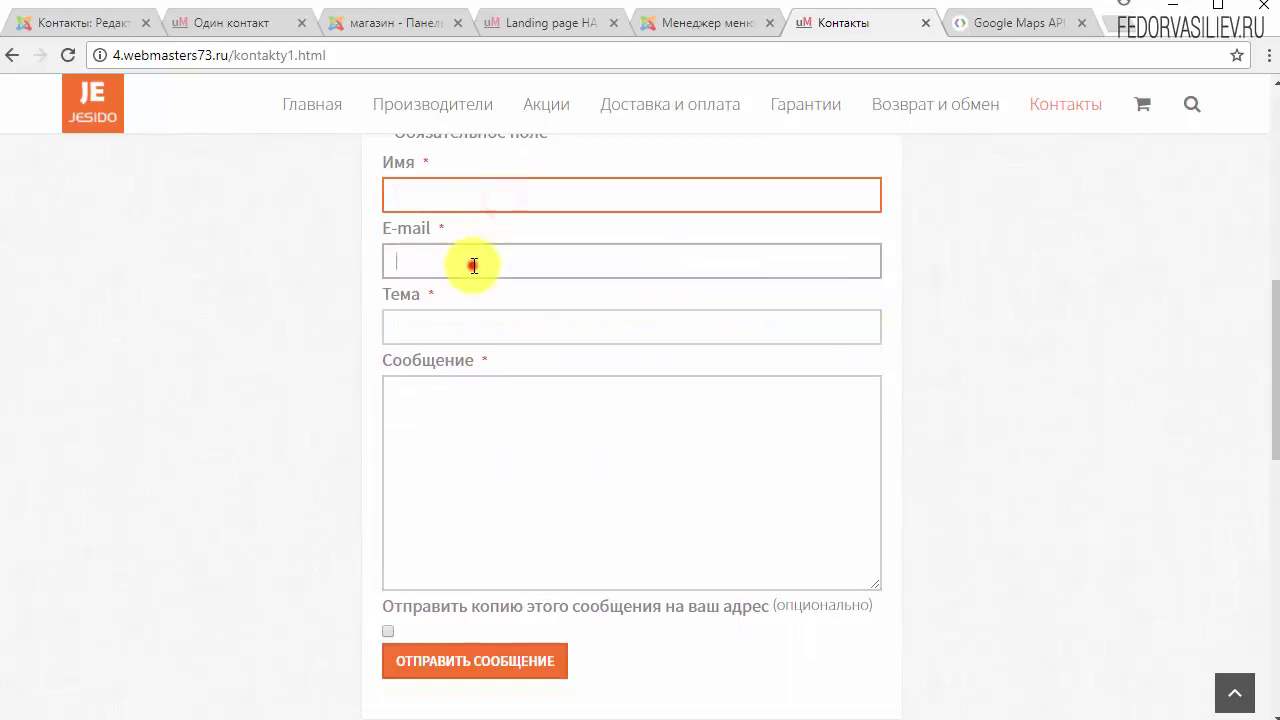
pyautogui.click(461, 319)
pyautogui.scroll(-2, 430, 430)
pyautogui.scroll(4, 371, 514)
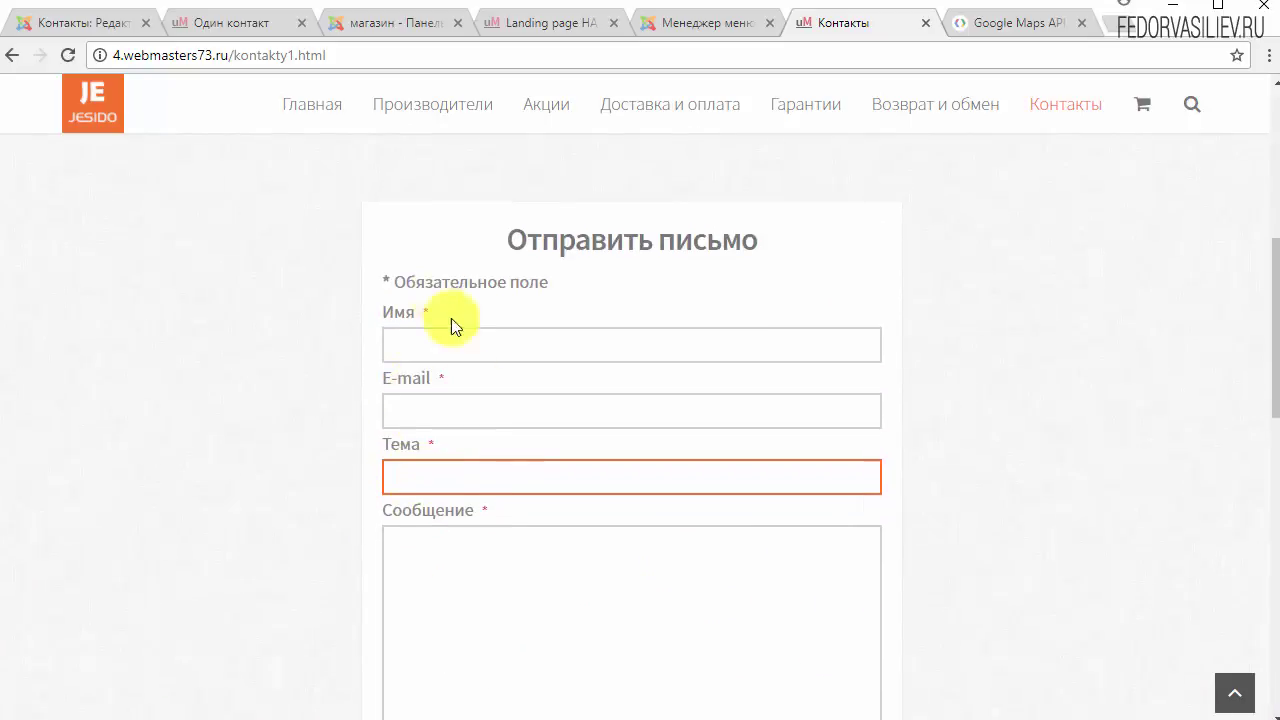
pyautogui.scroll(4, 450, 325)
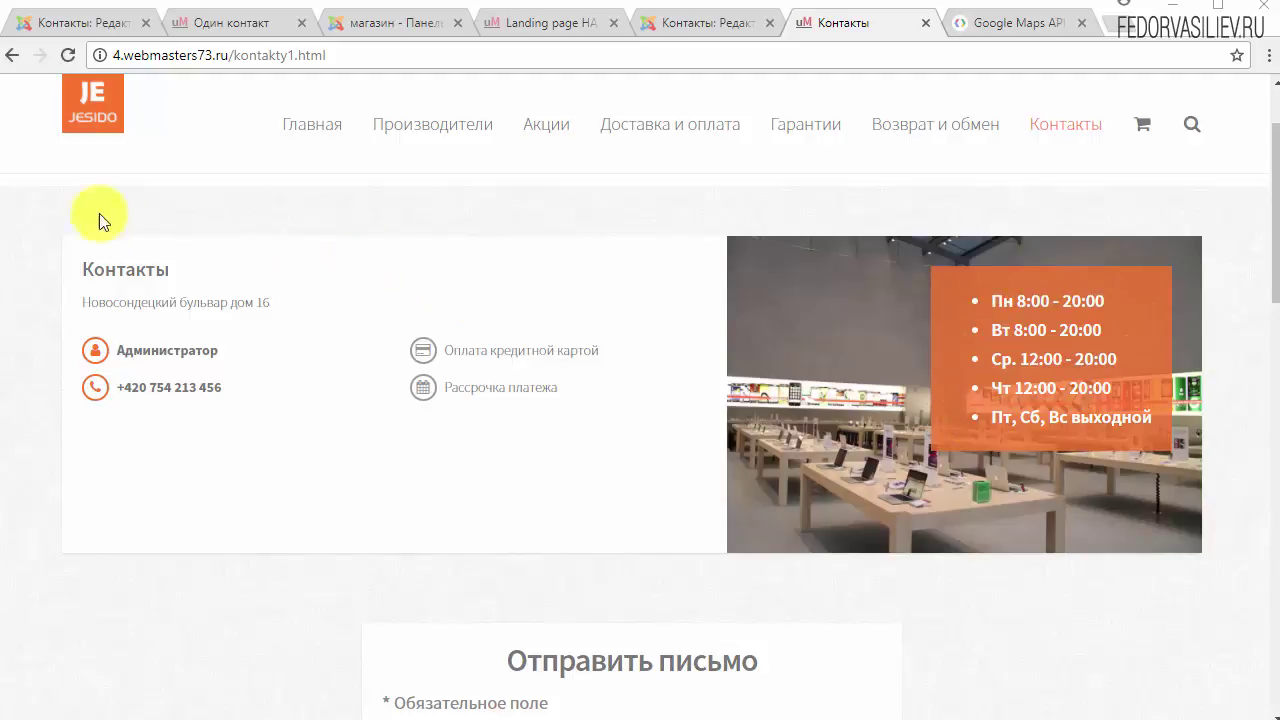
# Step: Compare the 'Один контакт' demo page, then return to the demo editor's hours source code
pyautogui.click(258, 20)
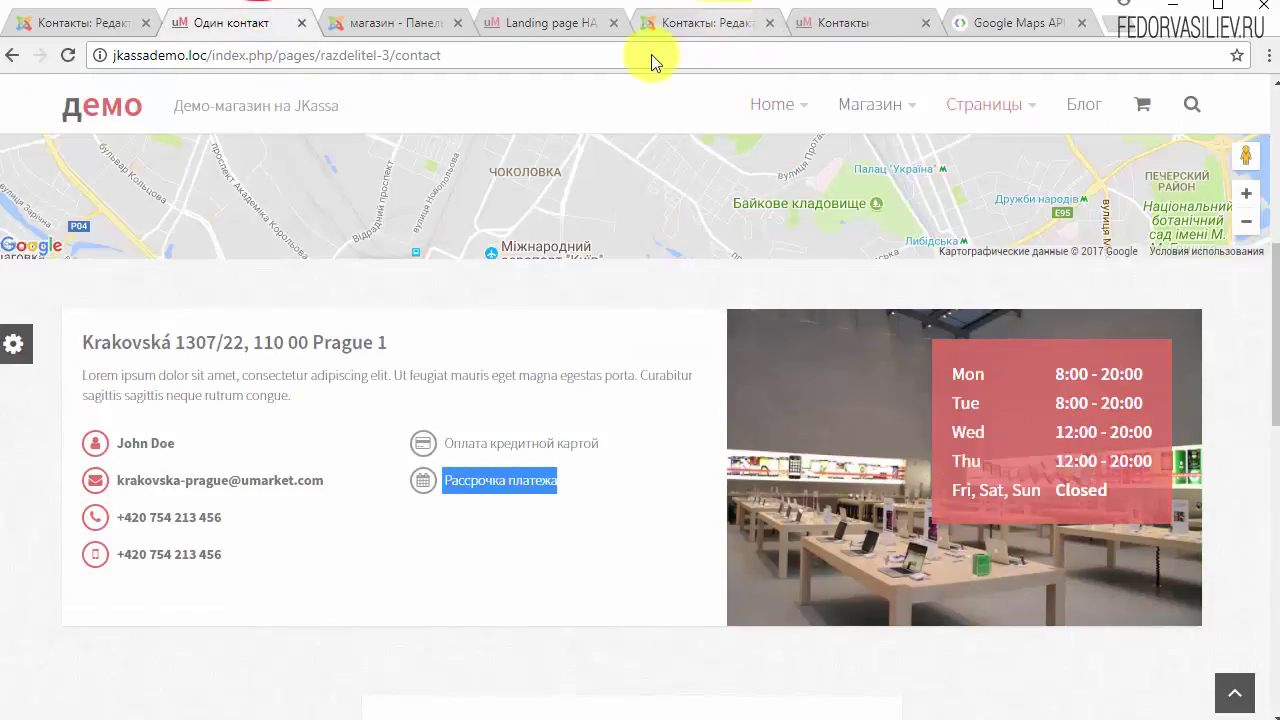
pyautogui.click(582, 24)
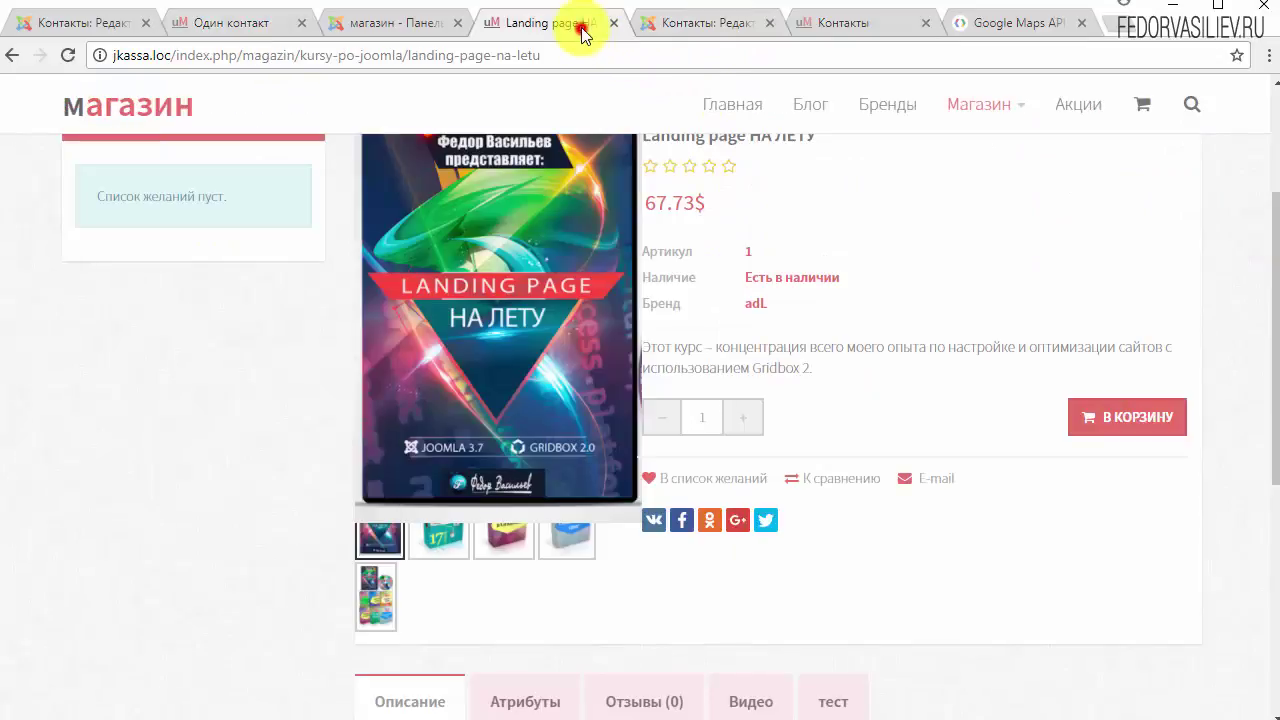
pyautogui.click(672, 24)
pyautogui.click(810, 22)
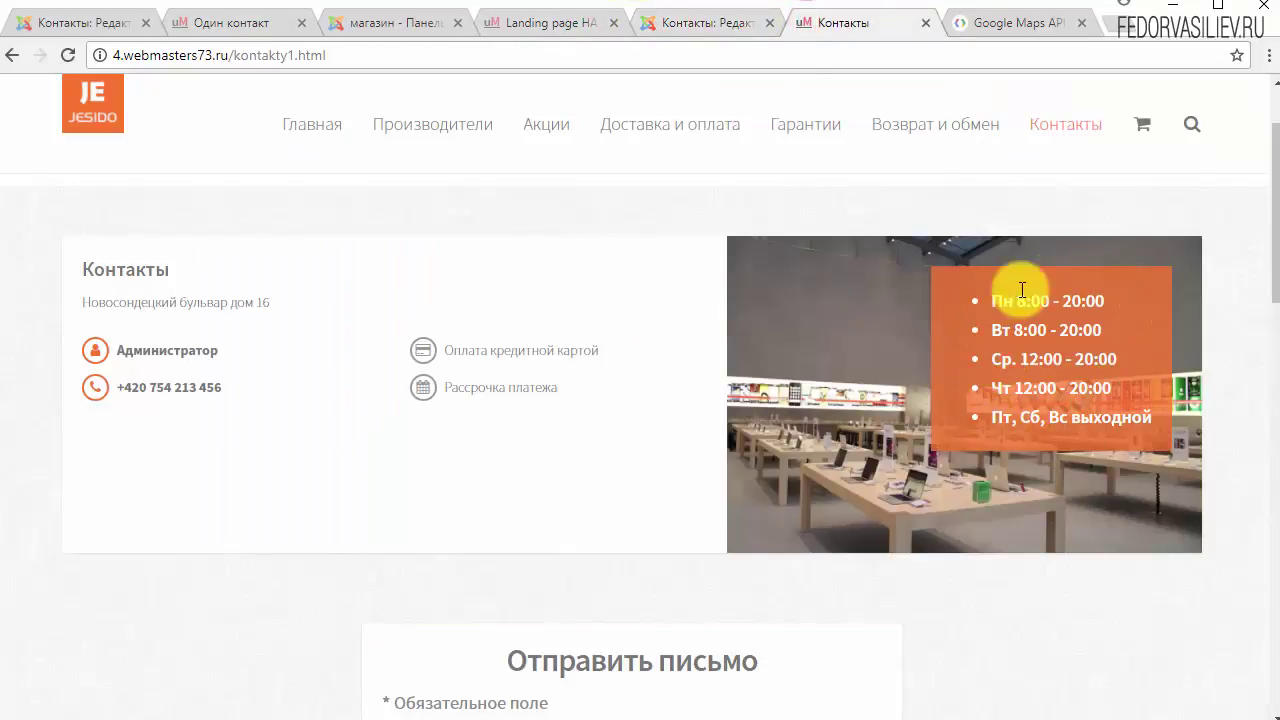
pyautogui.click(275, 22)
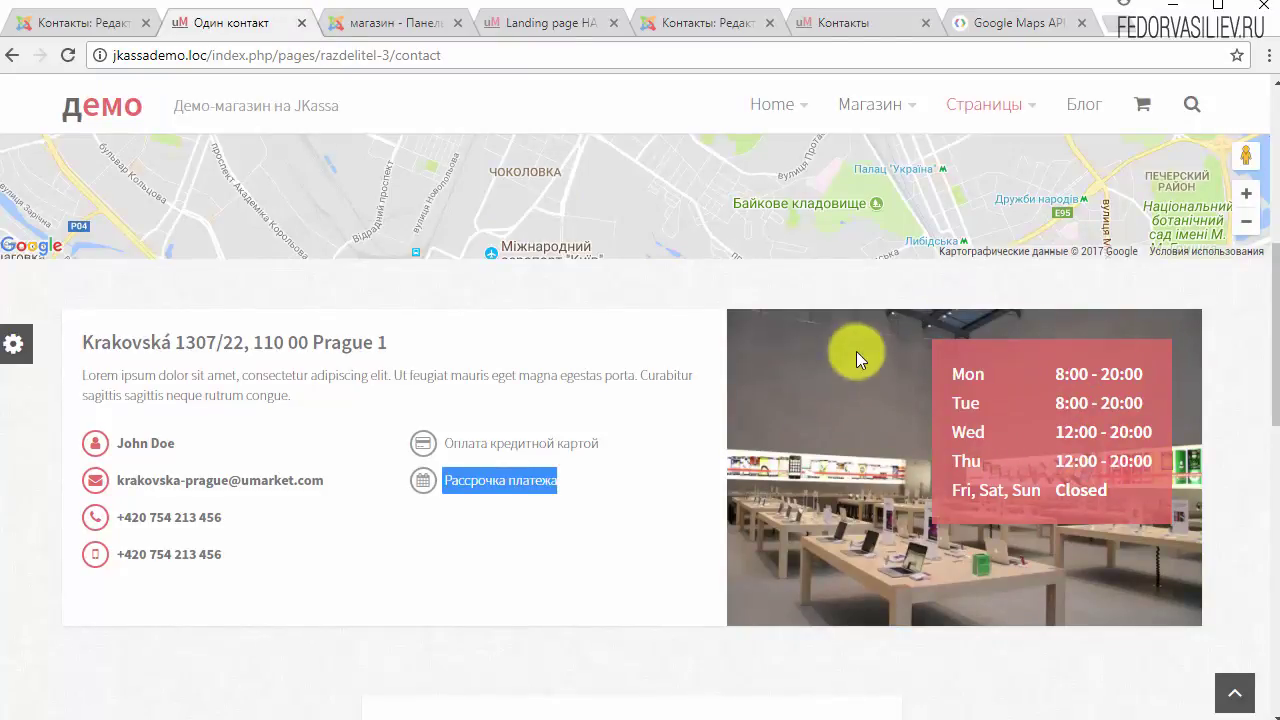
pyautogui.click(61, 24)
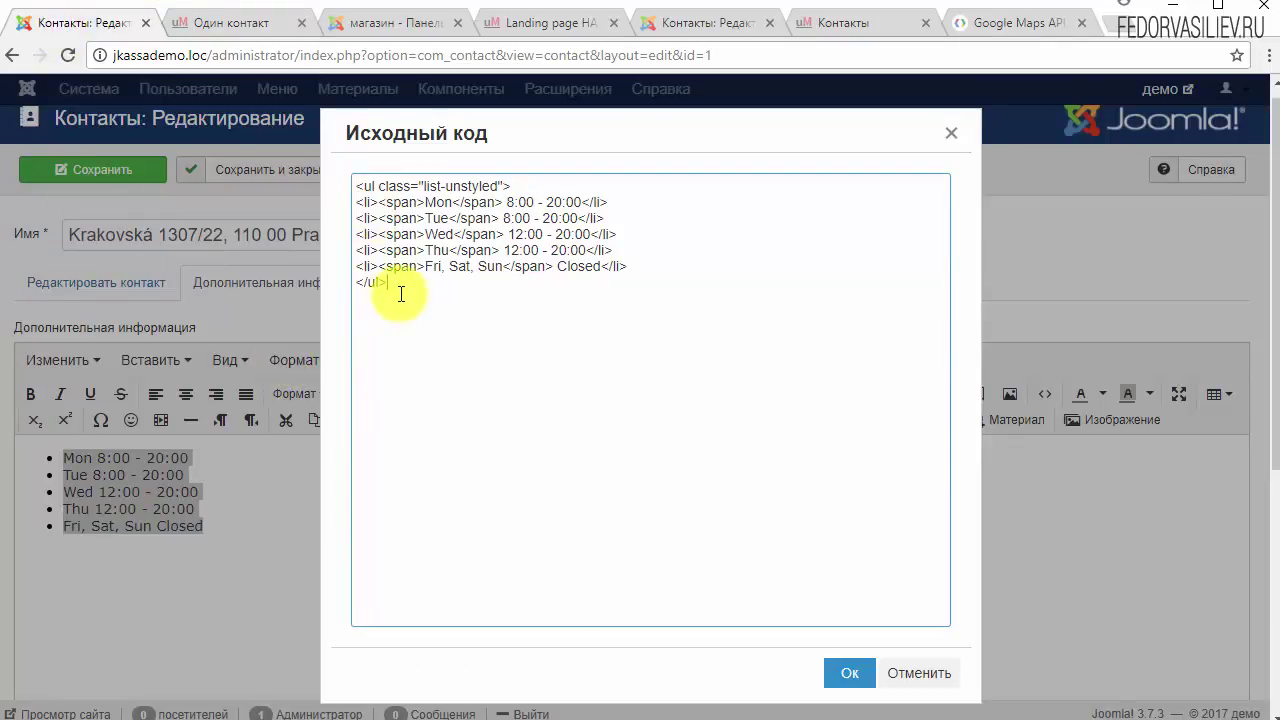
# Step: Inspect the demo hours source code without changes, then view the Landing page НА ЛЕТУ product page
pyautogui.hotkey('ctrl', 'a')
pyautogui.click(403, 254)
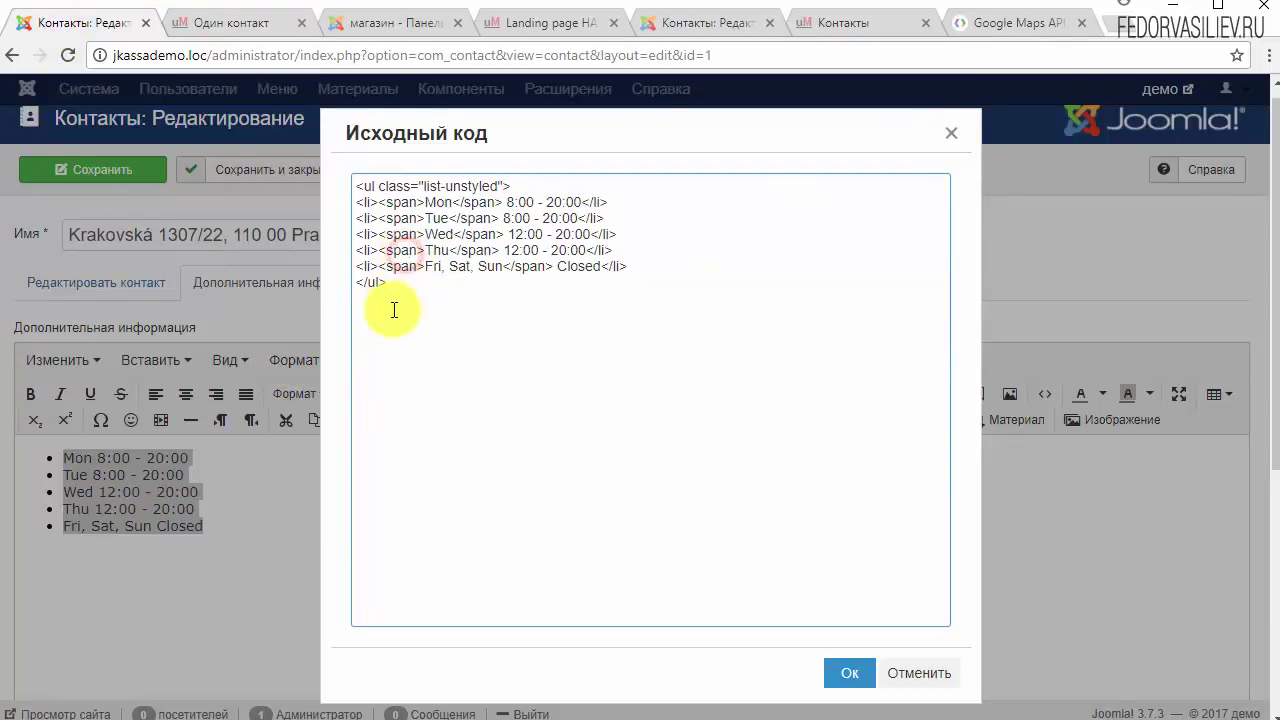
pyautogui.click(947, 137)
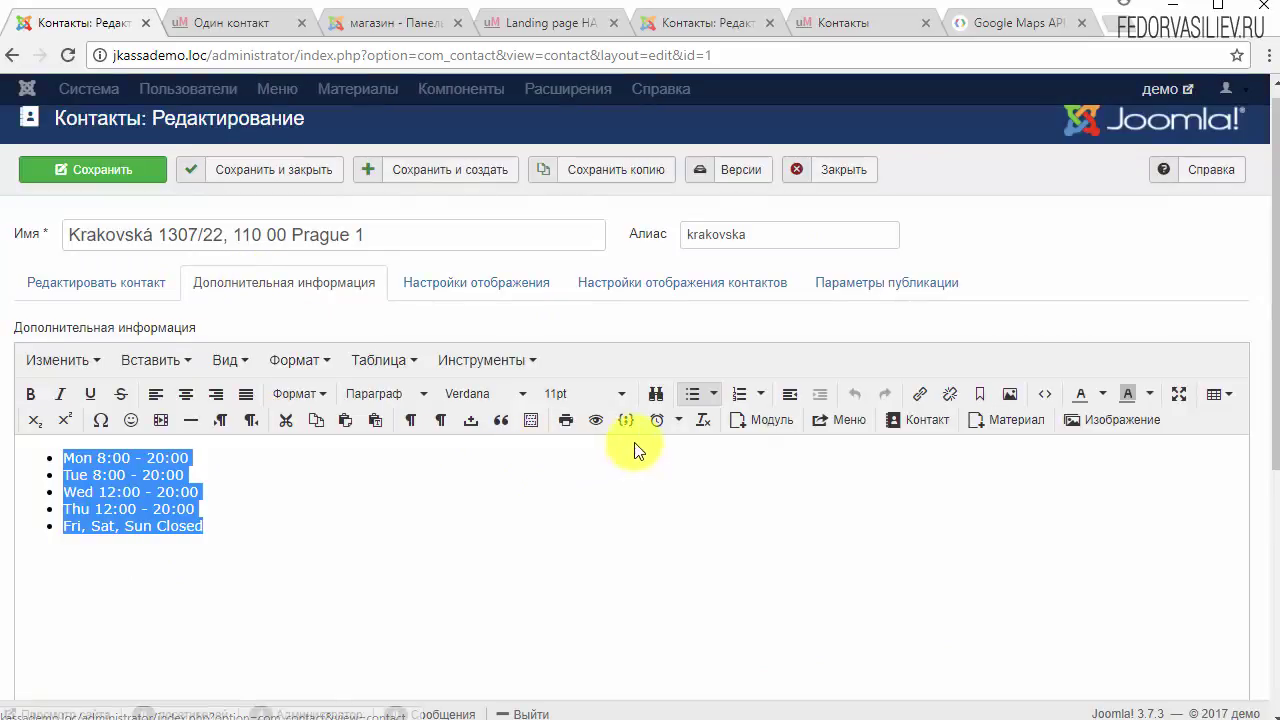
pyautogui.click(1045, 396)
pyautogui.click(560, 23)
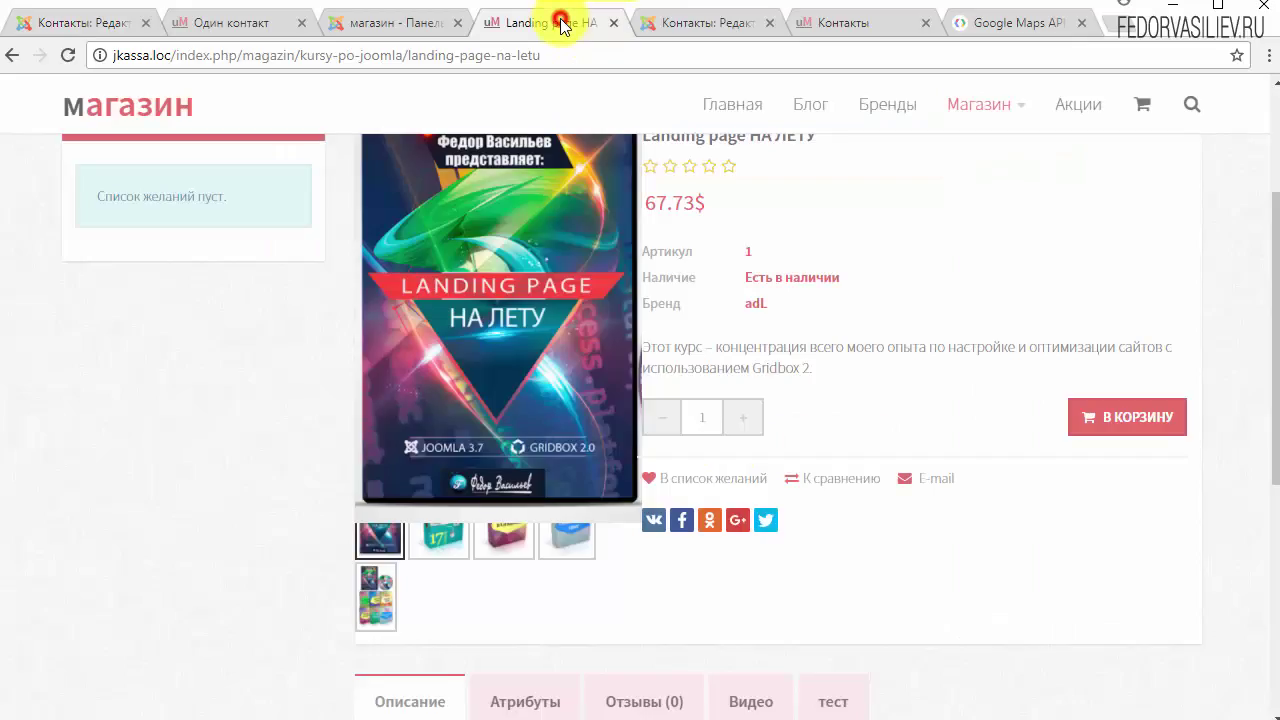
# Step: Copy the class="list-unstyled" attribute from the demo contact's hours source code
pyautogui.click(843, 23)
pyautogui.click(710, 22)
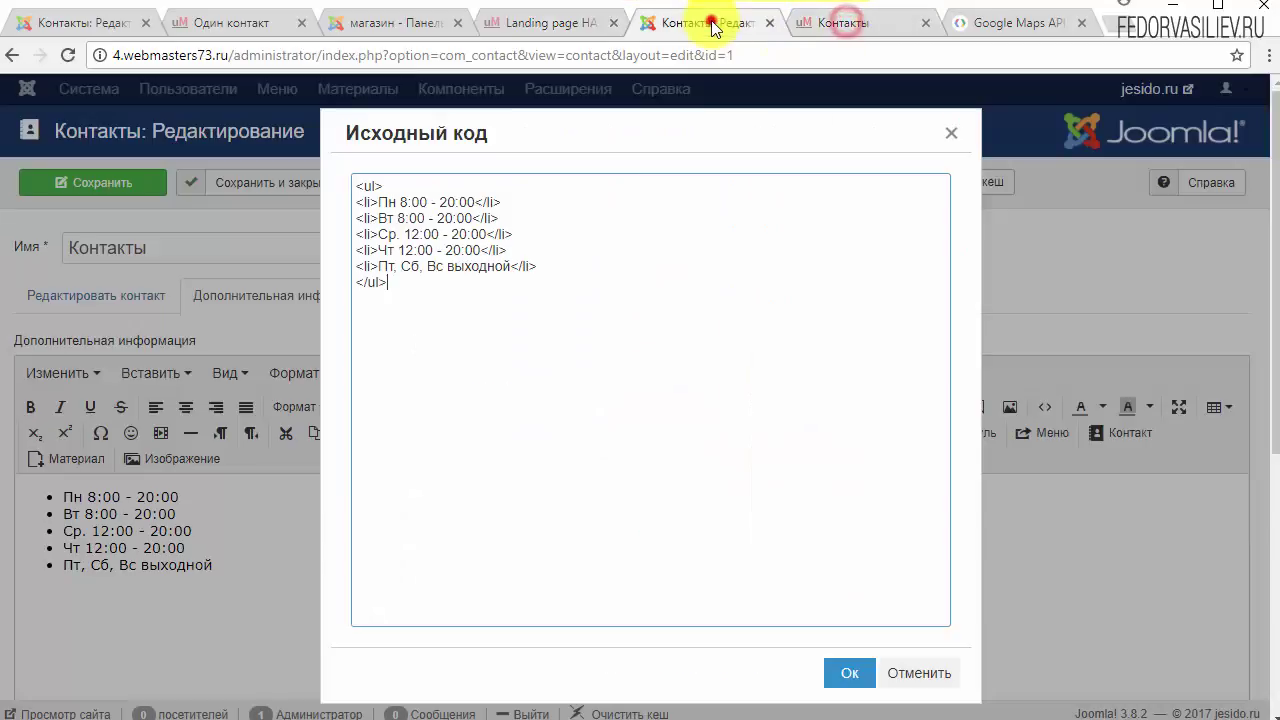
pyautogui.click(949, 134)
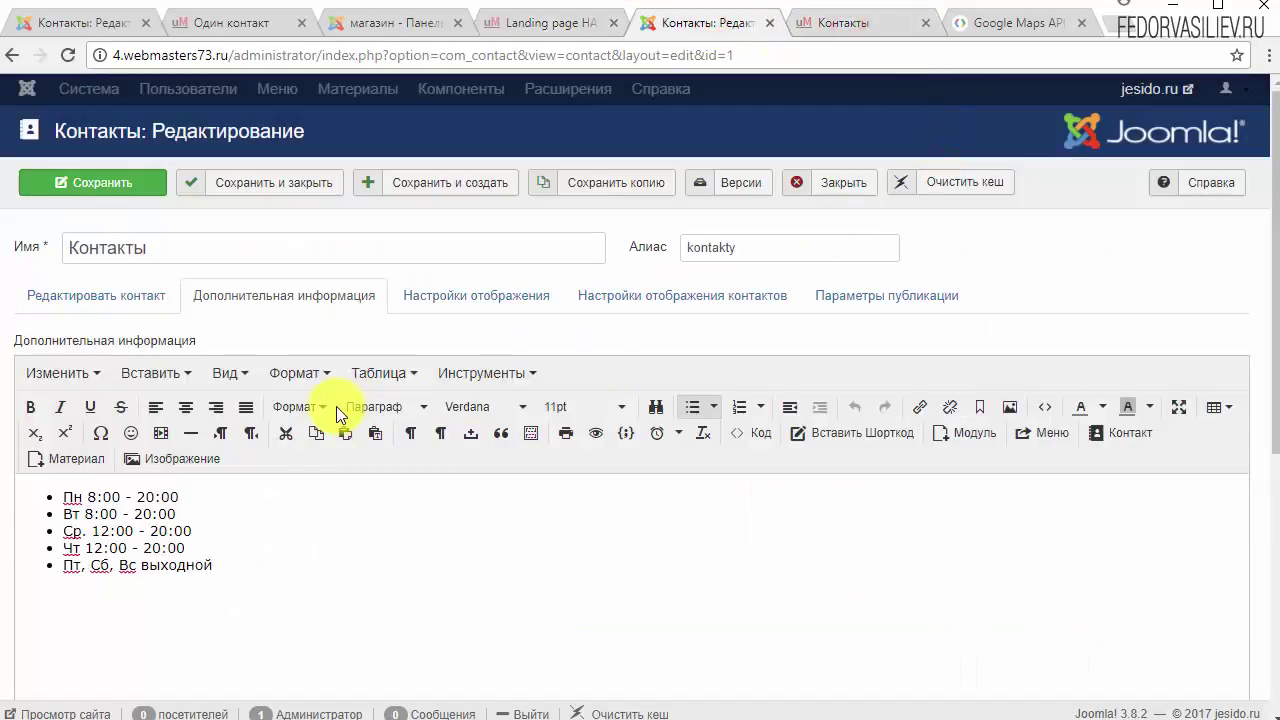
pyautogui.click(1036, 405)
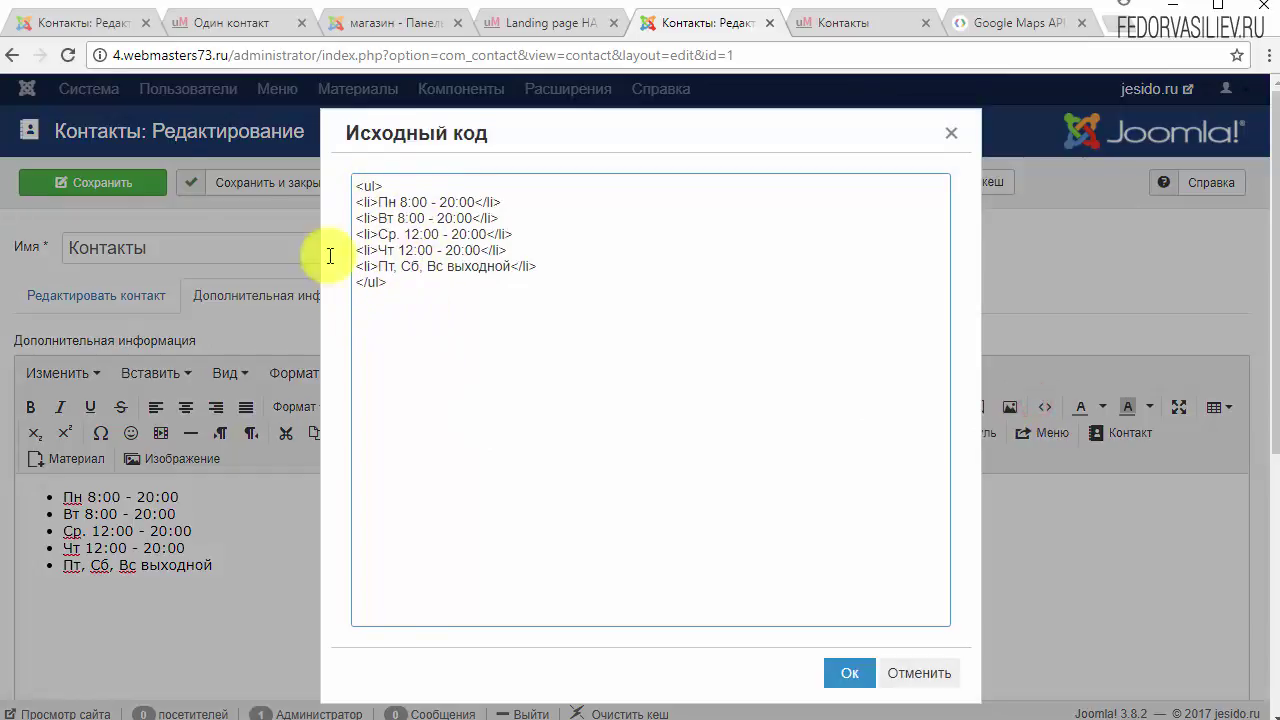
pyautogui.click(69, 26)
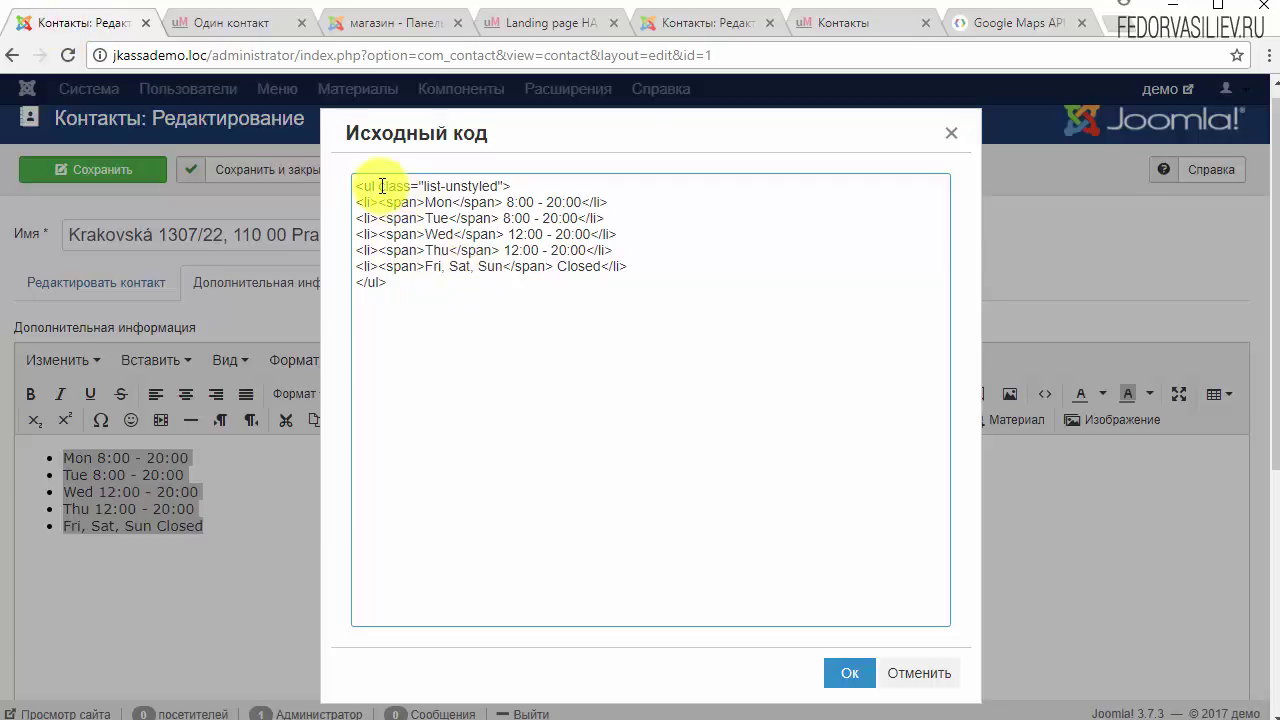
pyautogui.moveTo(378, 186); pyautogui.dragTo(499, 186)
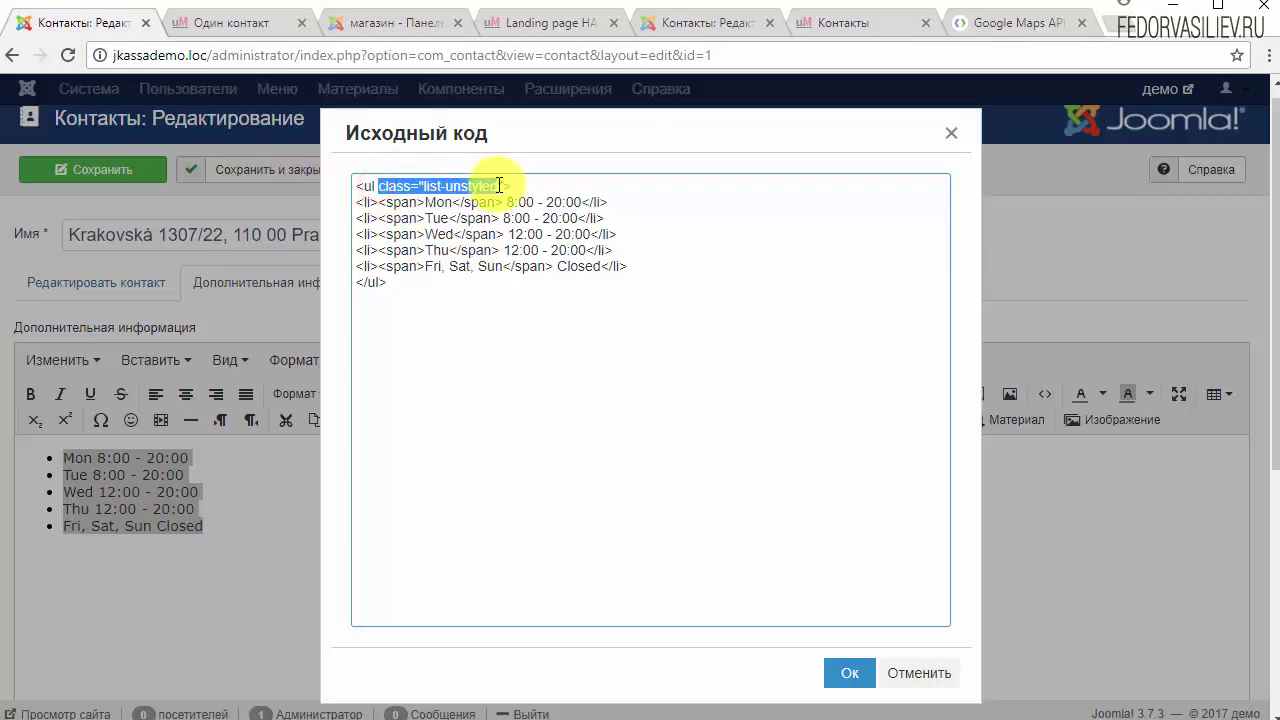
pyautogui.rightClick(500, 188)
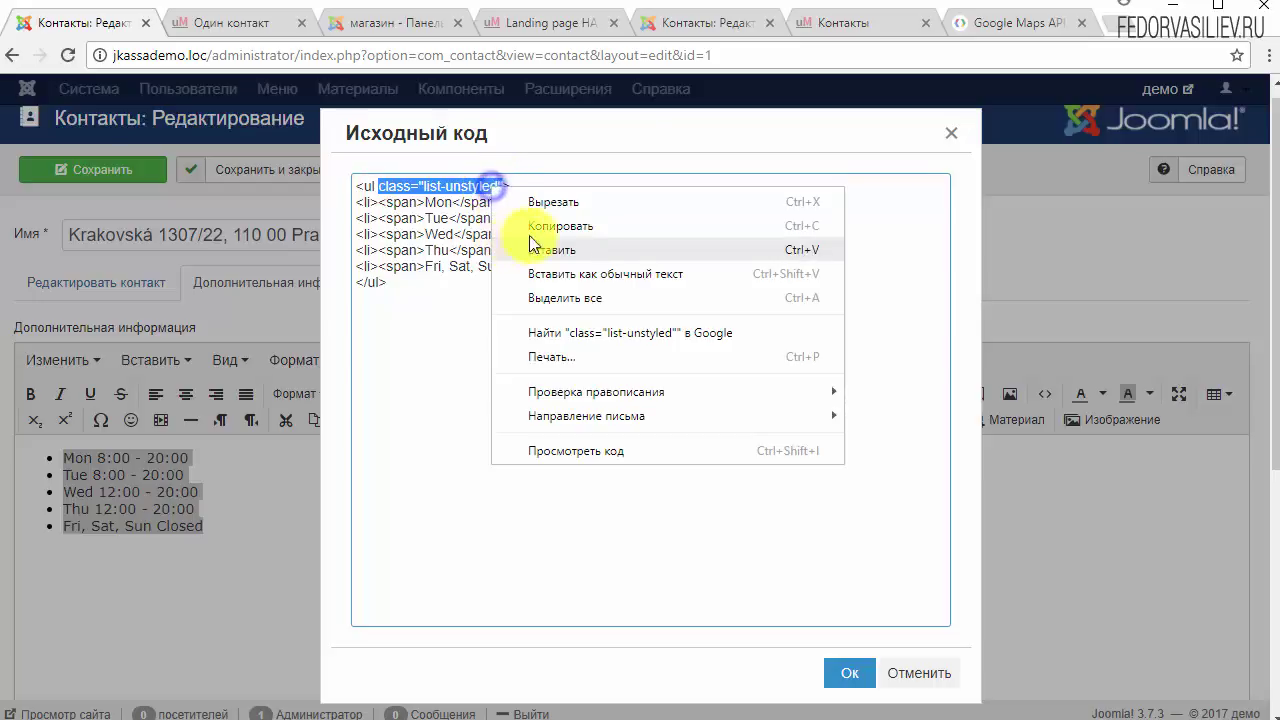
pyautogui.click(557, 216)
# Step: Paste list-unstyled into the Контакты hours <ul> tag, apply it with Ok, and save
pyautogui.click(703, 24)
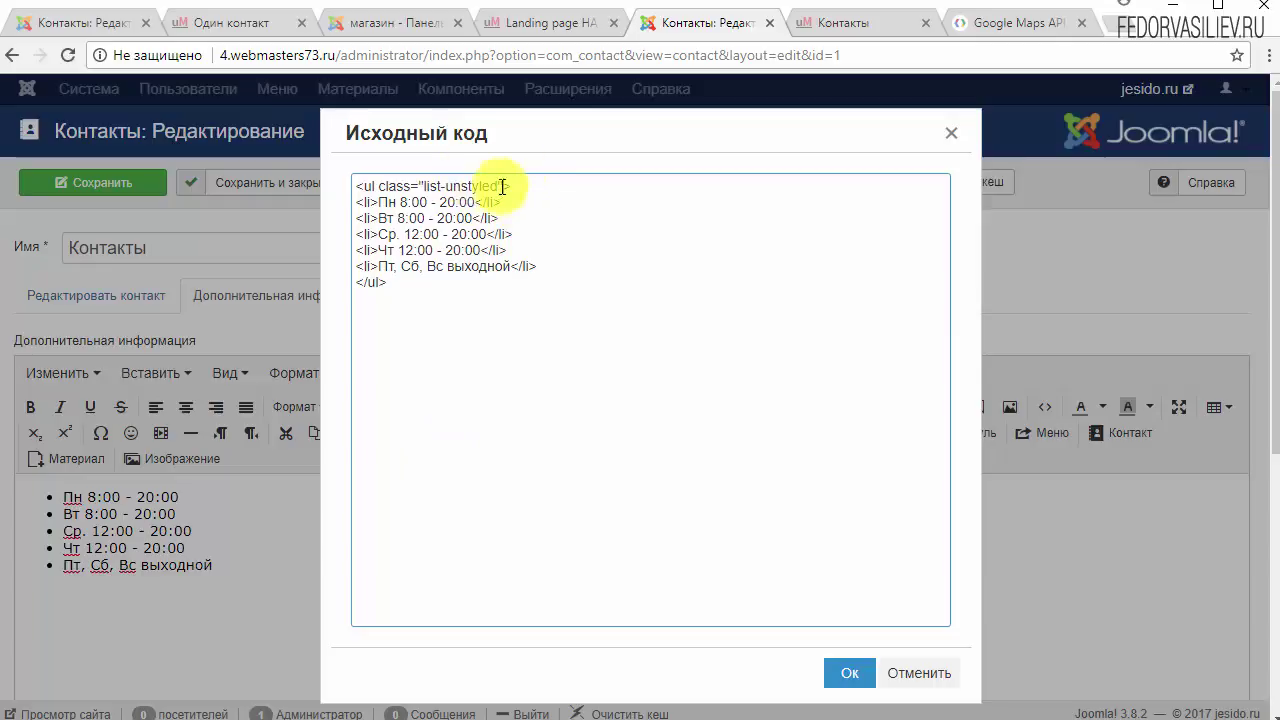
pyautogui.click(485, 236)
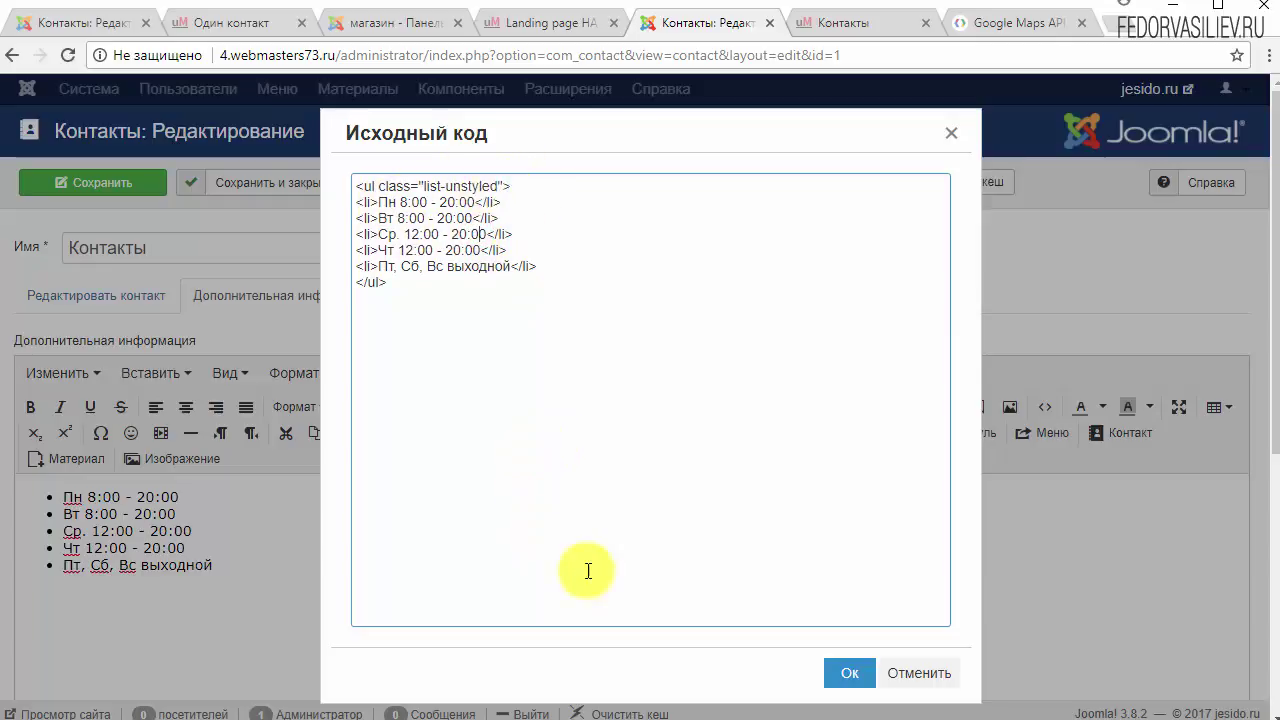
pyautogui.click(104, 33)
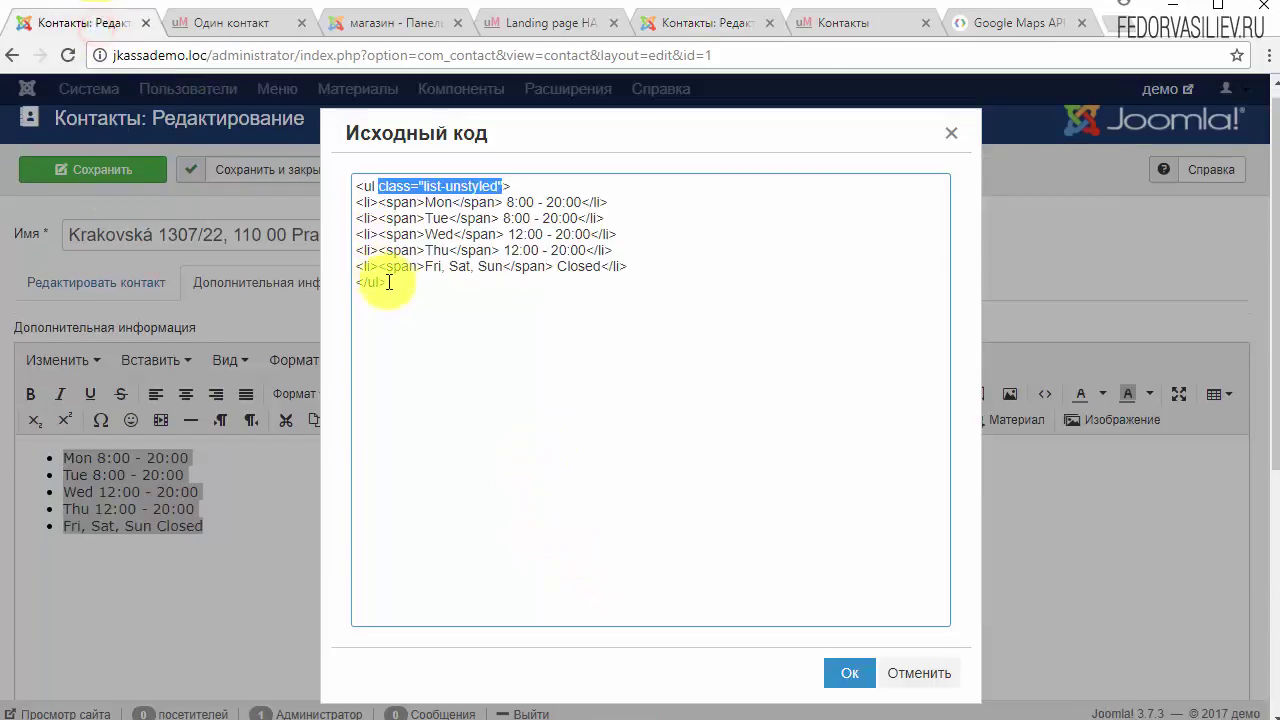
pyautogui.click(424, 267)
pyautogui.moveTo(424, 267); pyautogui.dragTo(372, 265)
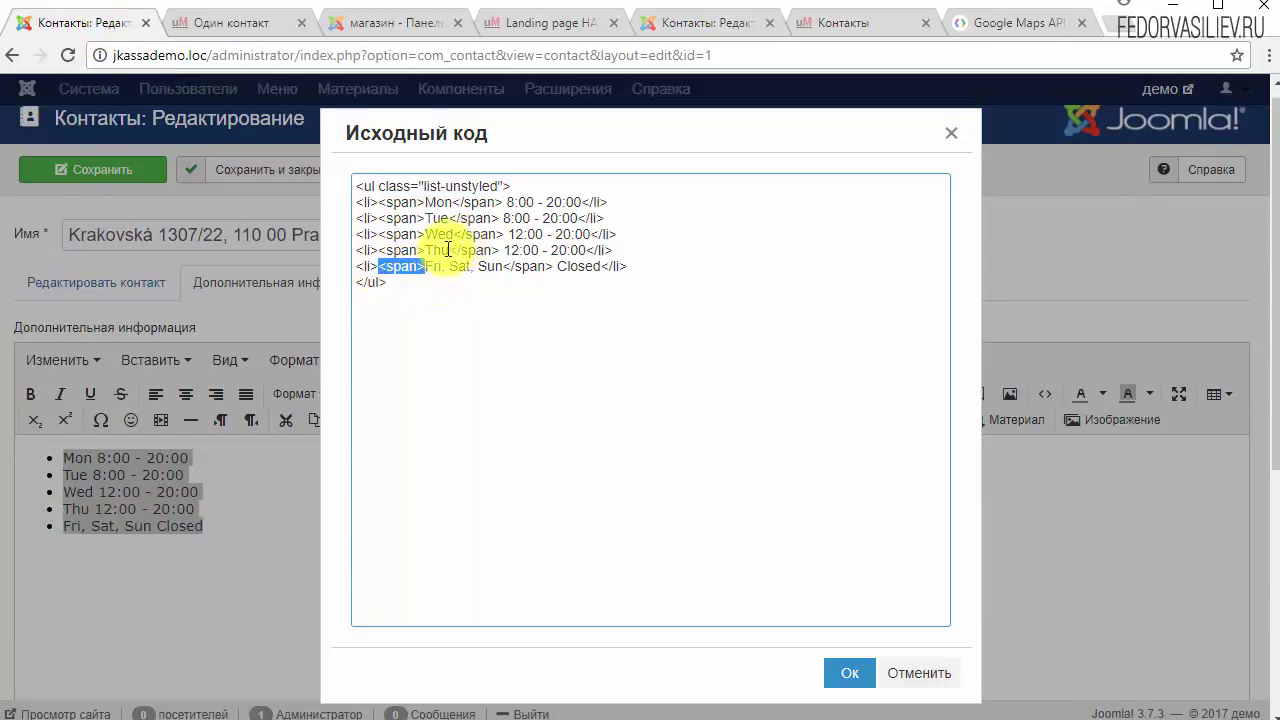
pyautogui.click(553, 22)
pyautogui.click(665, 22)
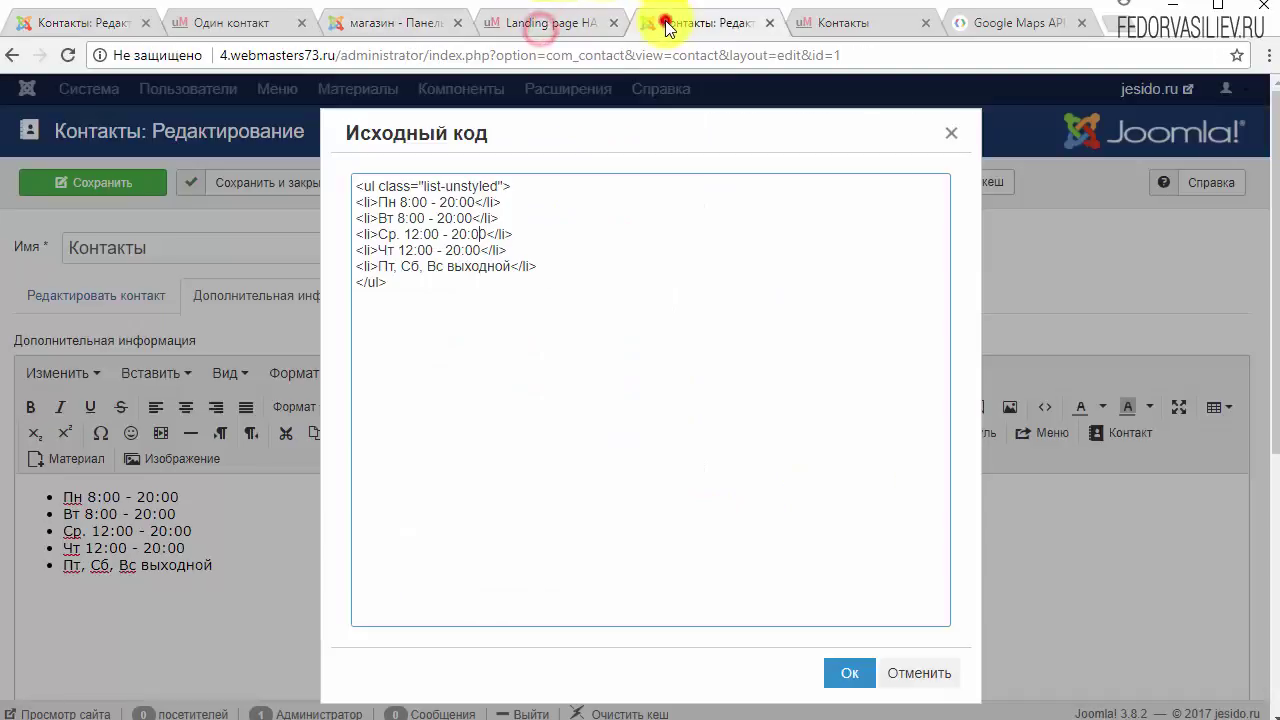
pyautogui.click(849, 672)
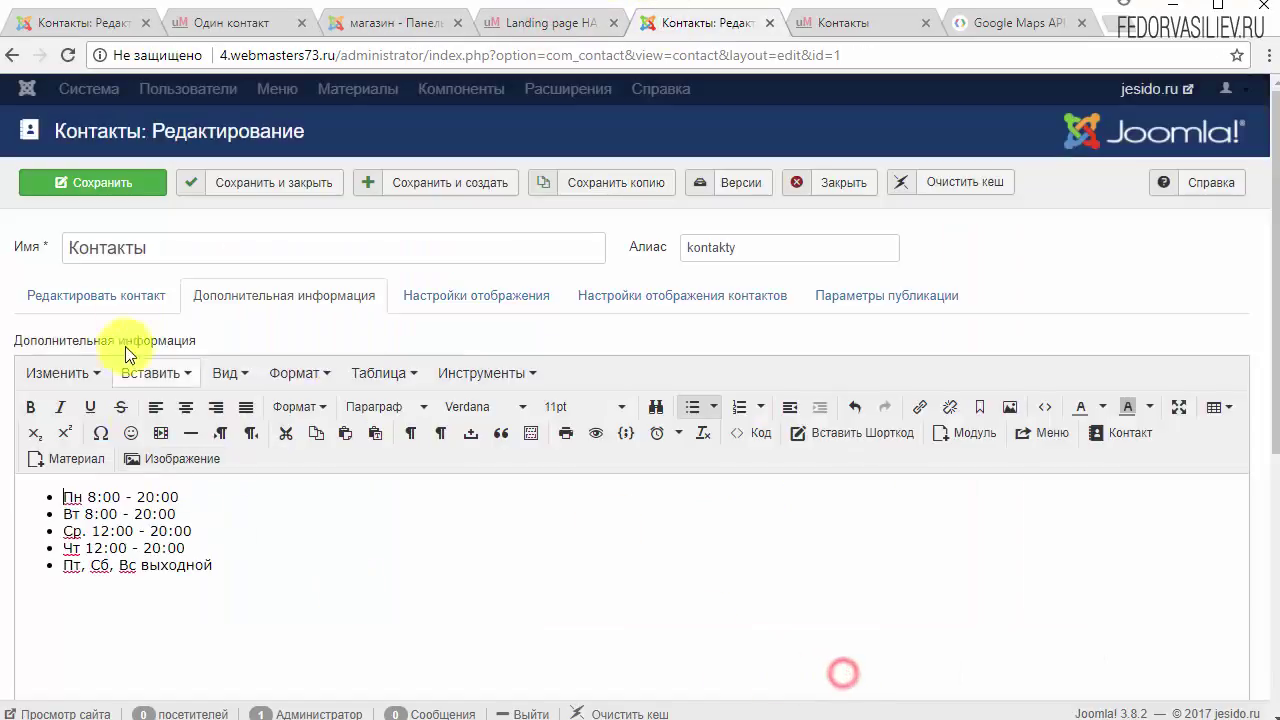
pyautogui.click(111, 190)
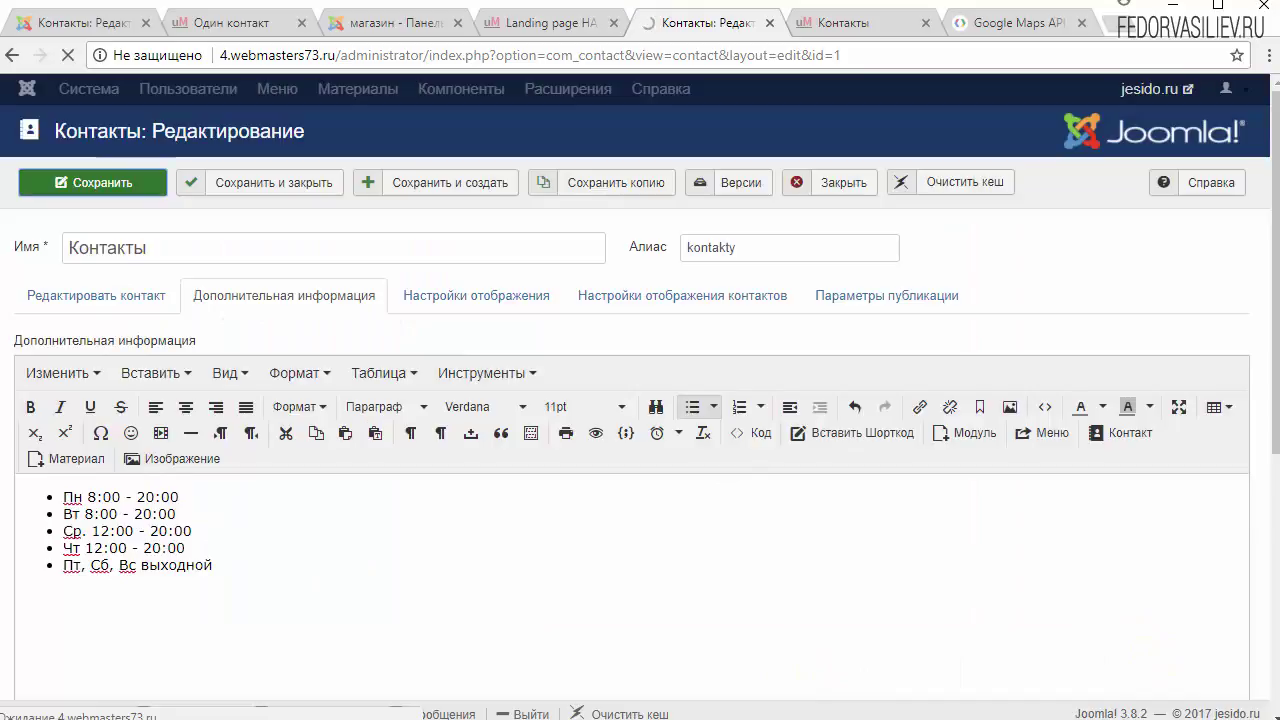
# Step: Compare the live Контакты page's bullet-free hours with the demo contact page
pyautogui.hotkey('ctrl', 'Tab')
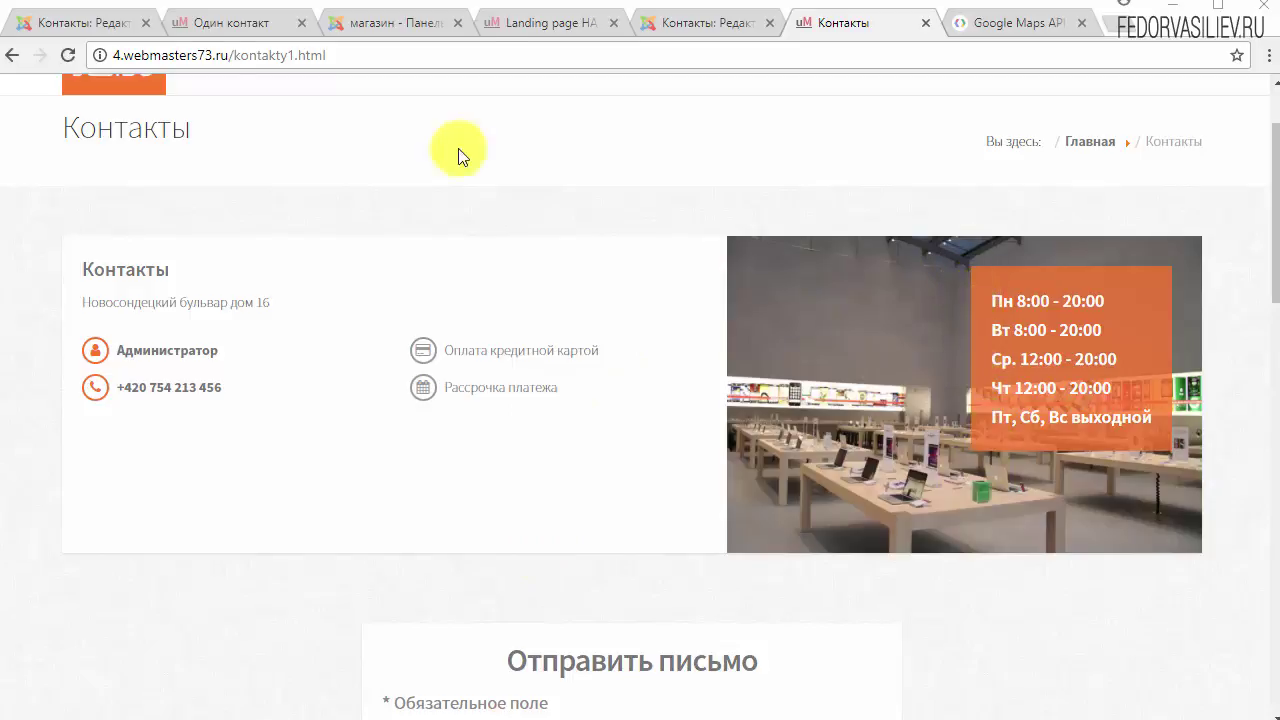
pyautogui.click(222, 22)
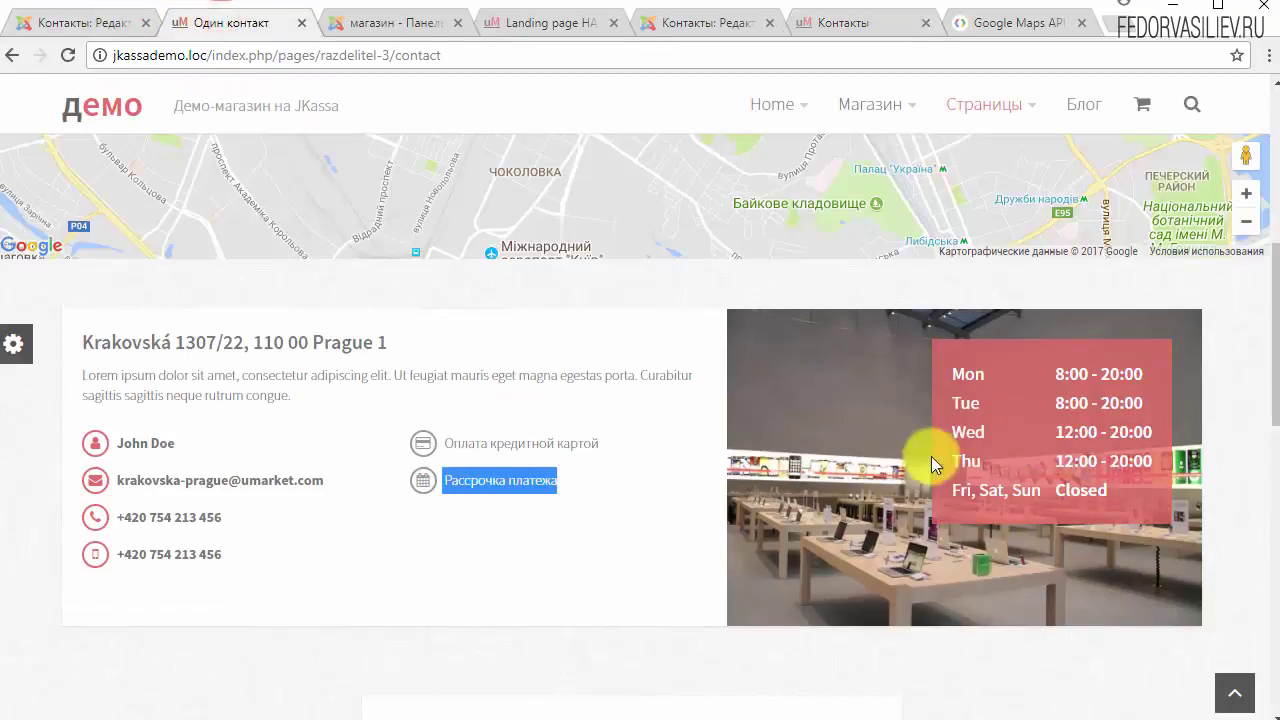
pyautogui.click(843, 22)
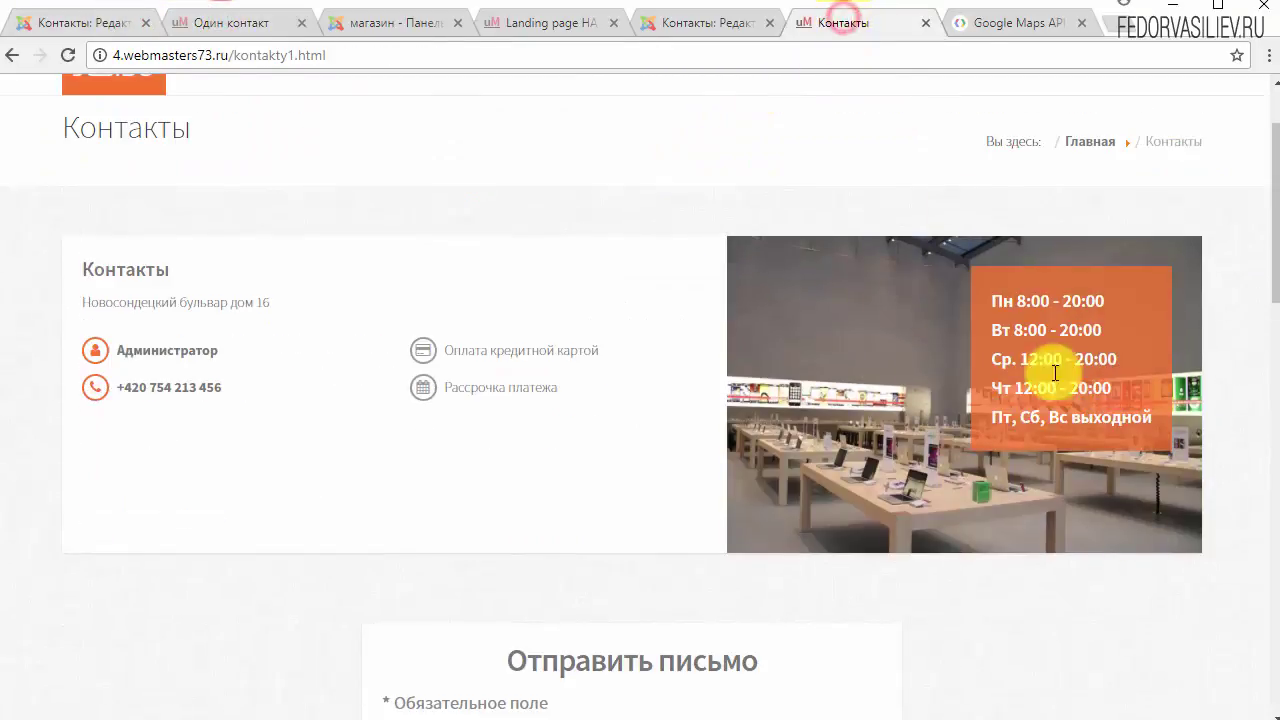
# Step: Copy the <span> tag from the Mon line of the demo's hours source code
pyautogui.click(88, 22)
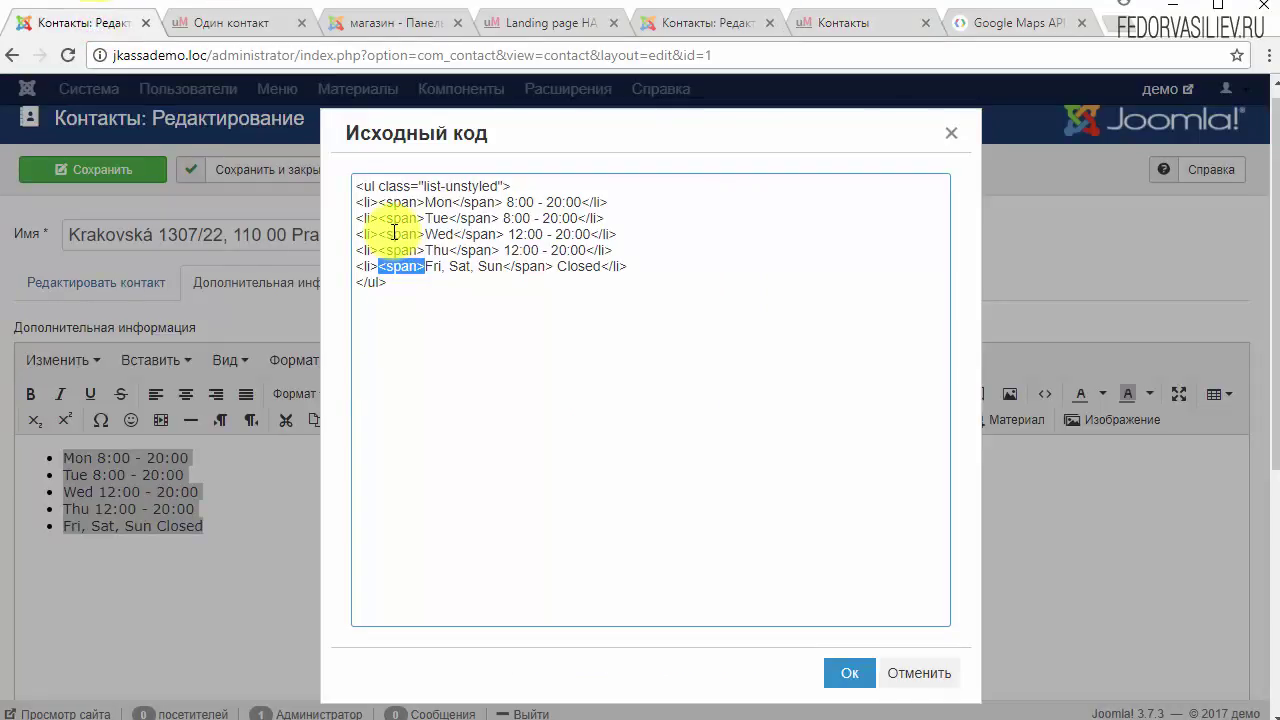
pyautogui.click(406, 261)
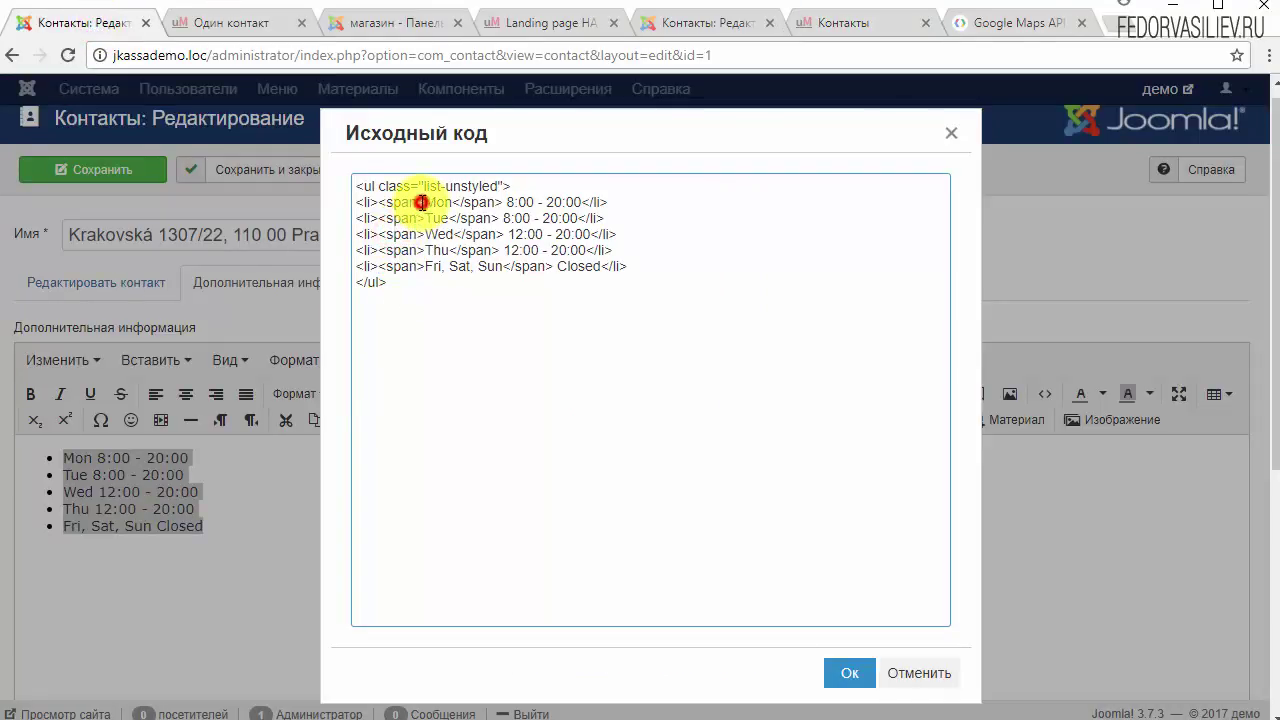
pyautogui.moveTo(421, 202); pyautogui.dragTo(378, 202)
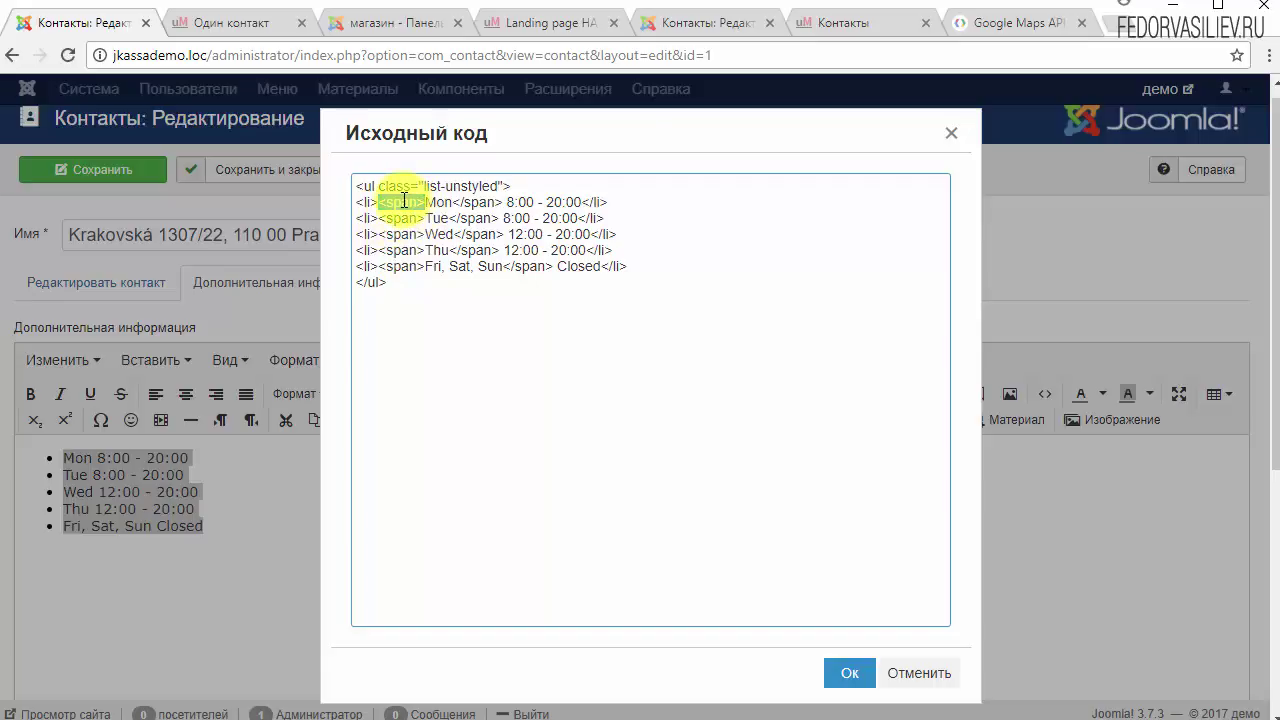
pyautogui.rightClick(402, 201)
pyautogui.click(451, 240)
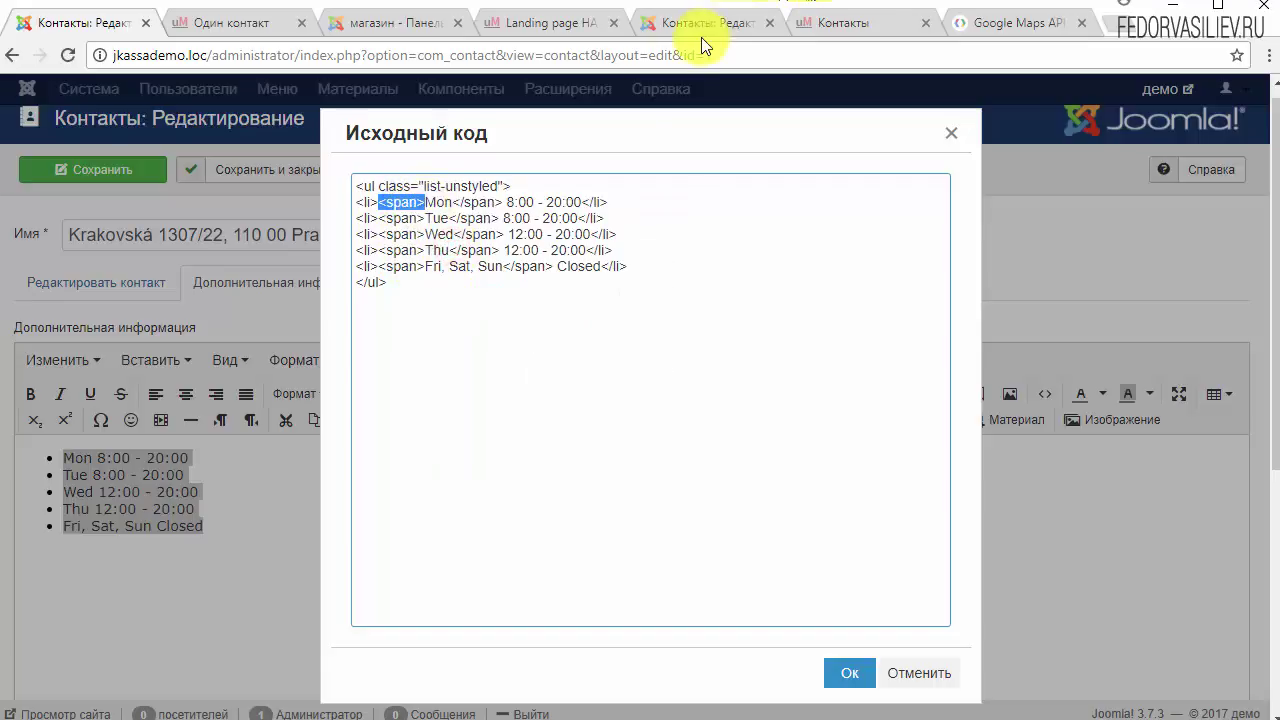
pyautogui.click(701, 35)
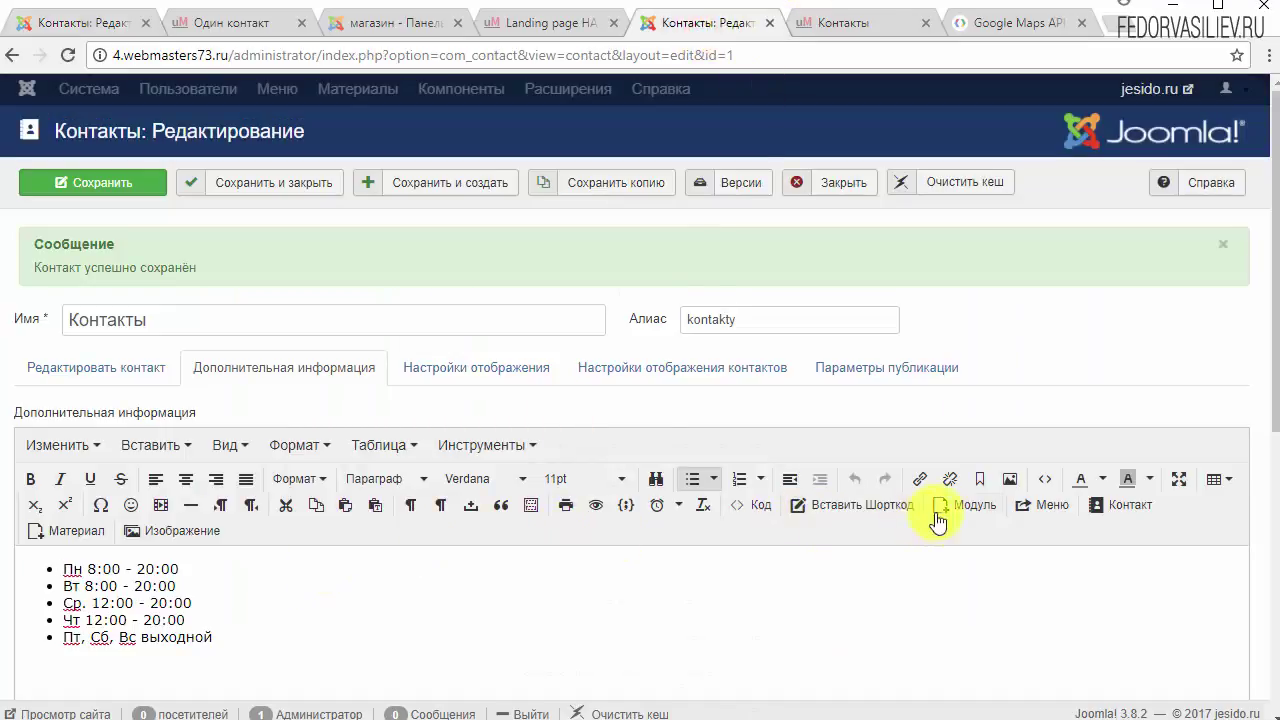
# Step: Wrap the Пн day name in <span></span> tags in the Контакты hours source code
pyautogui.click(1044, 479)
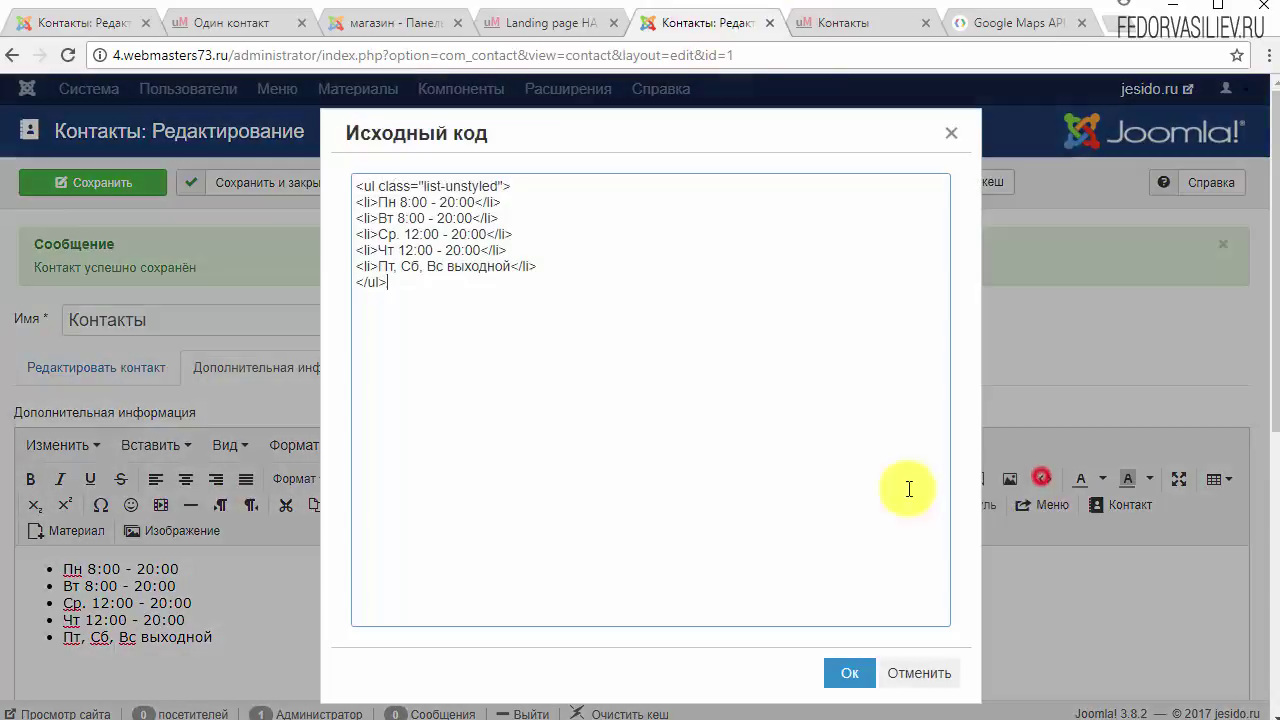
pyautogui.click(379, 205)
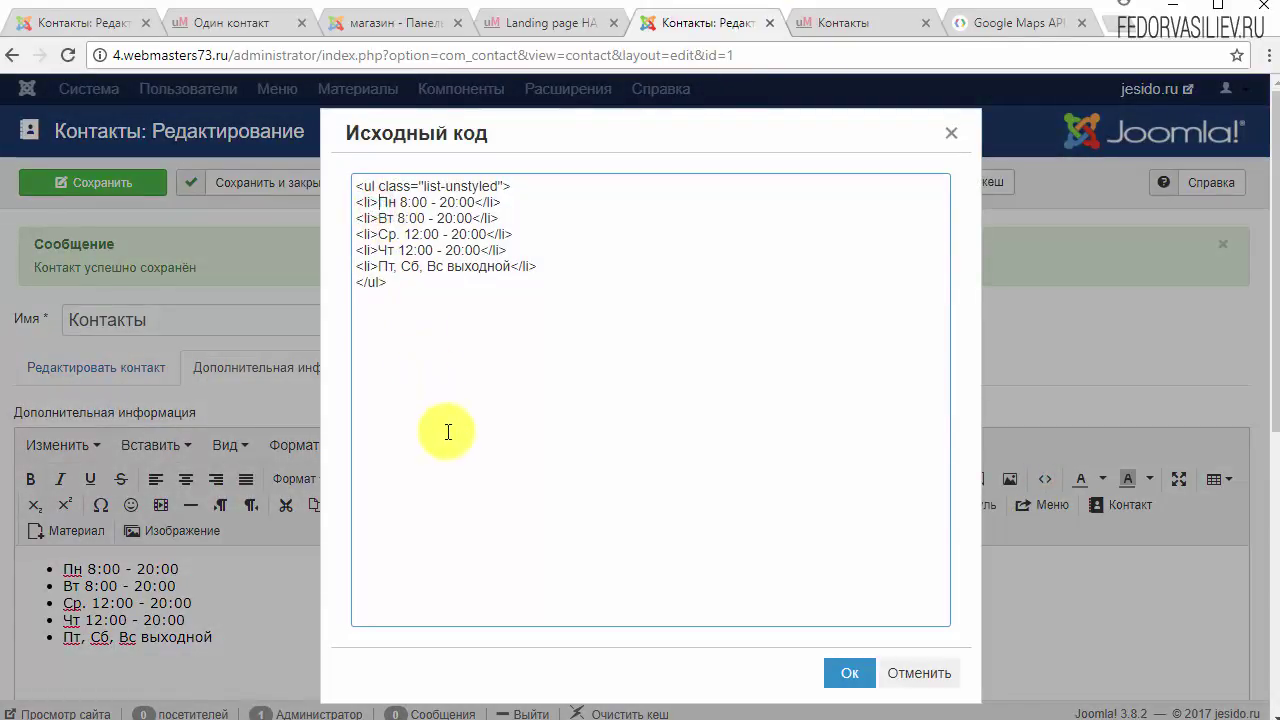
pyautogui.write('<span>Пн<span>')
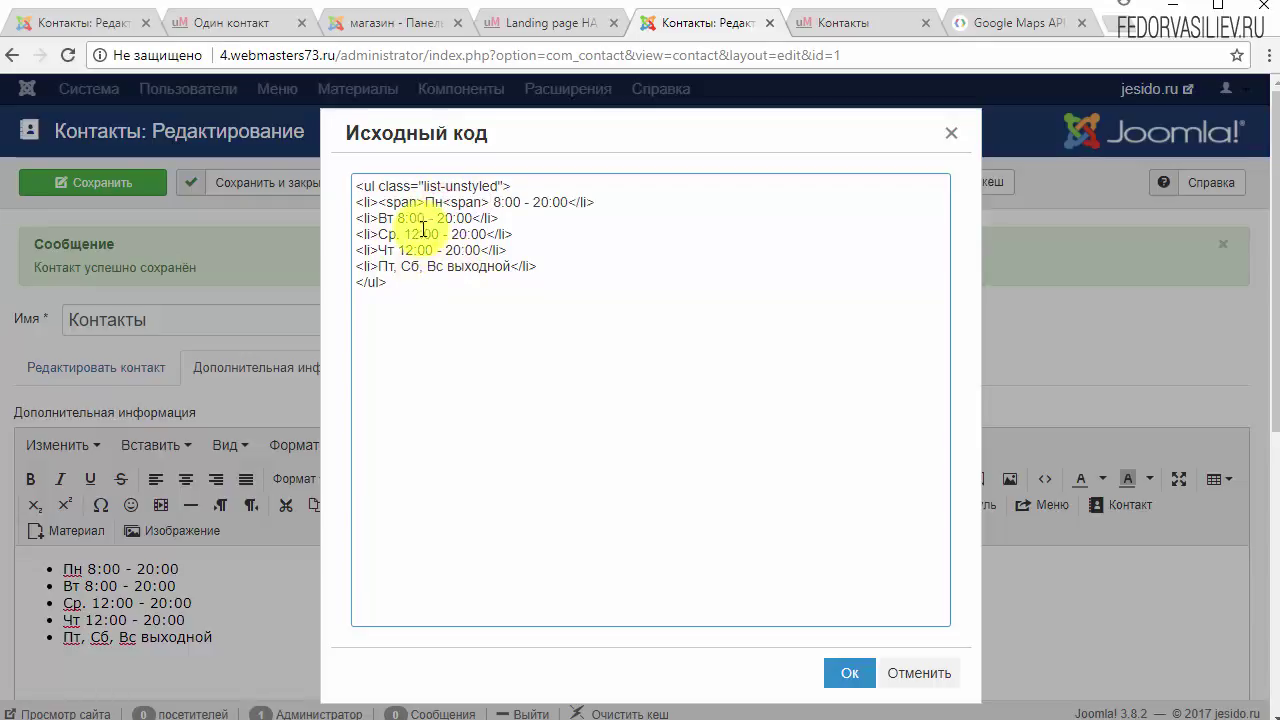
pyautogui.click(449, 202)
pyautogui.write('/')
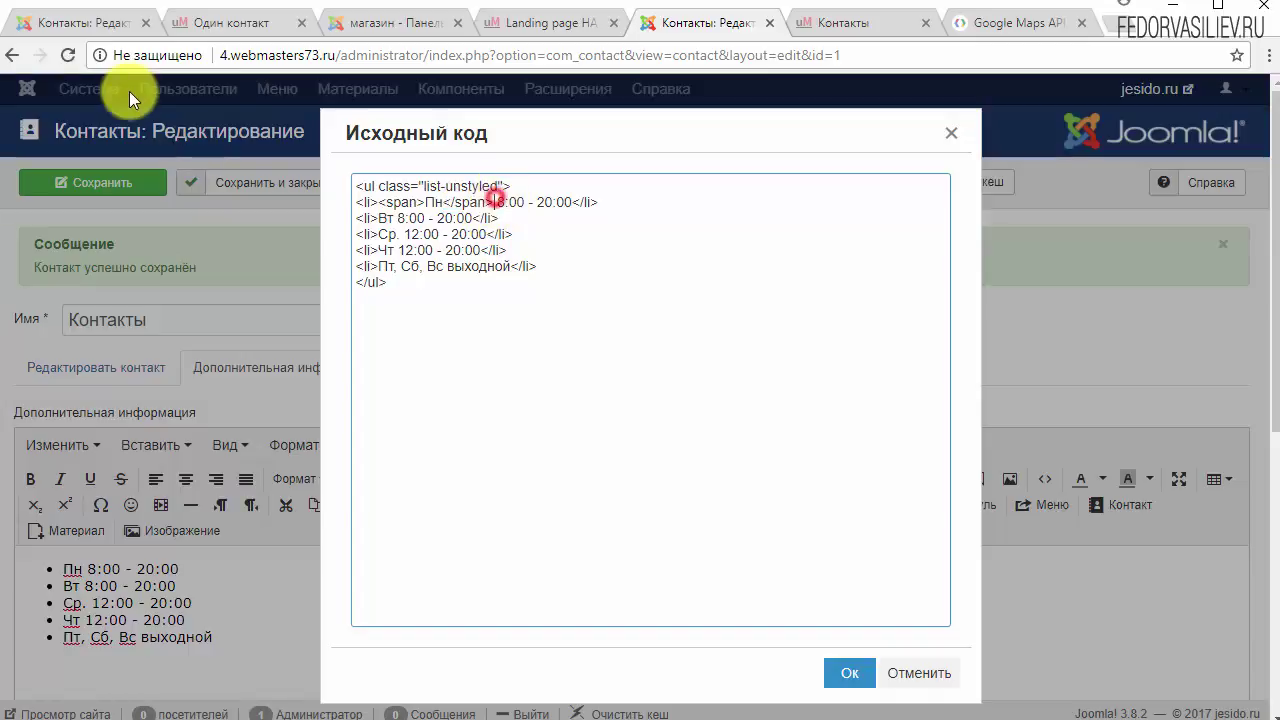
# Step: Copy the opening <span> tag from the Пн line and place it before Вт
pyautogui.click(107, 22)
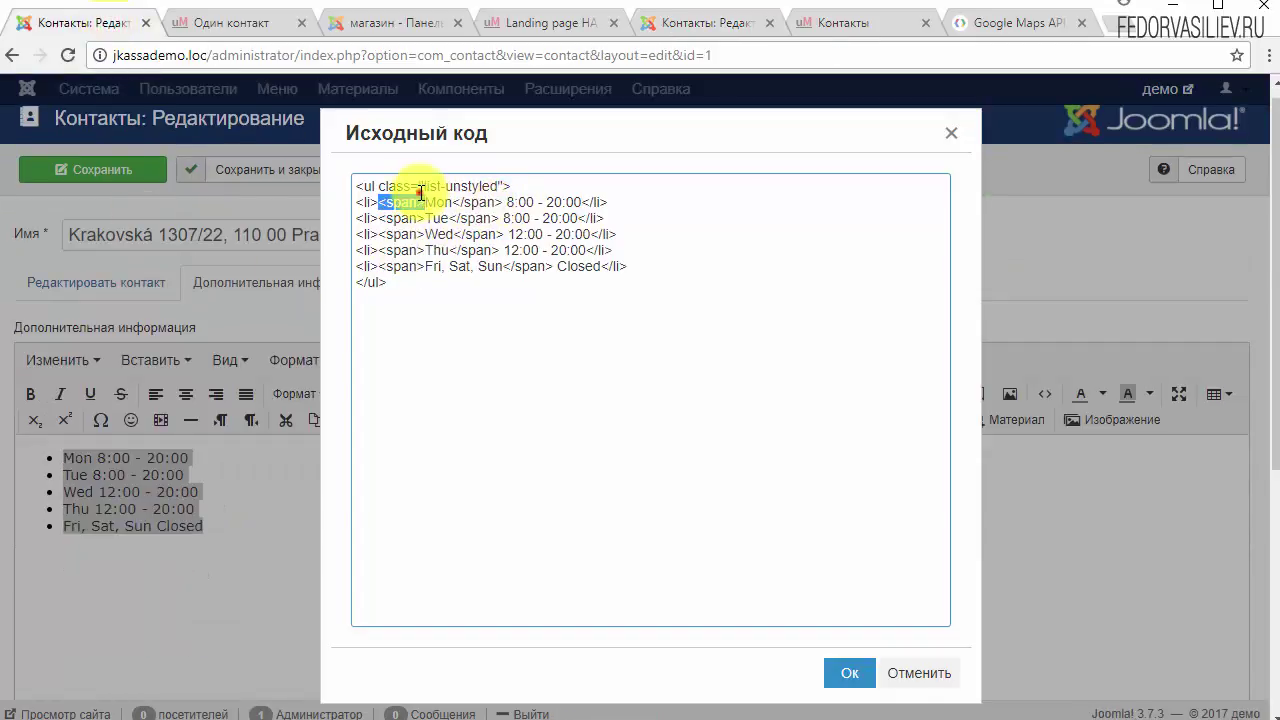
pyautogui.moveTo(422, 202); pyautogui.dragTo(508, 202)
pyautogui.click(499, 202)
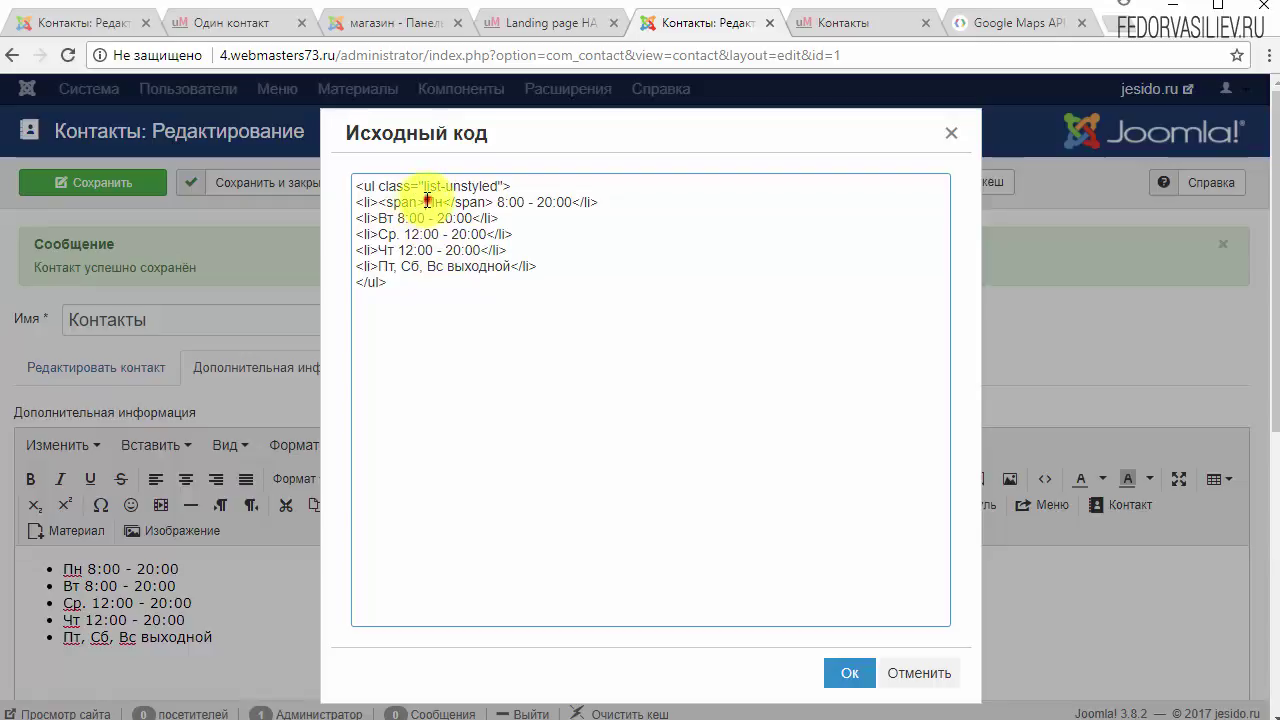
pyautogui.moveTo(426, 202); pyautogui.dragTo(379, 202)
pyautogui.rightClick(400, 202)
pyautogui.click(436, 238)
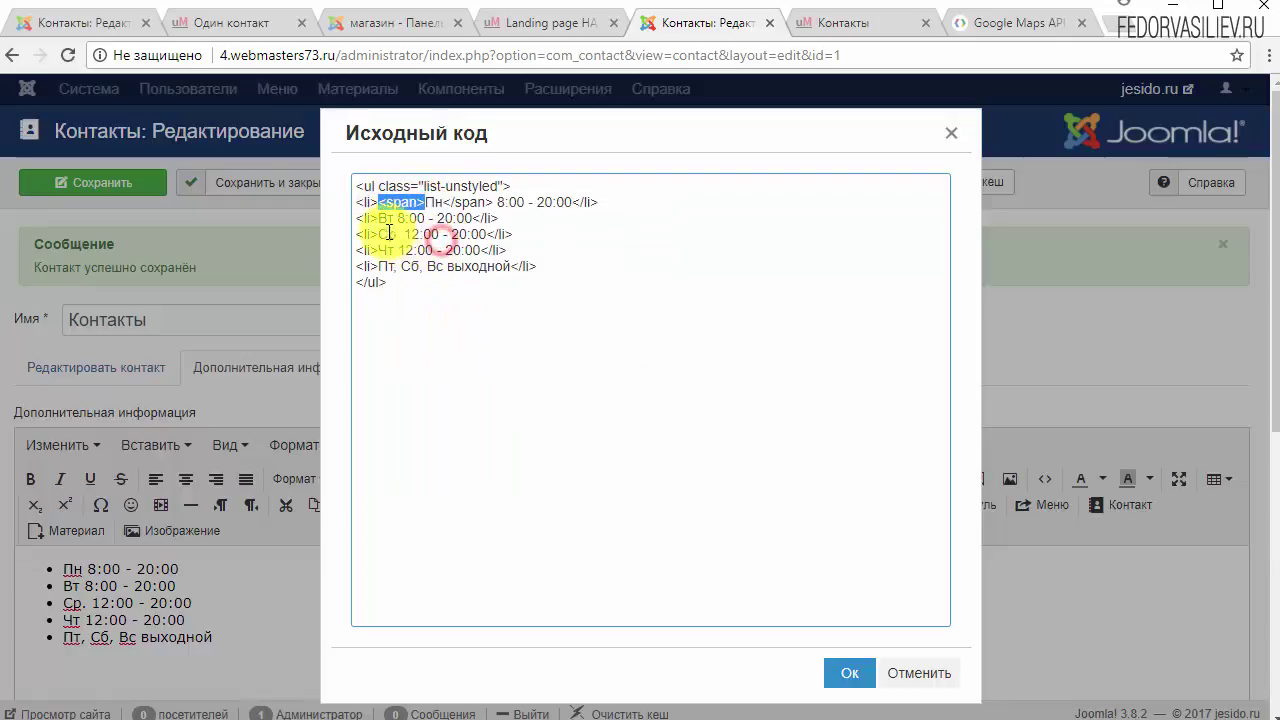
pyautogui.click(378, 218)
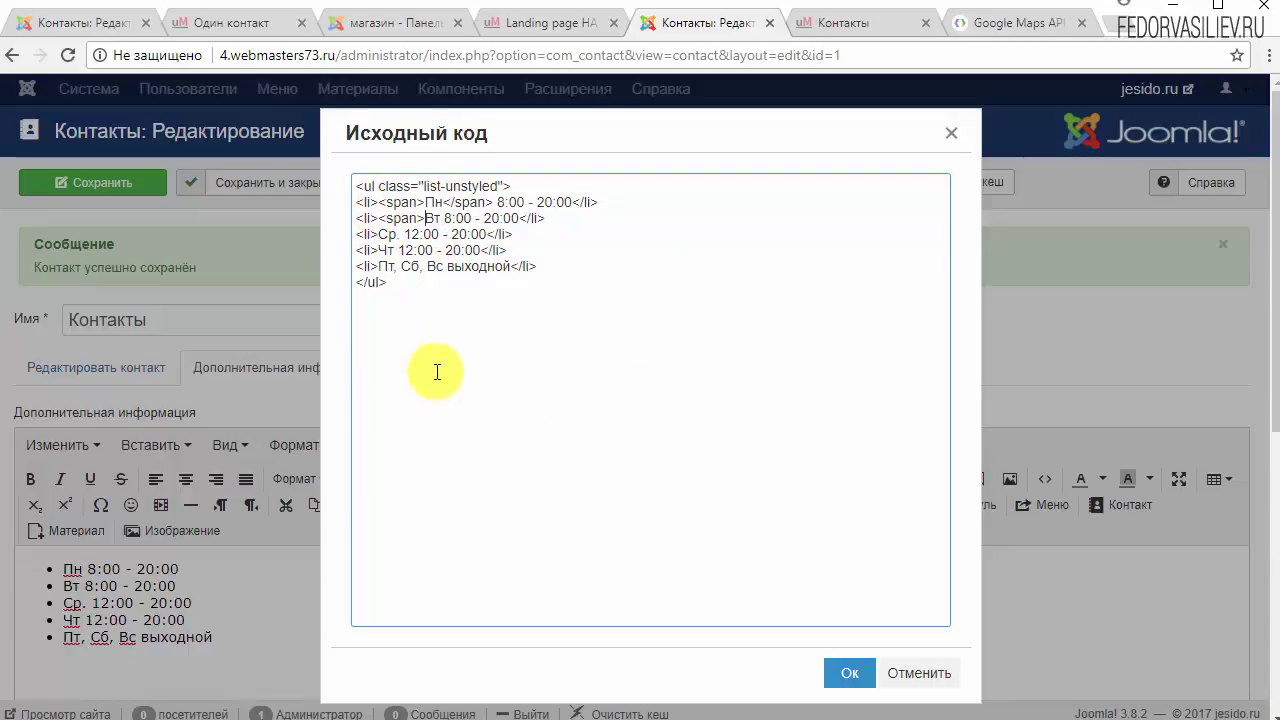
# Step: Copy the closing </span> tag from the Пн line and place it after Вт
pyautogui.moveTo(493, 202); pyautogui.dragTo(443, 202)
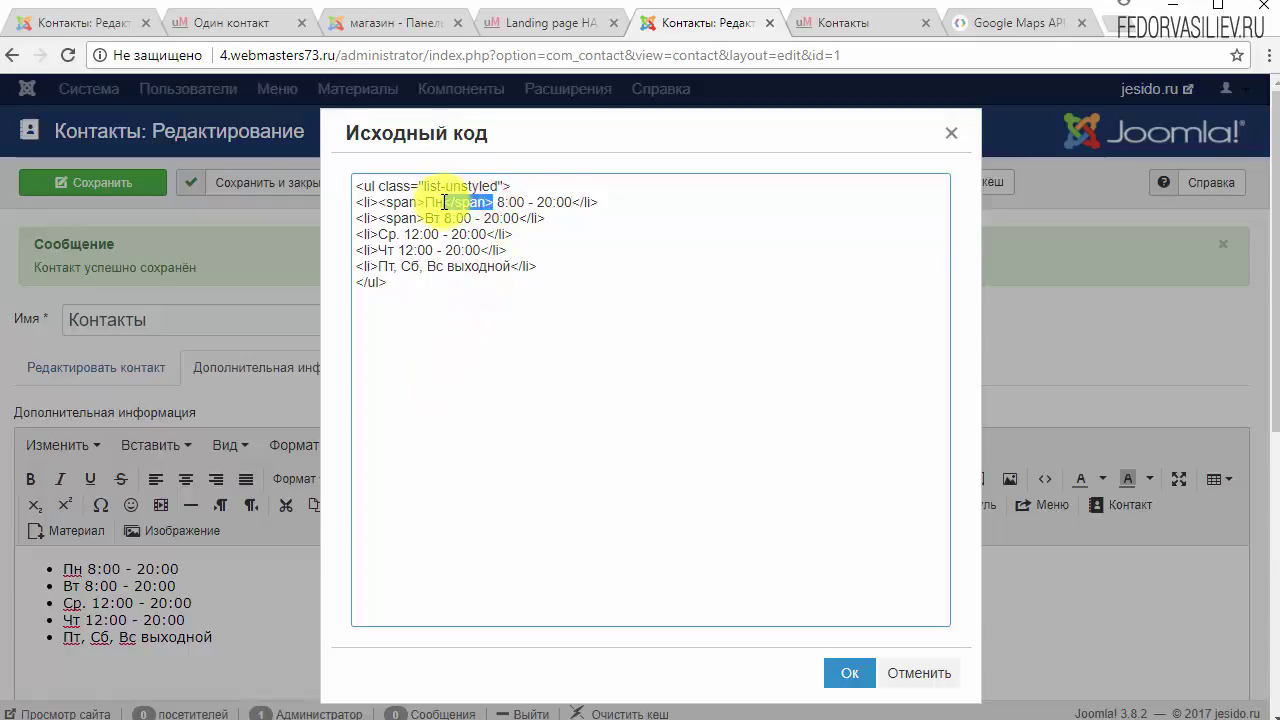
pyautogui.rightClick(443, 202)
pyautogui.click(482, 240)
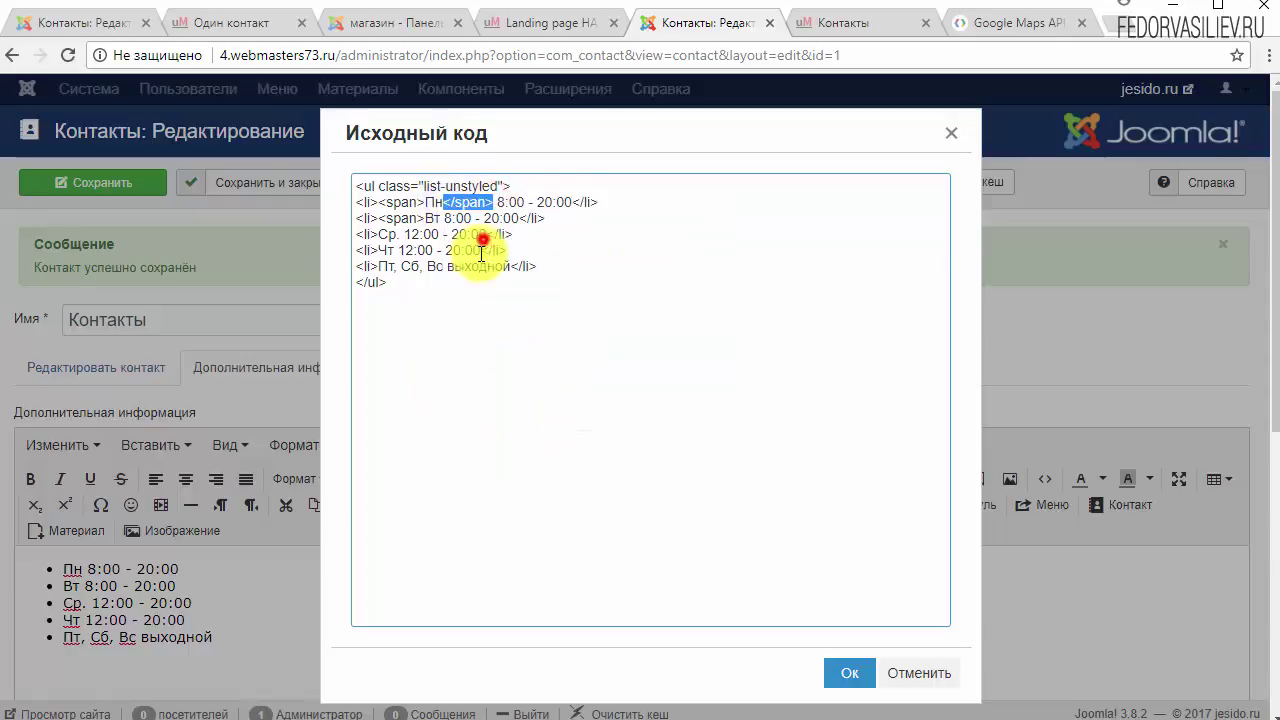
pyautogui.click(441, 218)
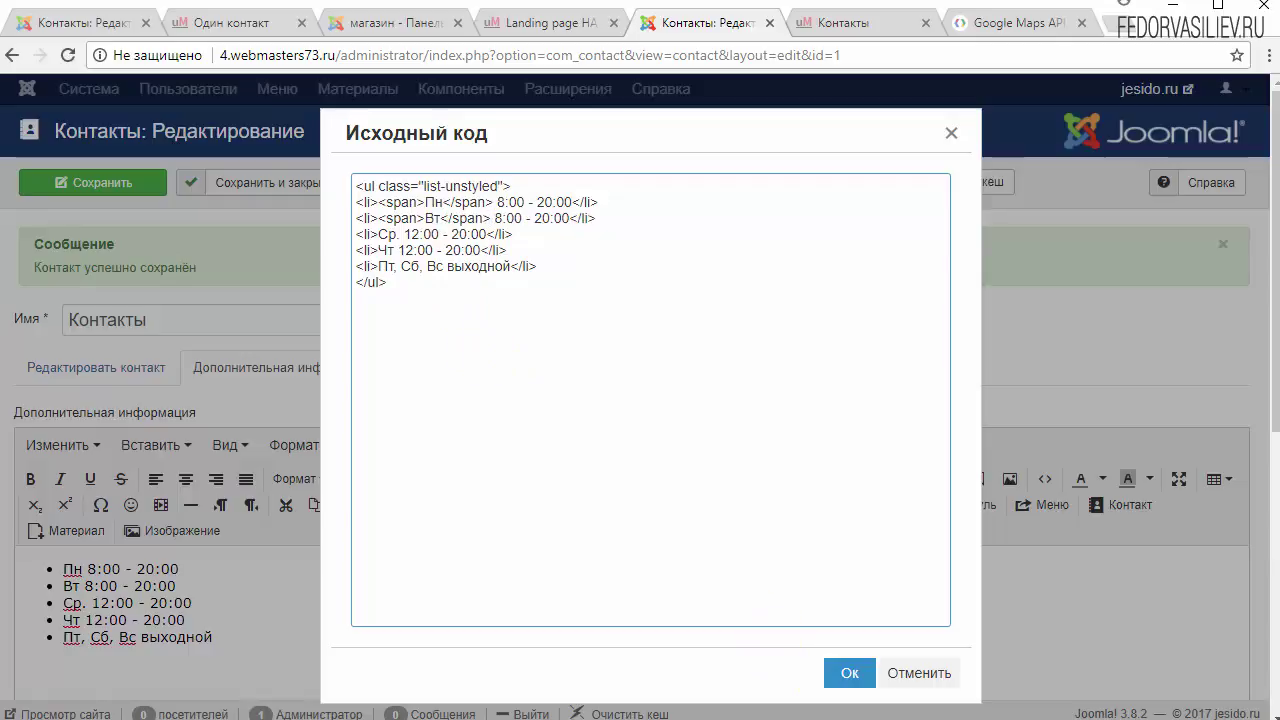
pyautogui.hotkey('ctrl', 'Tab')
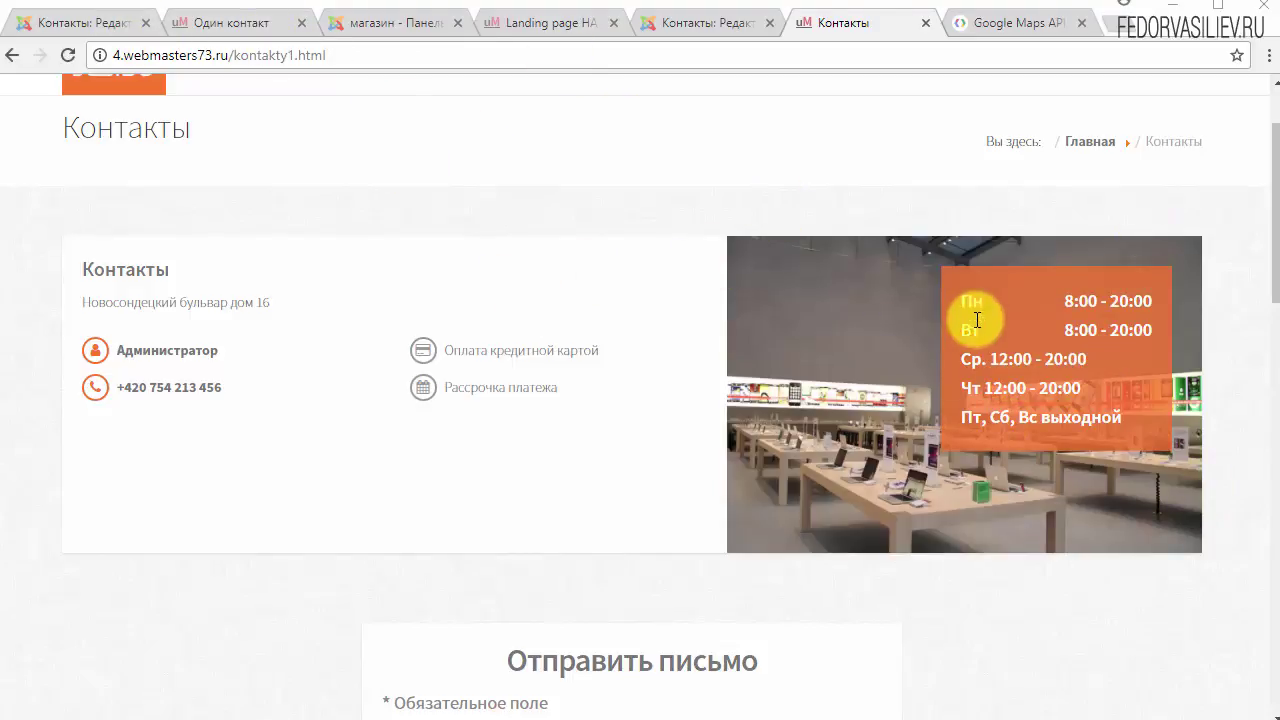
# Step: Compare the live and demo hours boxes, then cancel the Исходный код dialog
pyautogui.tripleClick(1094, 434)
pyautogui.click(205, 22)
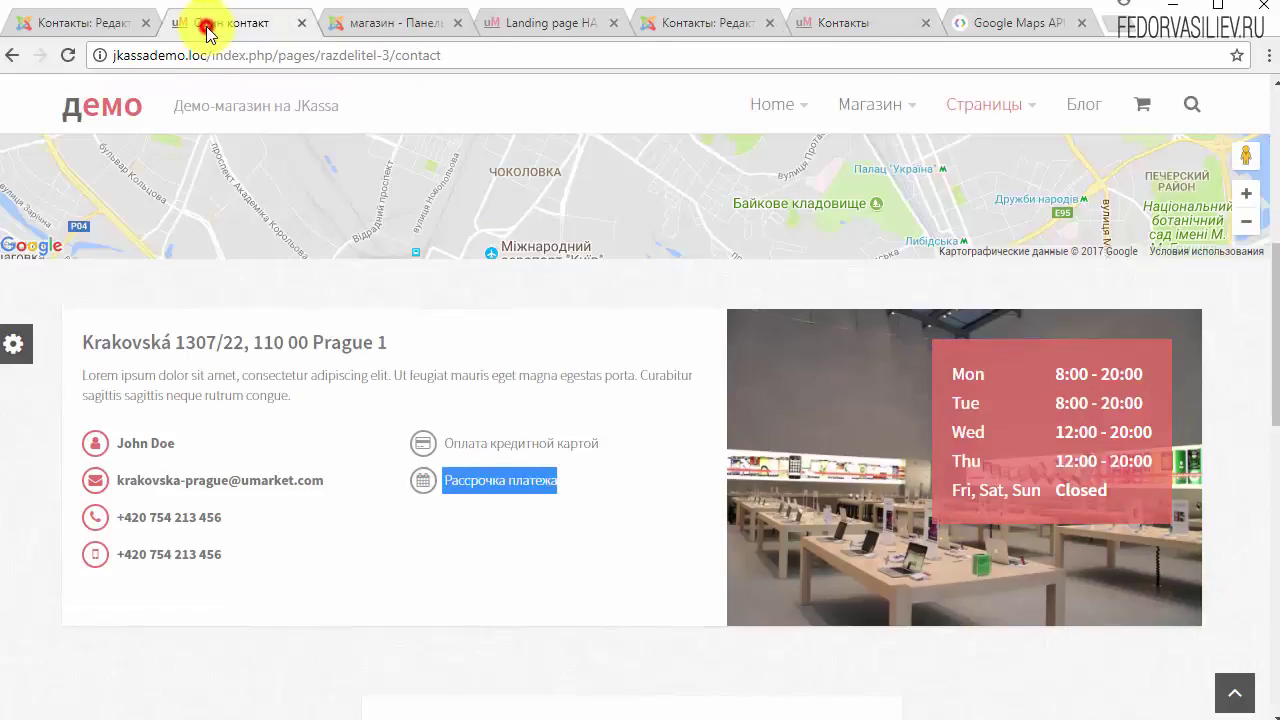
pyautogui.moveTo(1117, 395); pyautogui.dragTo(1137, 457)
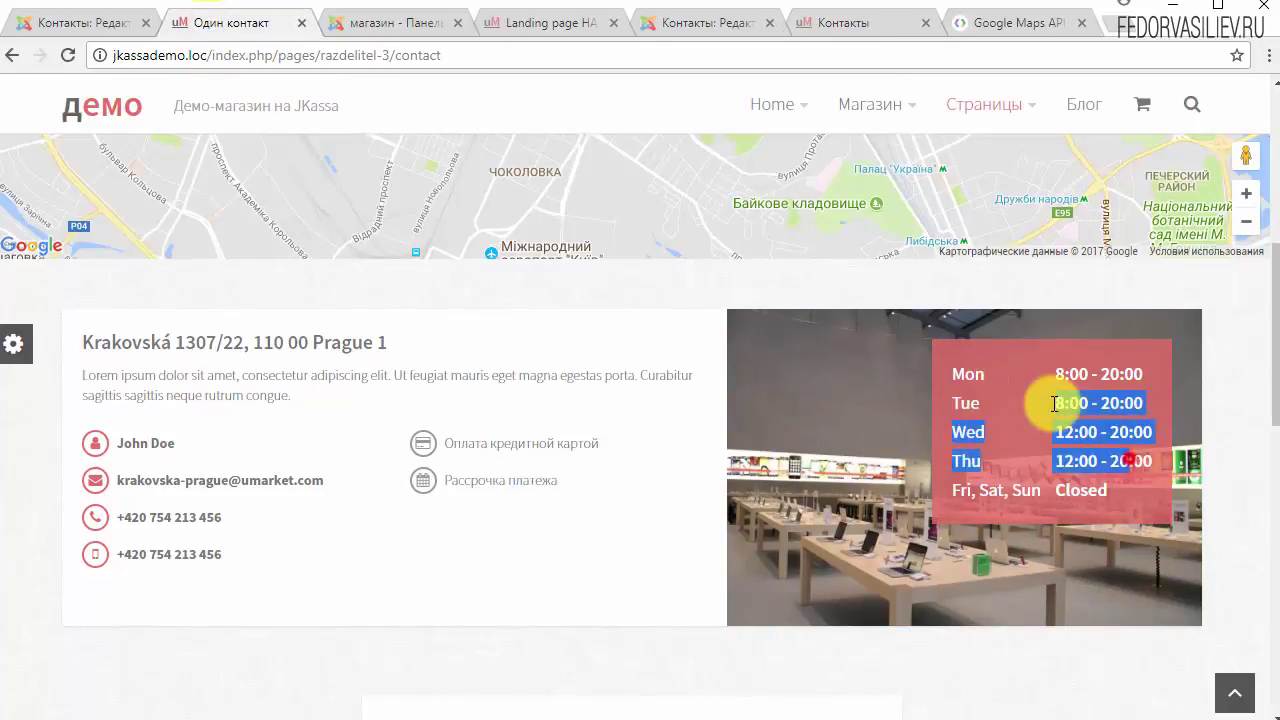
pyautogui.click(553, 24)
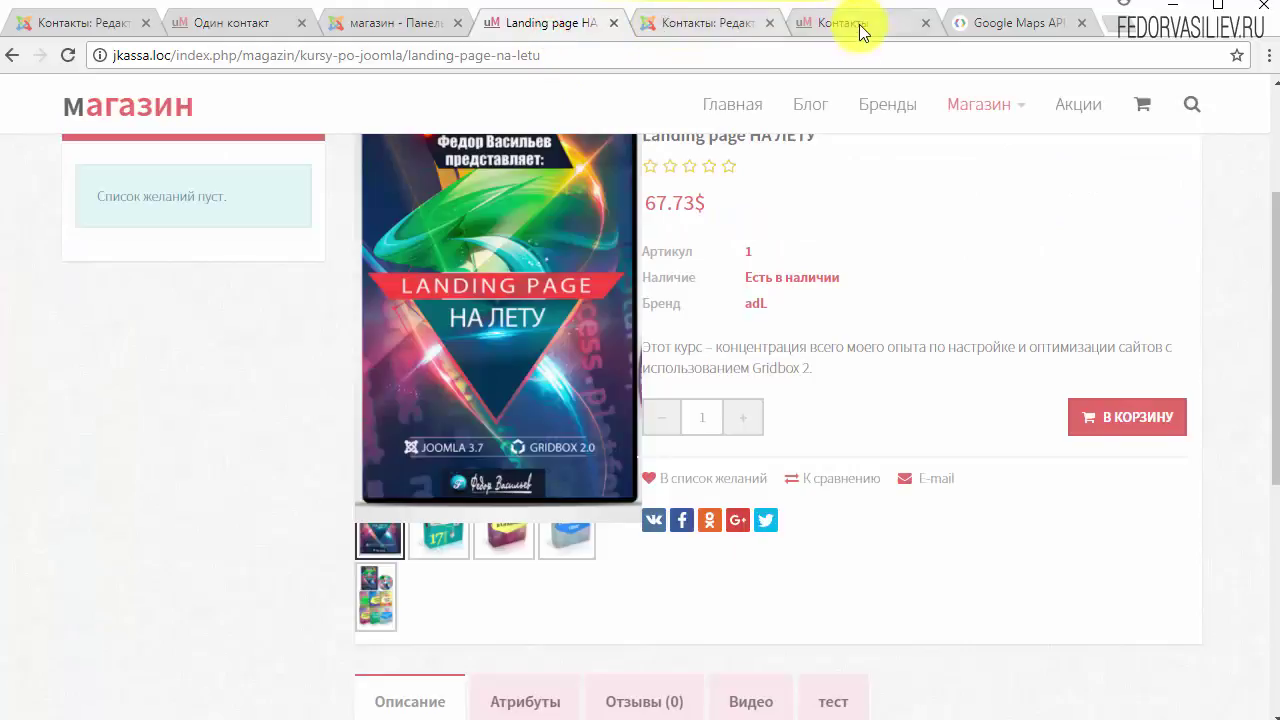
pyautogui.click(852, 22)
pyautogui.click(1004, 382)
pyautogui.click(663, 22)
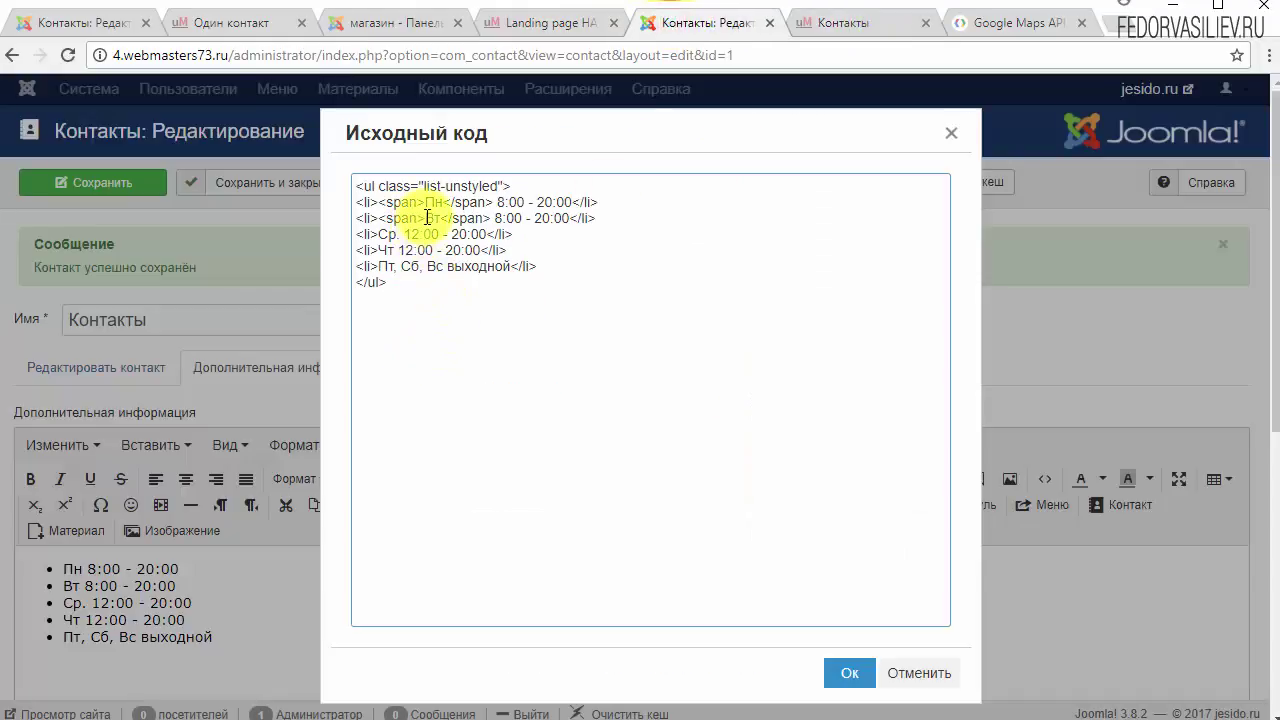
pyautogui.click(912, 678)
# Step: Scroll through the demo Один контакт page to look at its Google map
pyautogui.hotkey('ctrl', '2')
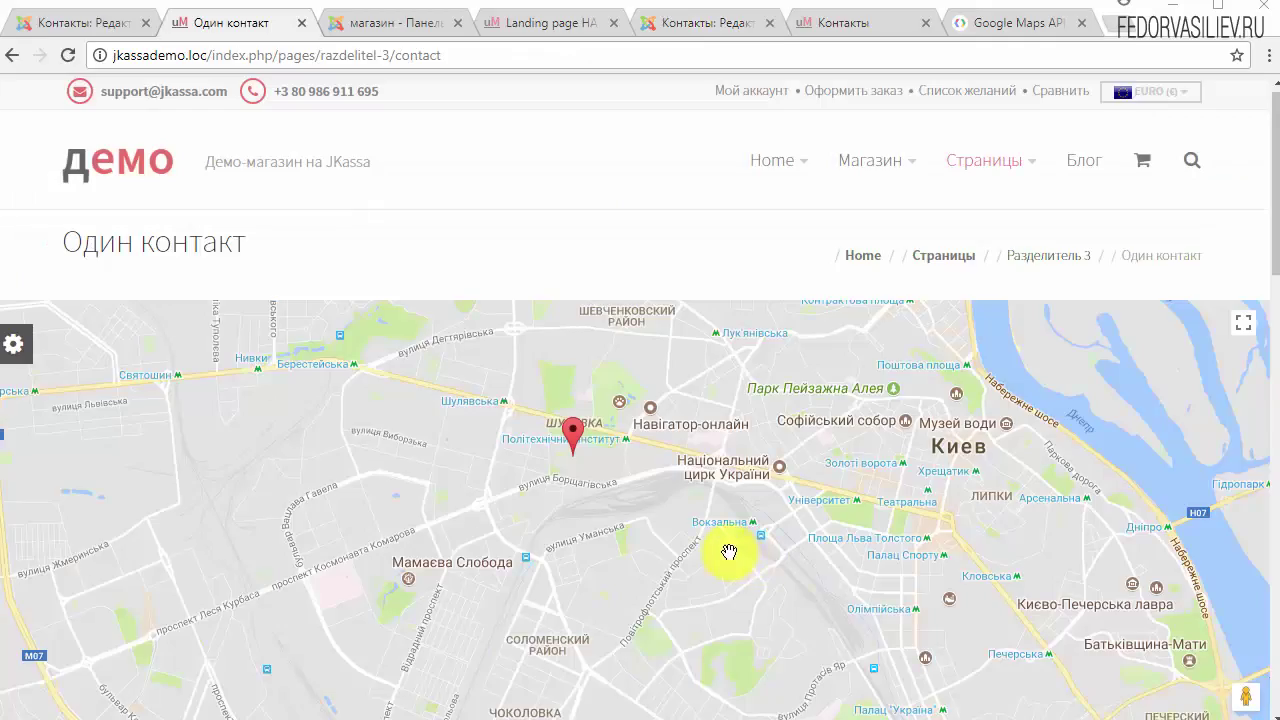
pyautogui.scroll(-8, 412, 414)
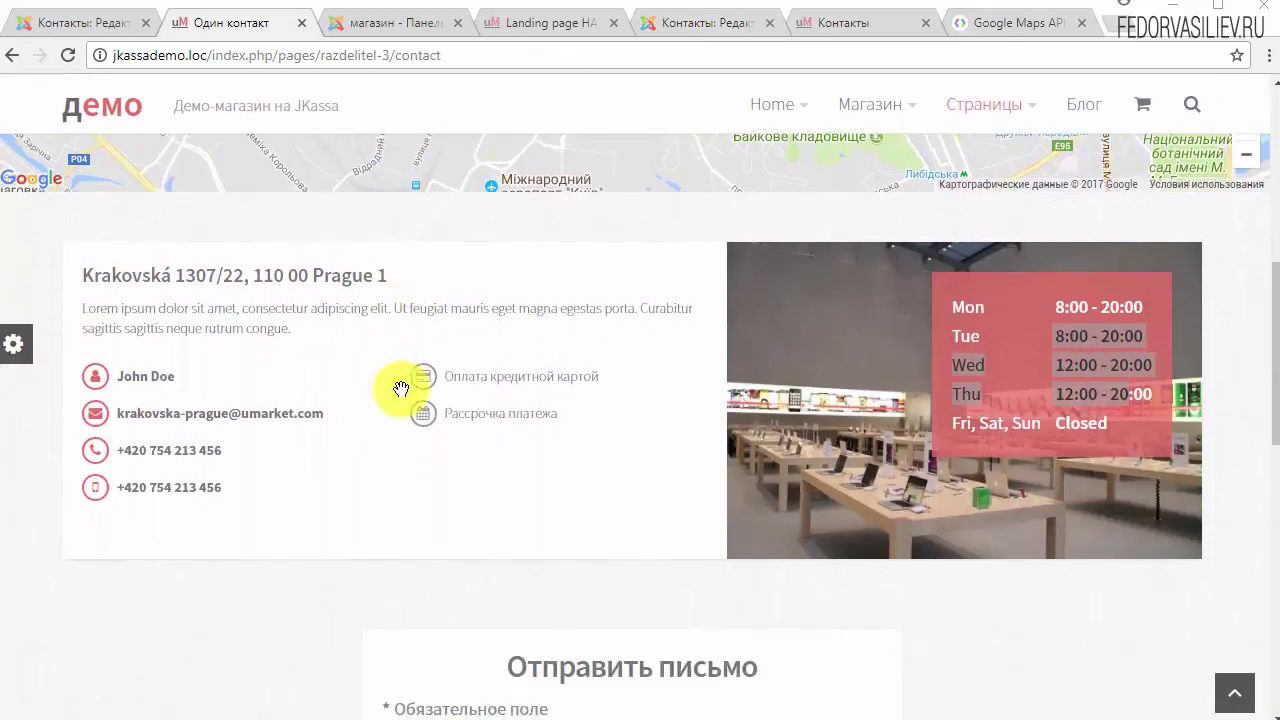
pyautogui.scroll(-5, 400, 388)
pyautogui.scroll(13, 306, 449)
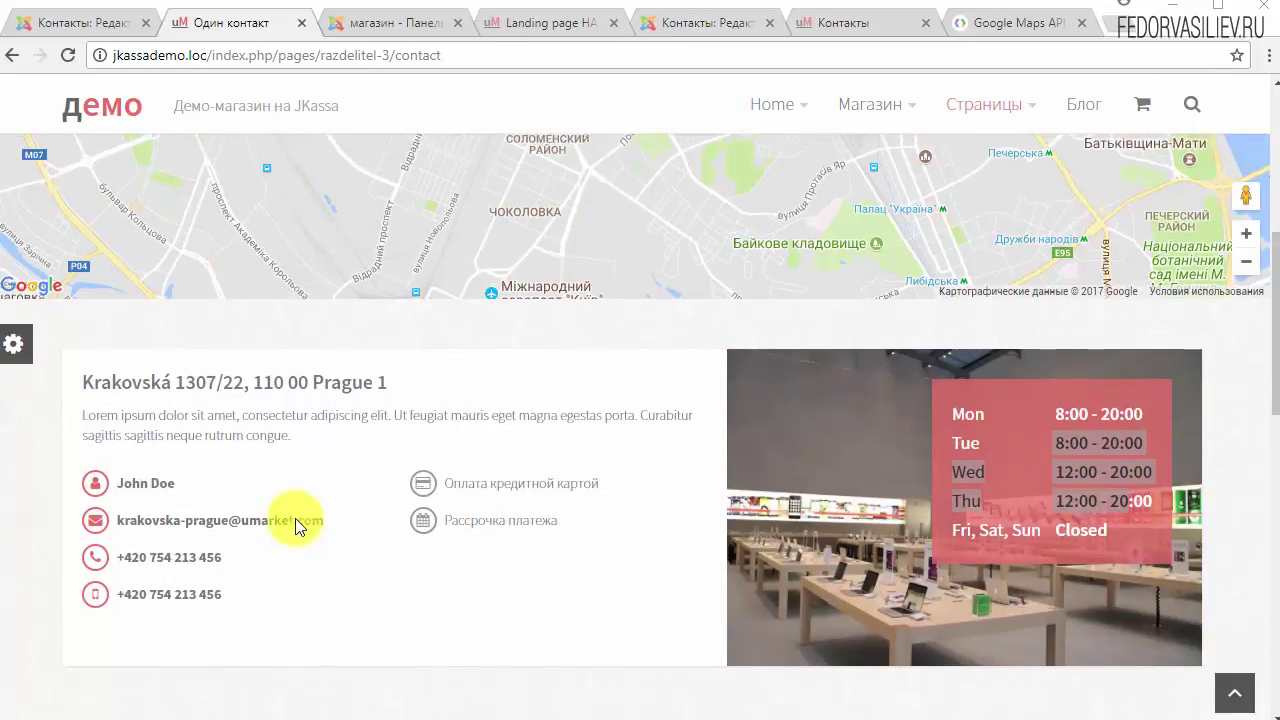
pyautogui.scroll(-1, 520, 449)
pyautogui.scroll(1, 560, 460)
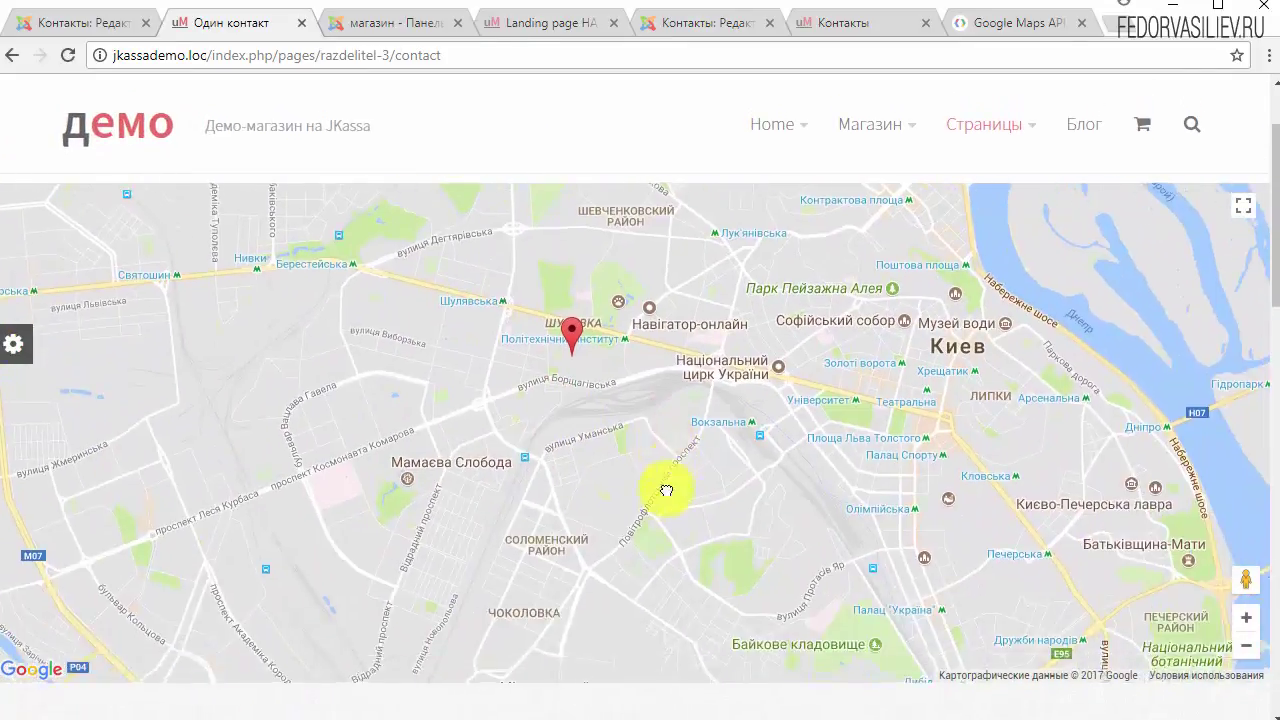
pyautogui.scroll(-1, 666, 491)
pyautogui.scroll(1, 677, 420)
pyautogui.scroll(-6, 677, 394)
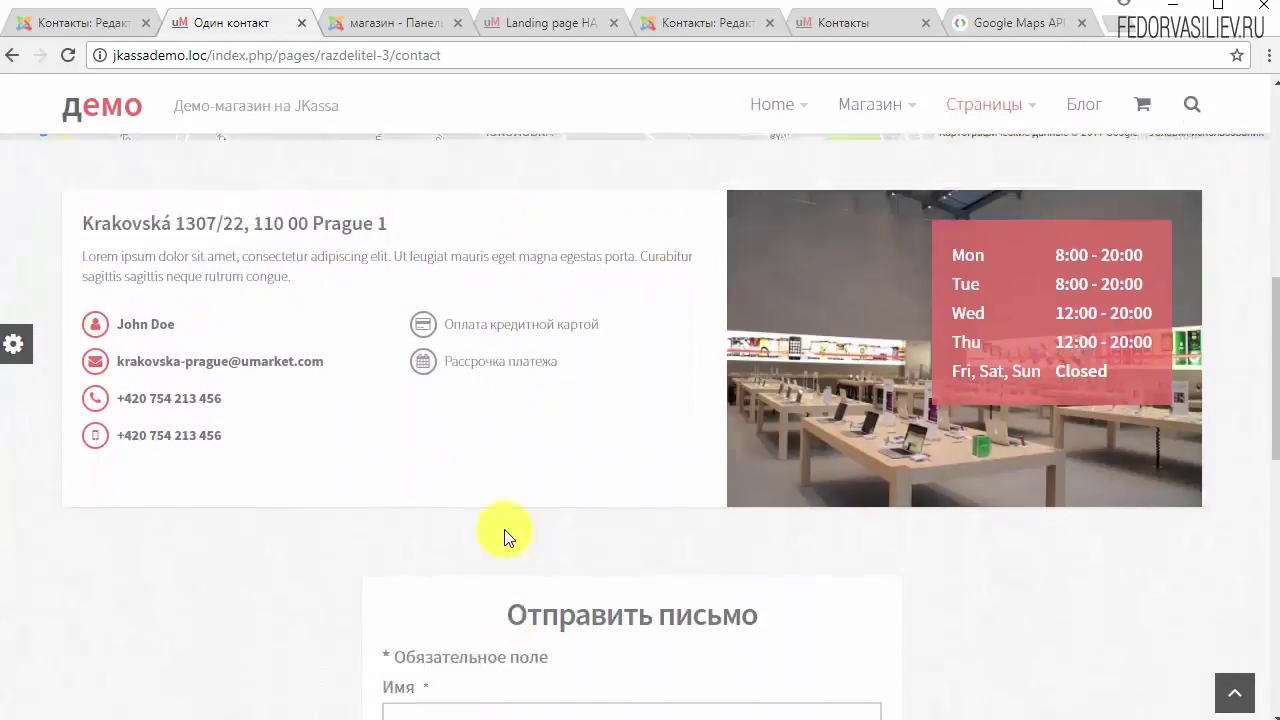
pyautogui.scroll(8, 504, 533)
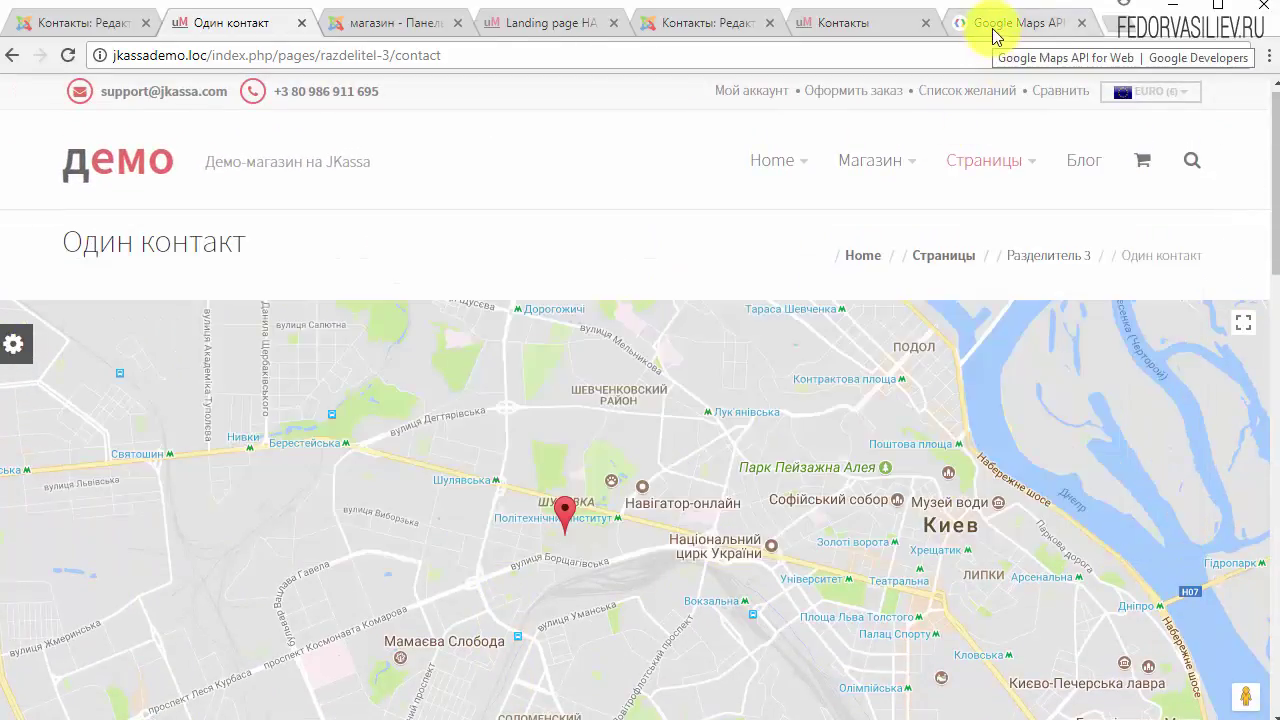
pyautogui.click(995, 30)
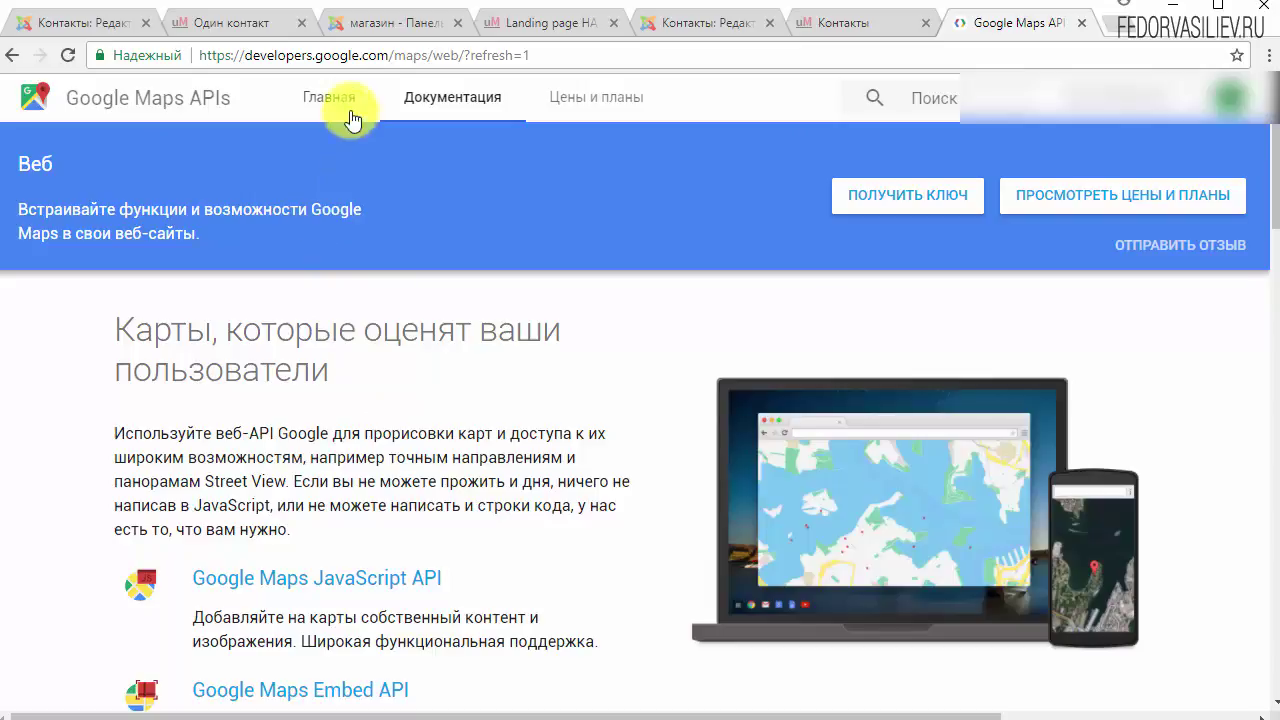
# Step: Start getting a Maps API key and create a new project named 'магазин'
pyautogui.click(598, 55)
pyautogui.click(598, 57)
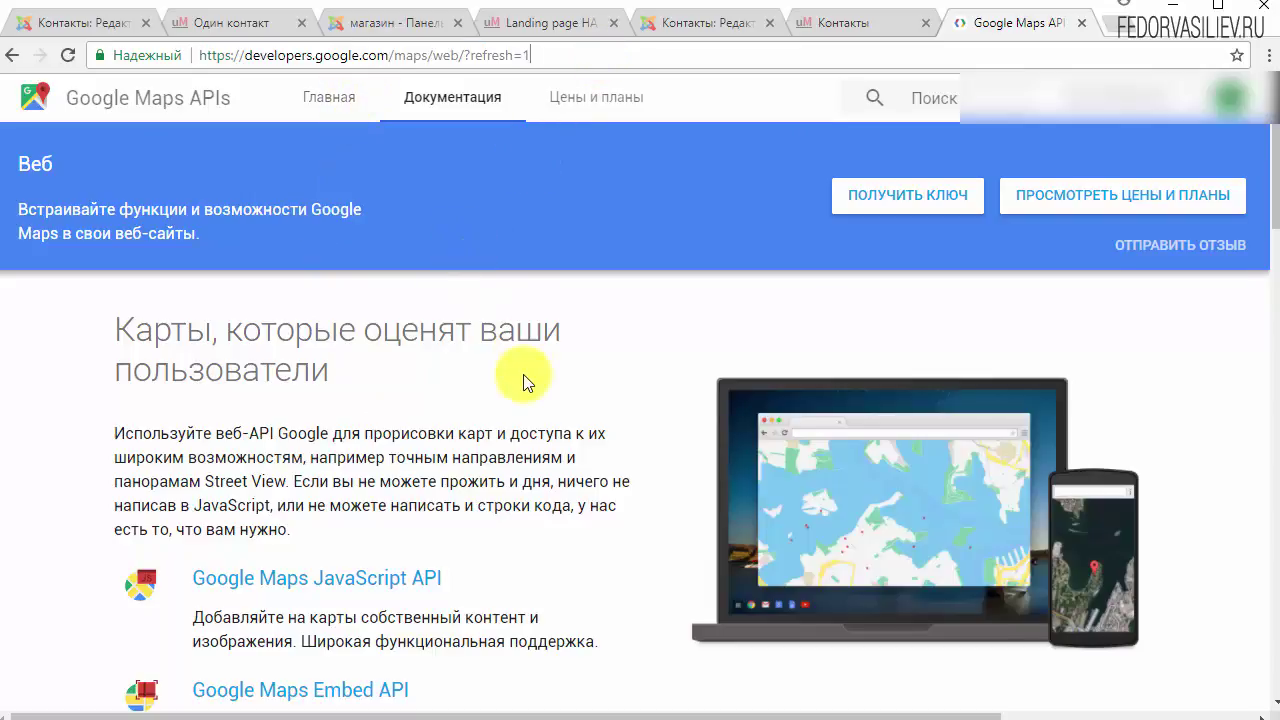
pyautogui.scroll(-3, 523, 371)
pyautogui.scroll(3, 523, 380)
pyautogui.click(871, 206)
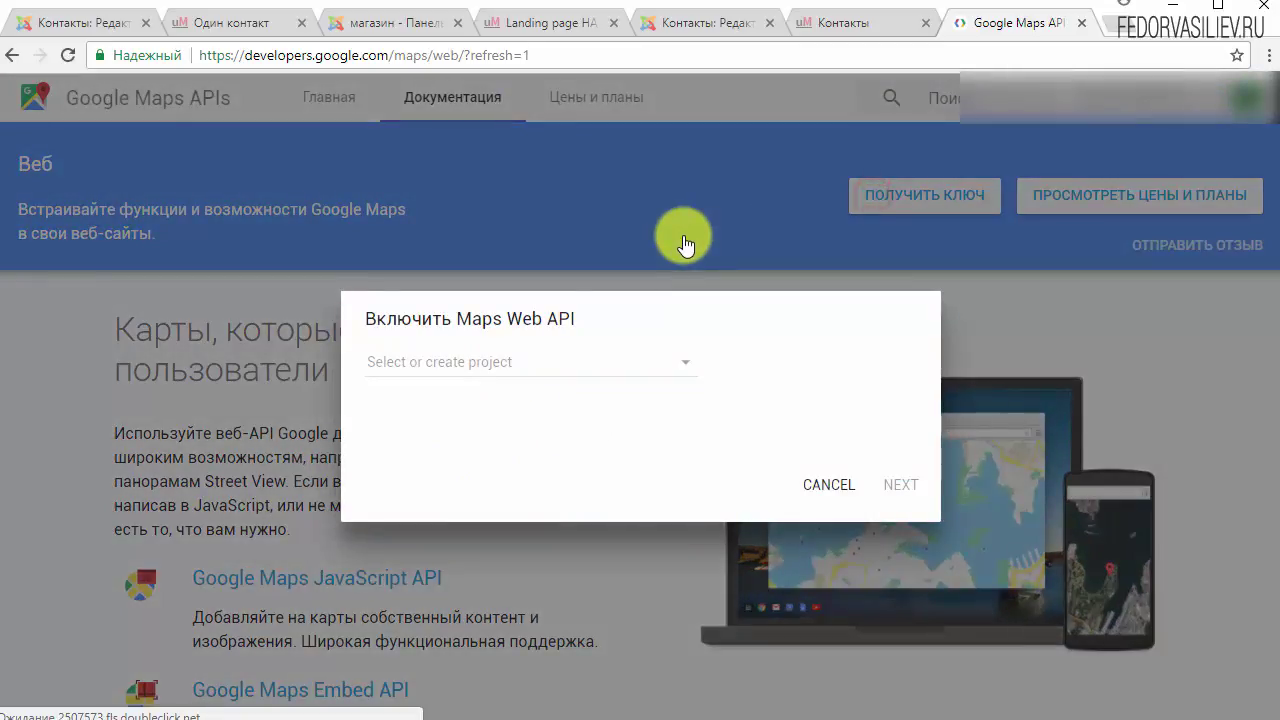
pyautogui.click(667, 364)
pyautogui.click(445, 365)
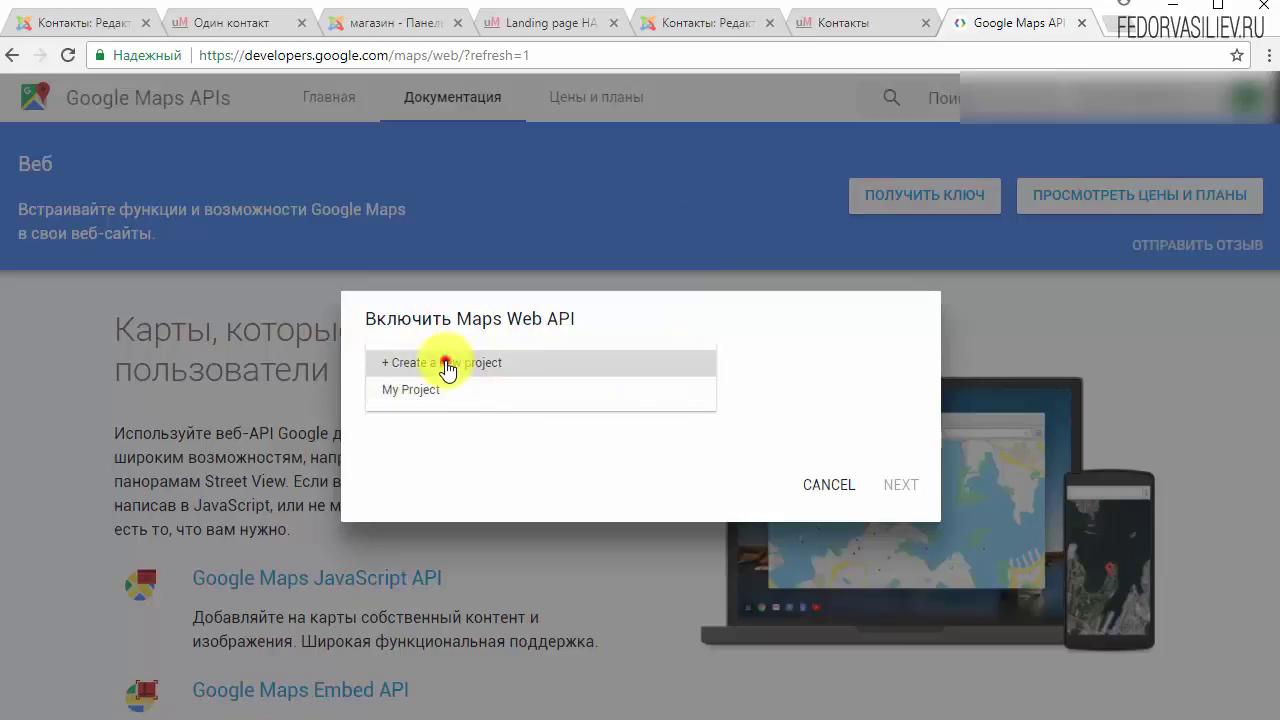
pyautogui.click(469, 360)
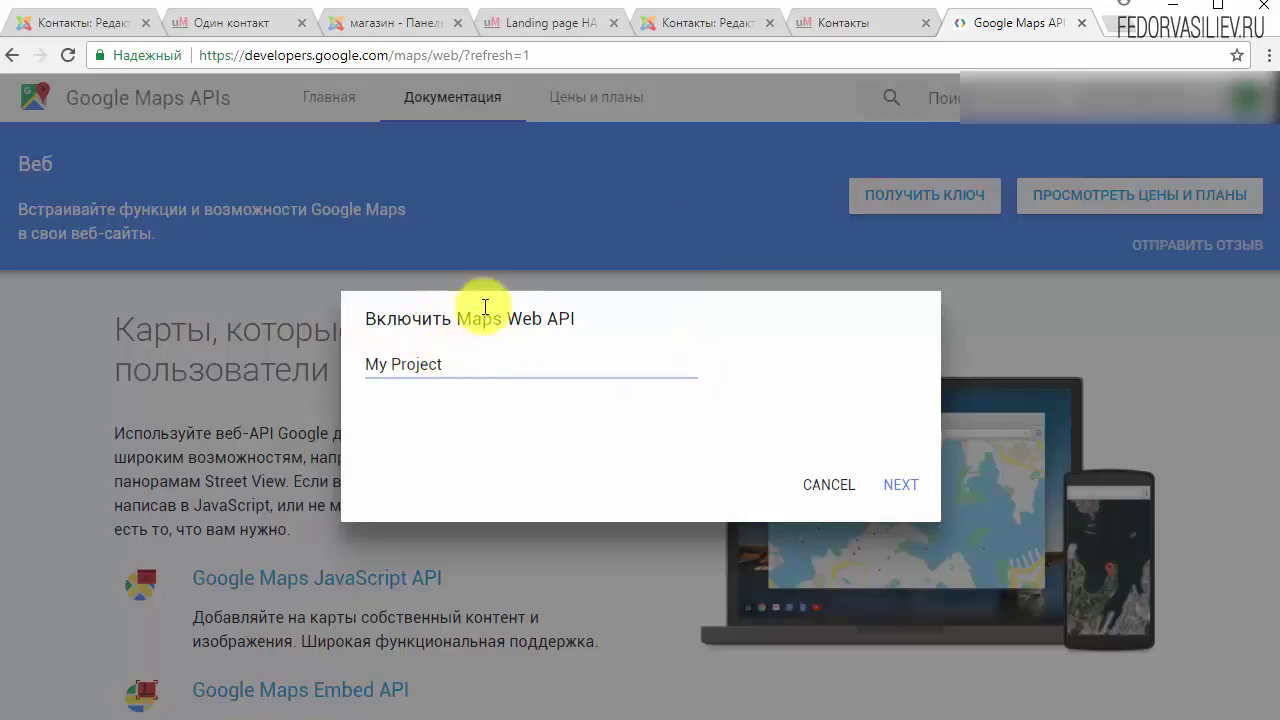
pyautogui.moveTo(466, 360); pyautogui.dragTo(343, 365)
pyautogui.write('магазин')
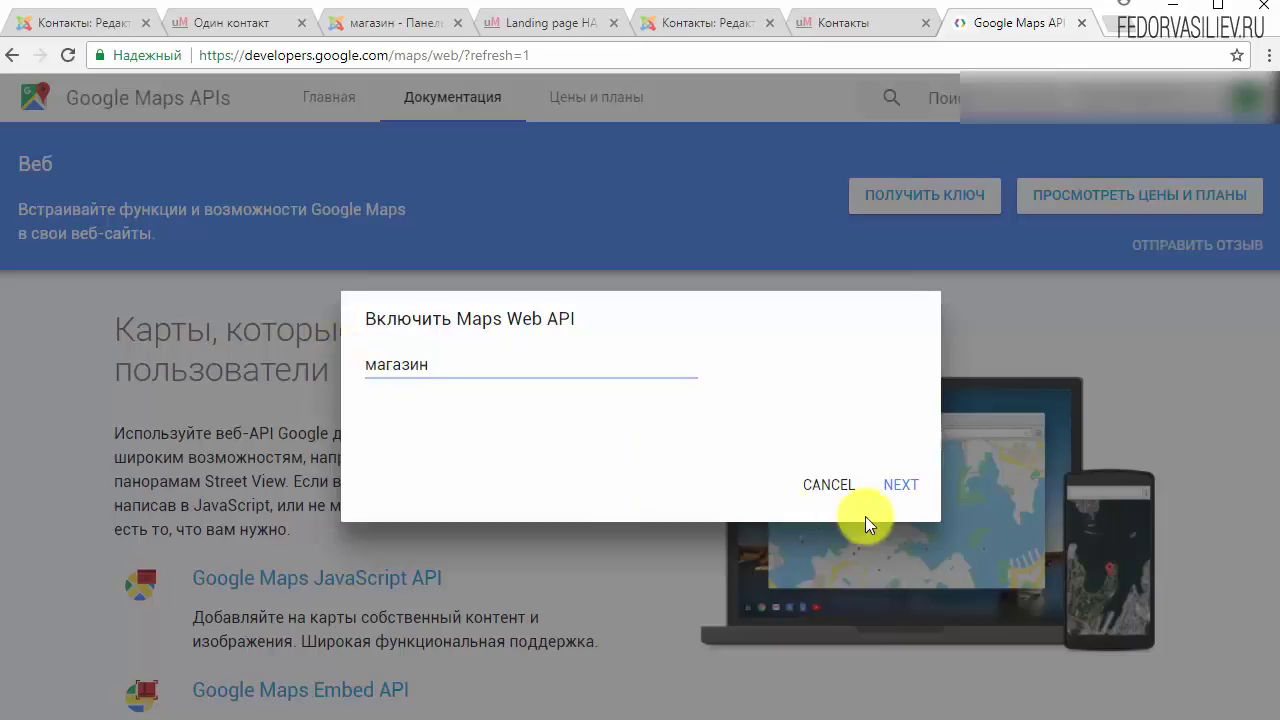
pyautogui.click(899, 487)
# Step: Rename the rejected project to Latin 'magazin' and generate the API key
pyautogui.moveTo(399, 409); pyautogui.dragTo(597, 427)
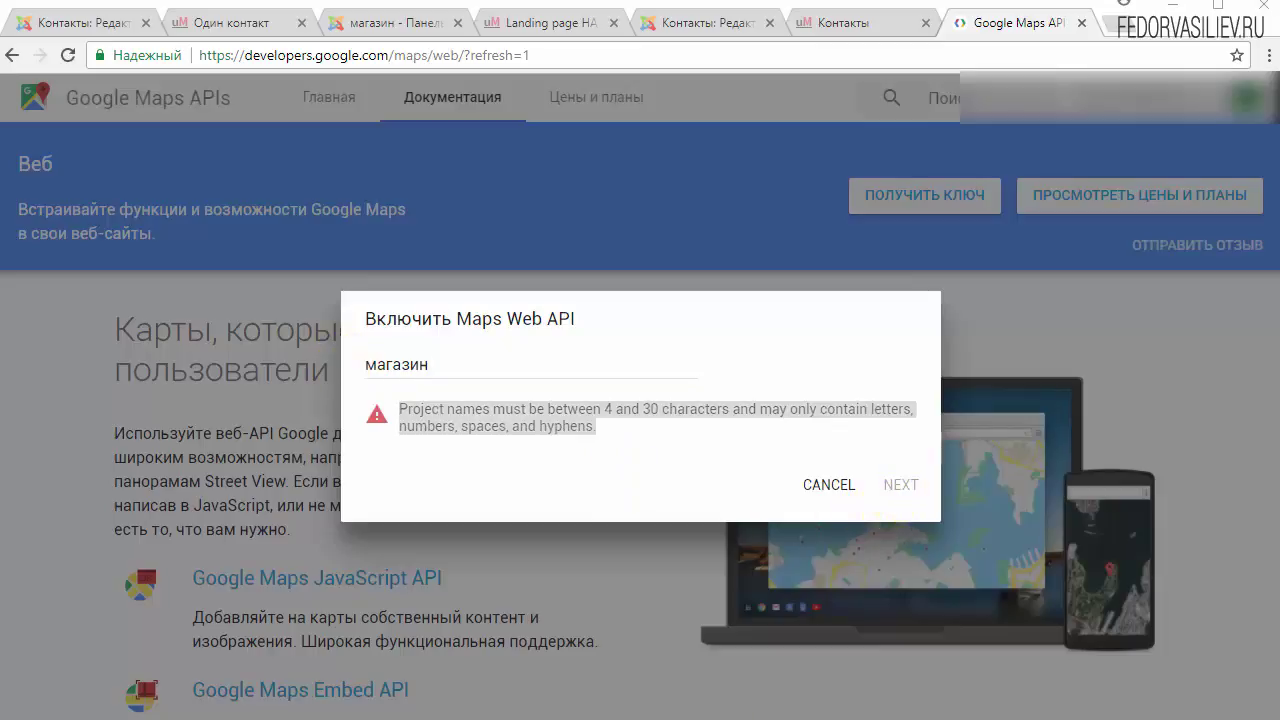
pyautogui.click(590, 424)
pyautogui.moveTo(488, 370); pyautogui.dragTo(314, 366)
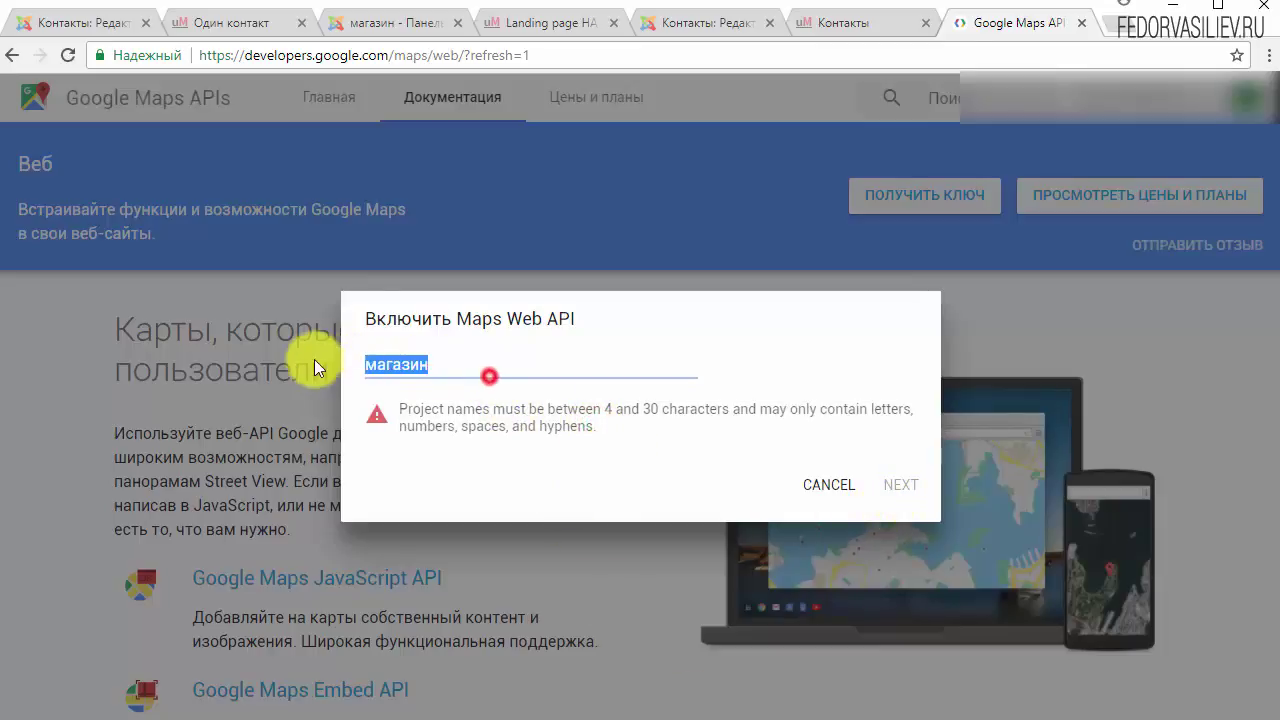
pyautogui.write('magazin')
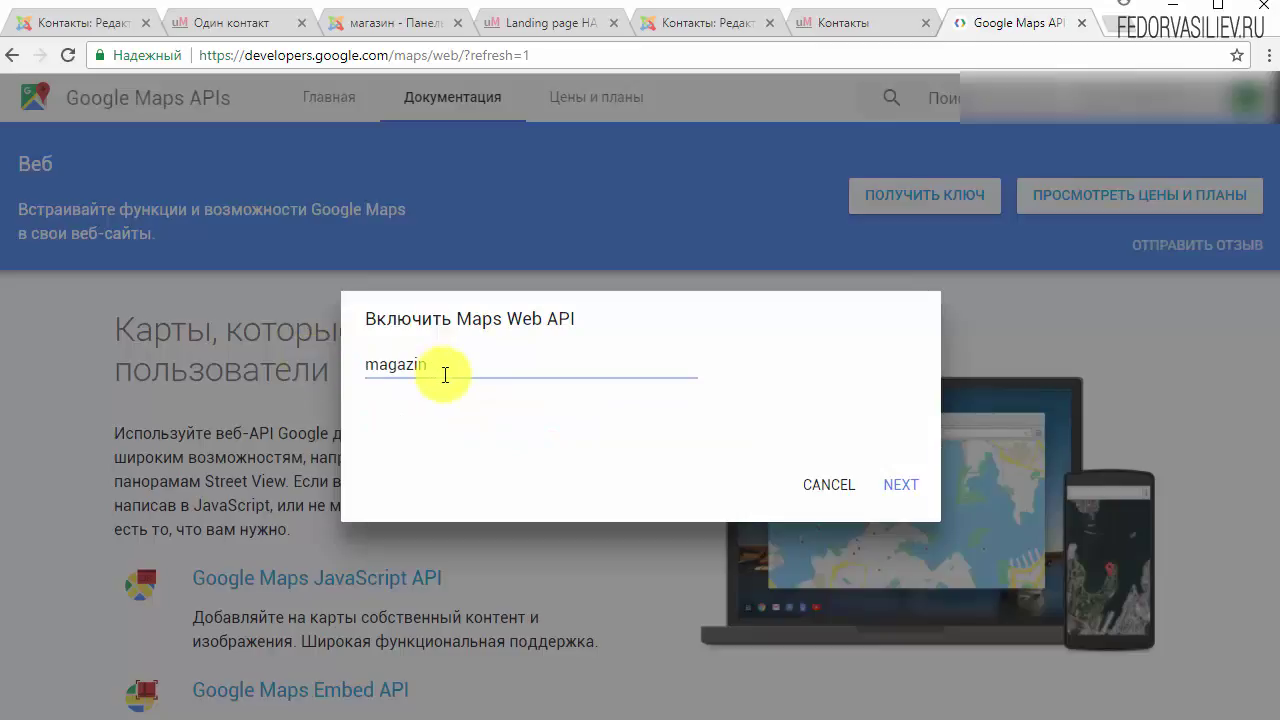
pyautogui.click(894, 484)
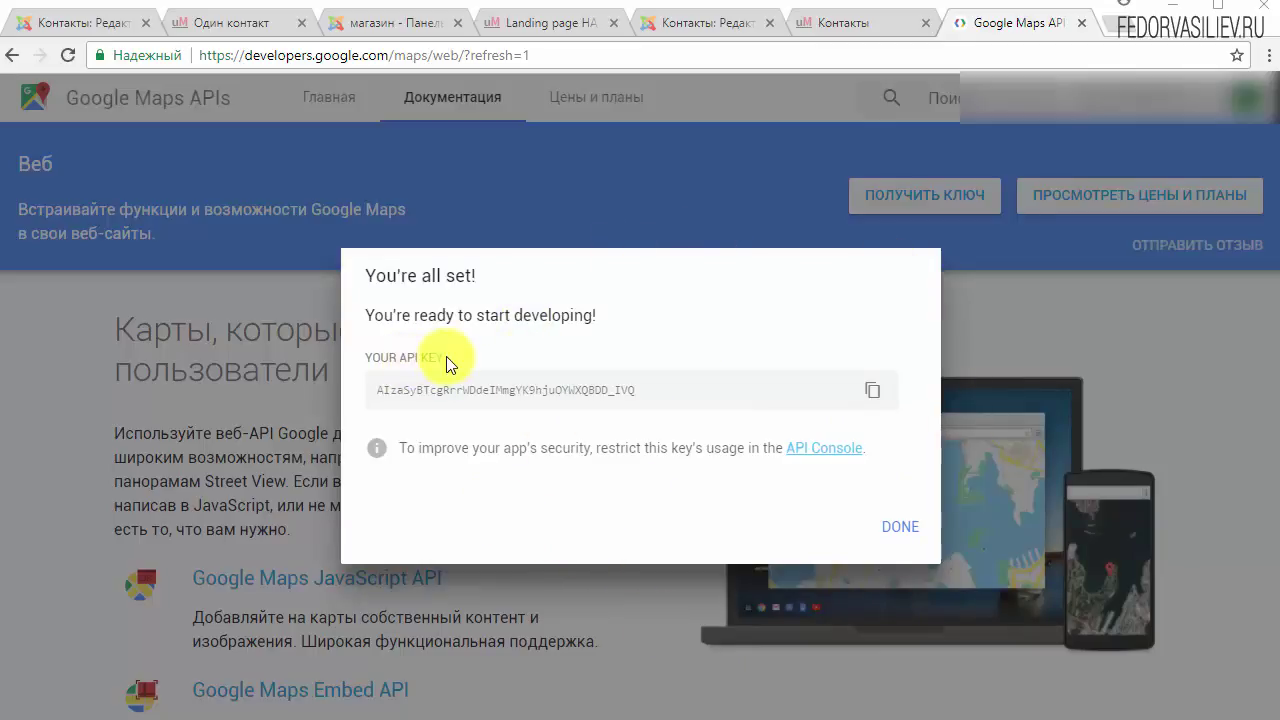
pyautogui.moveTo(446, 357); pyautogui.dragTo(366, 357)
pyautogui.click(467, 393)
pyautogui.moveTo(640, 391); pyautogui.dragTo(500, 391)
pyautogui.click(371, 390)
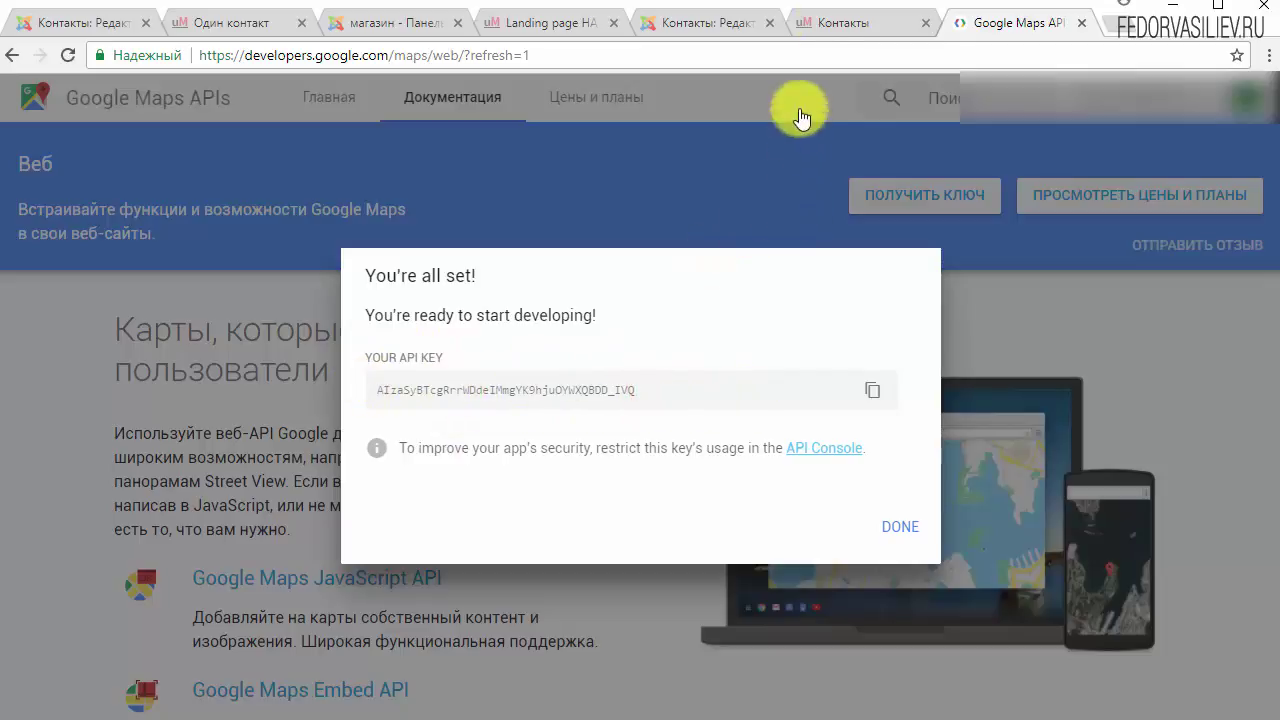
# Step: Close the Контакты contact editor after glancing at the demo map and live page
pyautogui.click(223, 22)
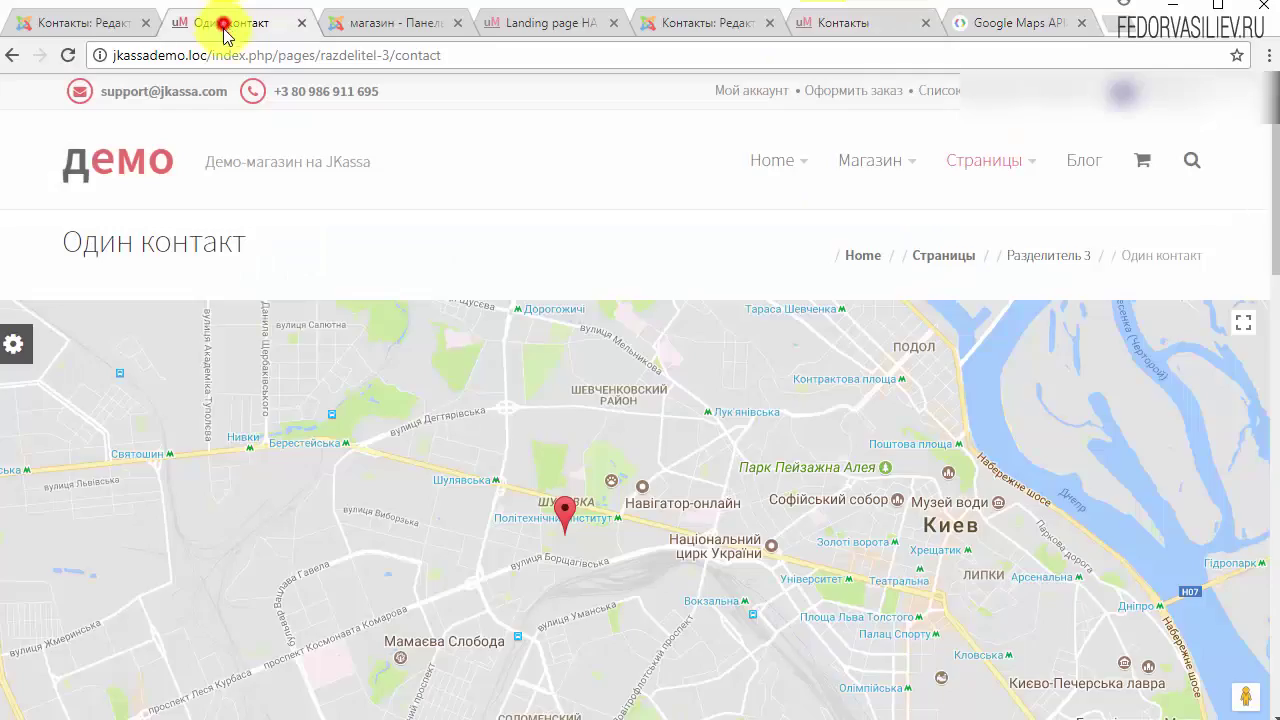
pyautogui.scroll(-3, 343, 366)
pyautogui.scroll(3, 340, 367)
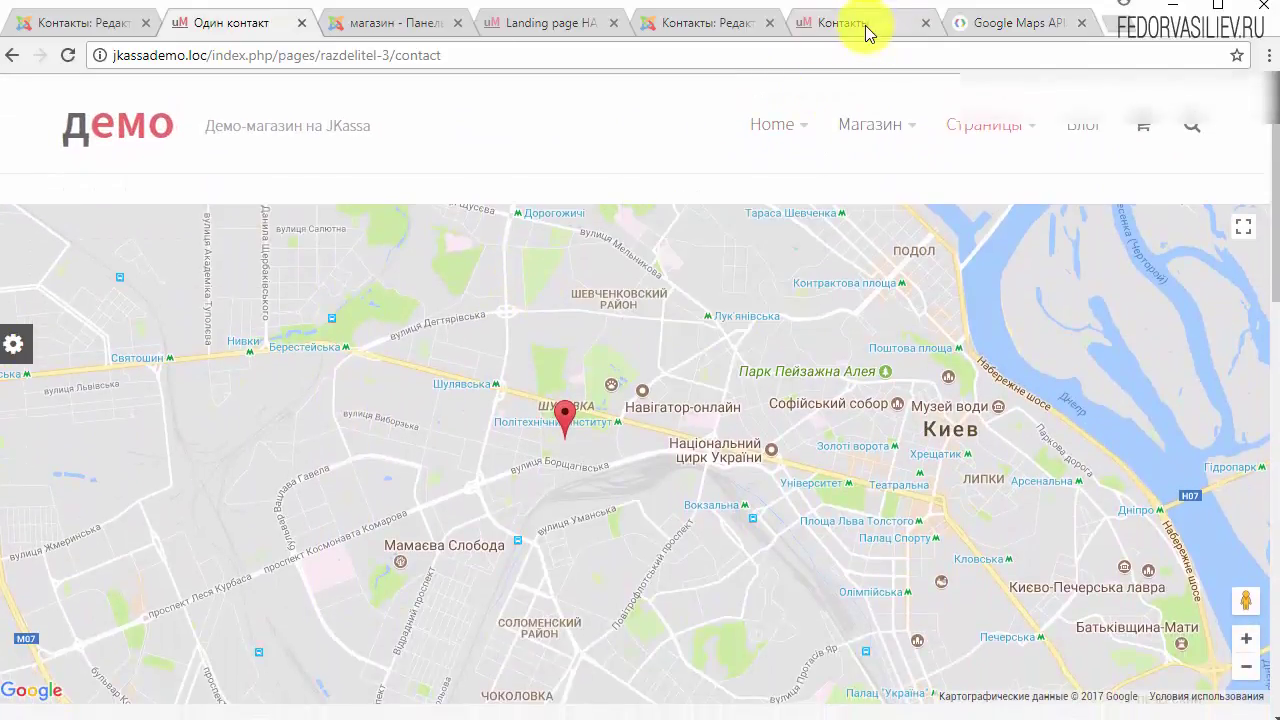
pyautogui.click(866, 30)
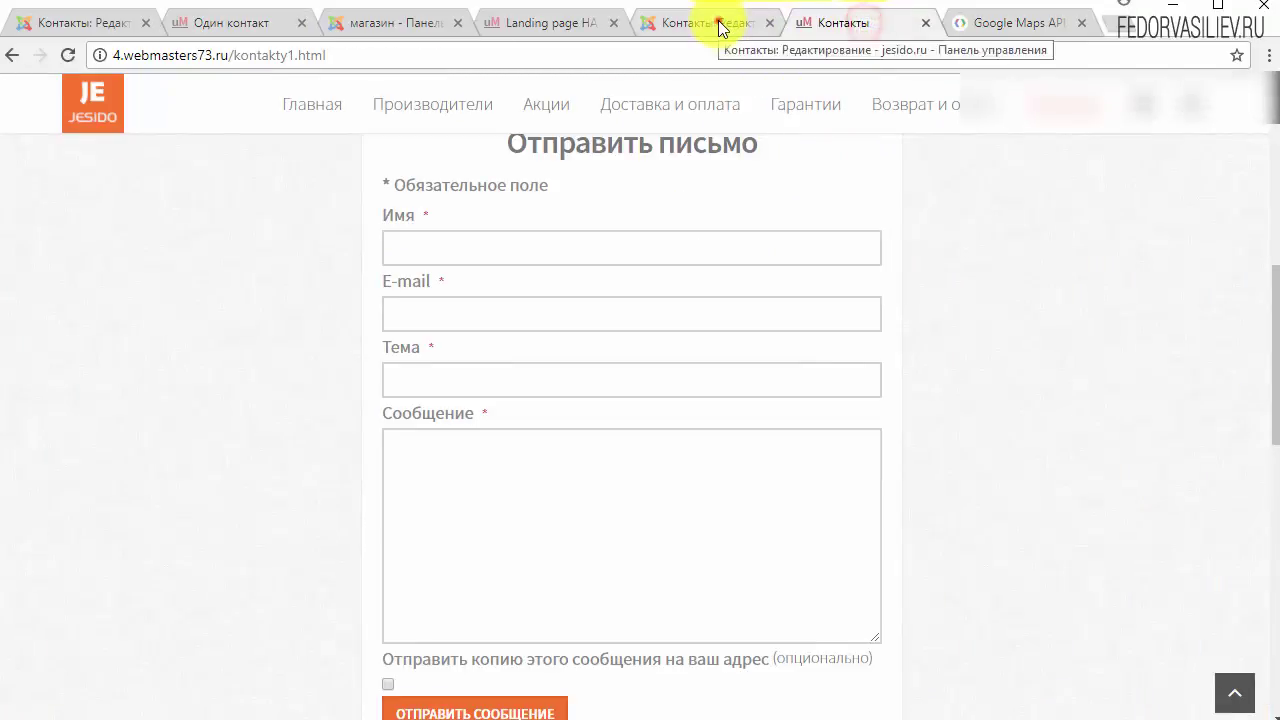
pyautogui.click(718, 22)
pyautogui.click(833, 181)
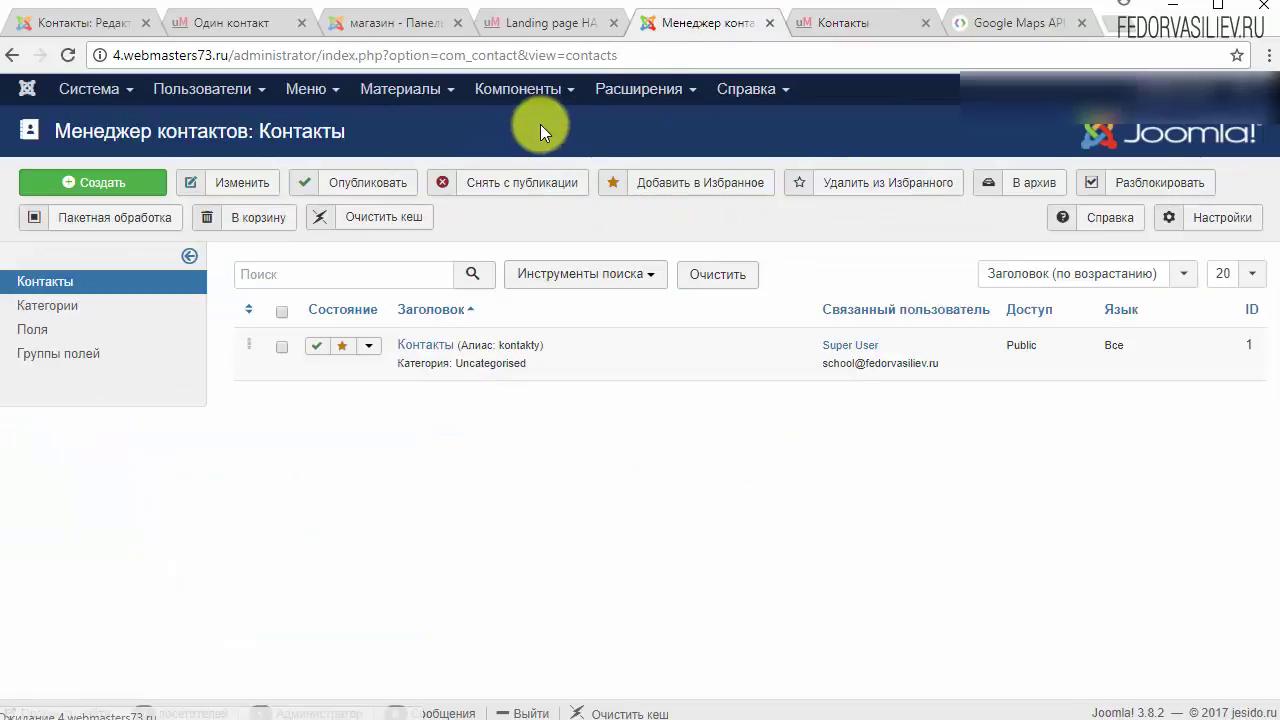
# Step: Open the GS uMarket - По умолчанию style from Расширения > Шаблоны > Стили
pyautogui.click(640, 89)
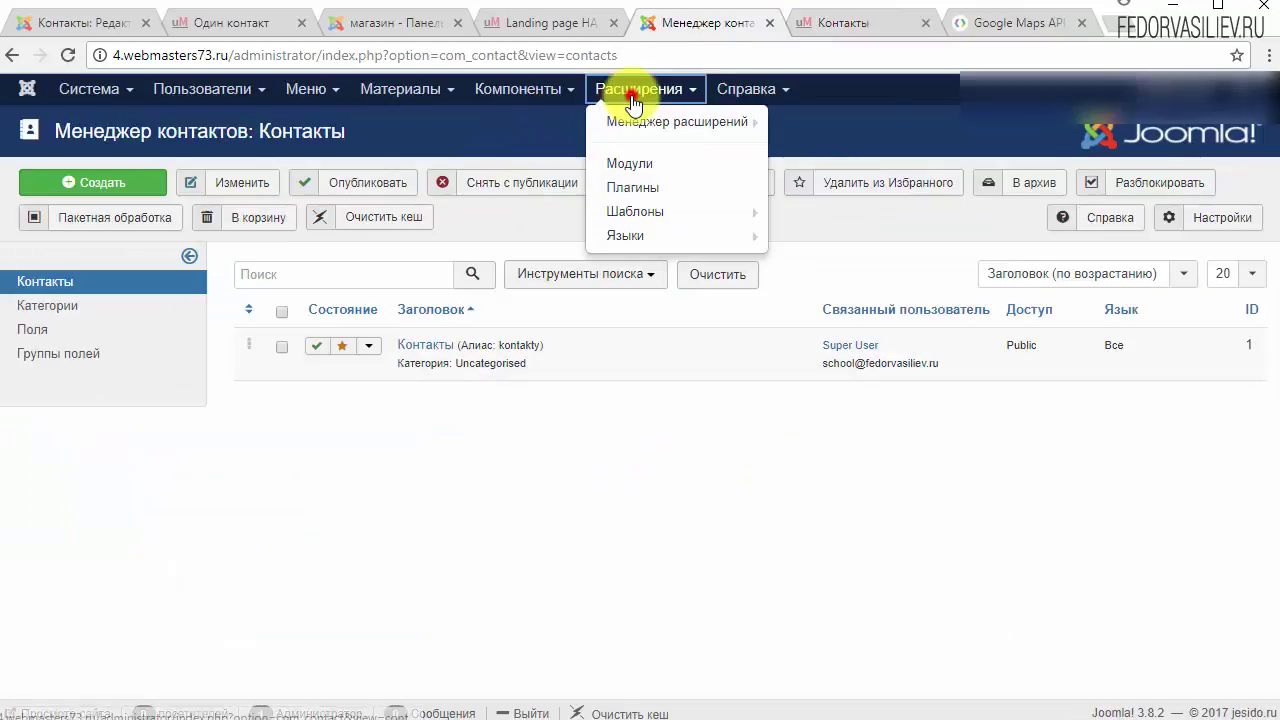
pyautogui.click(628, 215)
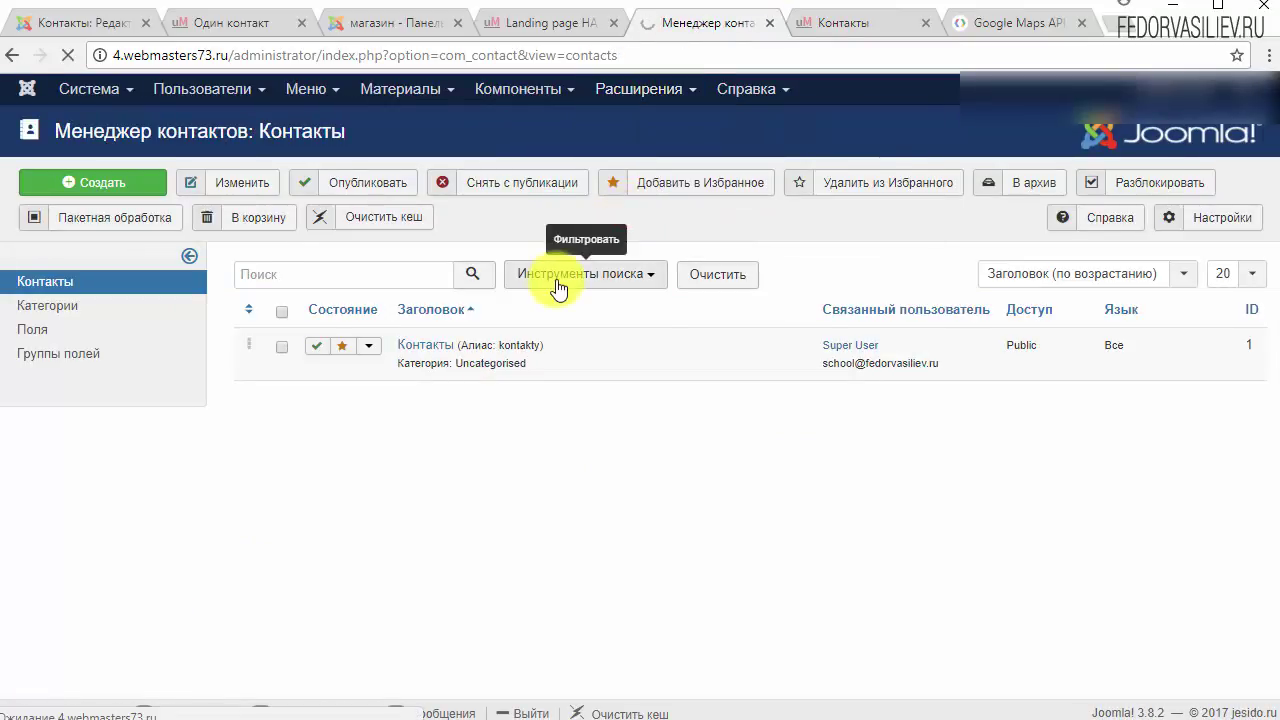
pyautogui.click(306, 377)
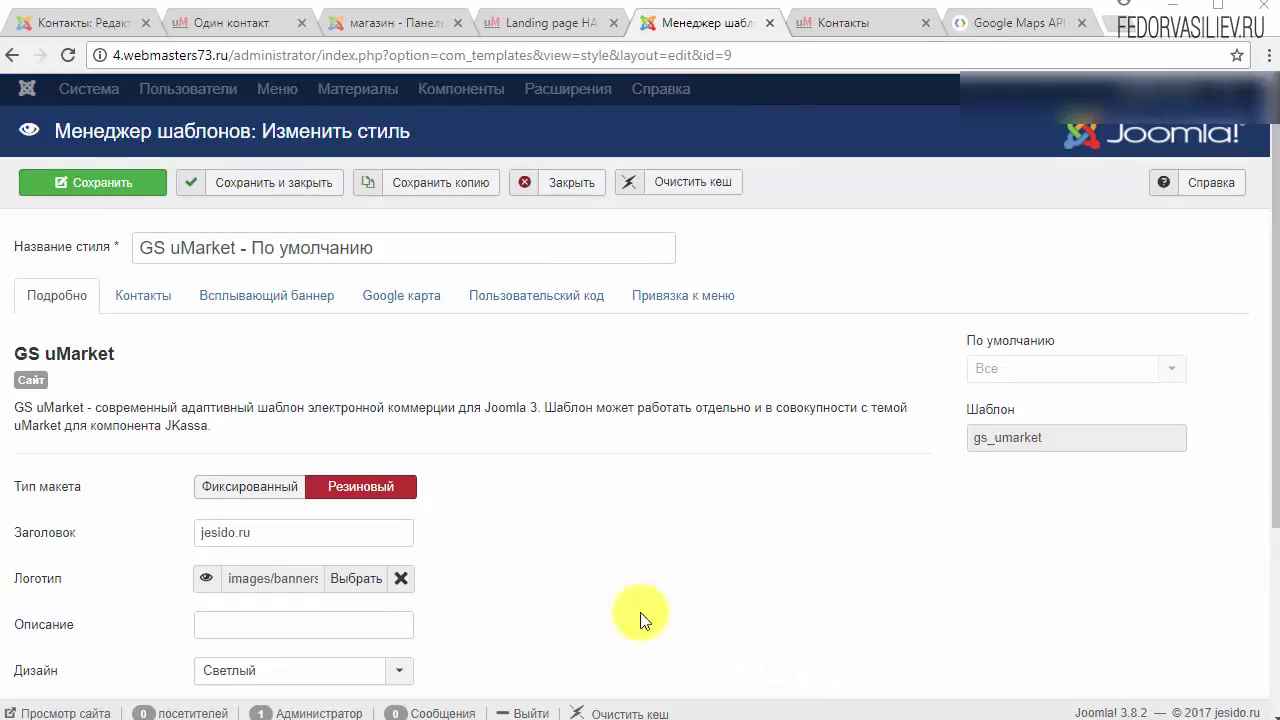
# Step: On the Google карта tab, set Избранные контакты and Один контакт to Показать
pyautogui.click(399, 305)
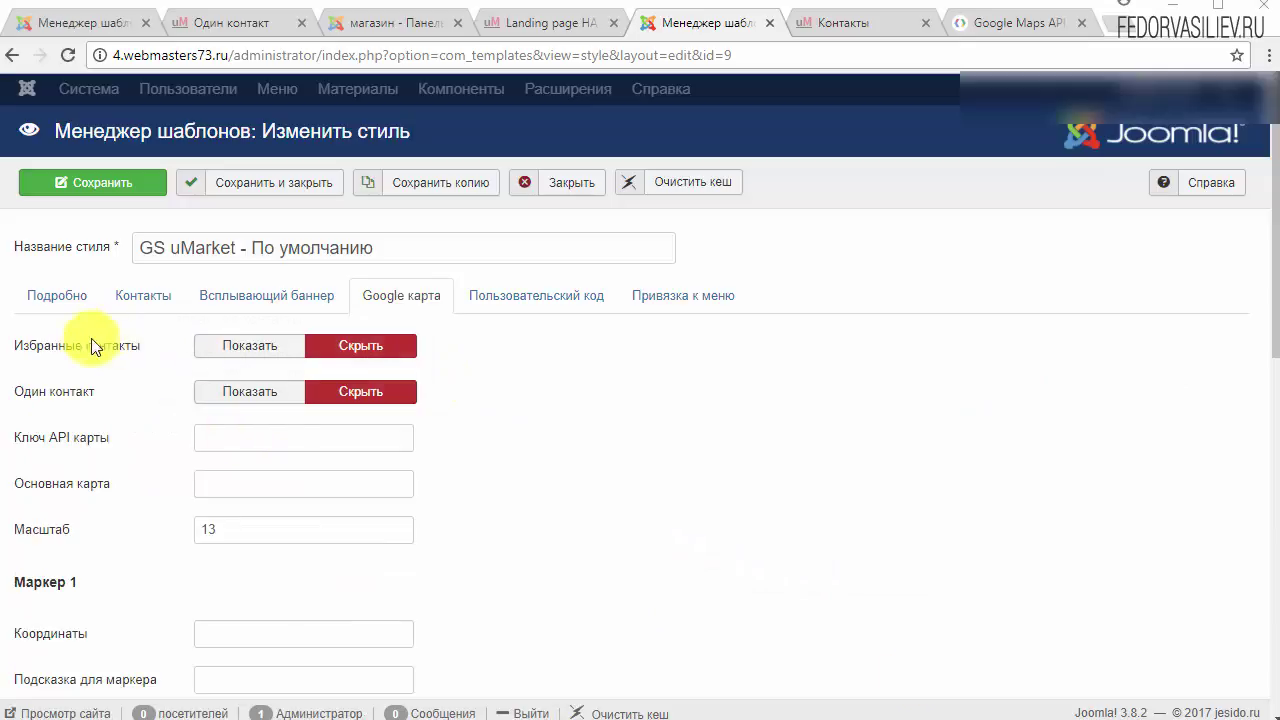
pyautogui.moveTo(88, 352)
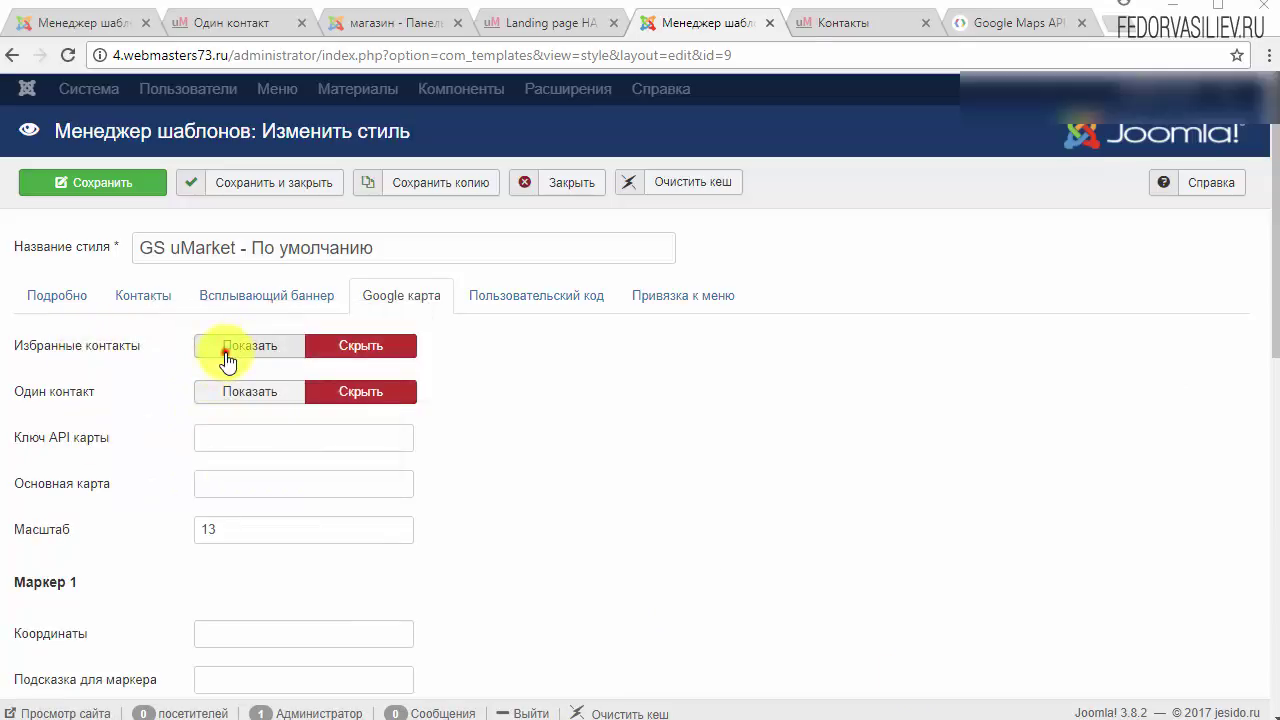
pyautogui.click(226, 350)
pyautogui.click(224, 391)
pyautogui.moveTo(34, 394)
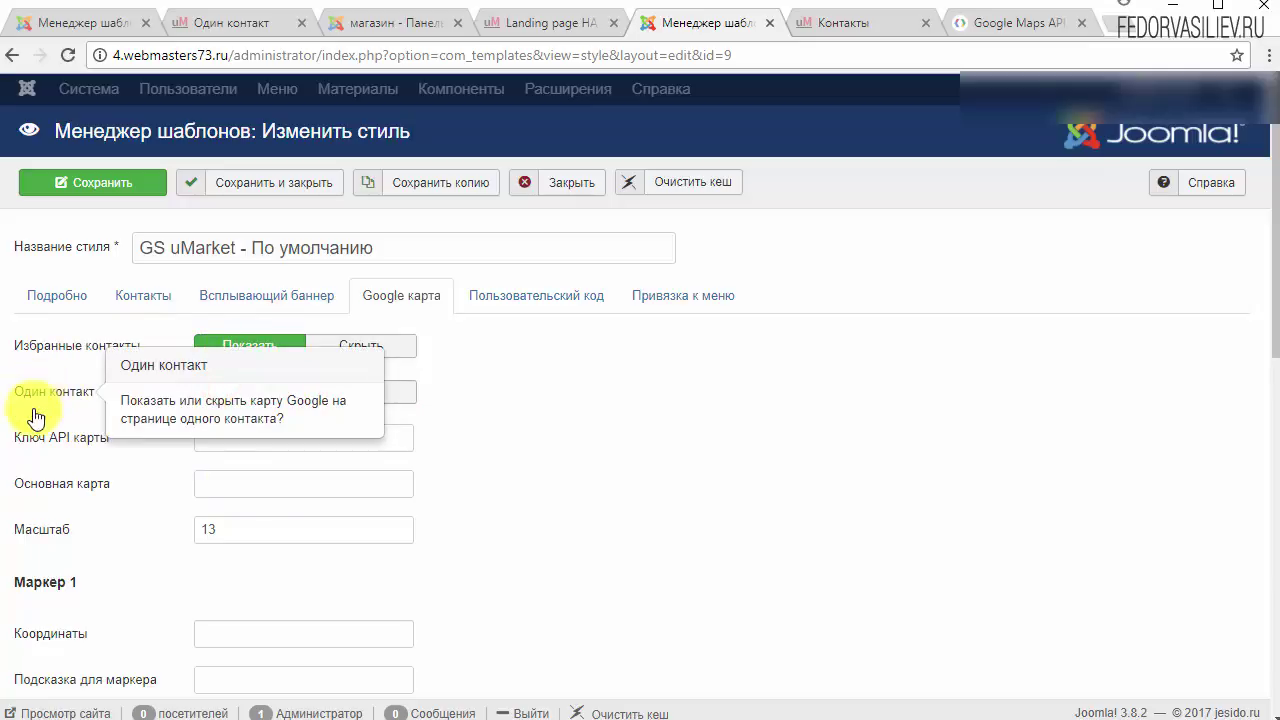
pyautogui.moveTo(27, 448)
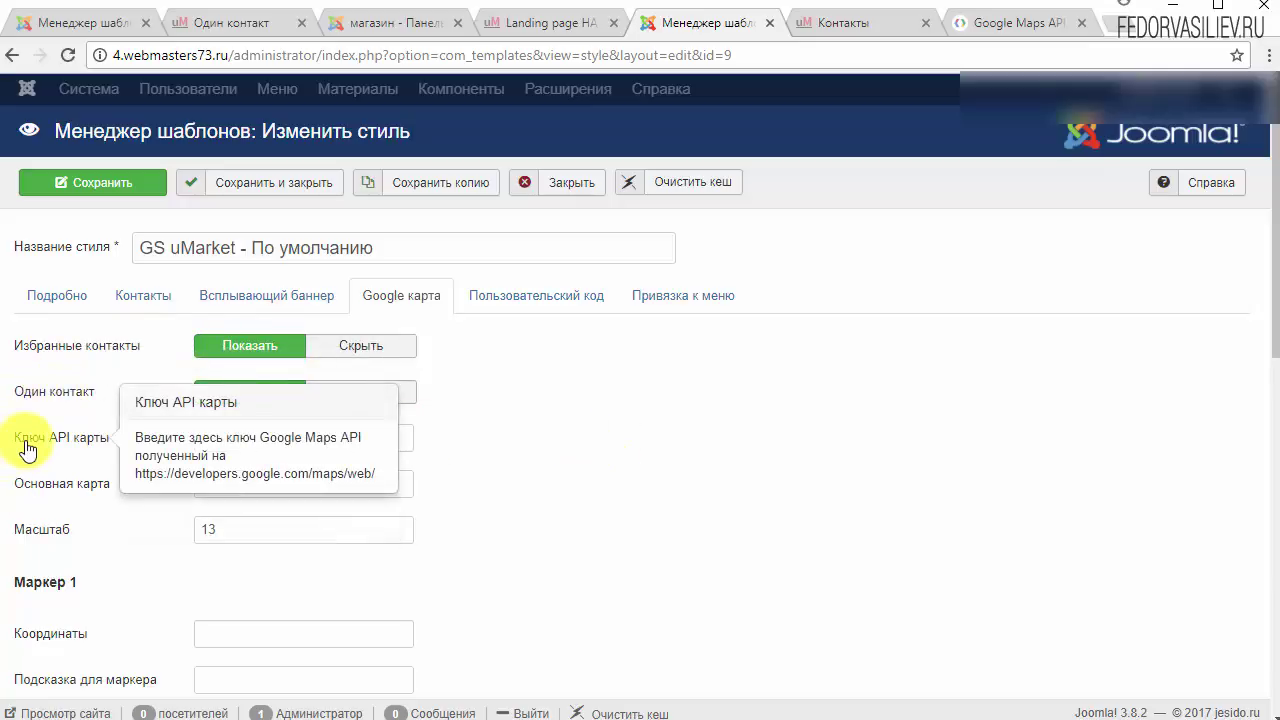
# Step: Copy the generated API key and paste it into the Ключ API карты field
pyautogui.click(1043, 20)
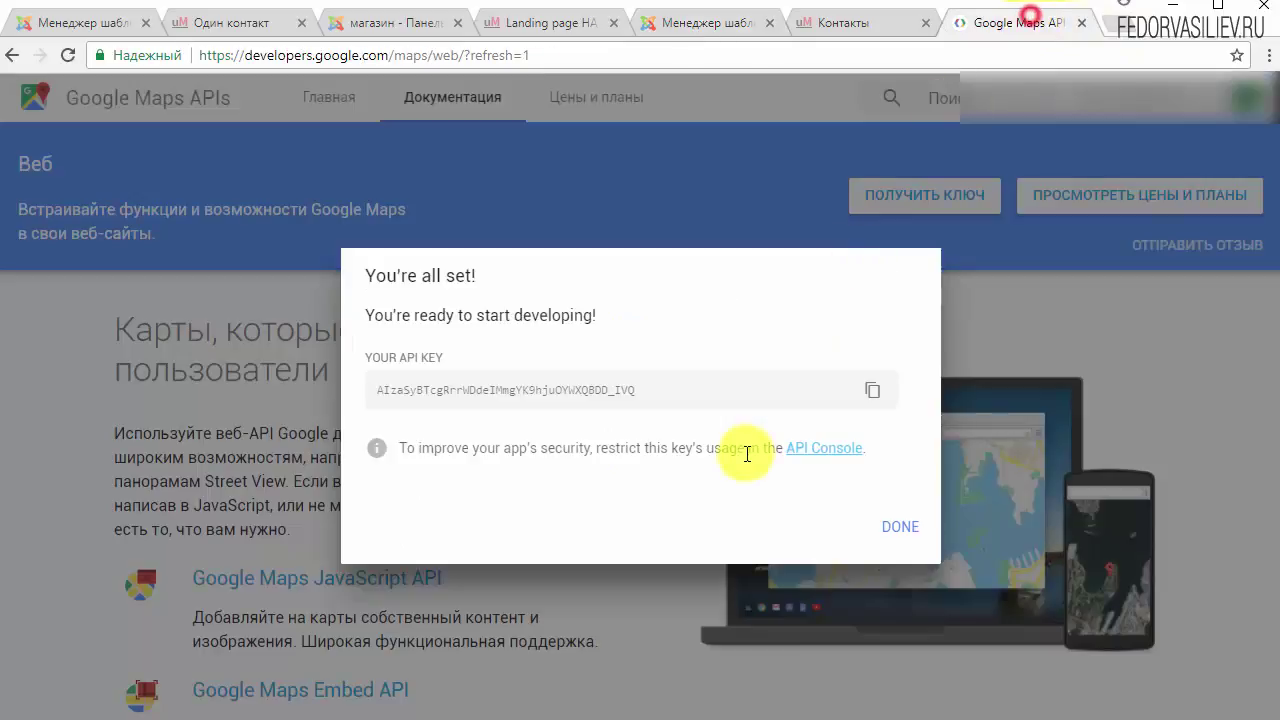
pyautogui.moveTo(651, 384); pyautogui.dragTo(595, 392)
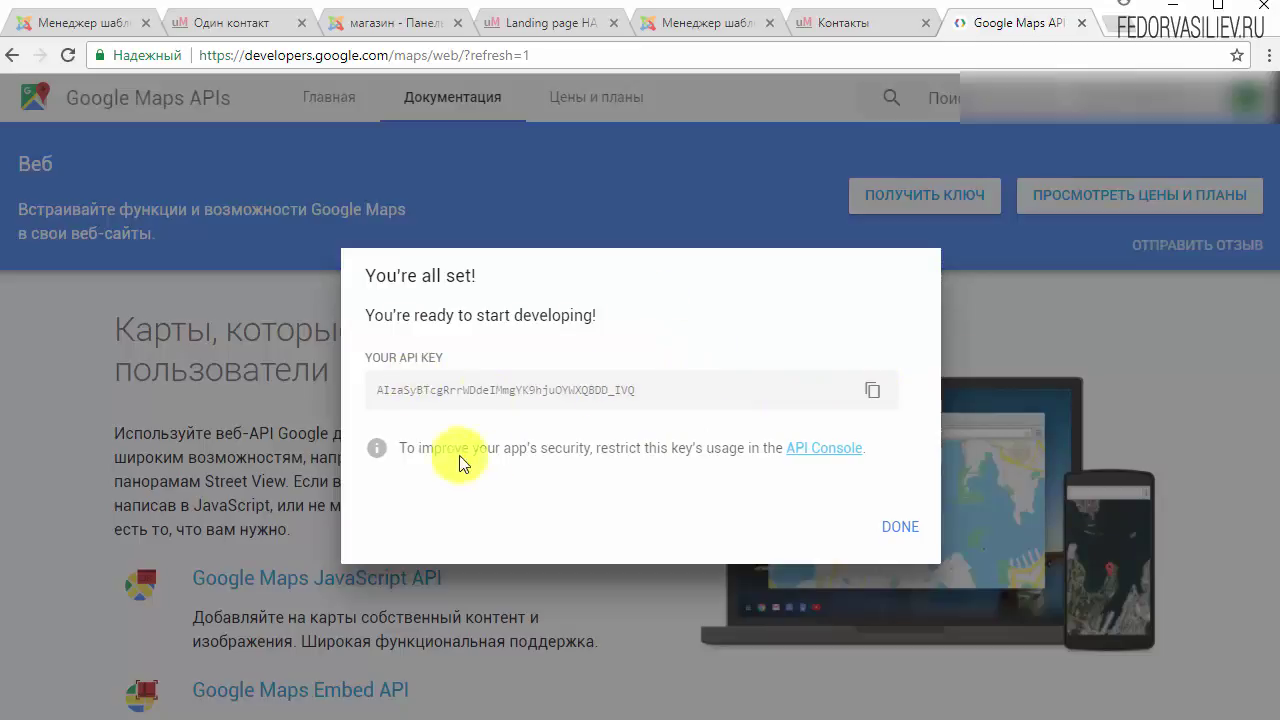
pyautogui.click(737, 23)
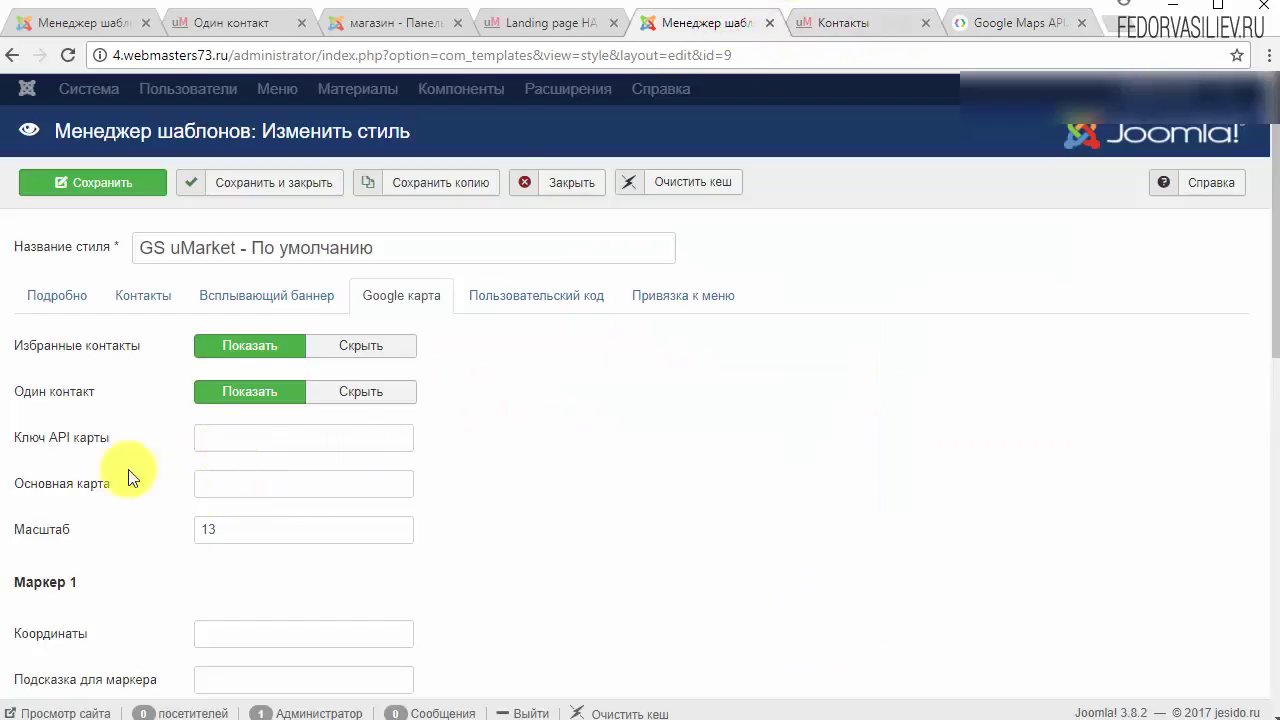
pyautogui.moveTo(92, 455)
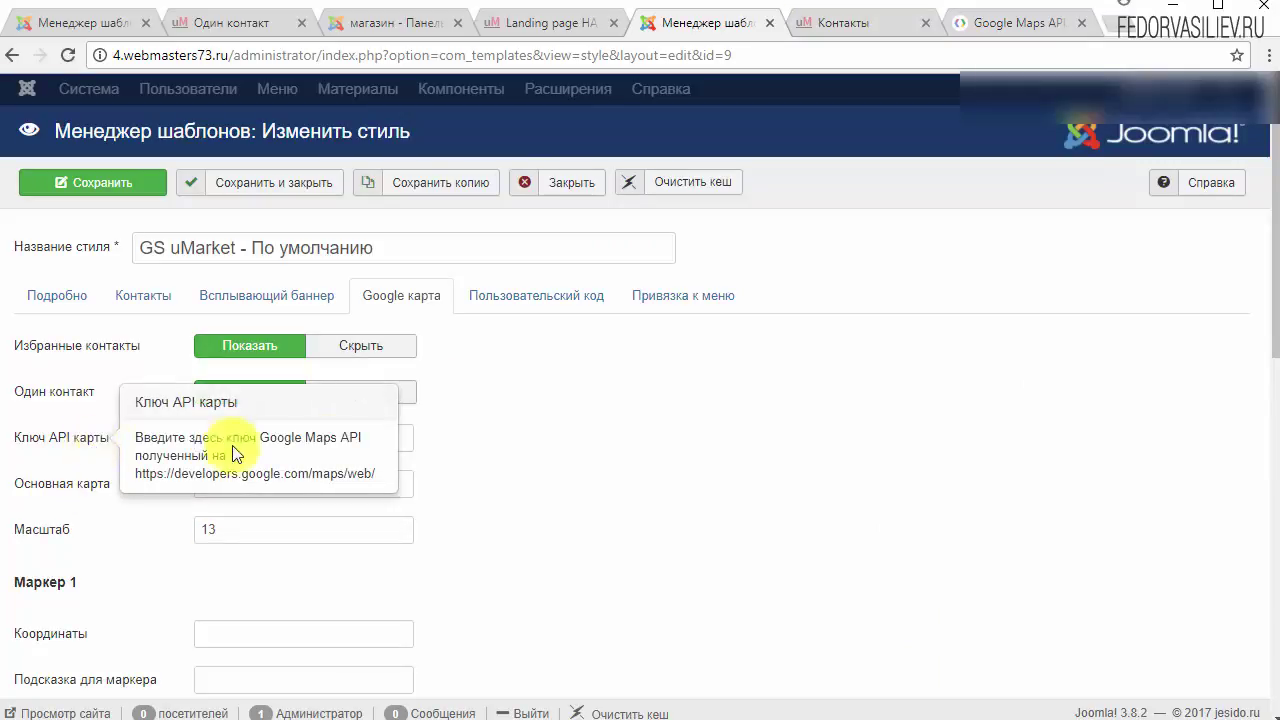
pyautogui.click(329, 440)
pyautogui.rightClick(329, 440)
pyautogui.click(357, 565)
pyautogui.click(583, 482)
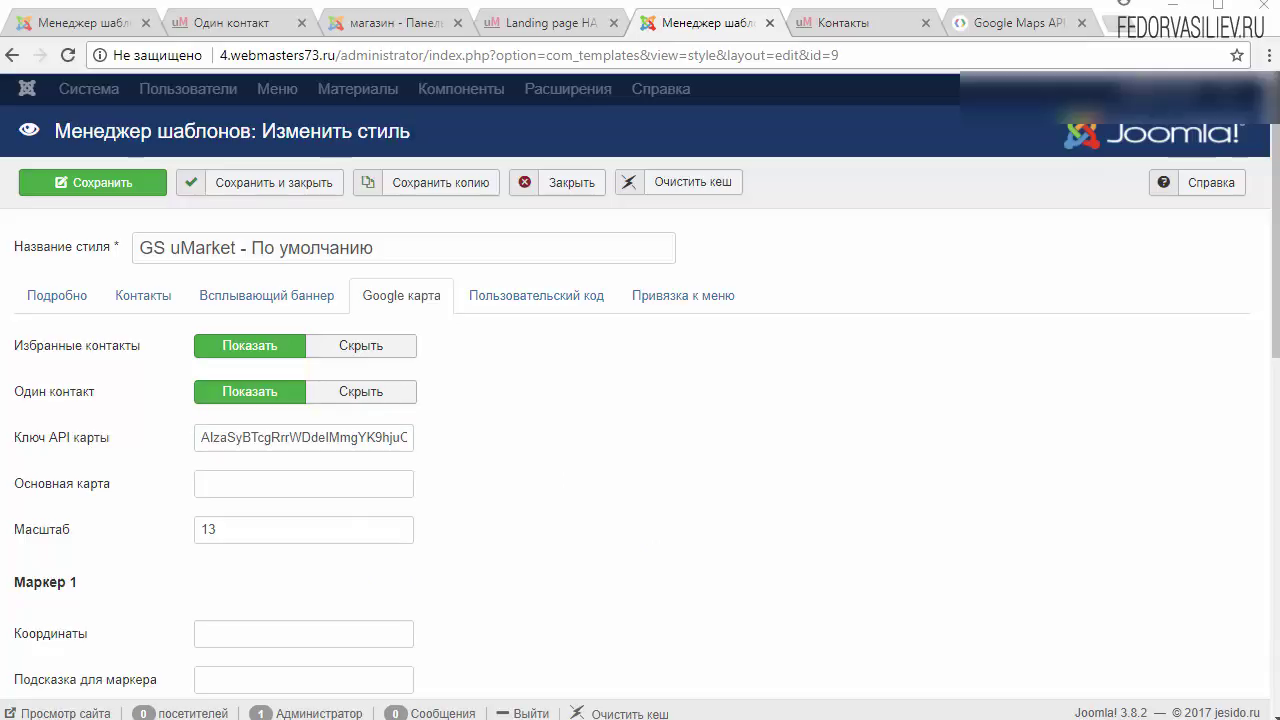
pyautogui.moveTo(18, 502)
pyautogui.click(989, 29)
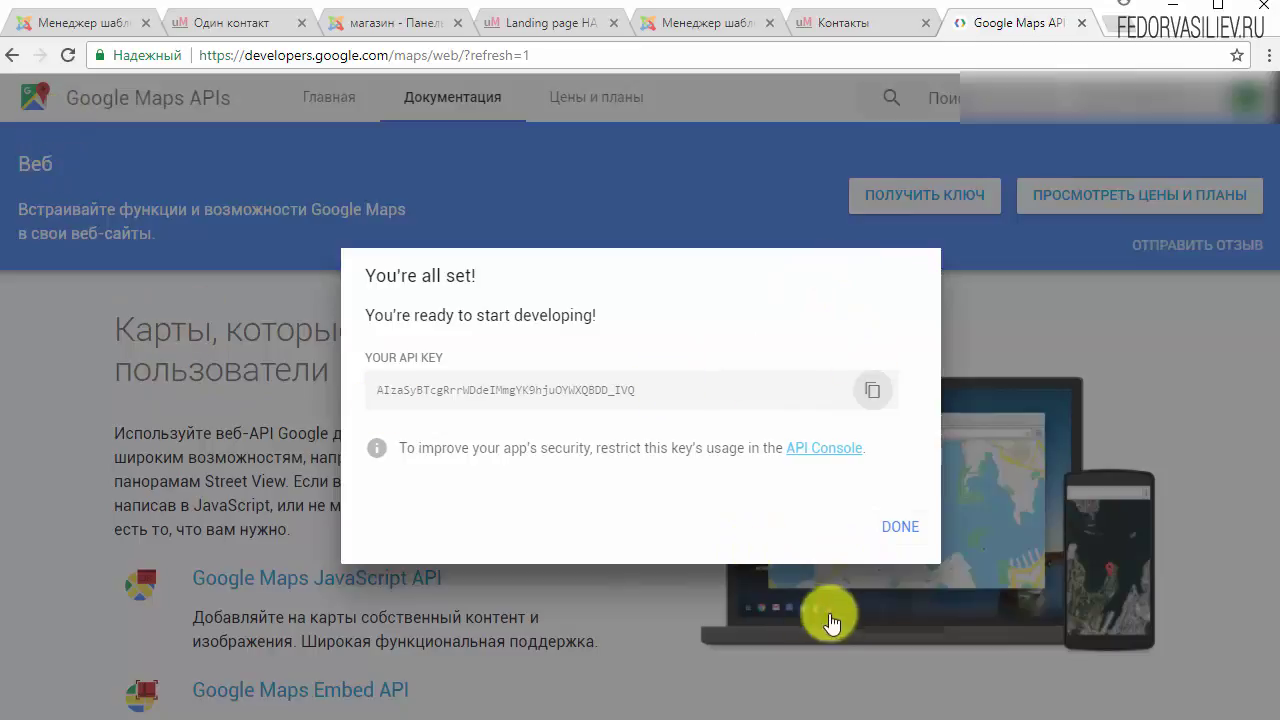
# Step: Close the API key dialog and open Google Maps
pyautogui.click(889, 540)
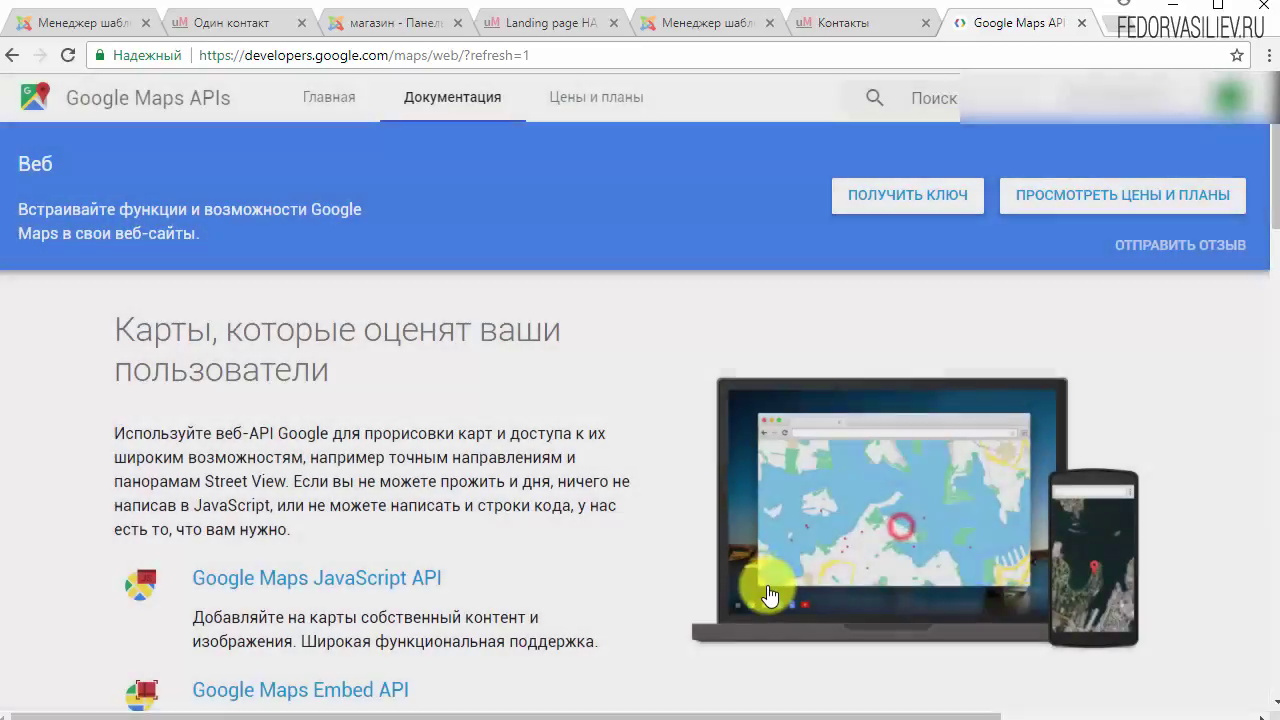
pyautogui.scroll(-2, 752, 566)
pyautogui.scroll(2, 752, 563)
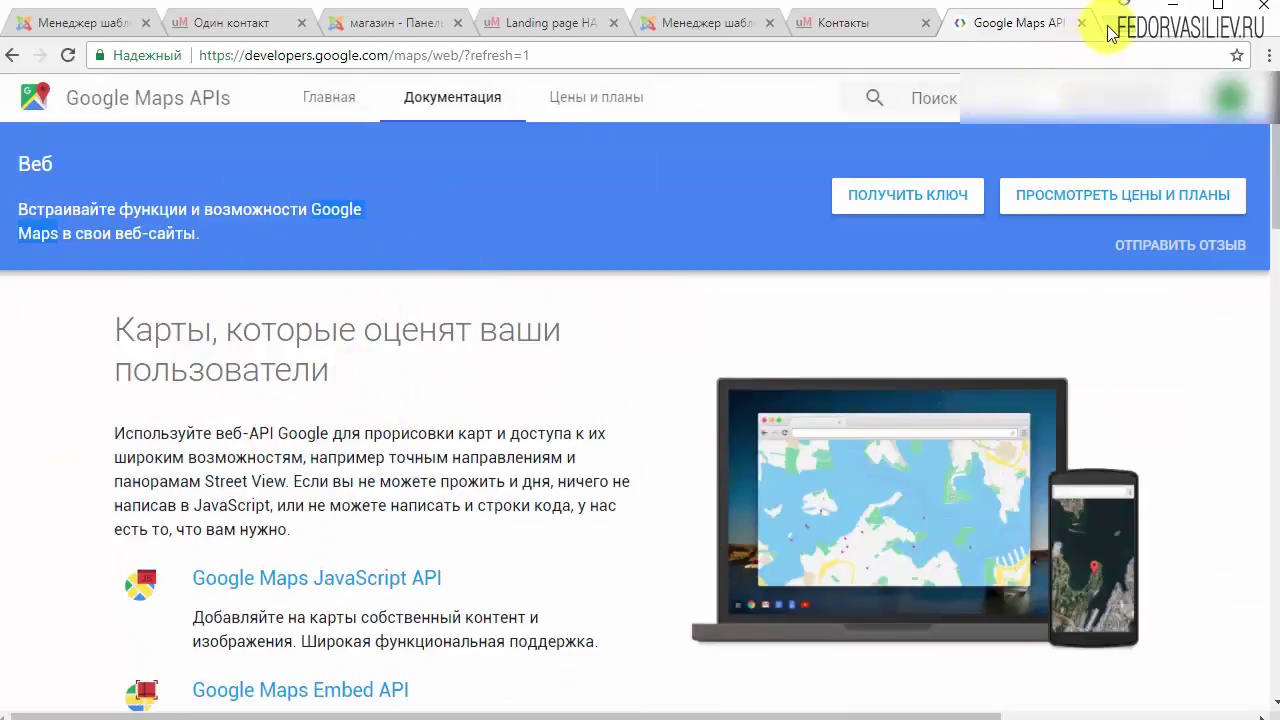
pyautogui.moveTo(1110, 33); pyautogui.dragTo(1108, 30)
pyautogui.click(195, 258)
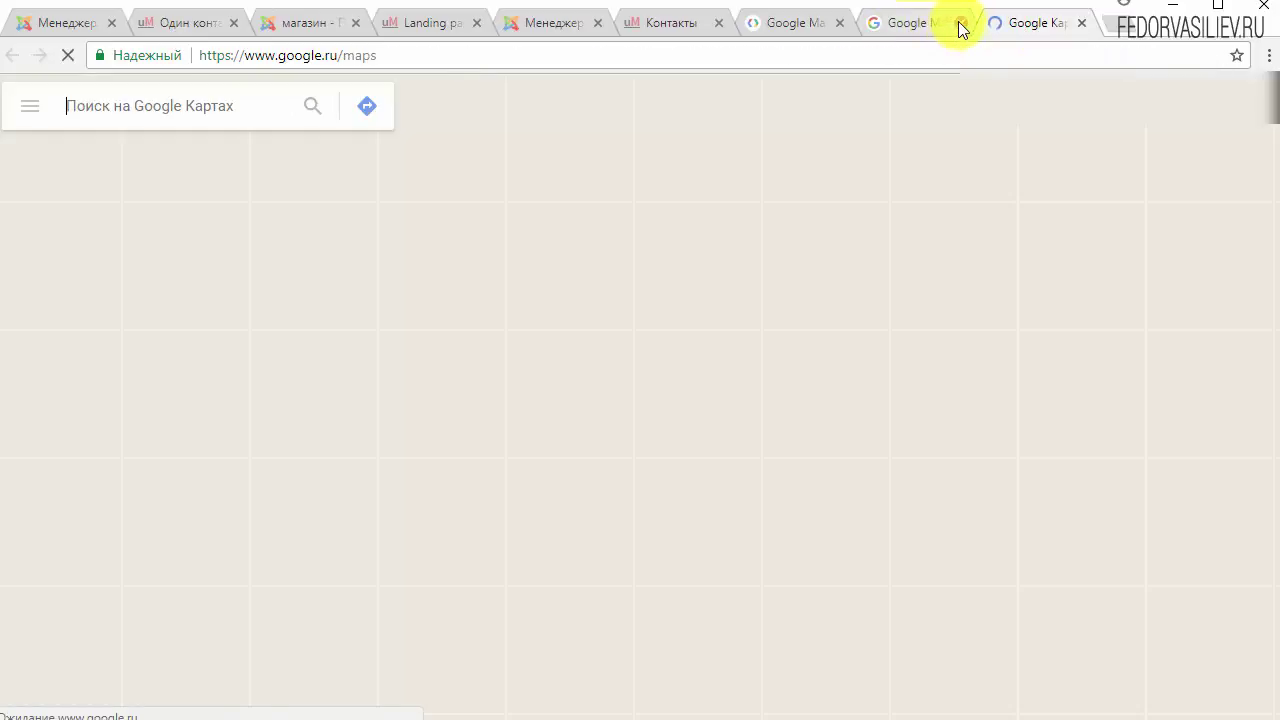
pyautogui.click(961, 22)
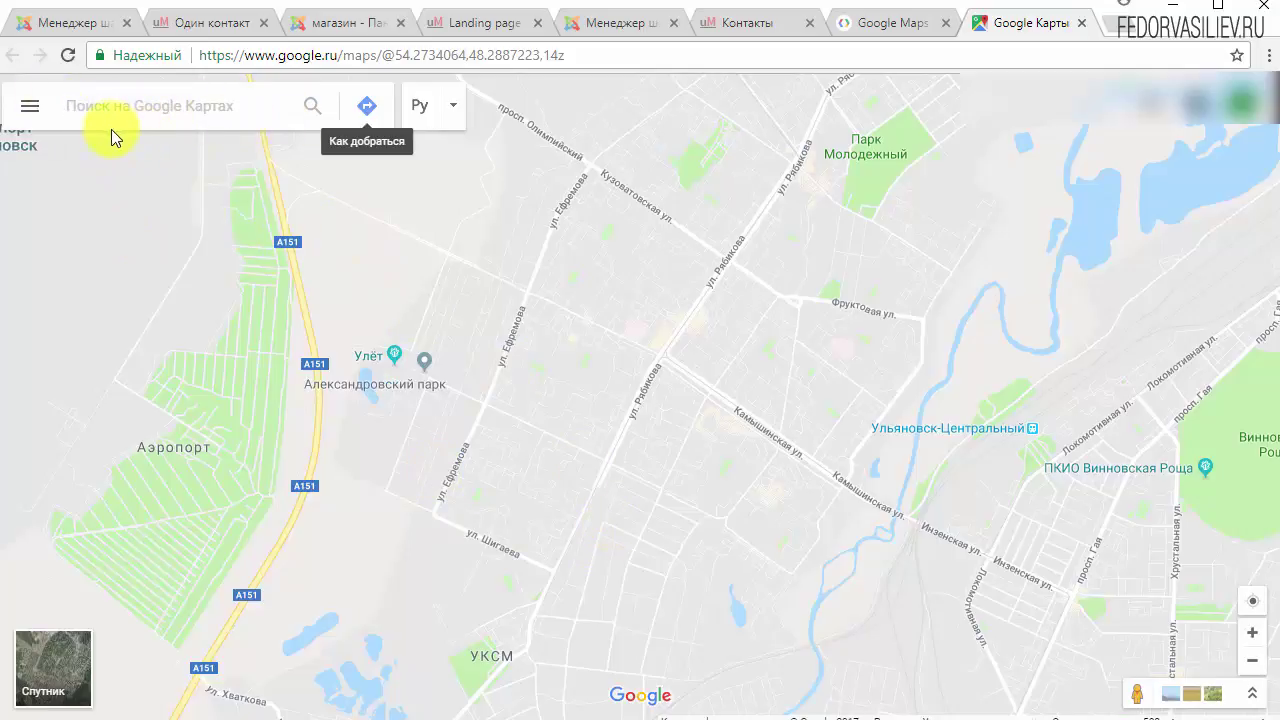
# Step: Search 'ульяновск новосо' and open the Школа № 64 place on Новосондецкий бульвар
pyautogui.click(203, 113)
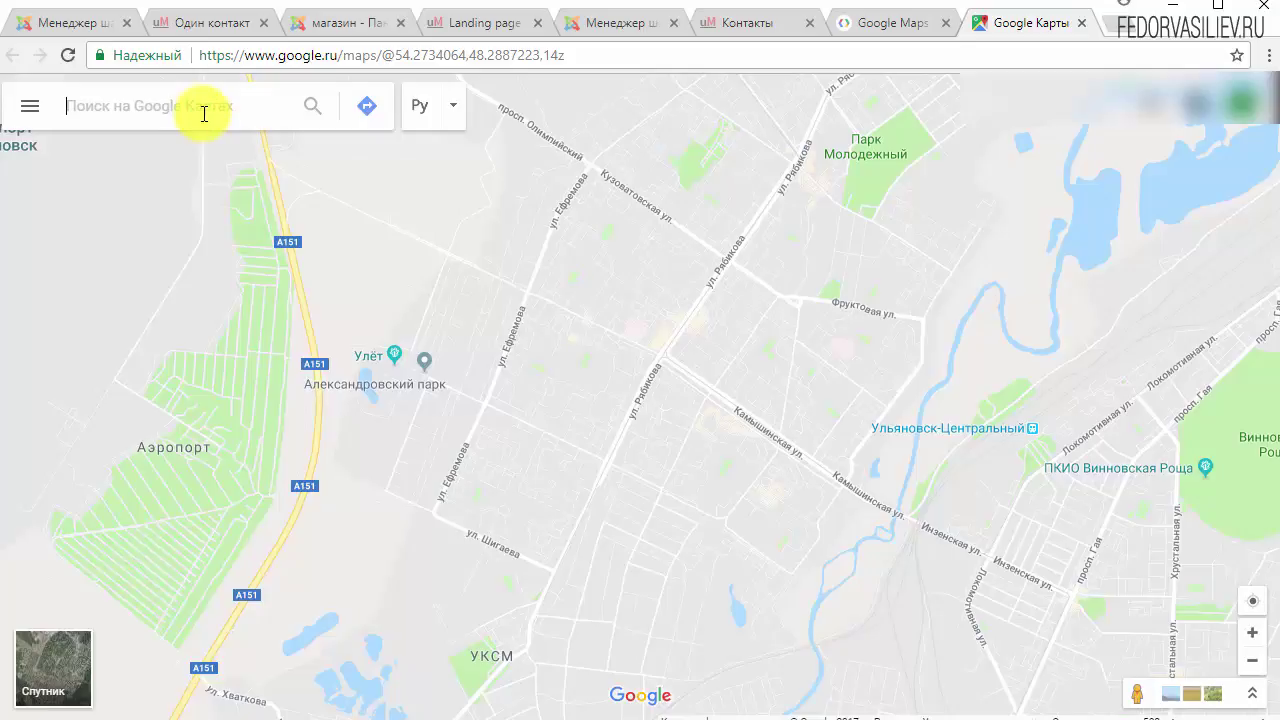
pyautogui.write('ульяновск новосо')
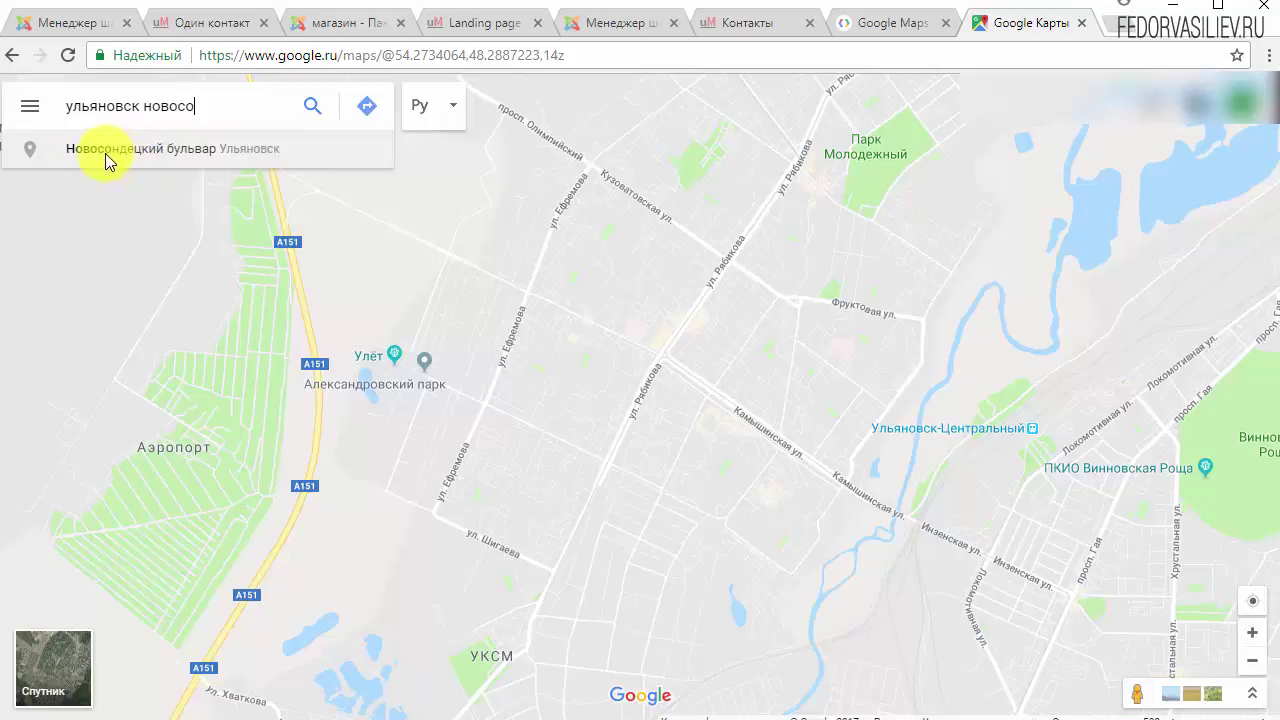
pyautogui.click(194, 158)
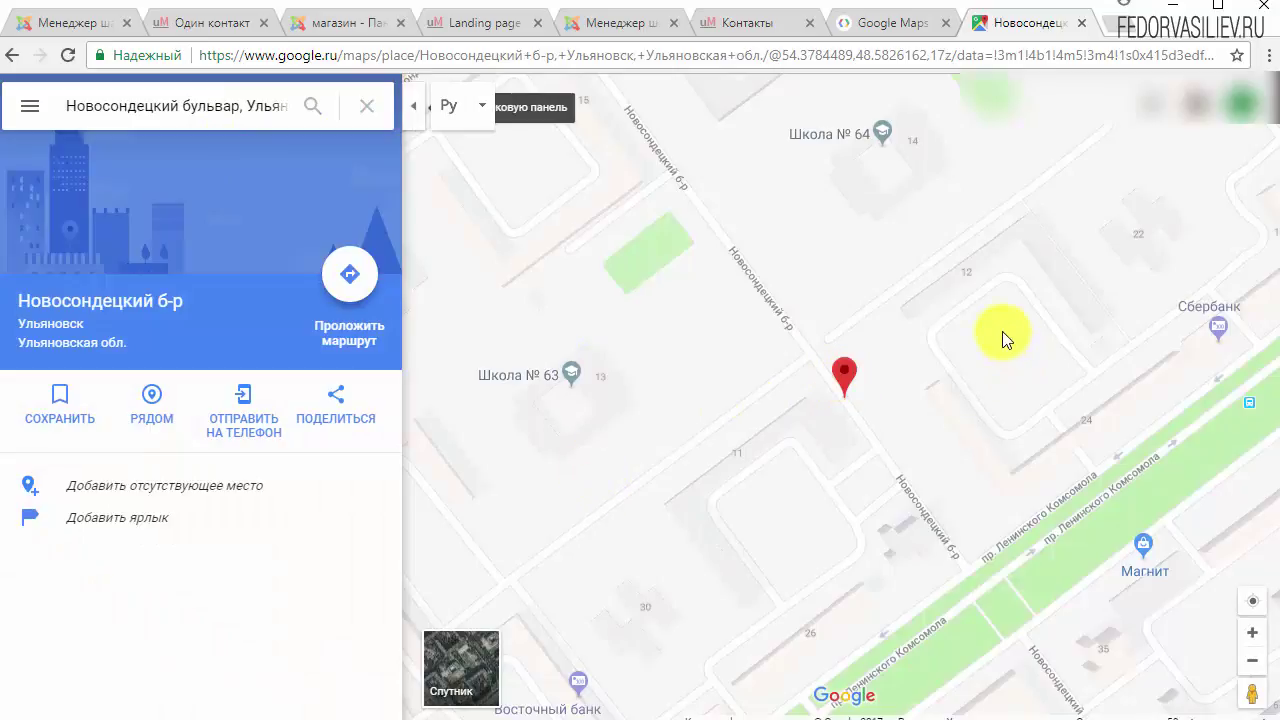
pyautogui.moveTo(1001, 295); pyautogui.dragTo(700, 449)
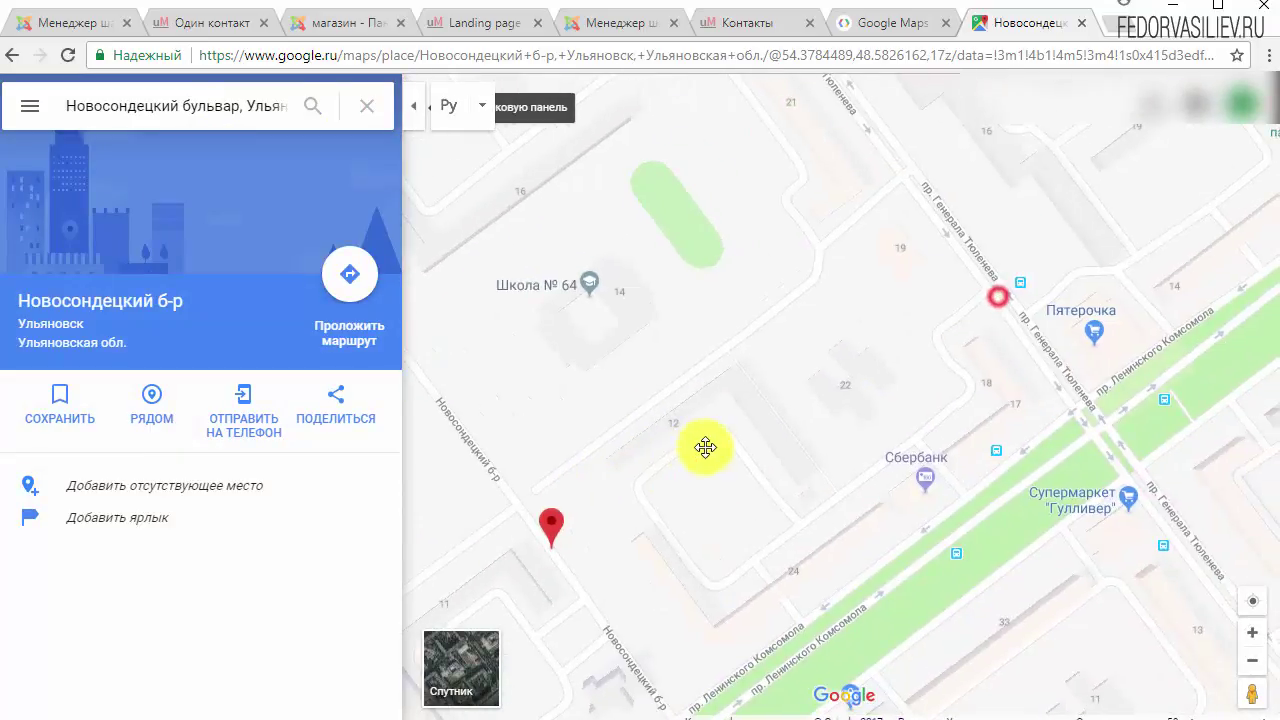
pyautogui.click(593, 313)
pyautogui.click(585, 317)
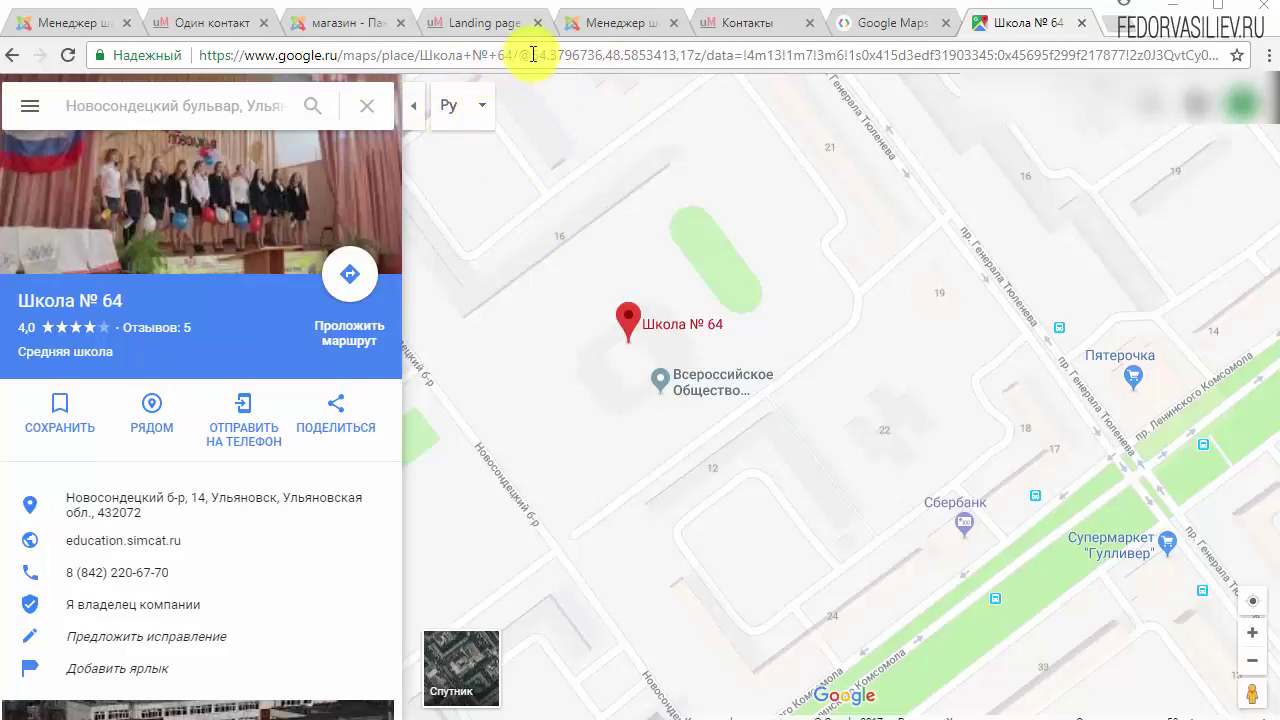
# Step: Select the coordinates 54.3796736,48.5853413 after @ in the place URL
pyautogui.moveTo(533, 55); pyautogui.dragTo(177, 54)
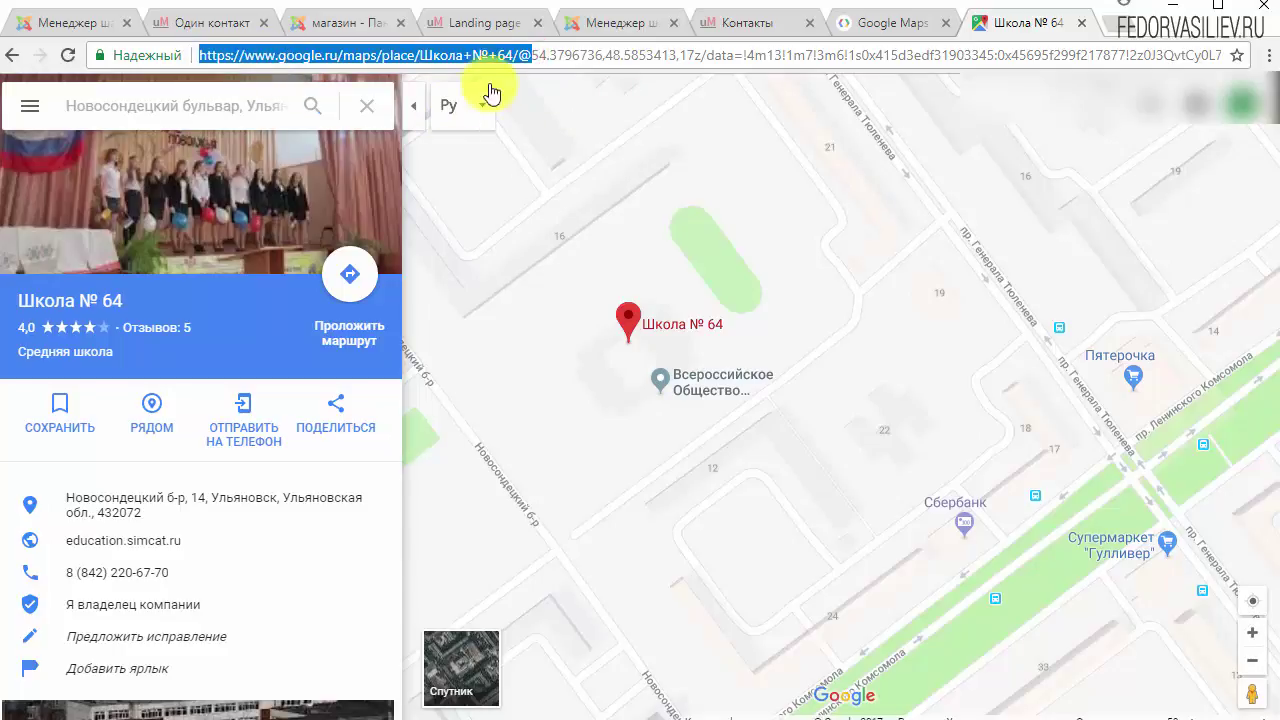
pyautogui.moveTo(504, 58); pyautogui.dragTo(527, 60)
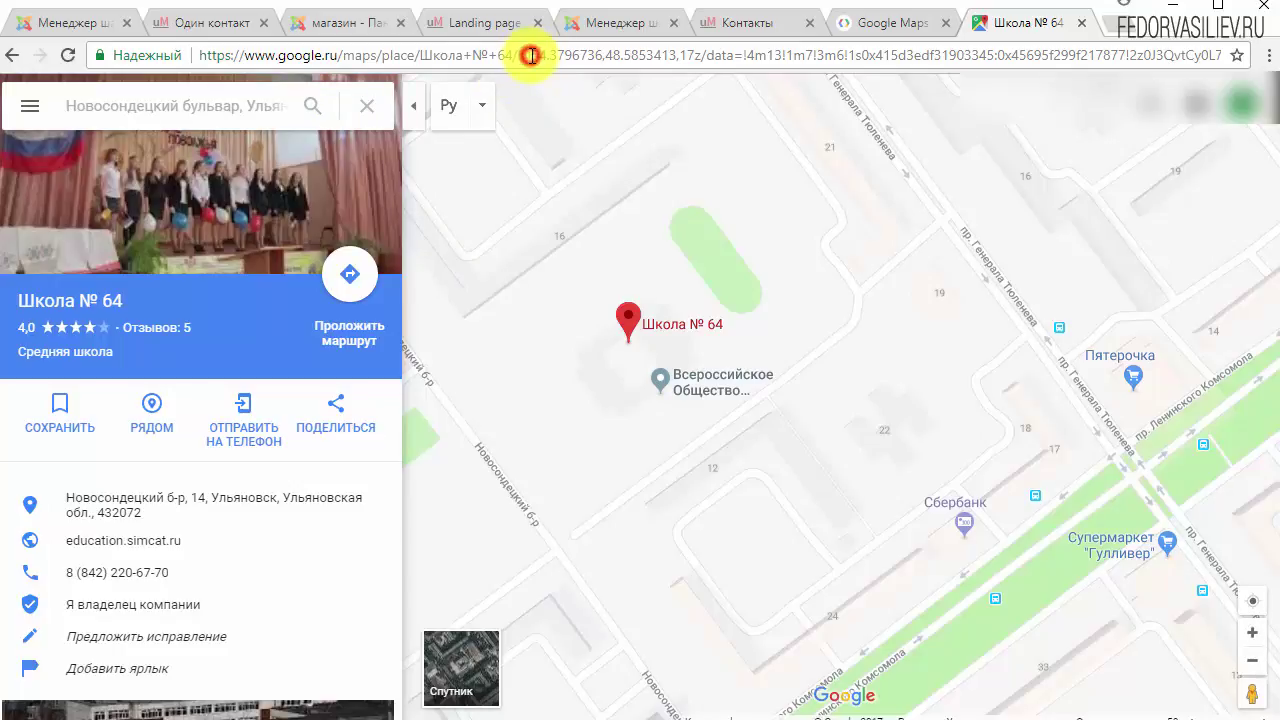
pyautogui.moveTo(530, 55); pyautogui.dragTo(679, 66)
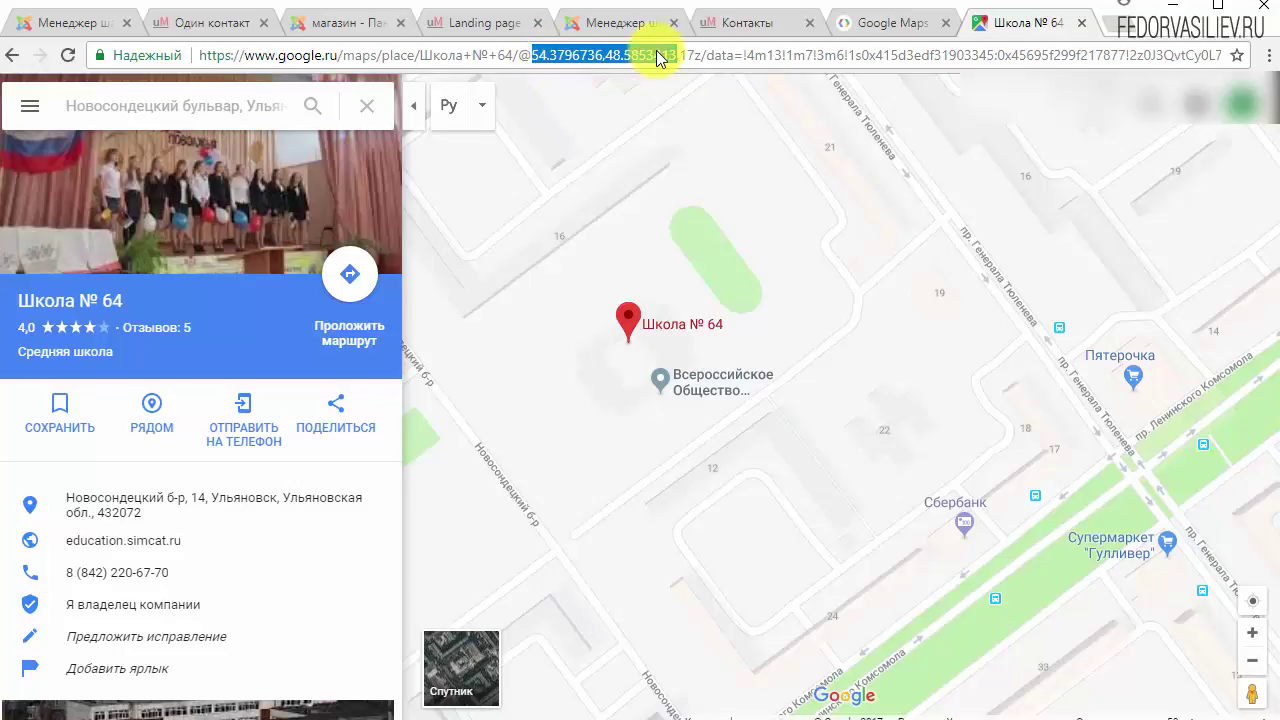
# Step: Review the template map's Масштаб value of 13
pyautogui.click(620, 25)
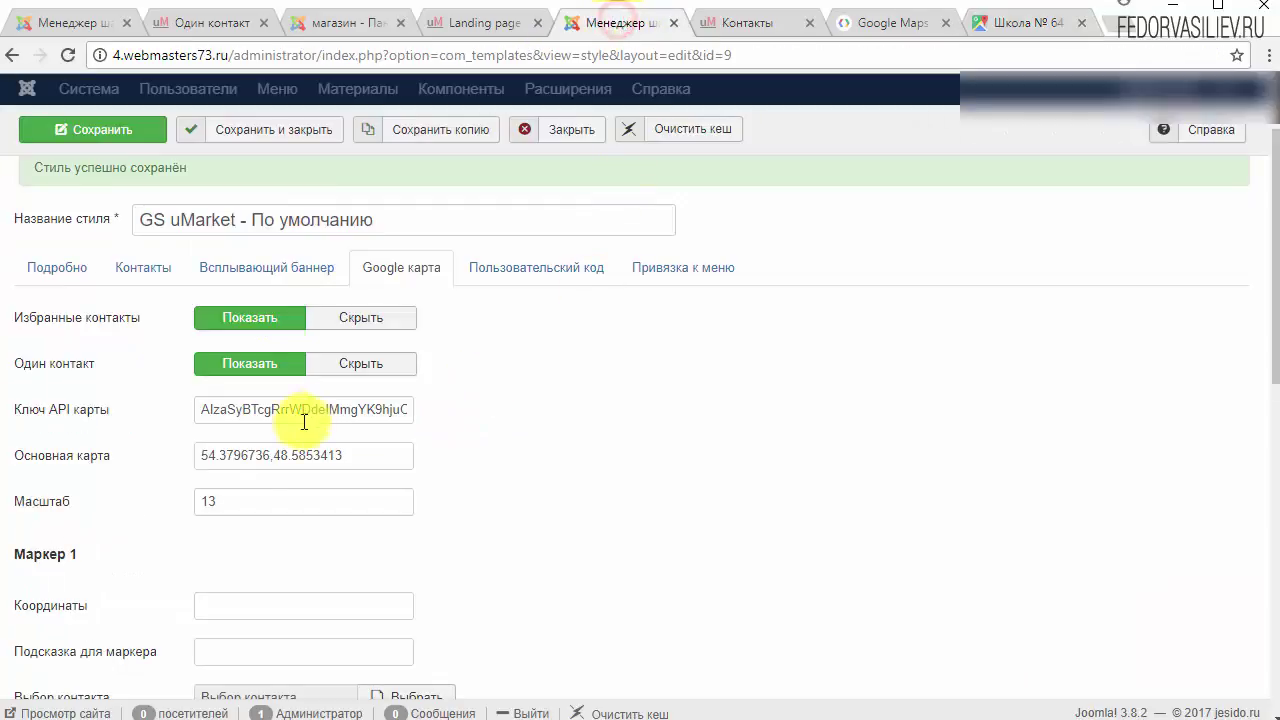
pyautogui.moveTo(94, 466)
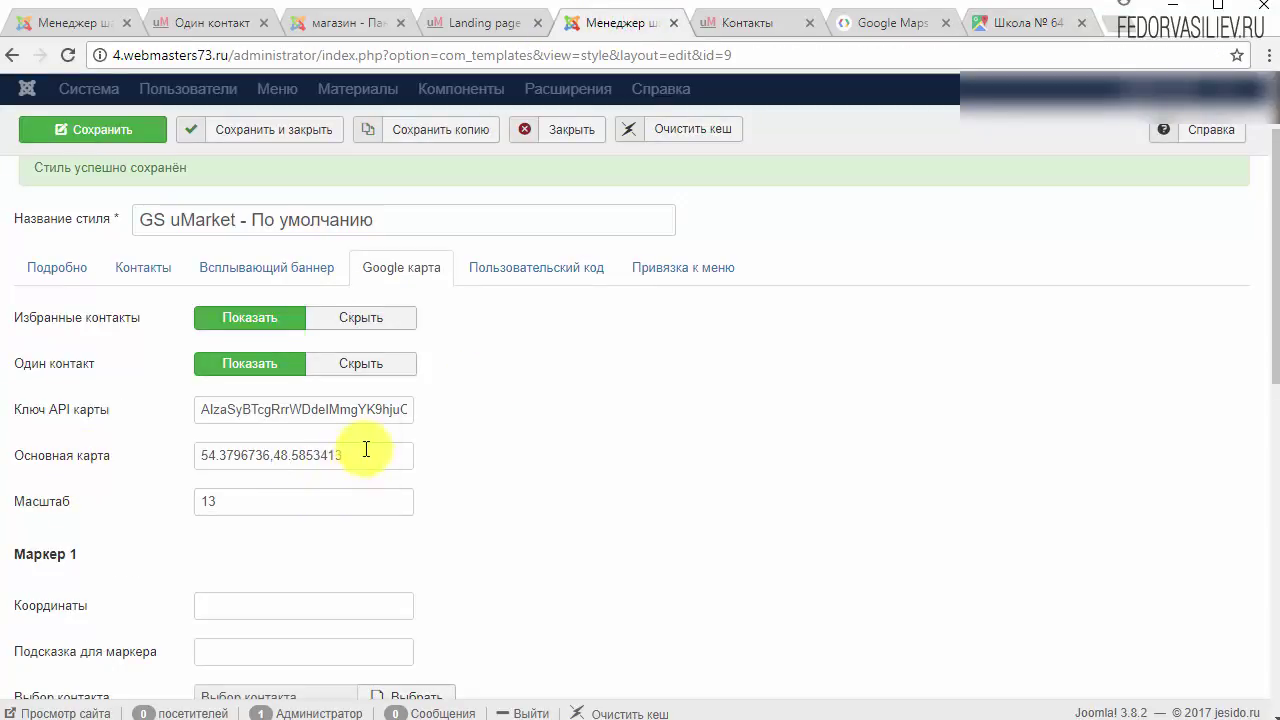
pyautogui.moveTo(57, 512)
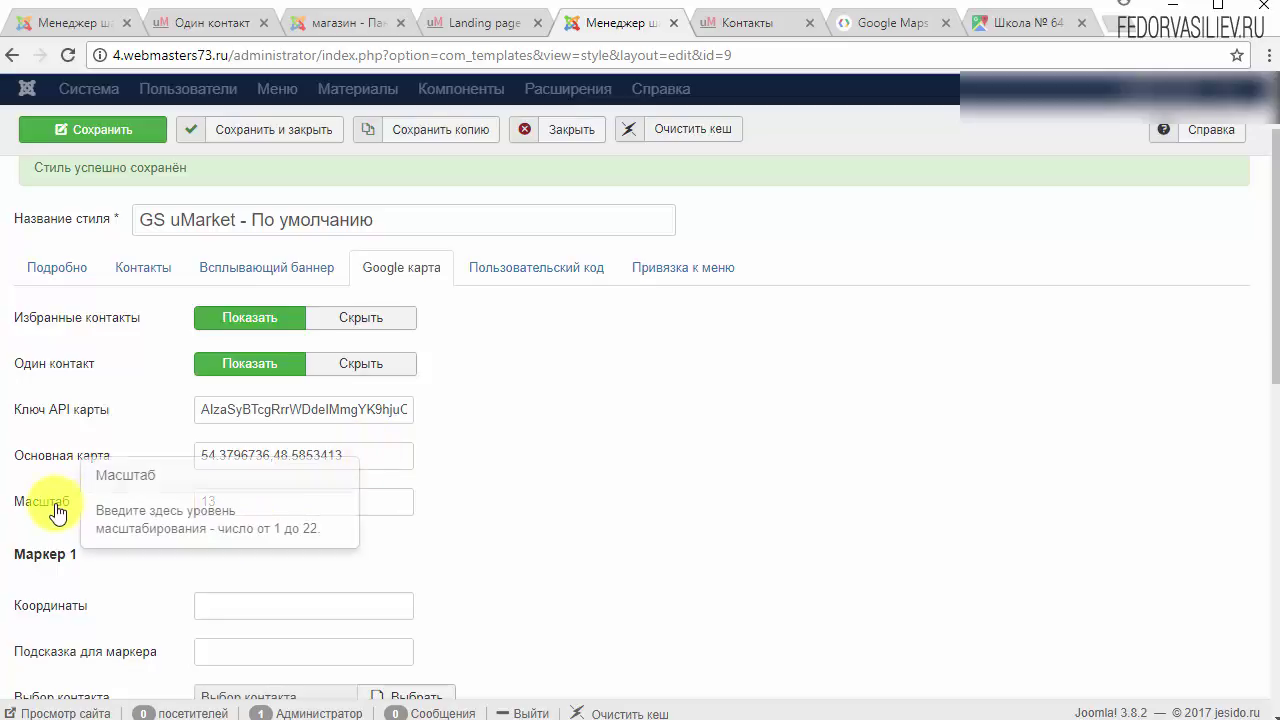
pyautogui.moveTo(229, 503); pyautogui.dragTo(129, 503)
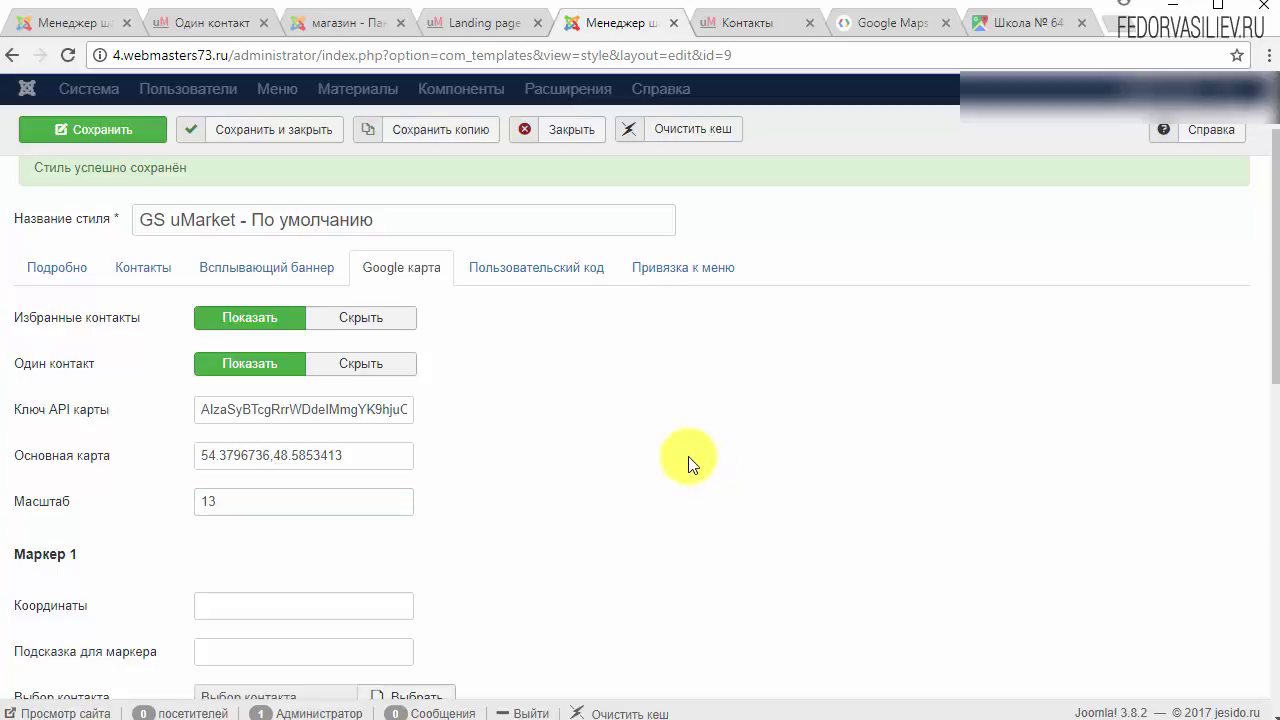
# Step: Check the map on the storefront Контакты page, then return to the template settings down to Маркер 1
pyautogui.click(722, 21)
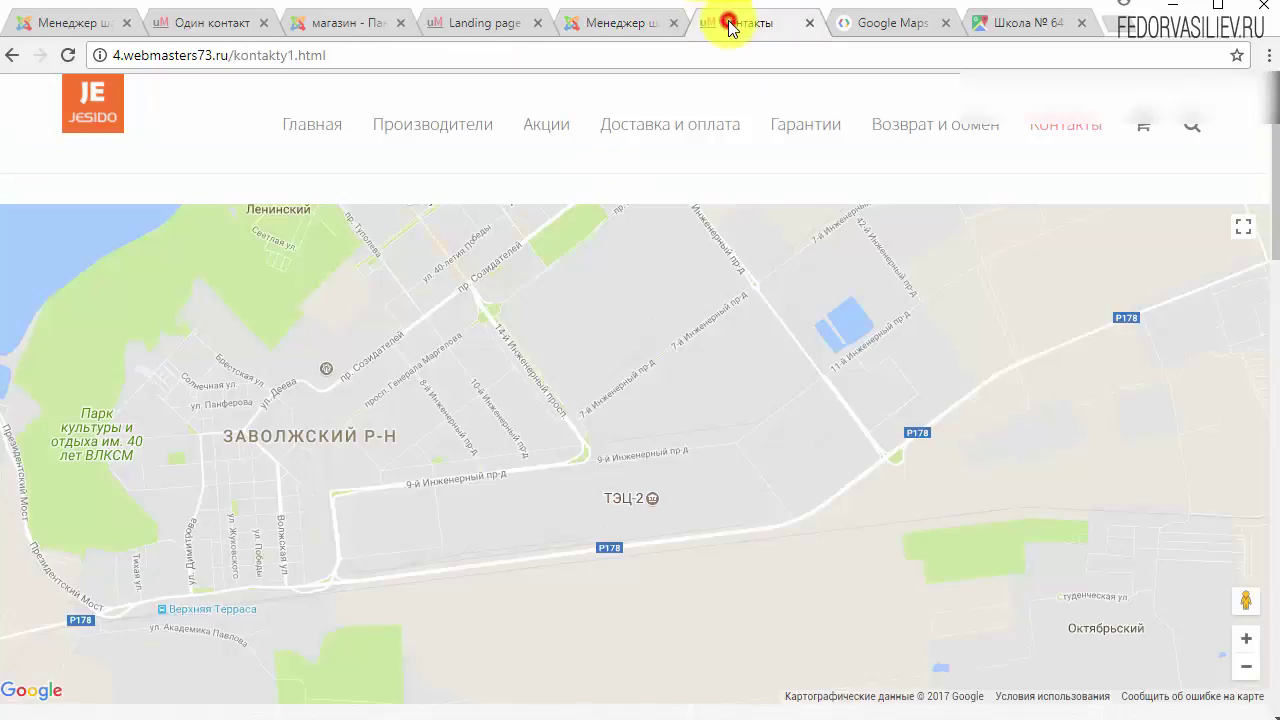
pyautogui.scroll(-1, 543, 449)
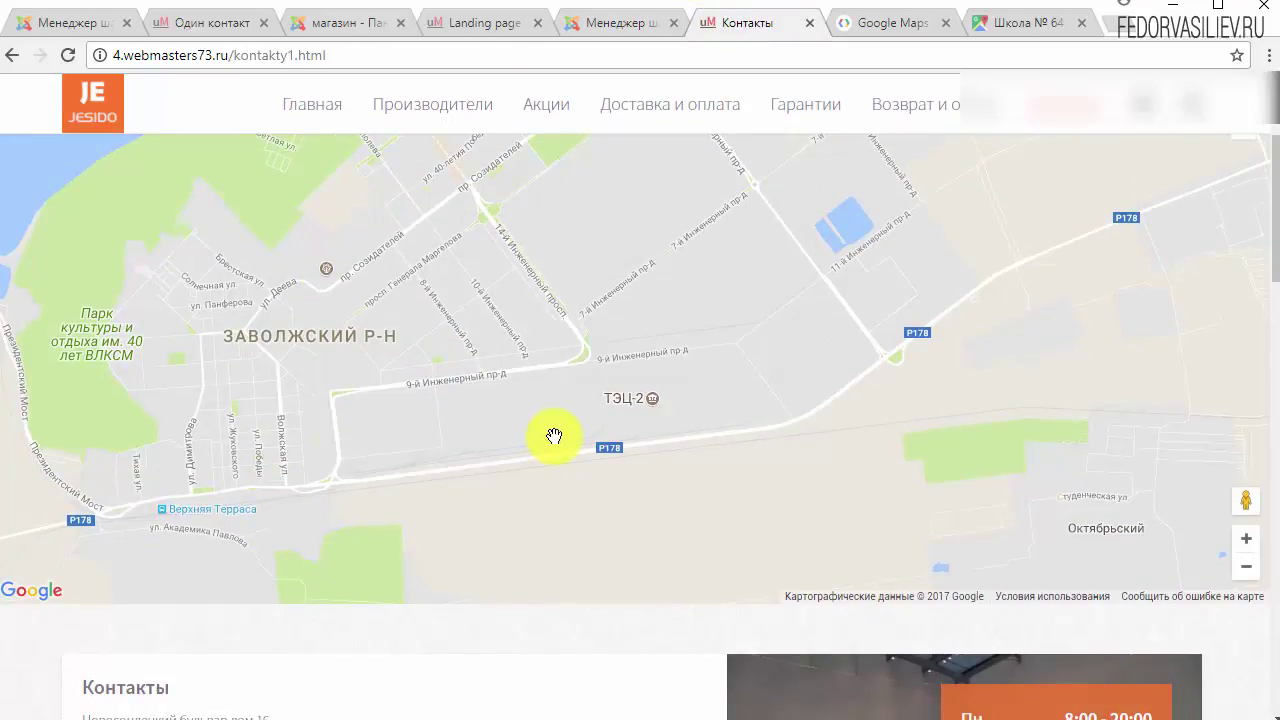
pyautogui.scroll(-2, 434, 543)
pyautogui.scroll(2, 587, 340)
pyautogui.moveTo(587, 340); pyautogui.dragTo(640, 342)
pyautogui.scroll(-2, 518, 705)
pyautogui.scroll(-4, 517, 509)
pyautogui.scroll(8, 543, 403)
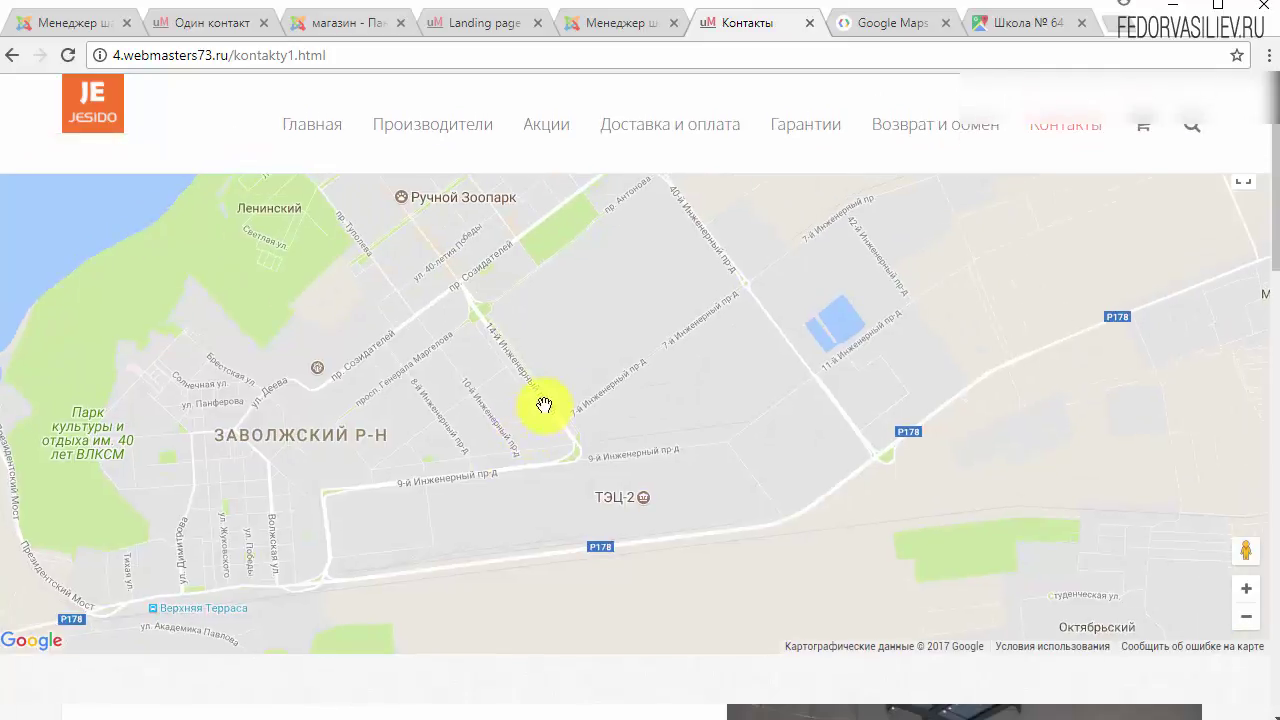
pyautogui.click(620, 22)
pyautogui.scroll(-2, 585, 370)
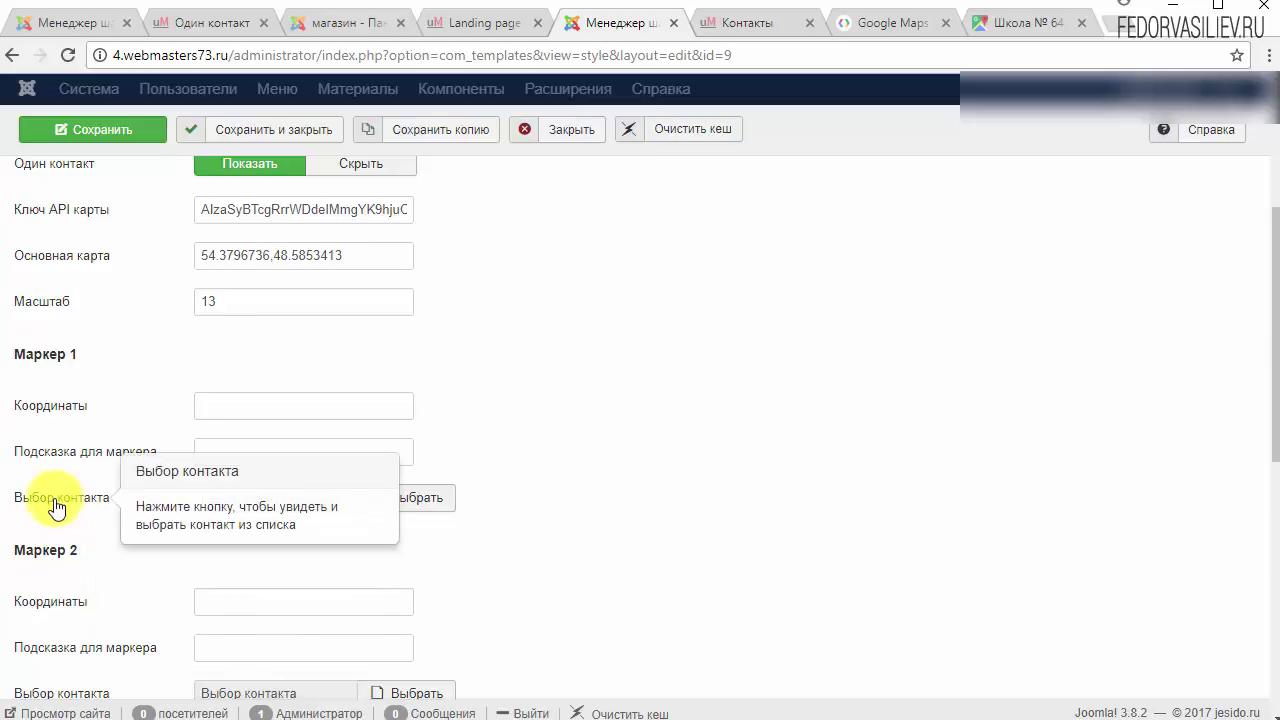
# Step: Under Маркер 1, use Выбрать to pick the Контакты contact
pyautogui.click(418, 512)
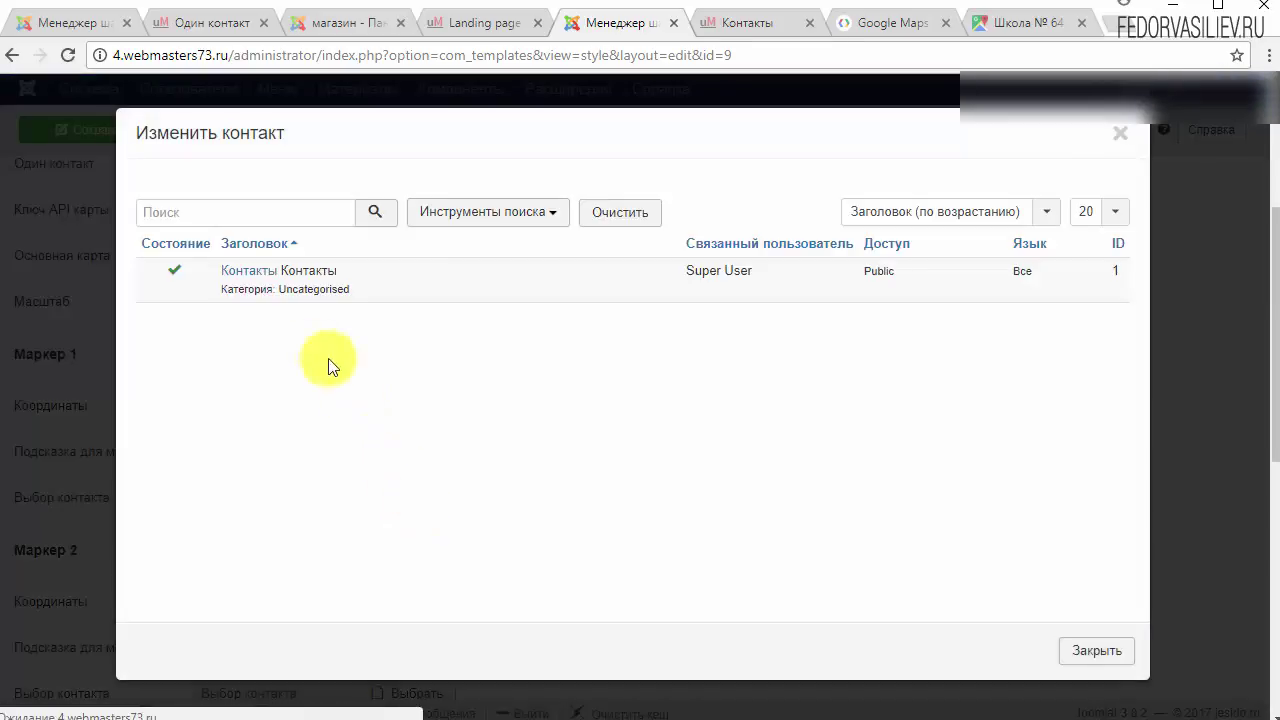
pyautogui.click(250, 272)
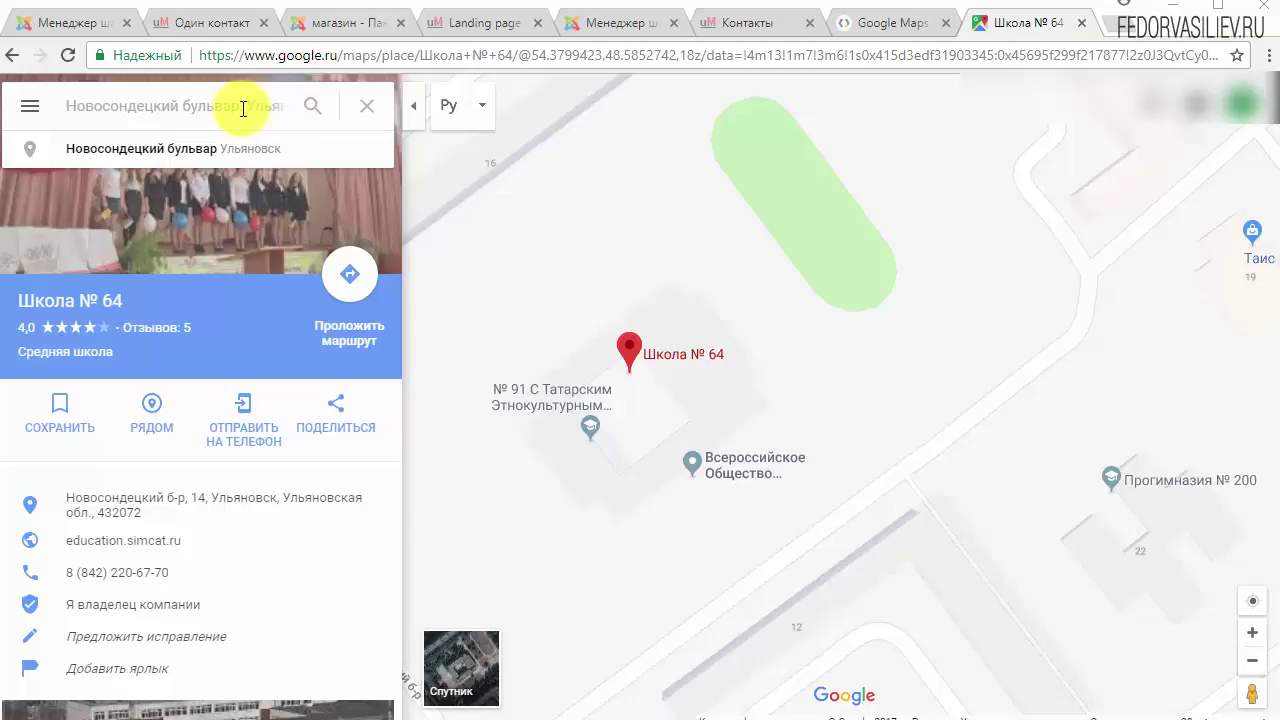
pyautogui.click(245, 107)
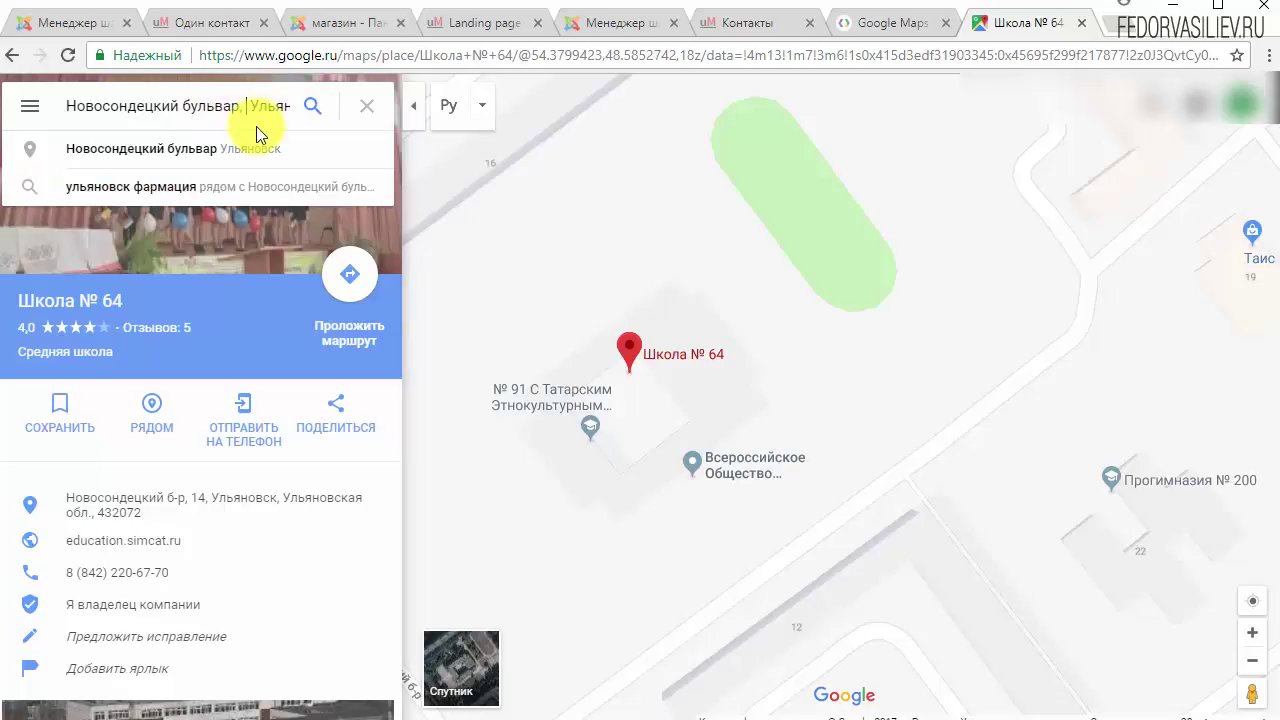
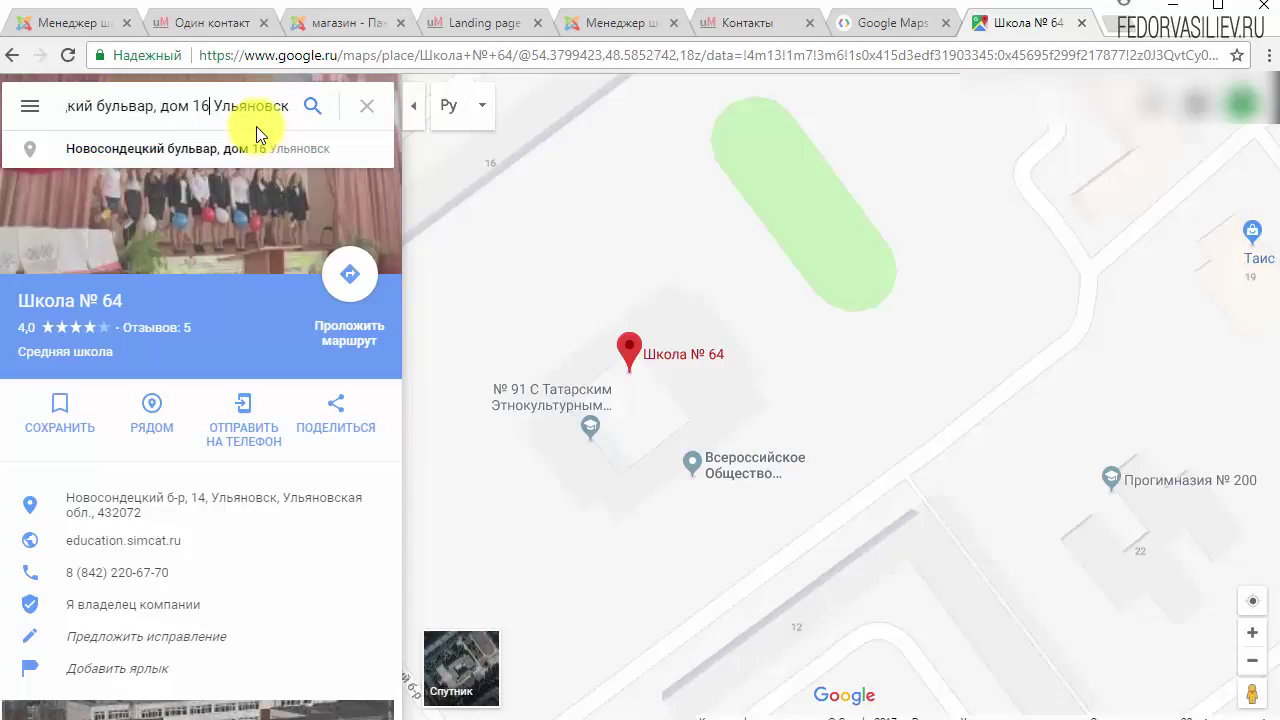
pyautogui.click(196, 151)
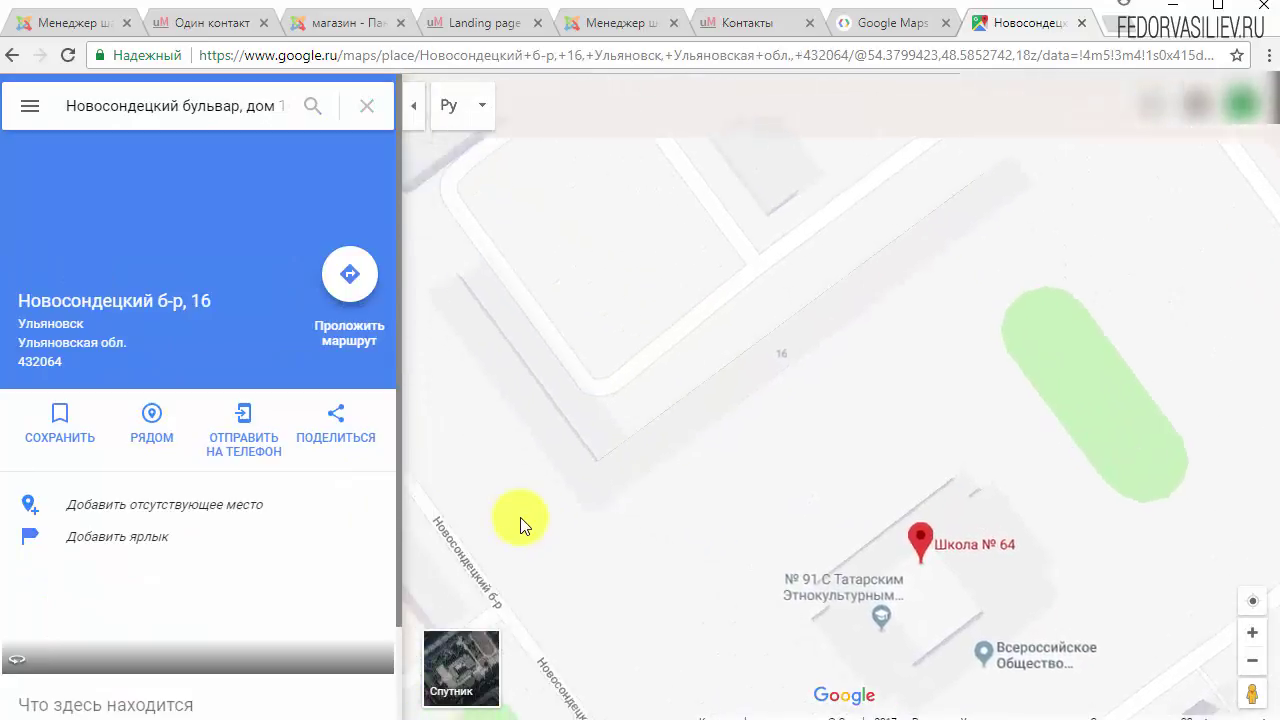
pyautogui.moveTo(764, 528); pyautogui.dragTo(608, 494)
# Step: Drop a pin on building 16 and copy its coordinates 54.380685, 48.584459
pyautogui.click(653, 408)
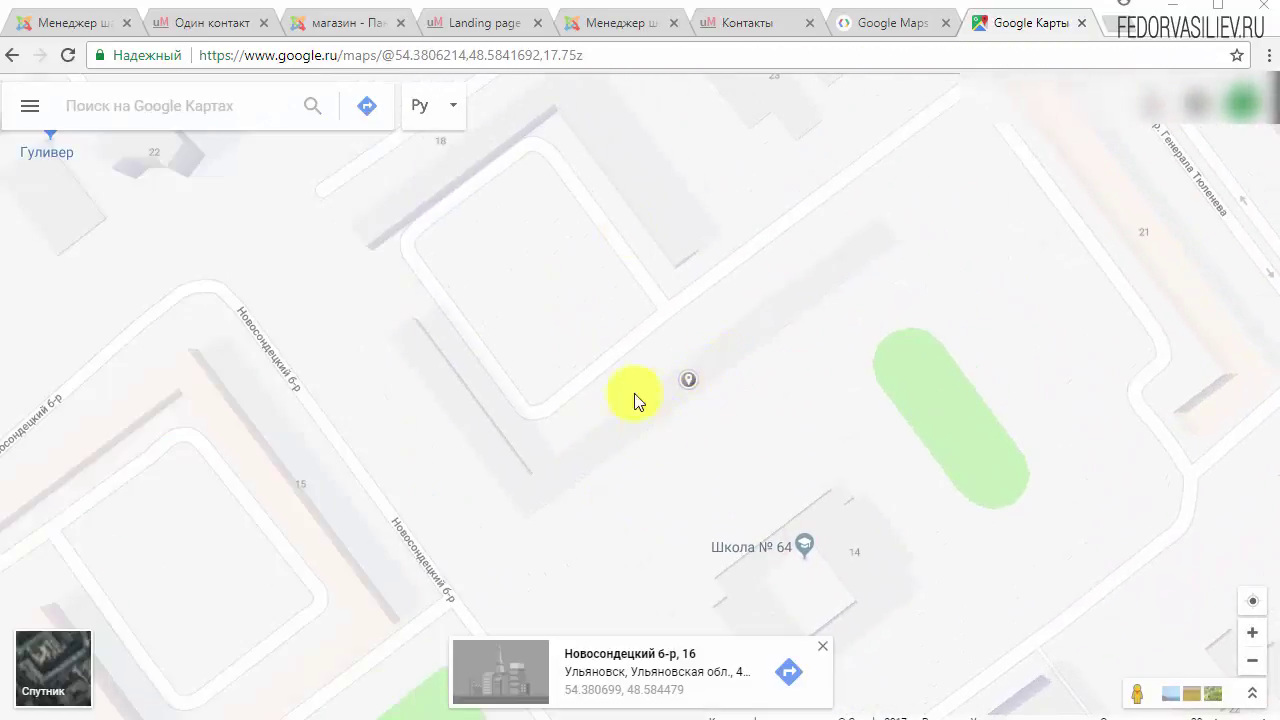
pyautogui.click(712, 363)
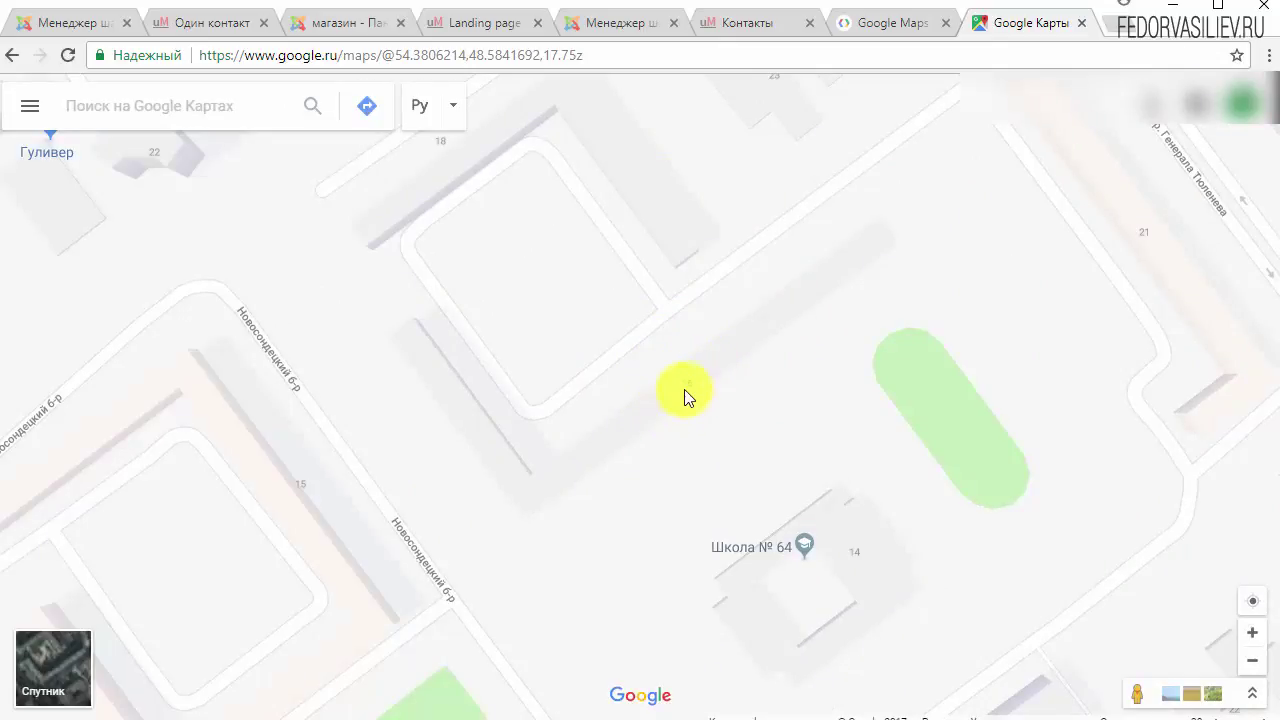
pyautogui.click(686, 388)
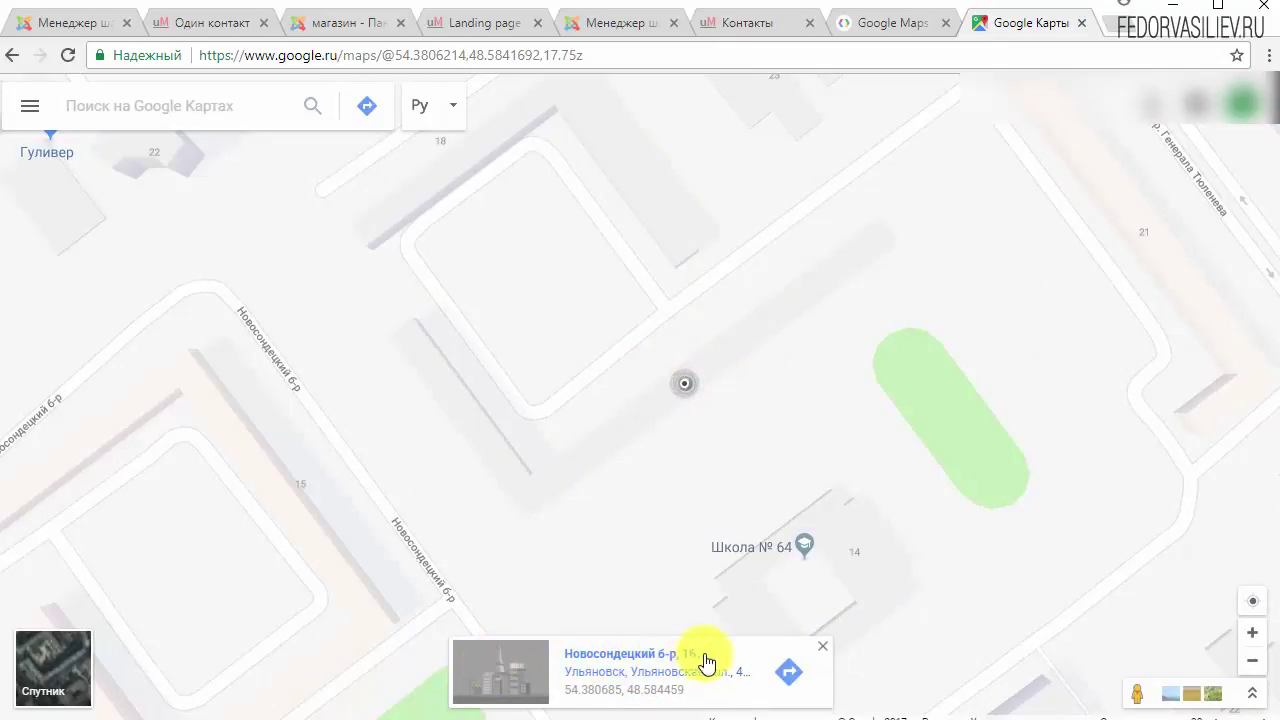
pyautogui.click(658, 690)
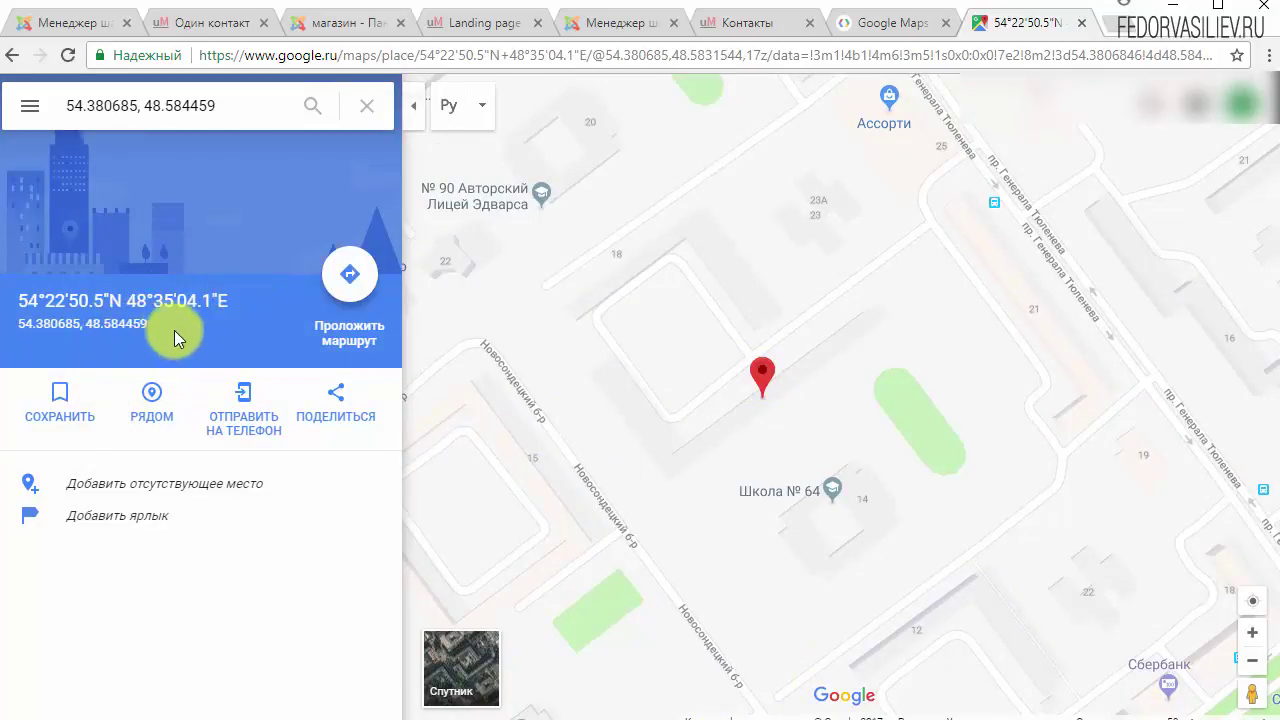
pyautogui.moveTo(163, 323); pyautogui.dragTo(16, 330)
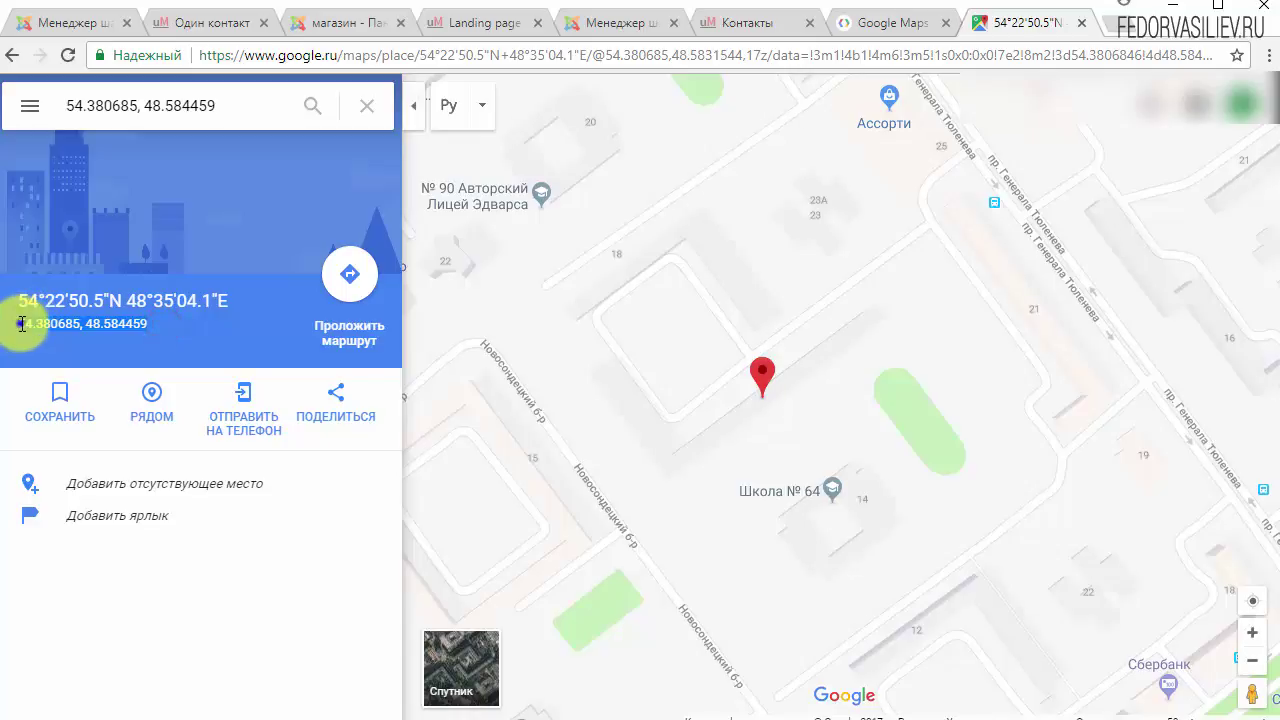
pyautogui.rightClick(21, 323)
pyautogui.click(70, 337)
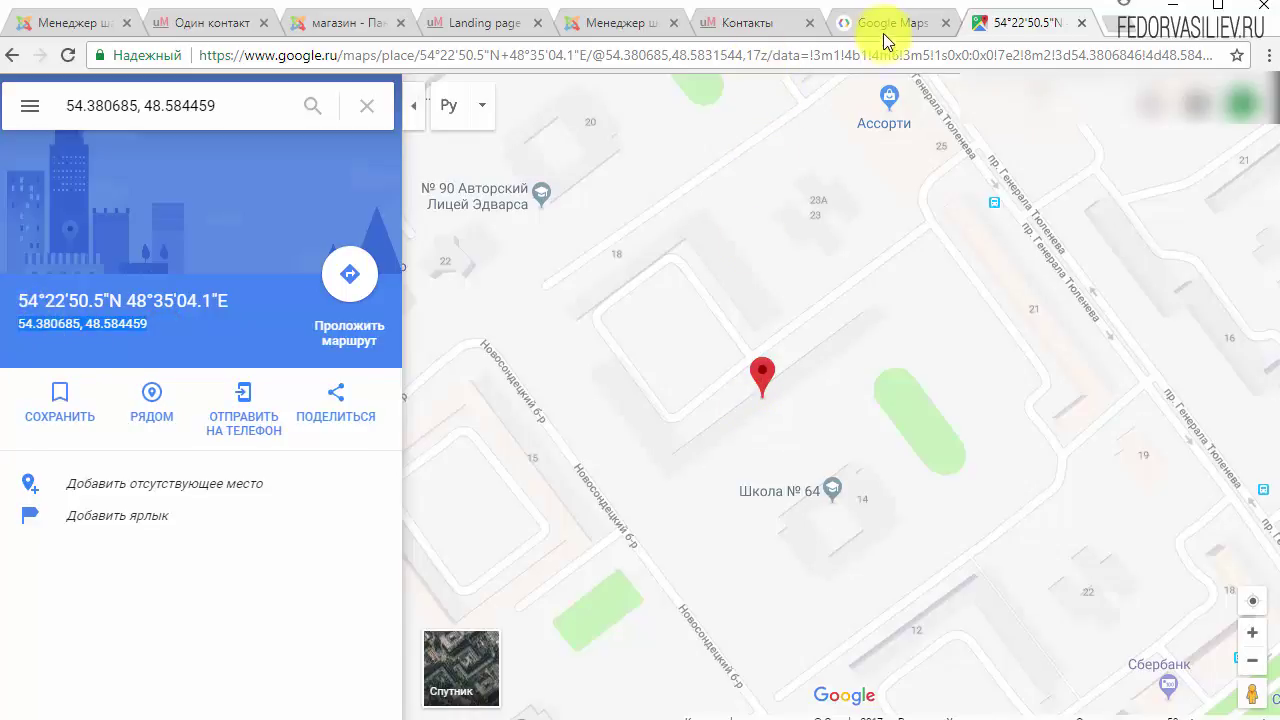
pyautogui.click(766, 18)
# Step: Paste 54.380685, 48.584459 into the Маркер 1 Координаты field
pyautogui.click(622, 22)
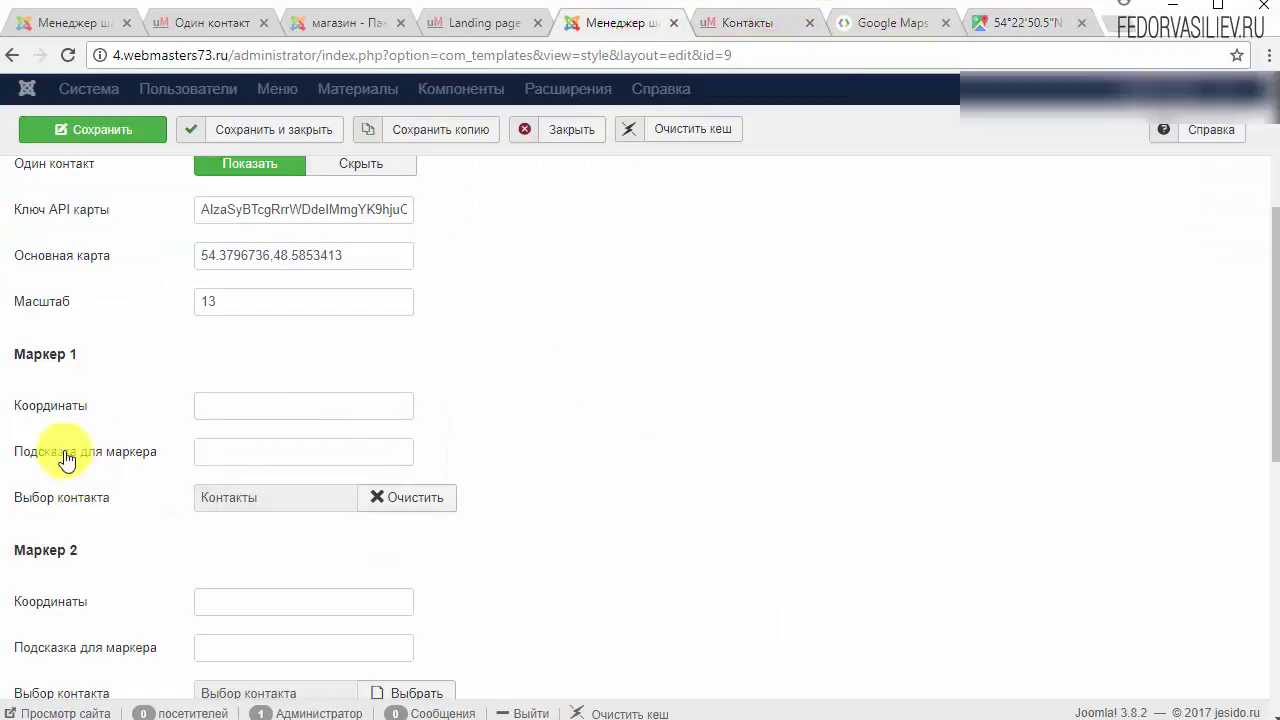
pyautogui.rightClick(229, 412)
pyautogui.click(290, 523)
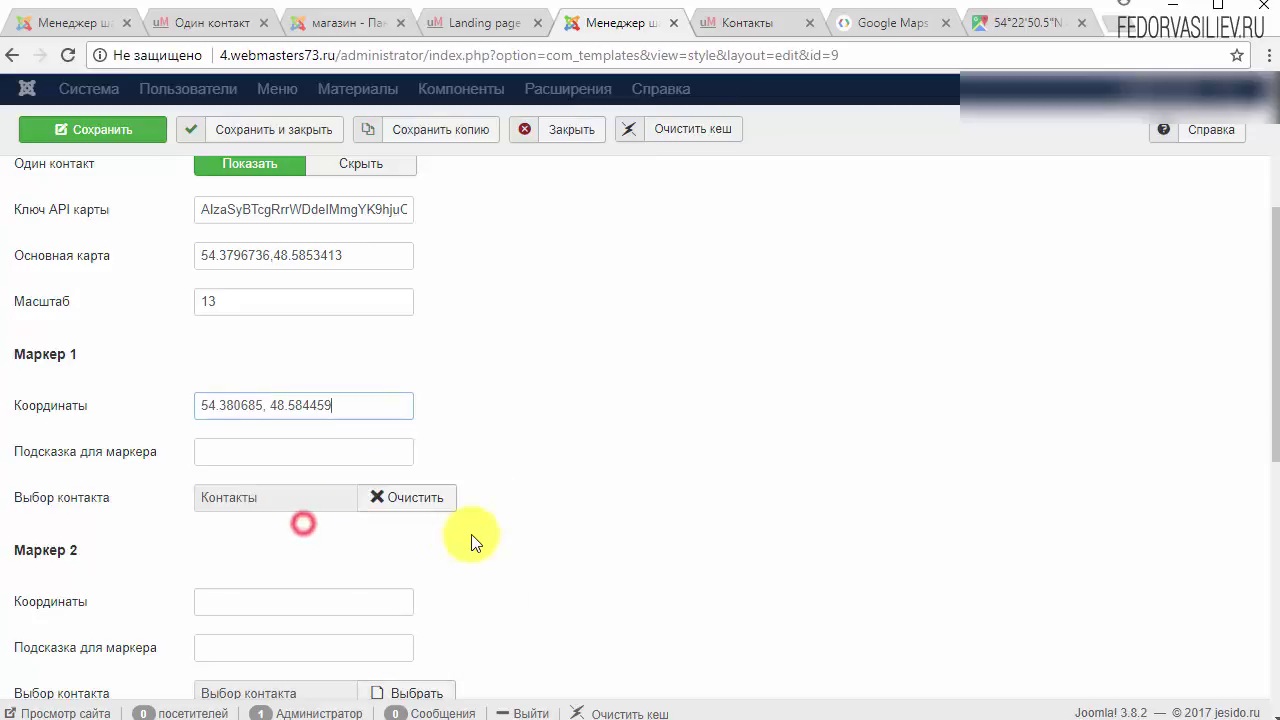
pyautogui.click(226, 448)
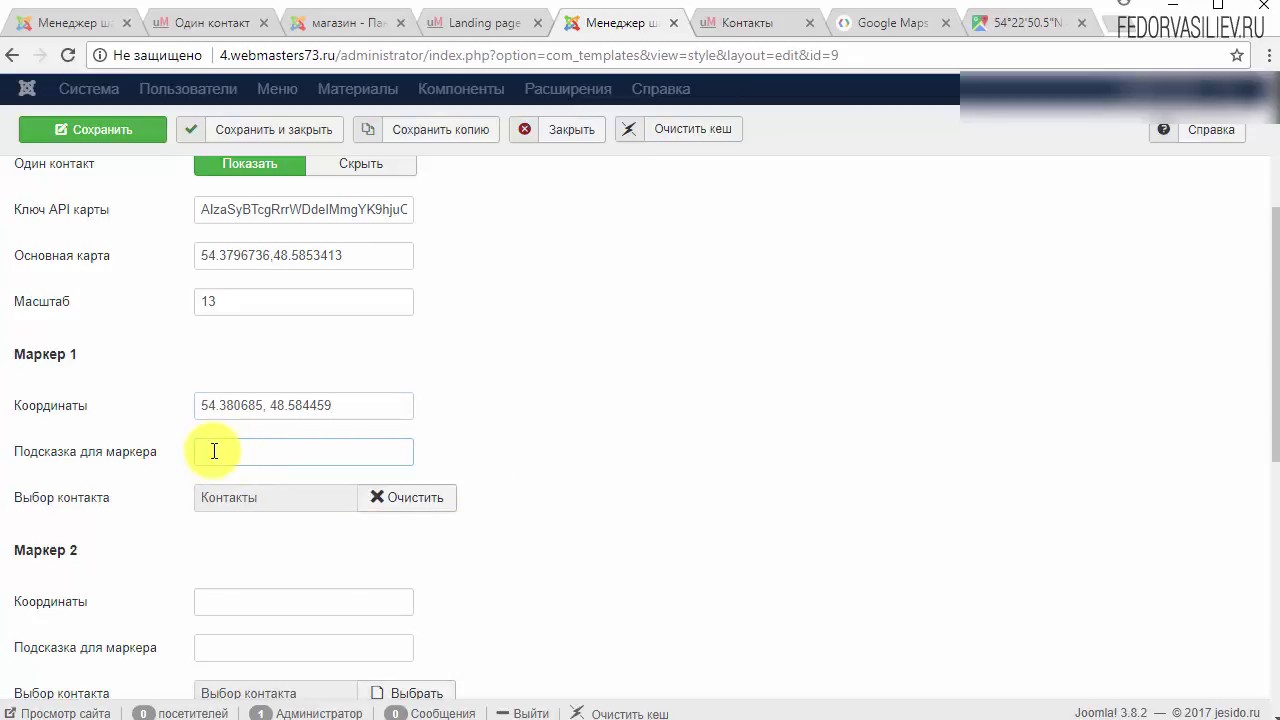
pyautogui.hotkey('ctrl', 'v')
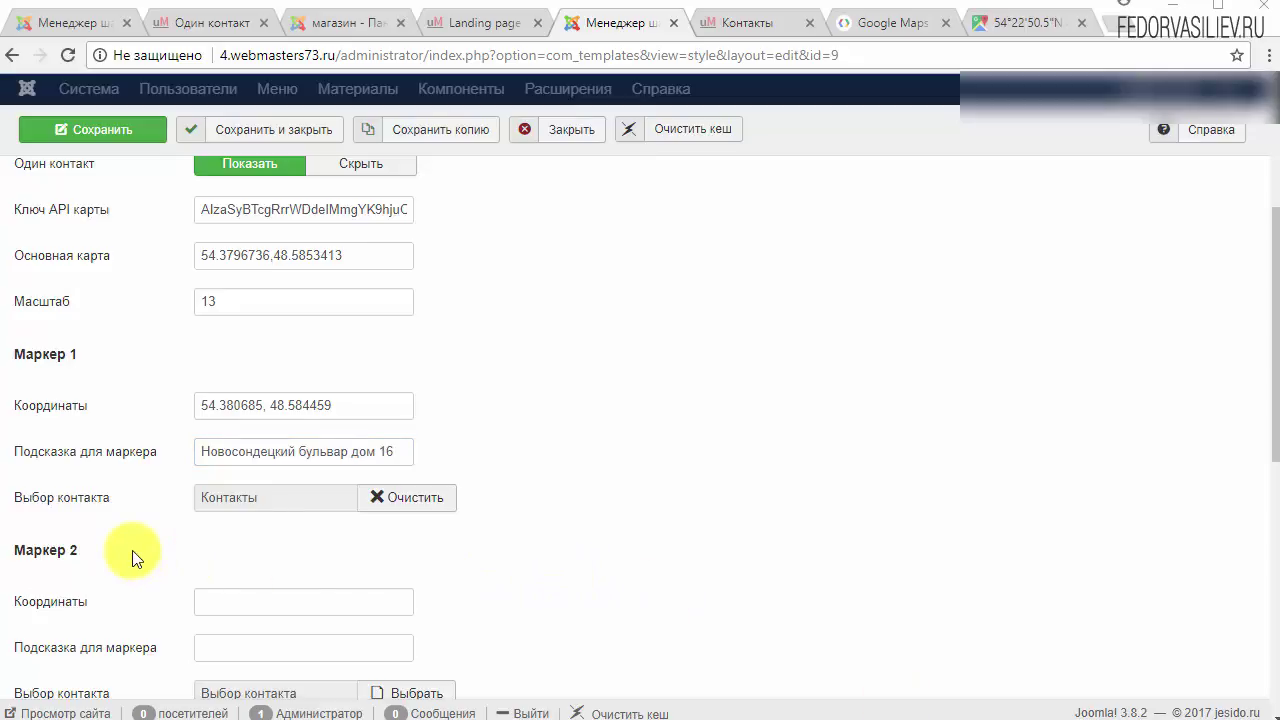
pyautogui.click(404, 449)
pyautogui.moveTo(150, 460)
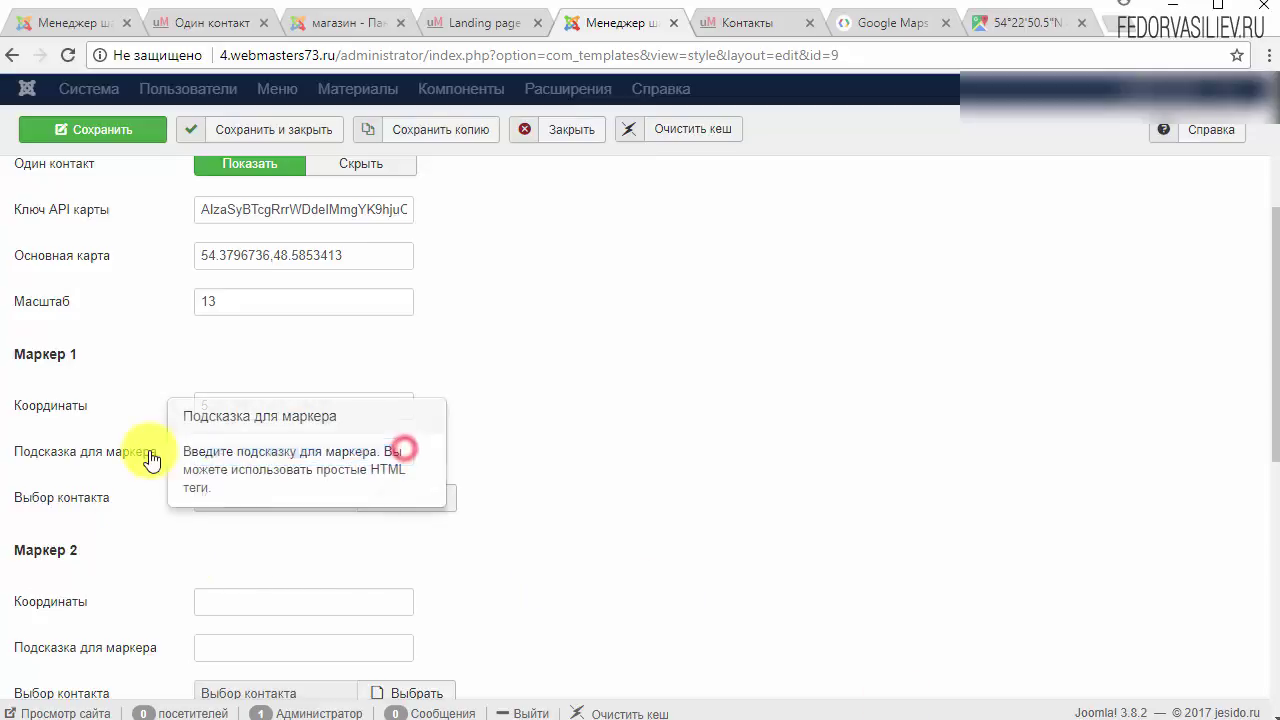
pyautogui.click(481, 441)
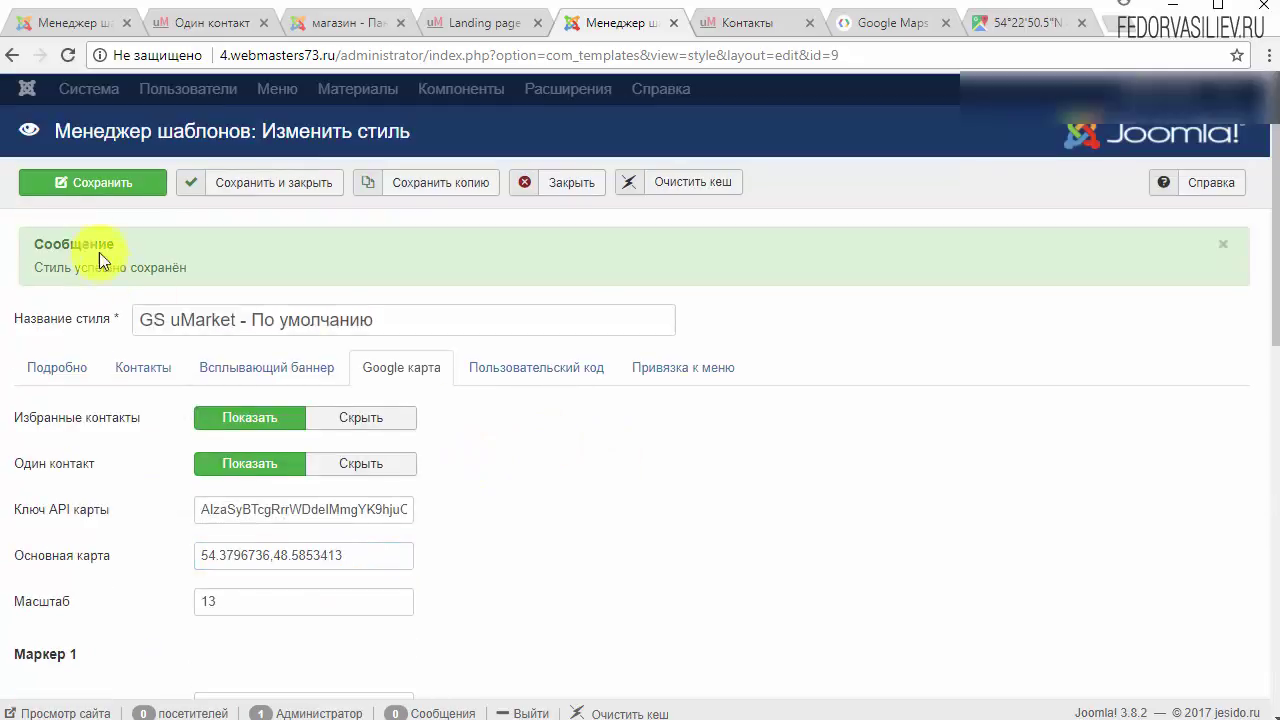
pyautogui.click(105, 186)
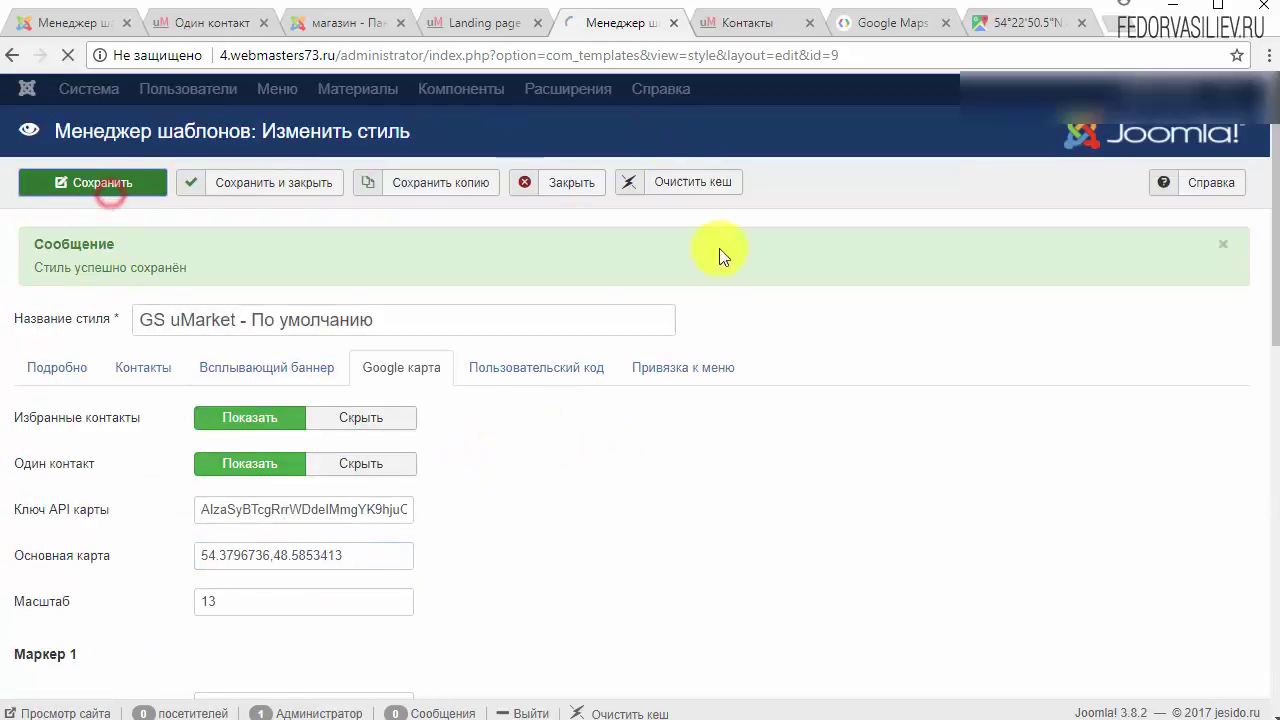
pyautogui.click(740, 25)
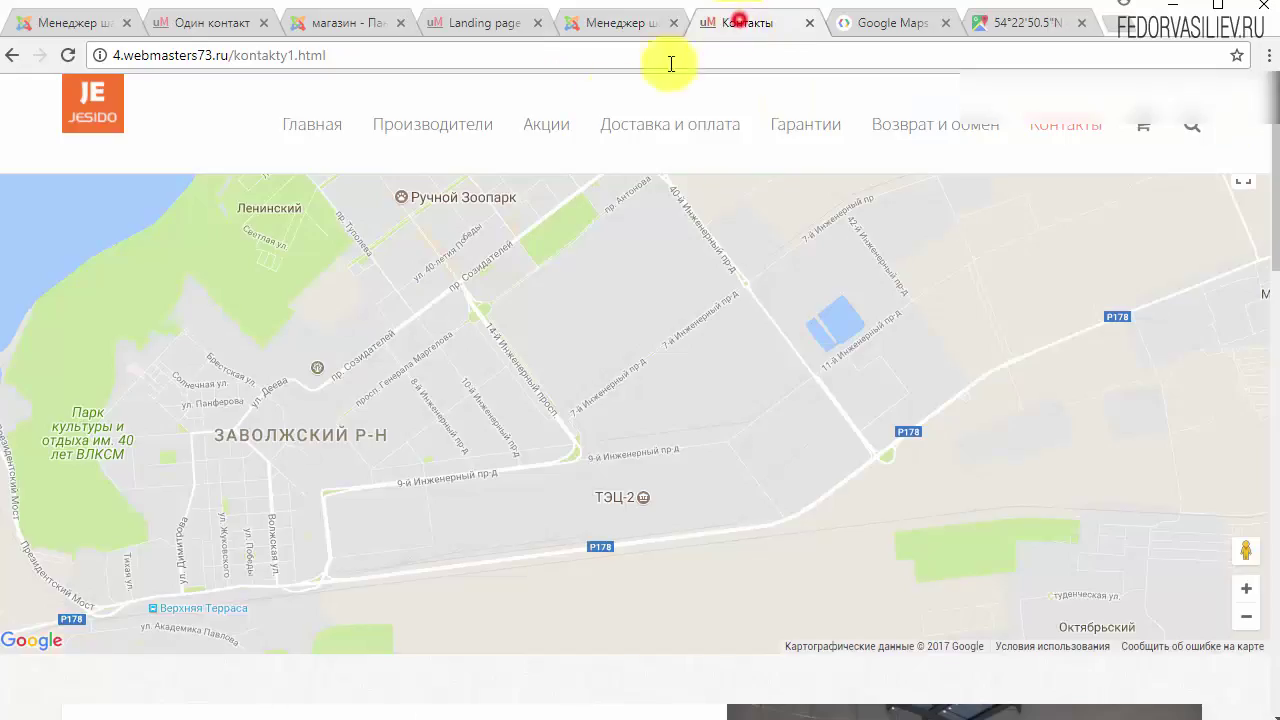
pyautogui.click(69, 57)
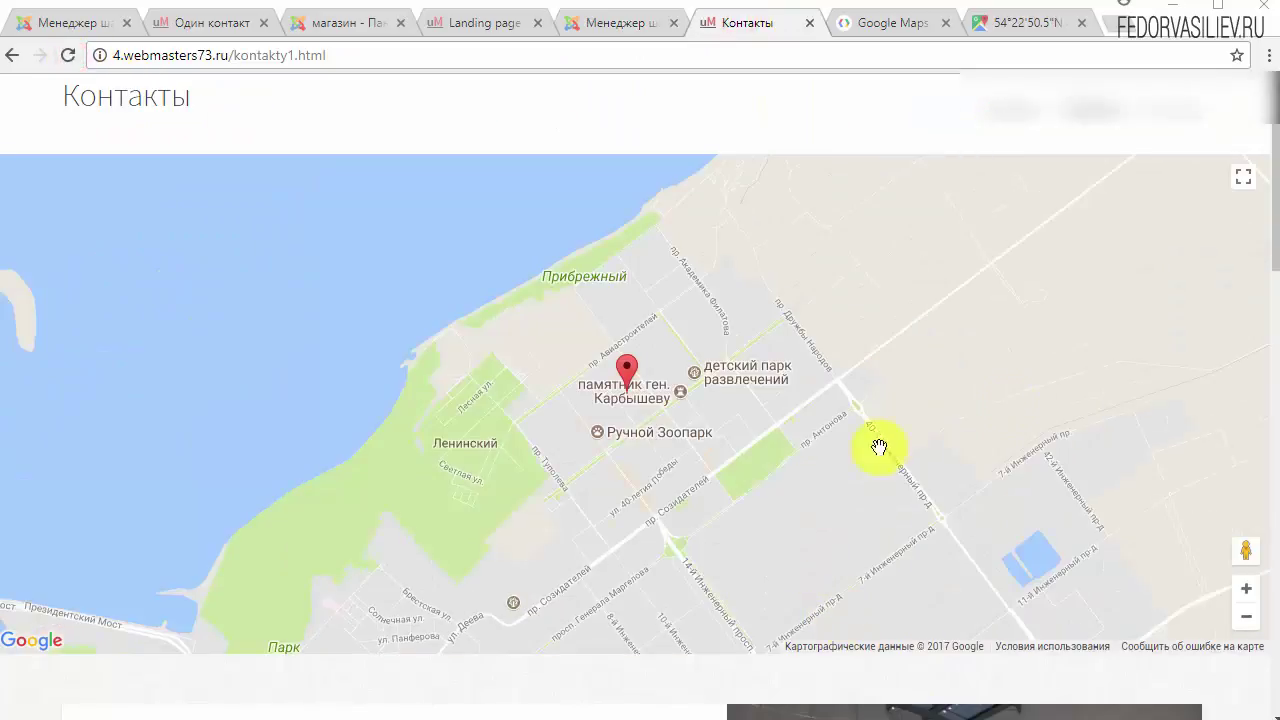
pyautogui.scroll(-2, 729, 634)
pyautogui.scroll(4, 434, 480)
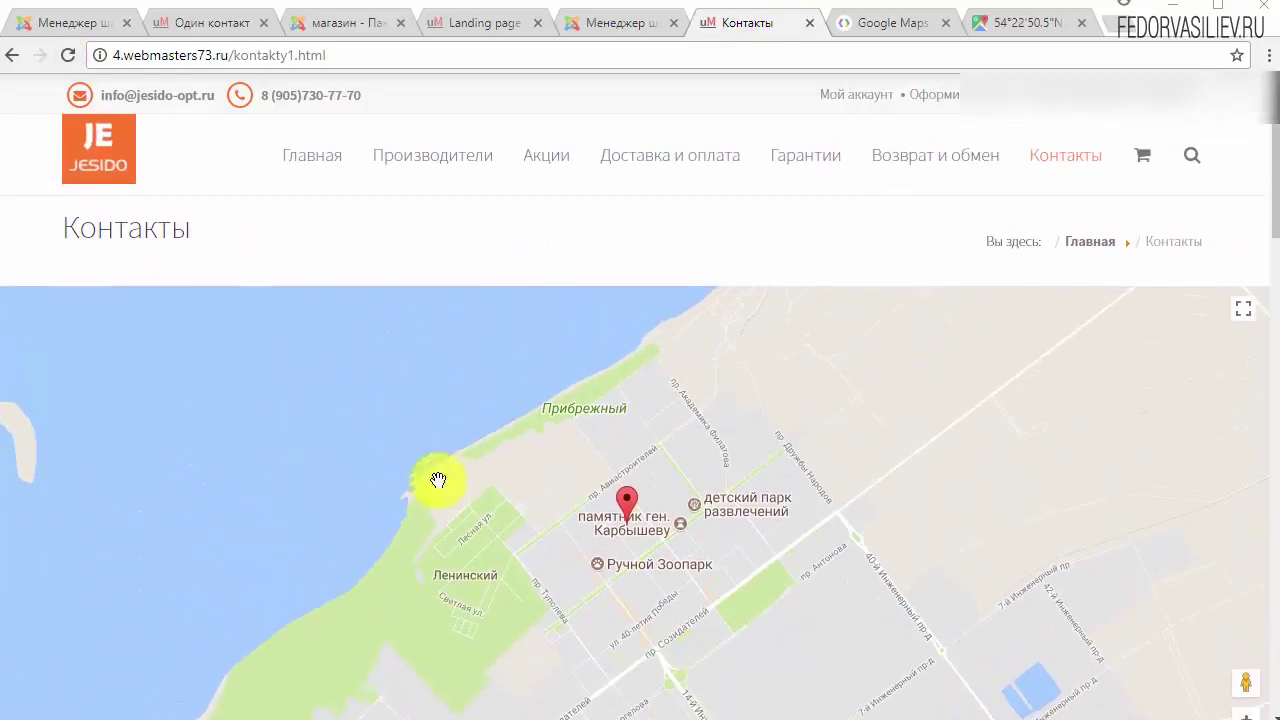
pyautogui.scroll(-1, 647, 544)
pyautogui.click(630, 426)
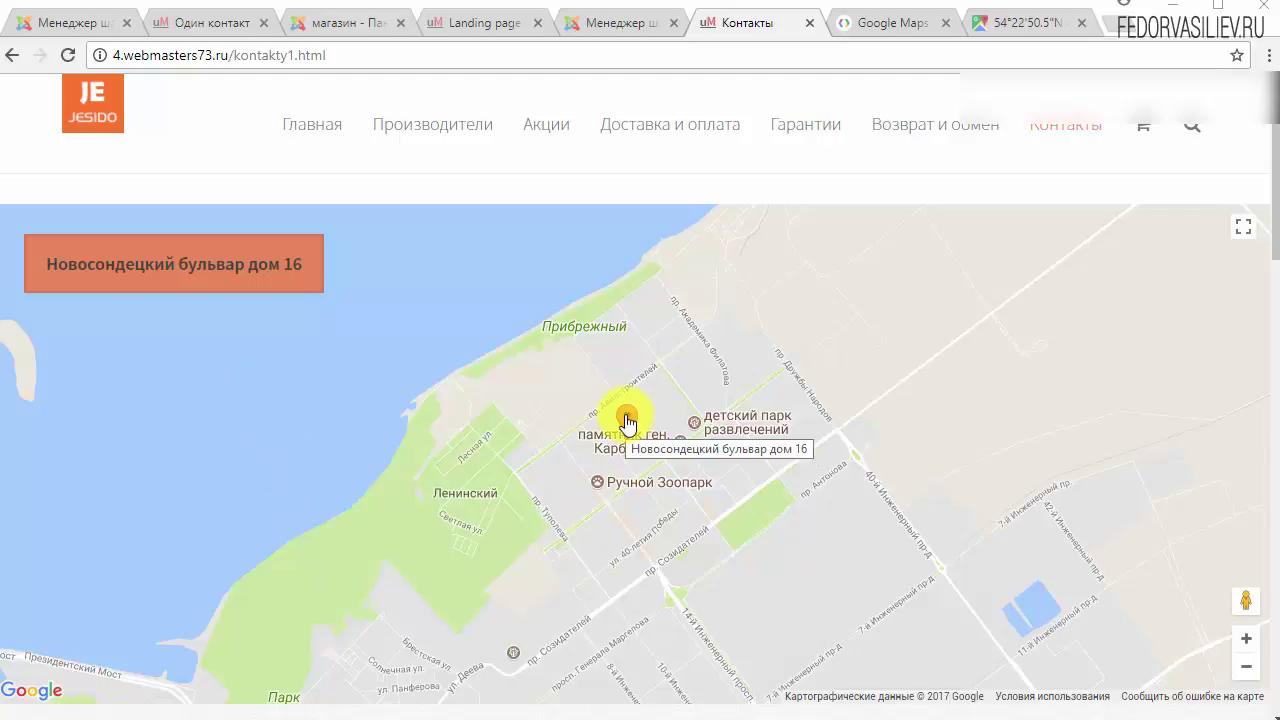
# Step: Pan the contacts map slightly, then bring up the Google Maps APIs documentation
pyautogui.scroll(-2, 1034, 374)
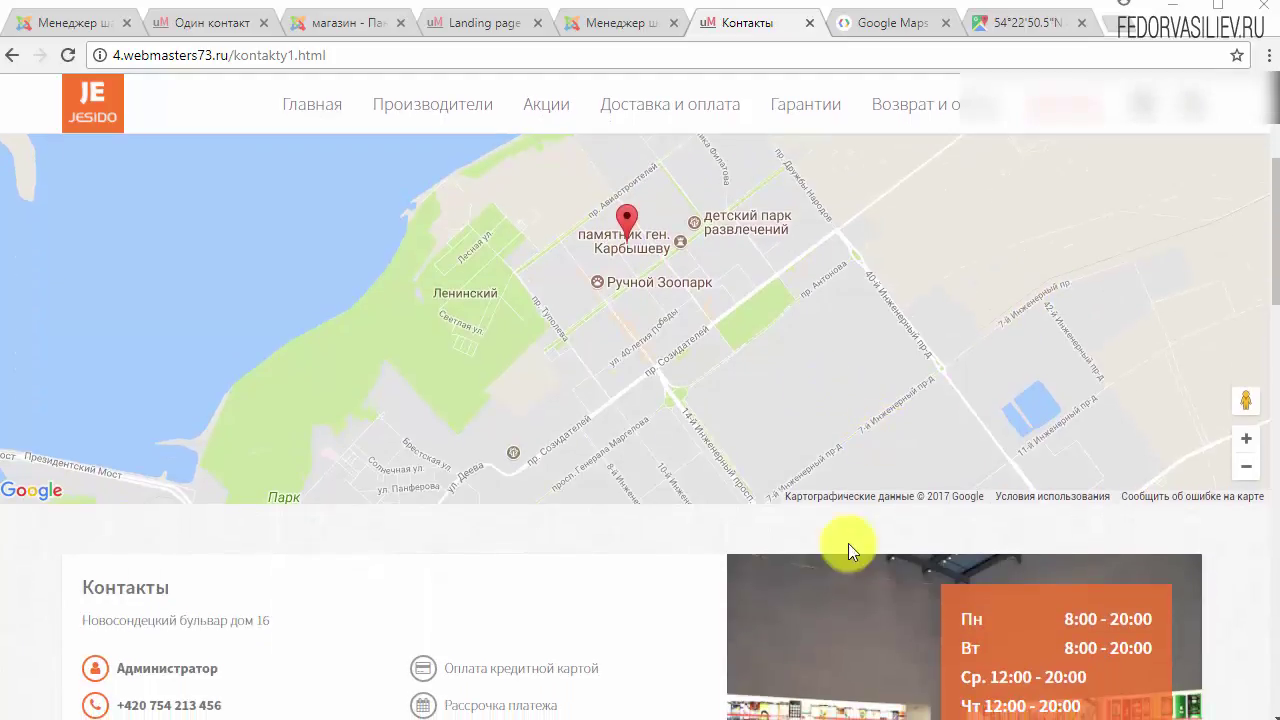
pyautogui.moveTo(453, 428); pyautogui.dragTo(439, 338)
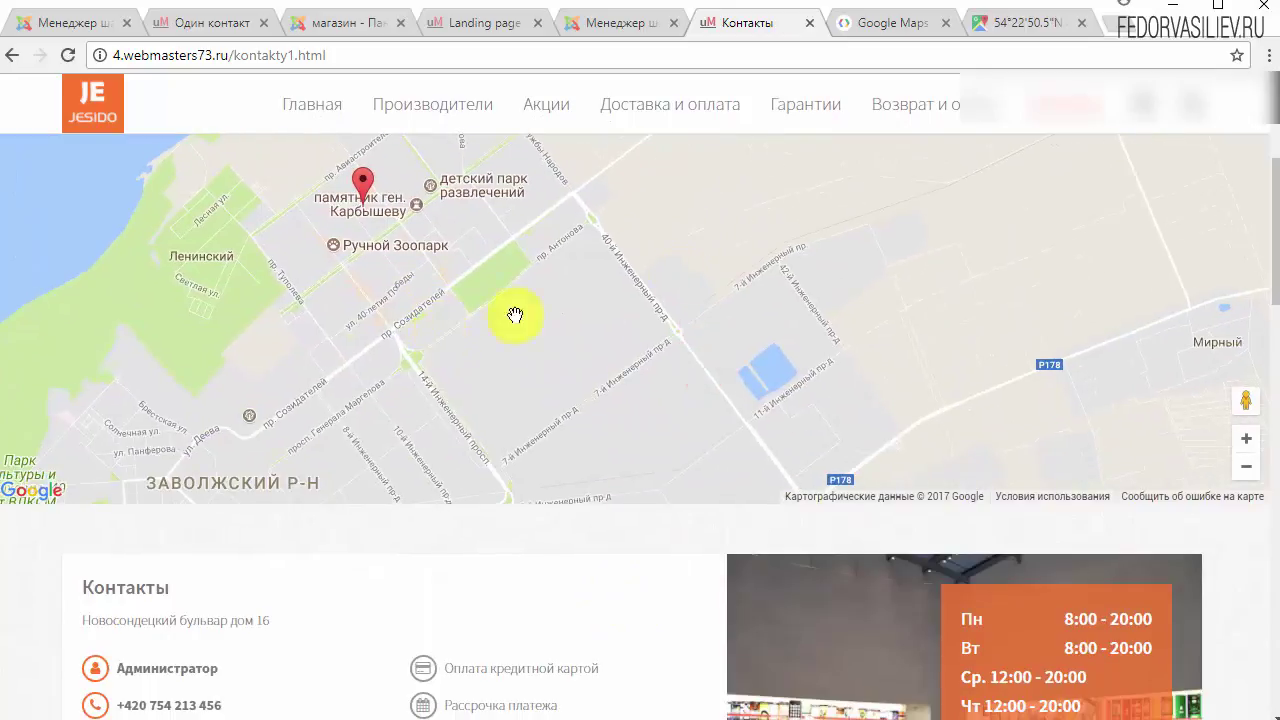
pyautogui.scroll(1, 640, 250)
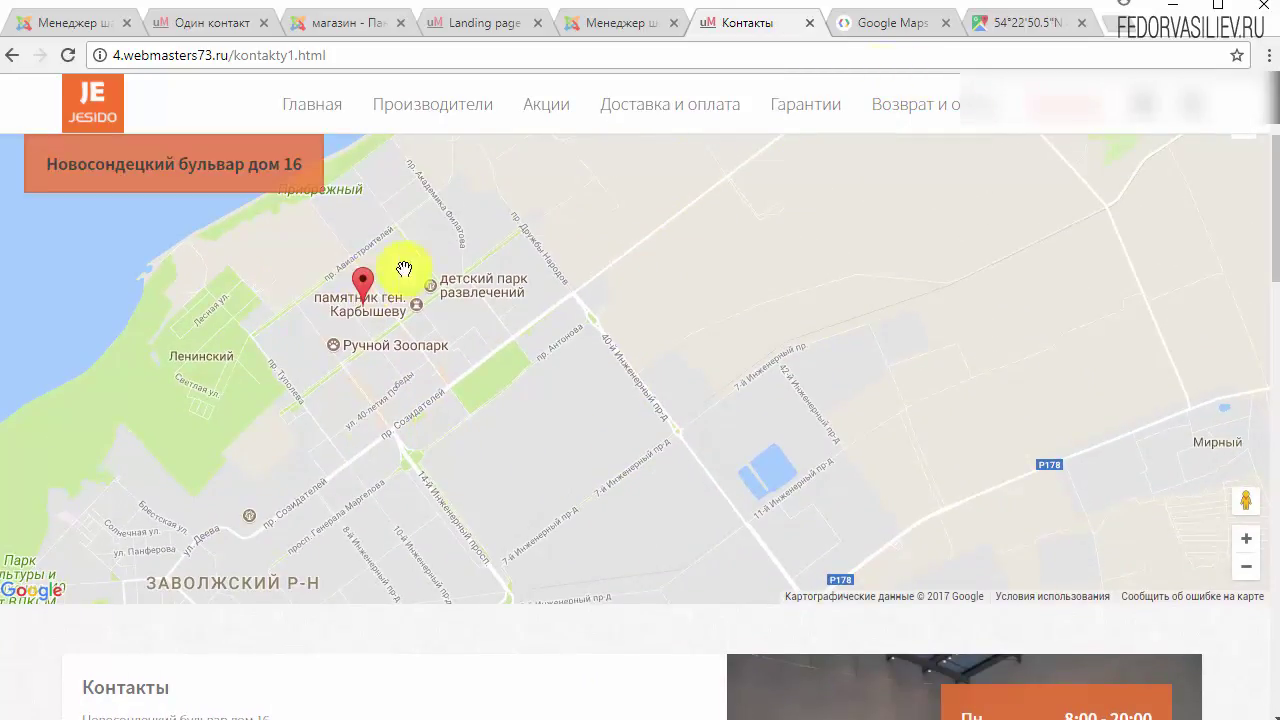
pyautogui.click(909, 30)
# Step: Copy the coordinates 54.380685,48.584459 from the Google Maps search box
pyautogui.click(995, 30)
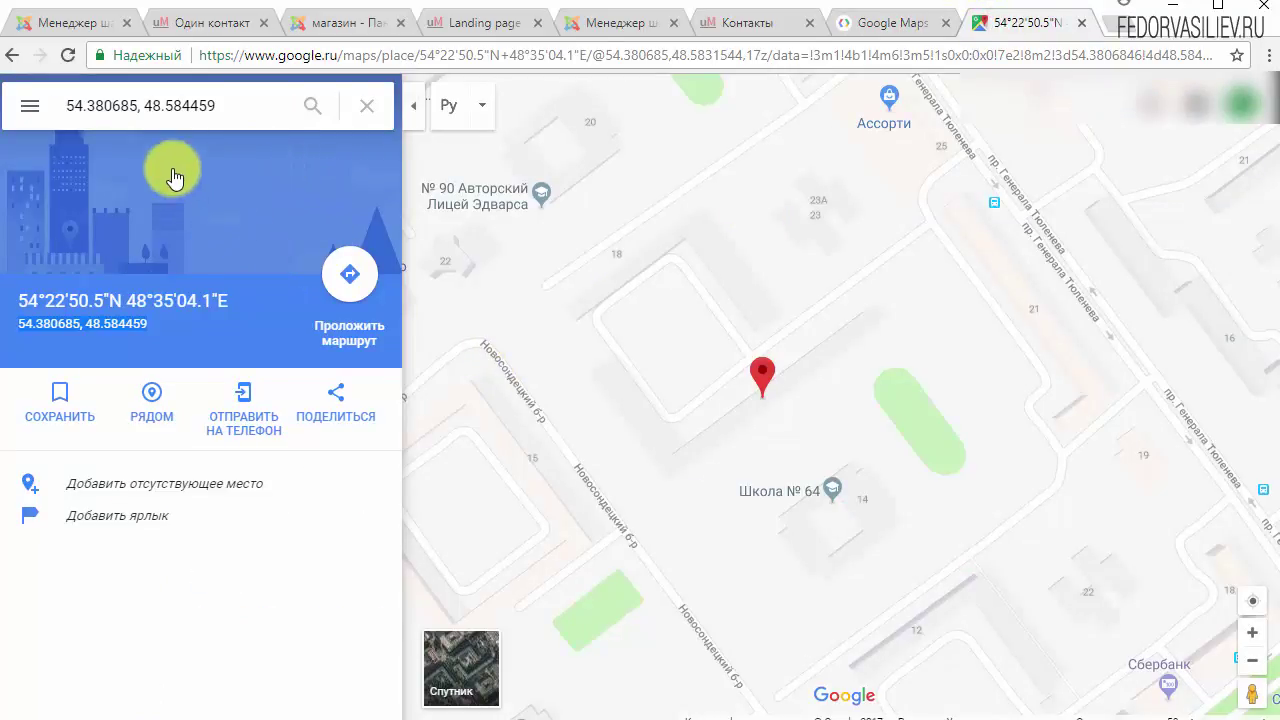
pyautogui.click(216, 105)
pyautogui.rightClick(96, 105)
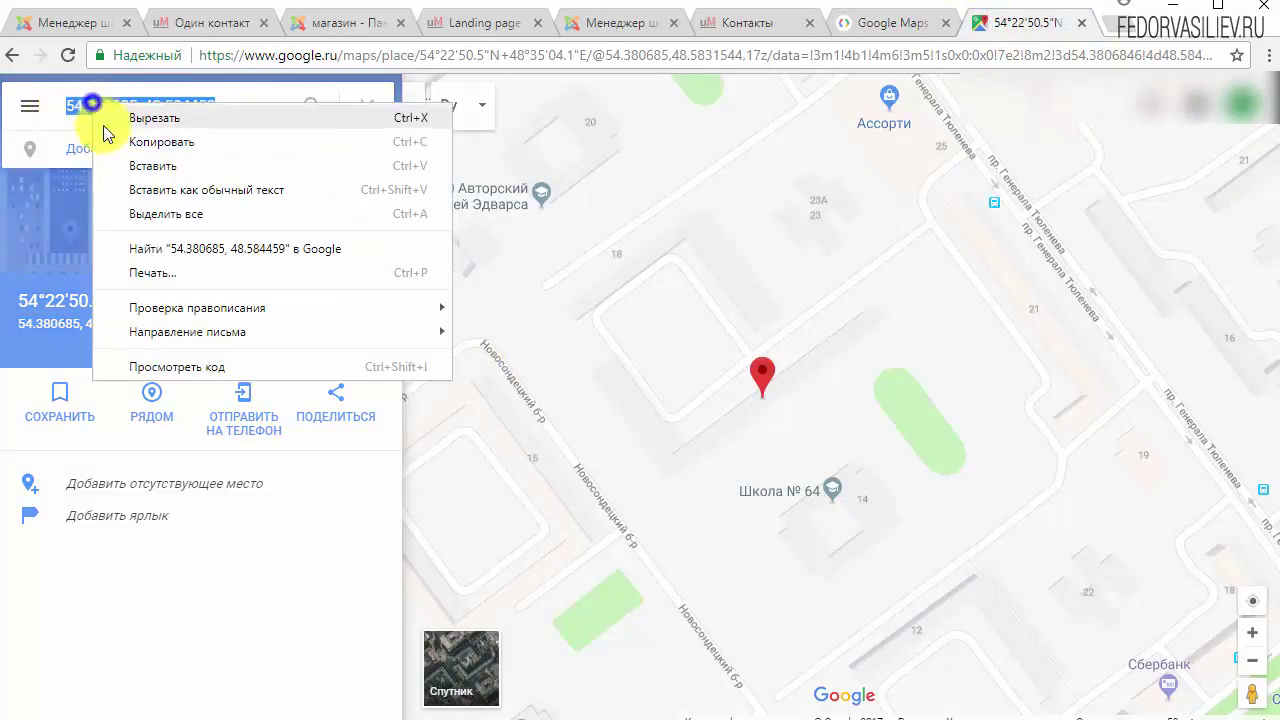
pyautogui.click(143, 138)
# Step: Replace the Основная карта coordinates with 54.380685,48.584459 and save the template style
pyautogui.click(620, 22)
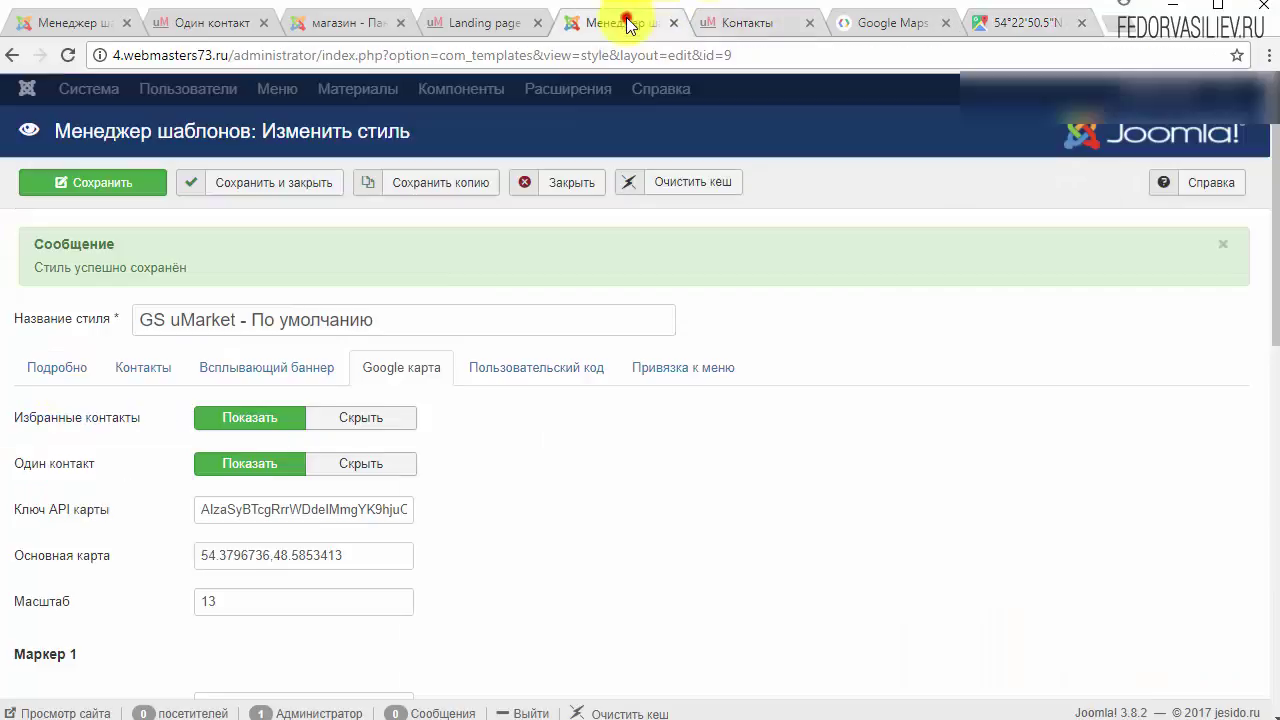
pyautogui.scroll(-1, 400, 500)
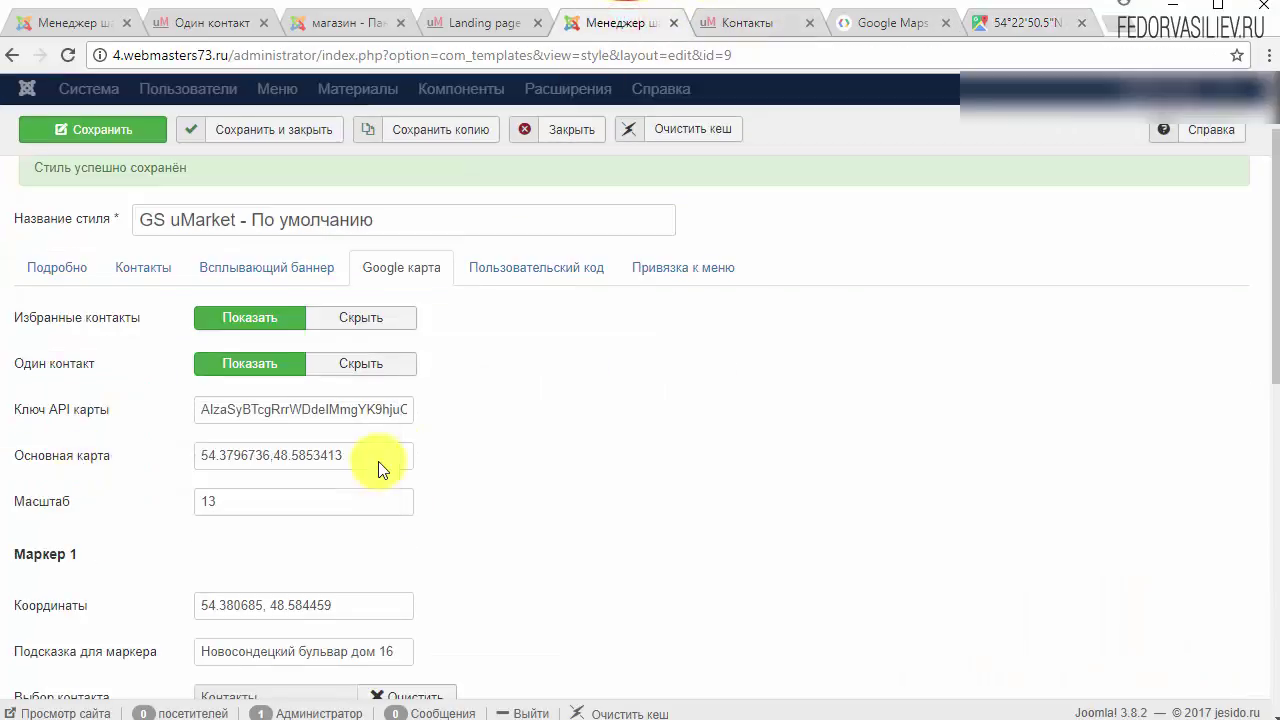
pyautogui.moveTo(379, 451); pyautogui.dragTo(15, 450)
pyautogui.hotkey('ctrl', 'v')
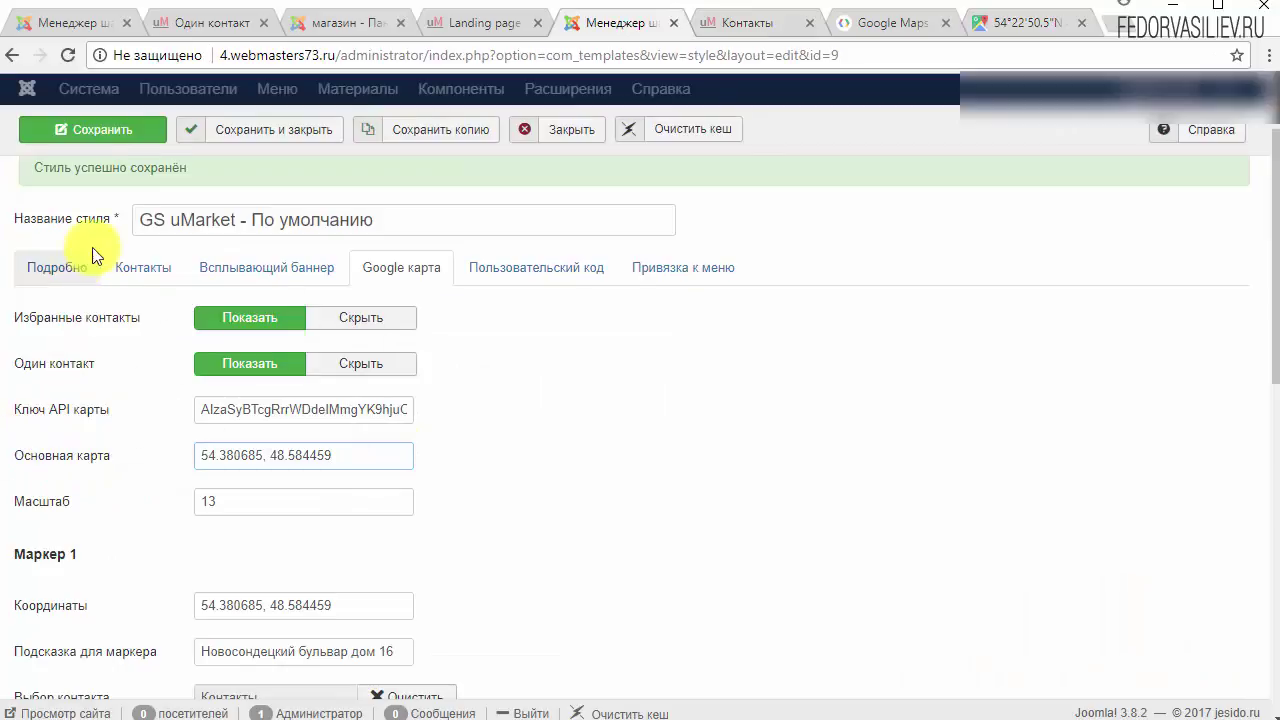
pyautogui.click(135, 133)
# Step: Review the saved main map and Marker 1 coordinate fields
pyautogui.scroll(-1, 674, 528)
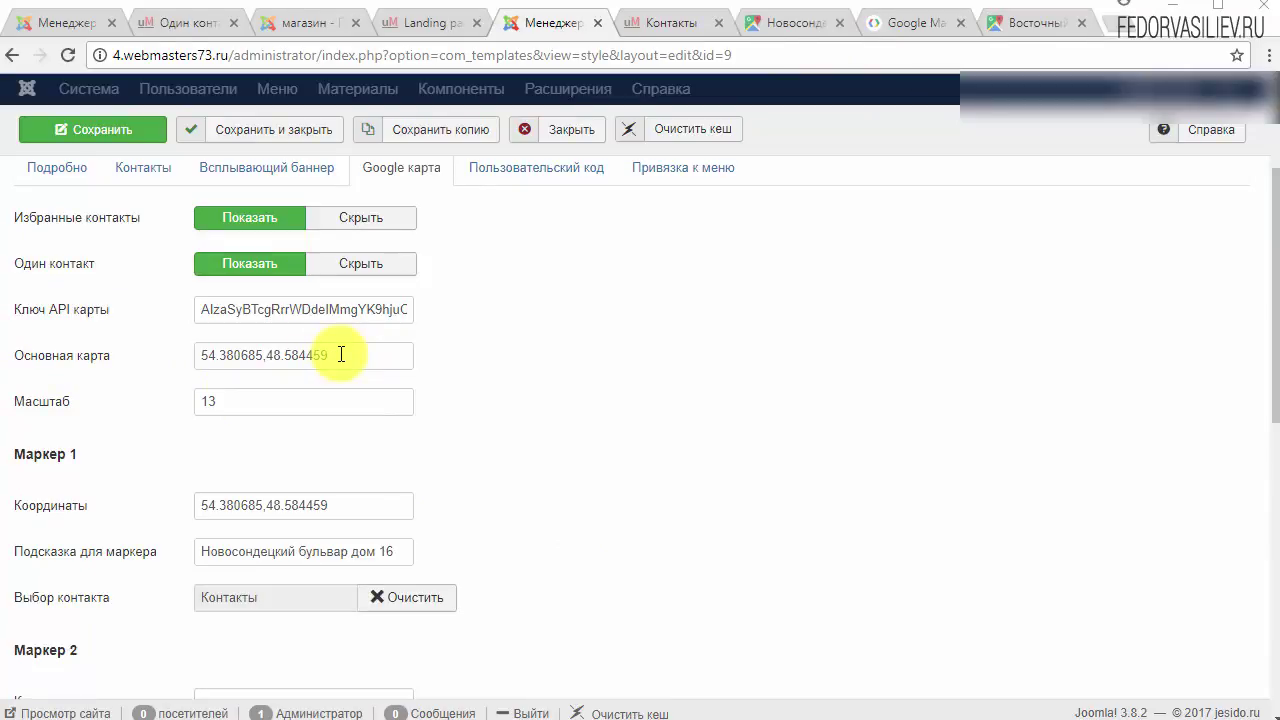
pyautogui.moveTo(341, 354); pyautogui.dragTo(249, 352)
pyautogui.moveTo(63, 366)
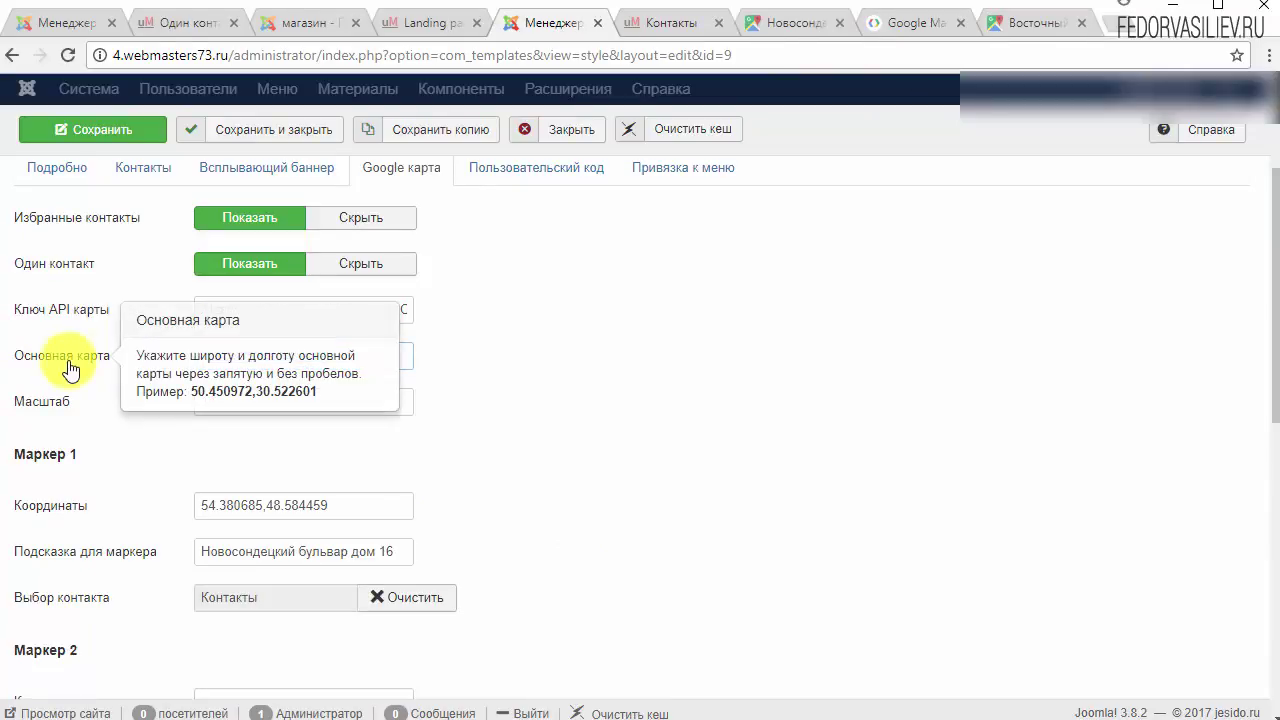
pyautogui.click(246, 356)
pyautogui.click(265, 354)
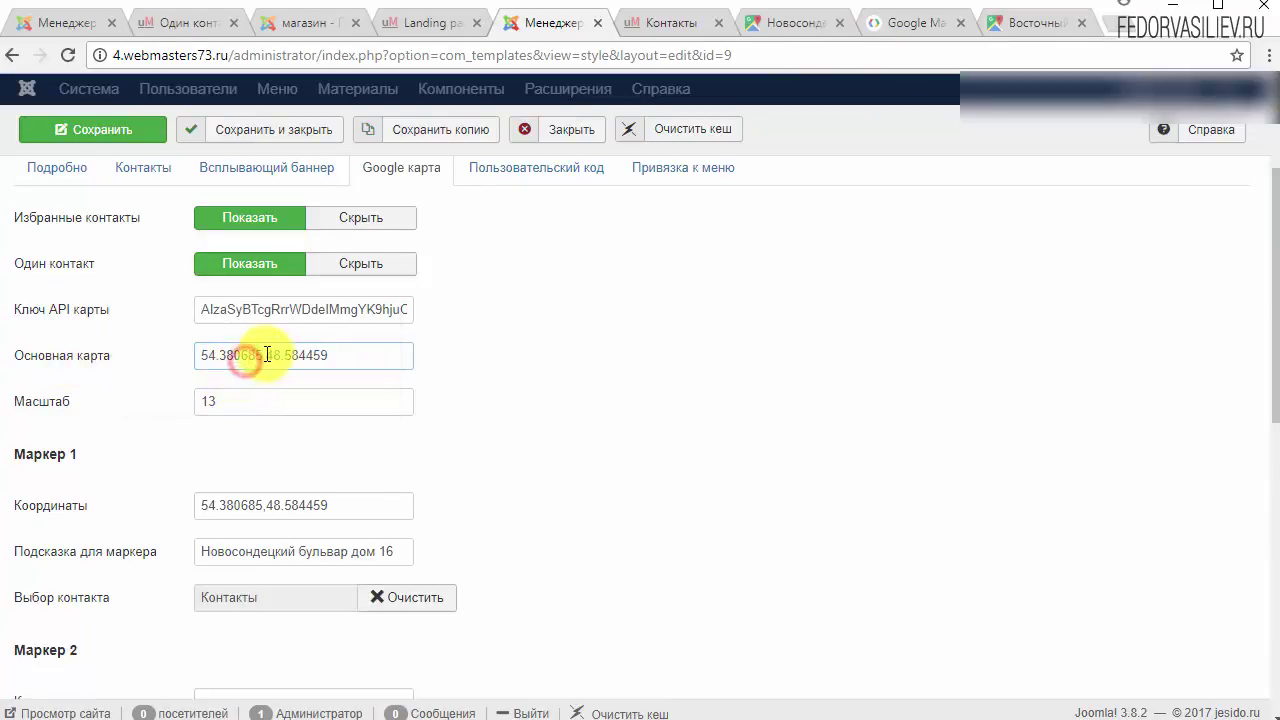
pyautogui.click(264, 505)
pyautogui.click(664, 24)
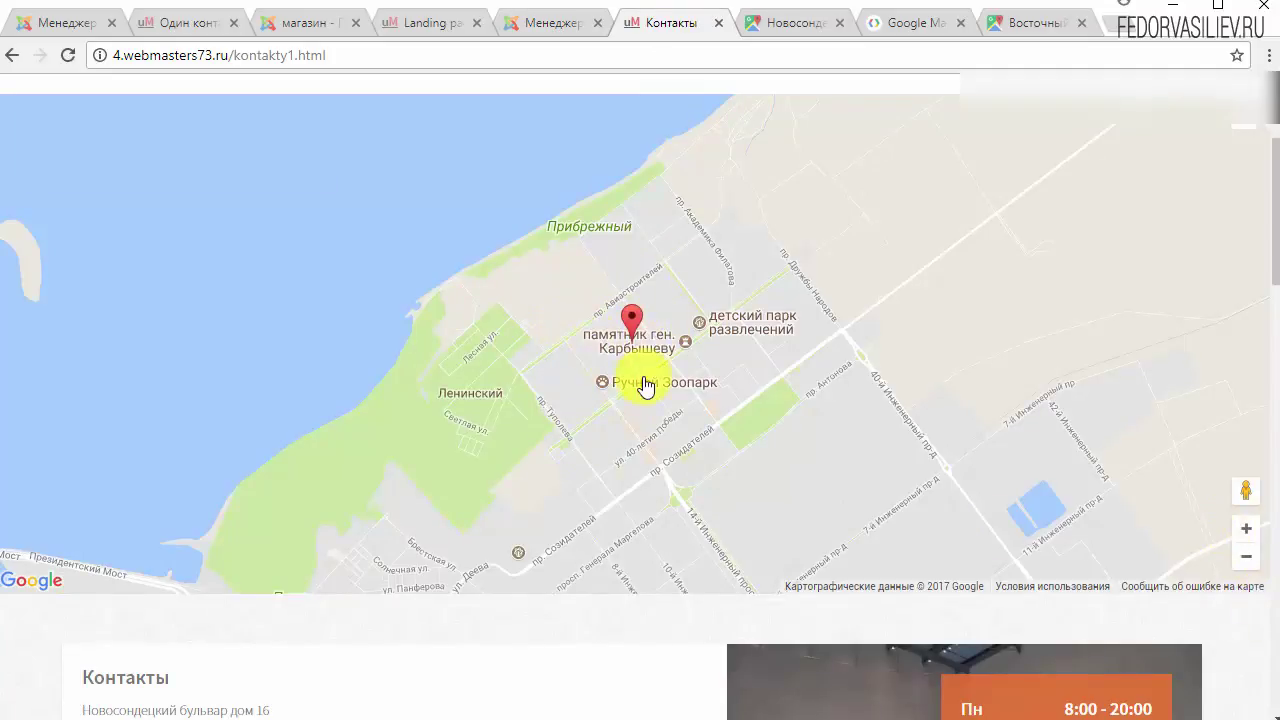
# Step: Zoom the contacts map in four levels, back out two, and briefly view it fullscreen
pyautogui.click(1246, 527)
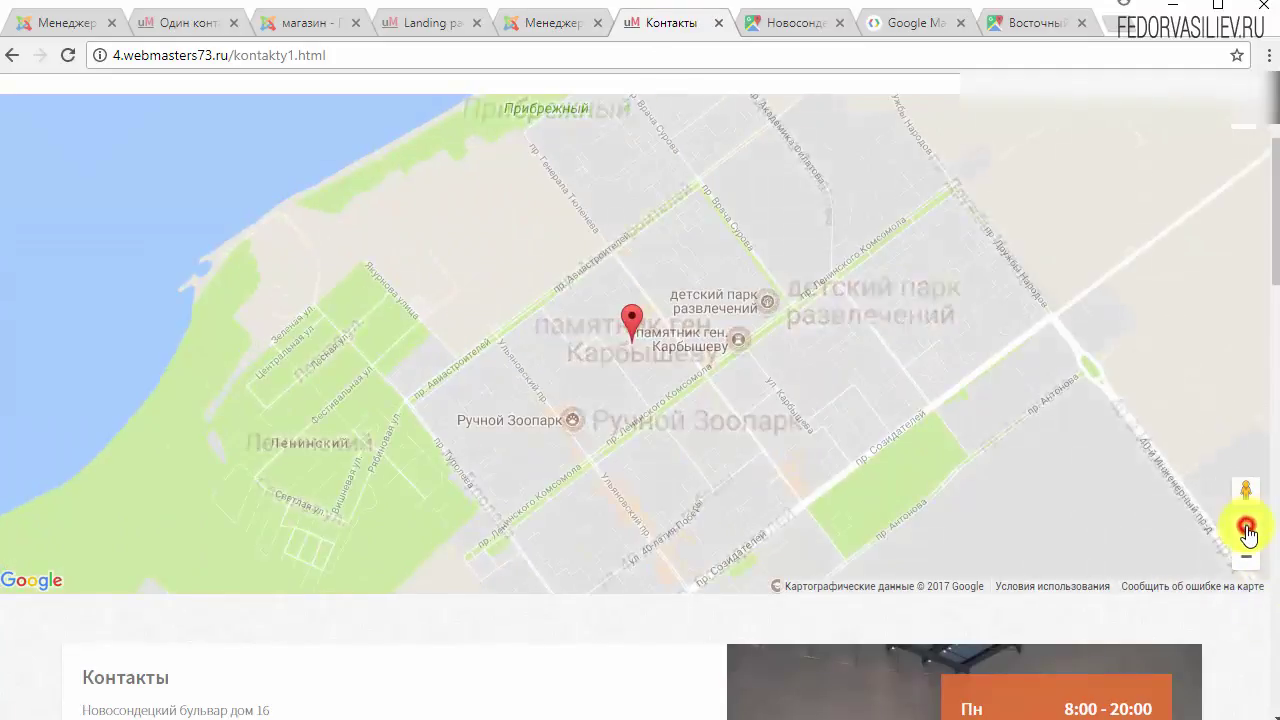
pyautogui.click(1246, 527)
pyautogui.click(1246, 527)
pyautogui.click(1246, 527)
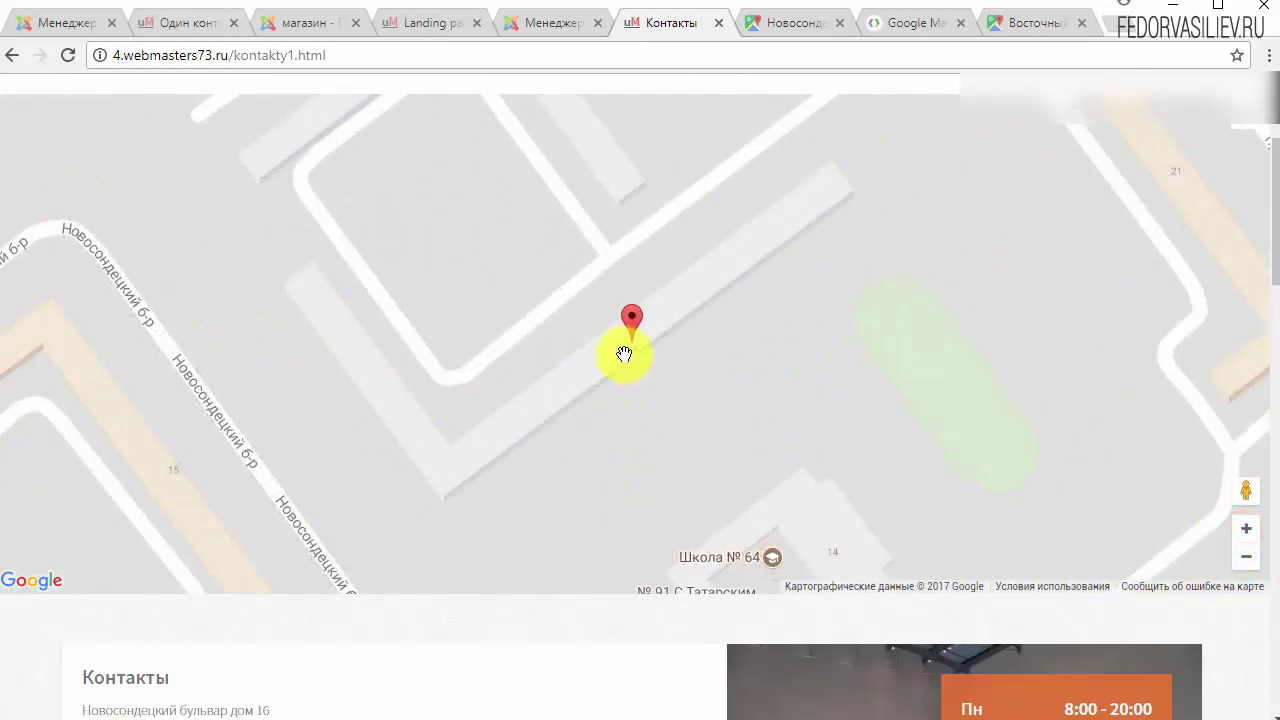
pyautogui.click(1246, 557)
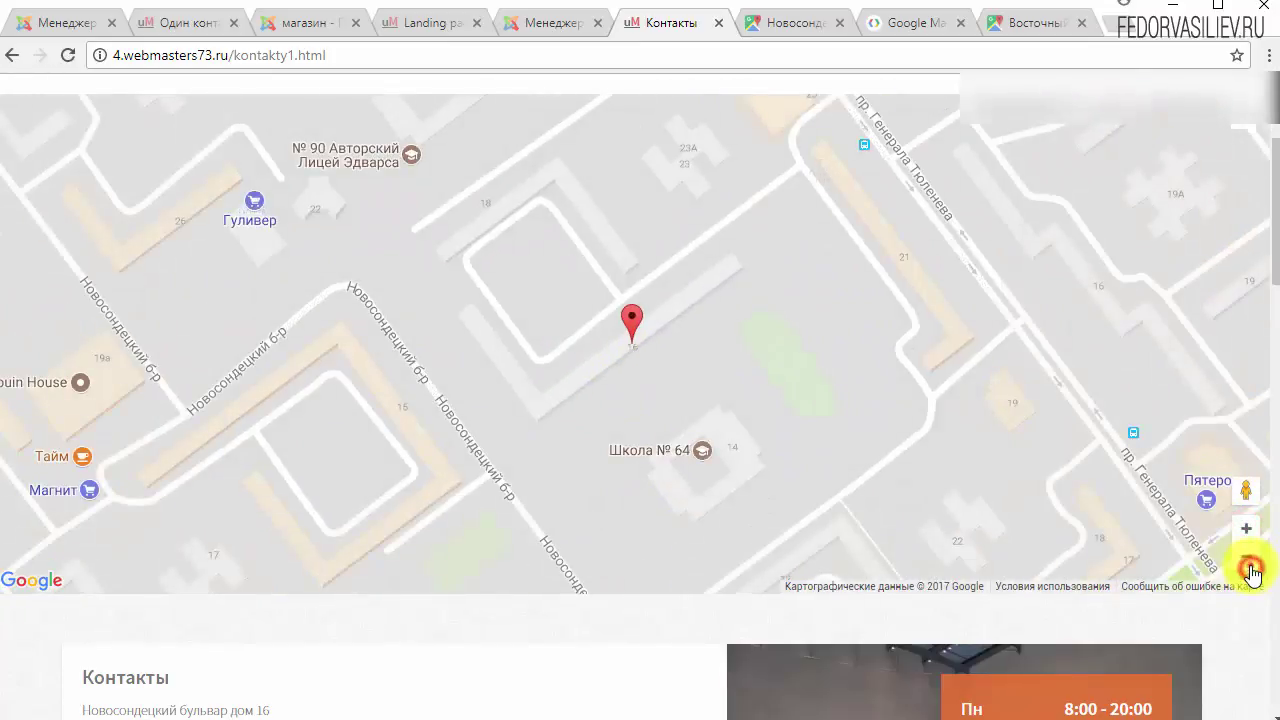
pyautogui.click(1246, 557)
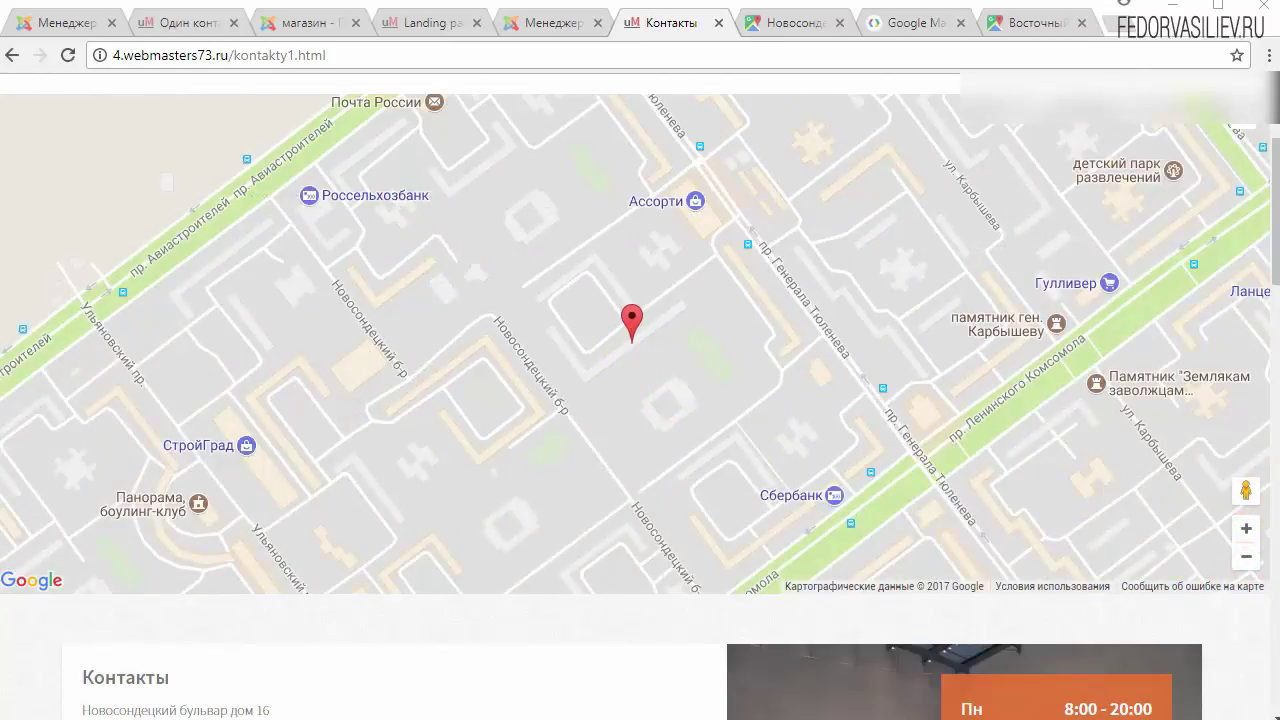
pyautogui.click(1240, 120)
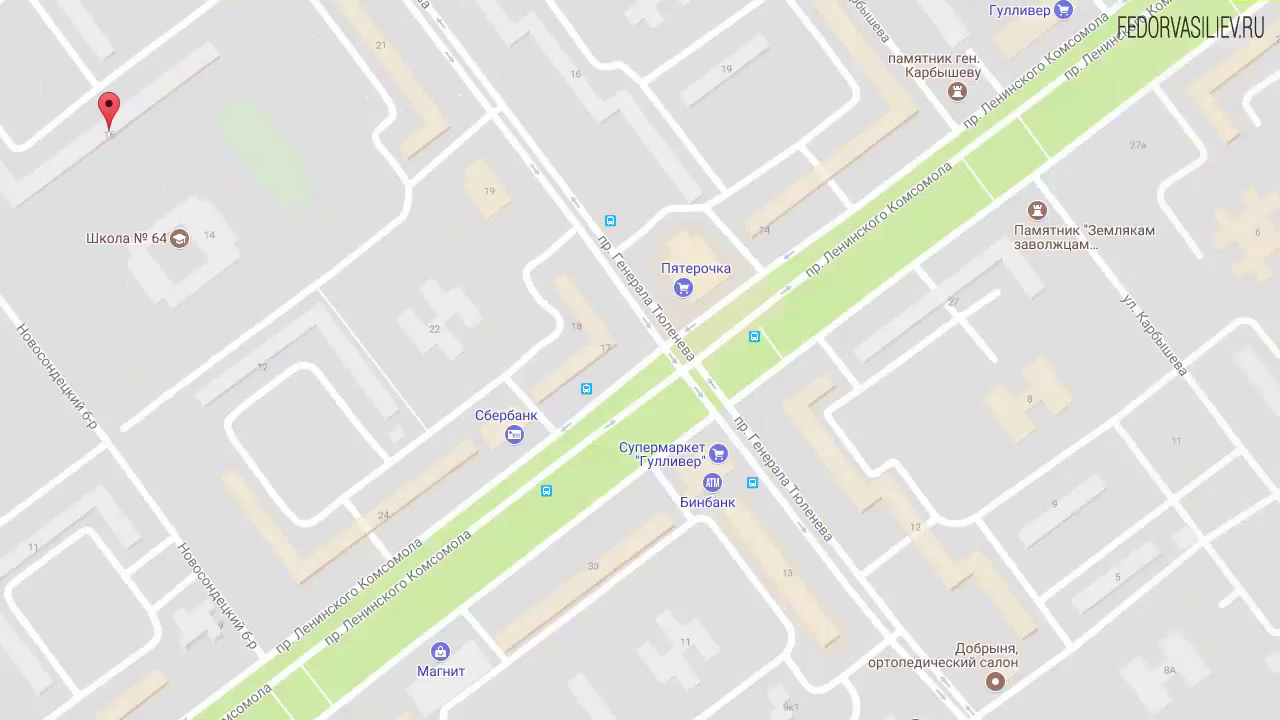
pyautogui.press('Escape')
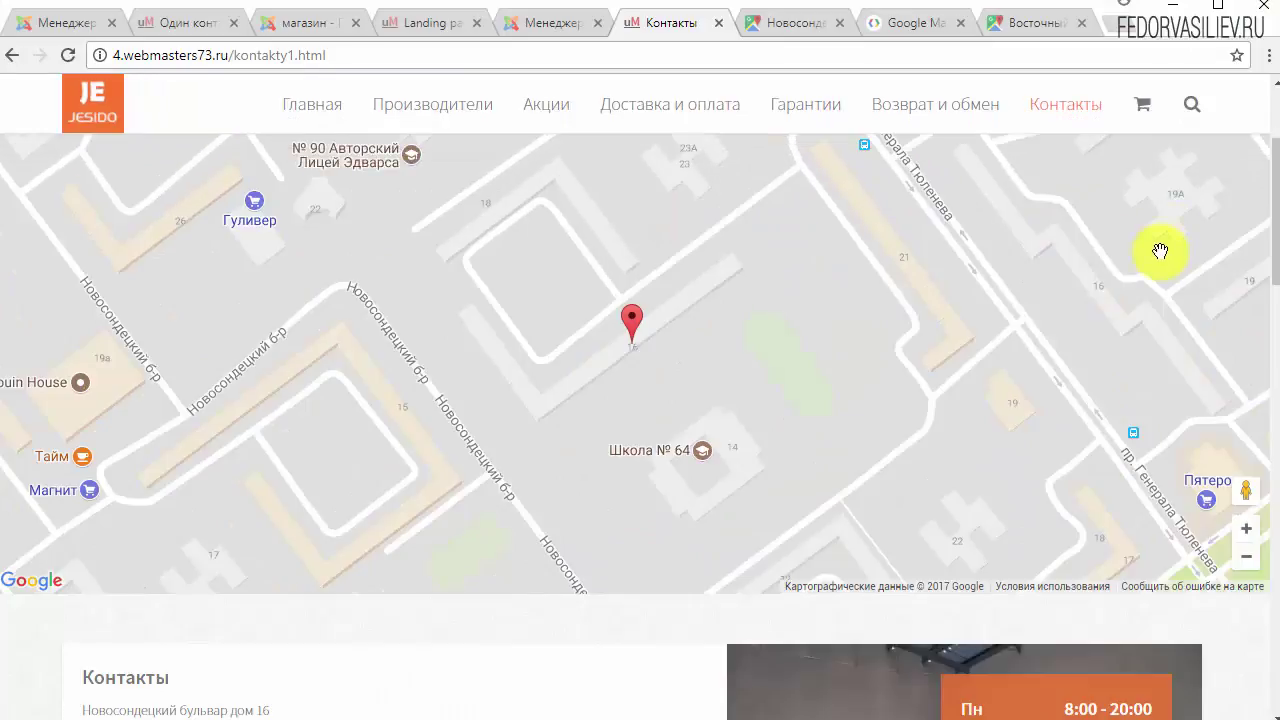
pyautogui.hotkey('ctrl', 'shift', 'Tab')
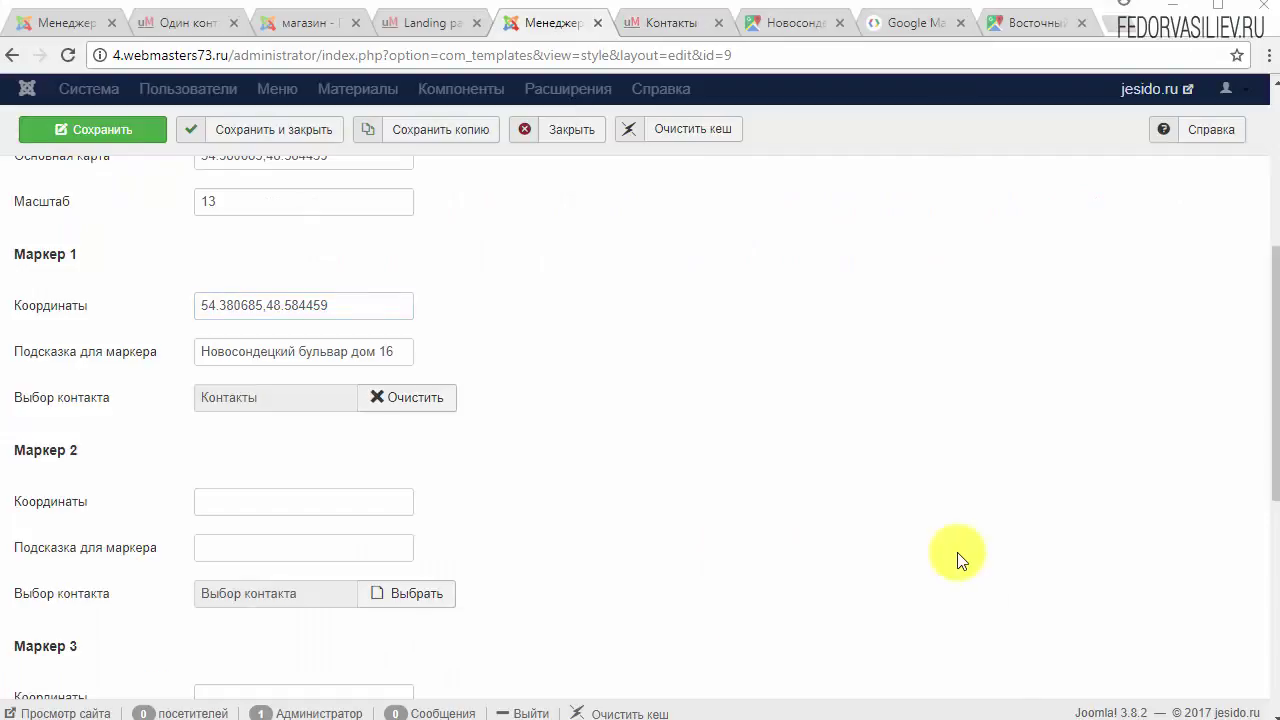
# Step: Scroll past the empty Marker 2–5 fields and replace the Масштаб value 13 with 24
pyautogui.scroll(-1, 687, 545)
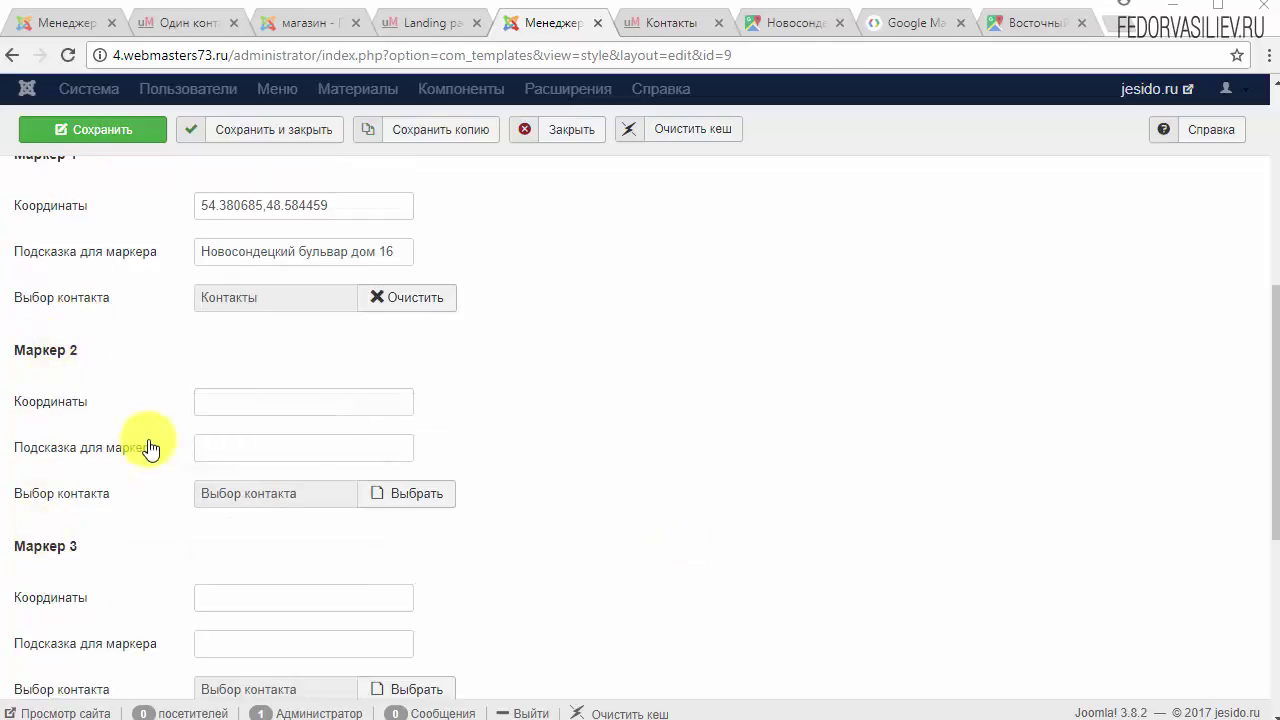
pyautogui.scroll(-1, 591, 357)
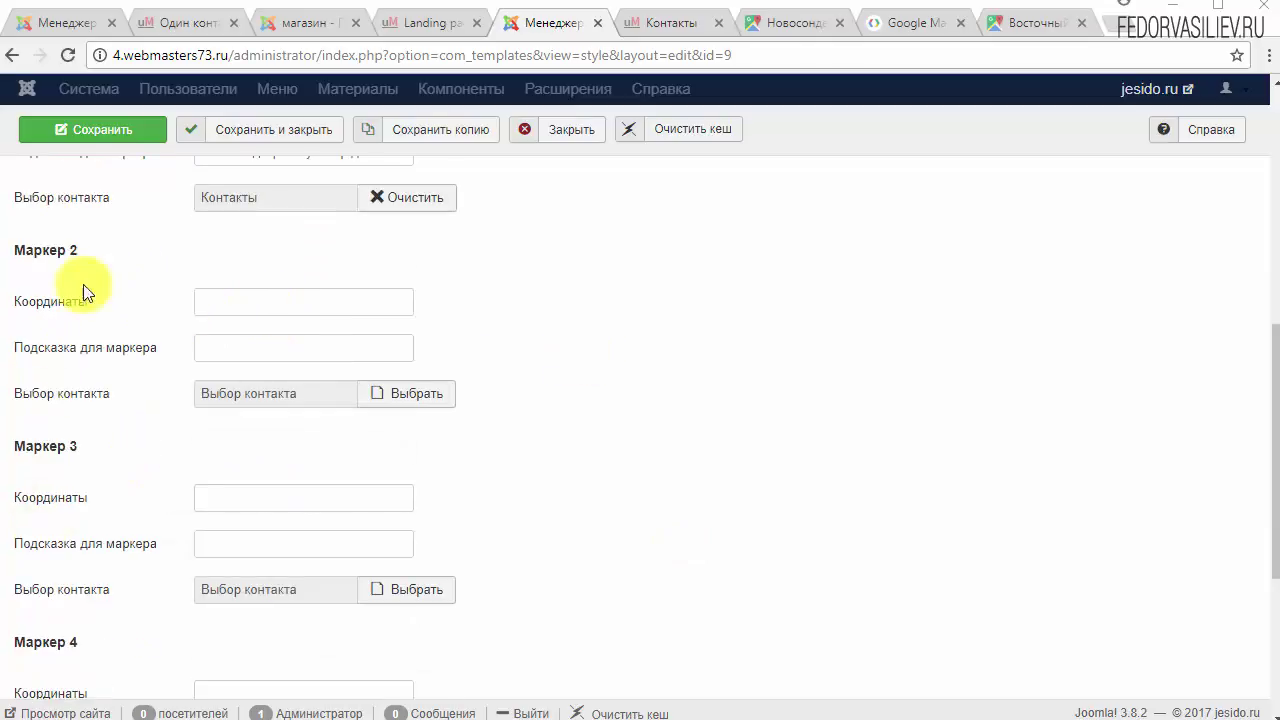
pyautogui.scroll(-3, 477, 294)
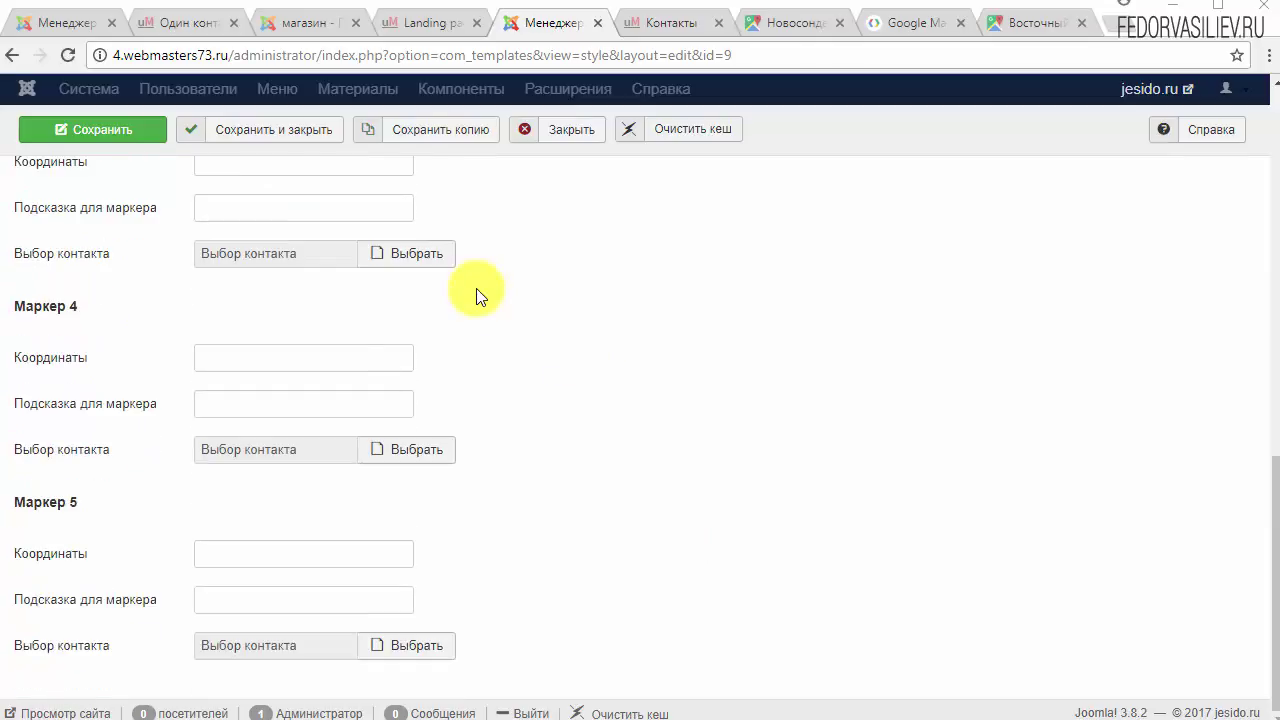
pyautogui.scroll(3, 234, 500)
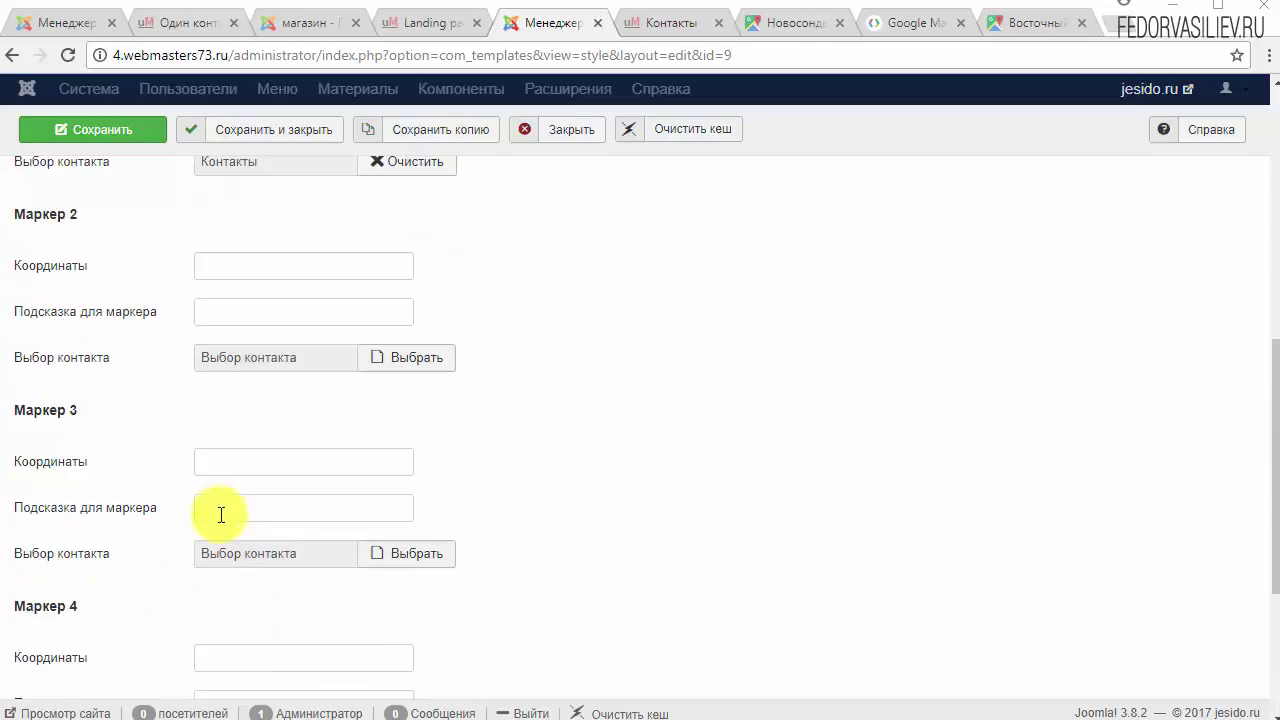
pyautogui.scroll(4, 221, 514)
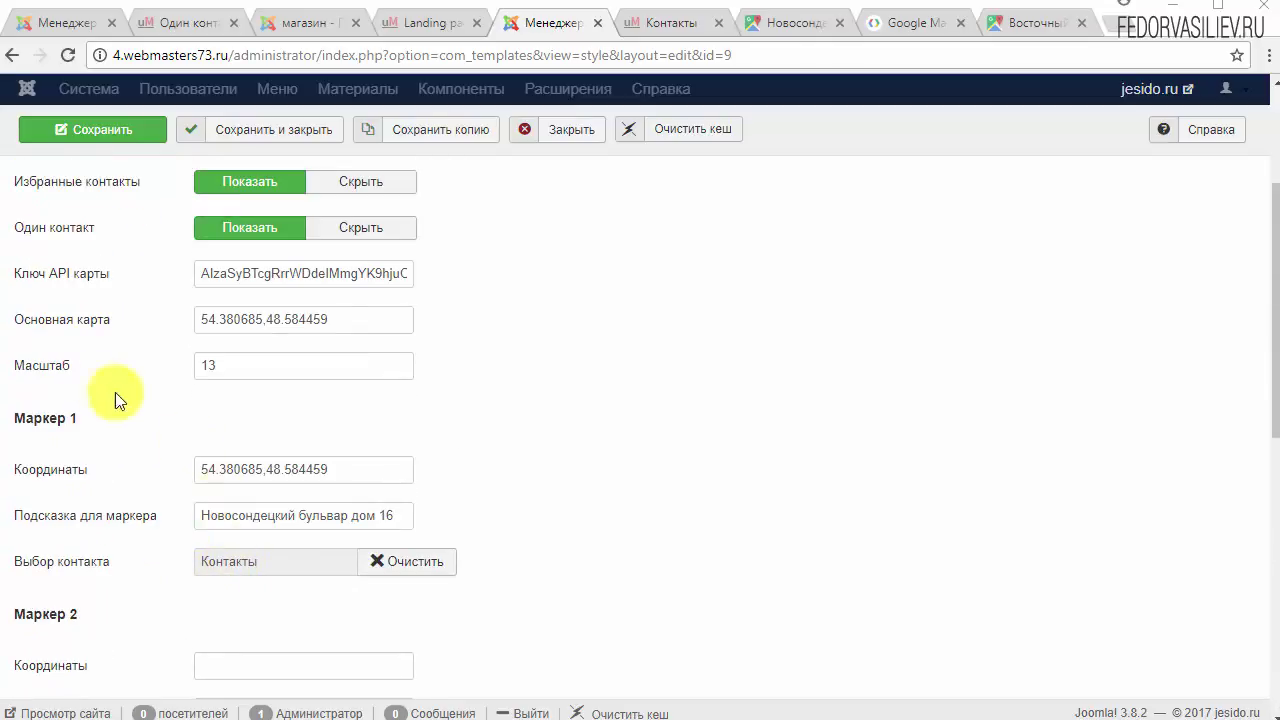
pyautogui.doubleClick(236, 366)
pyautogui.write('2')
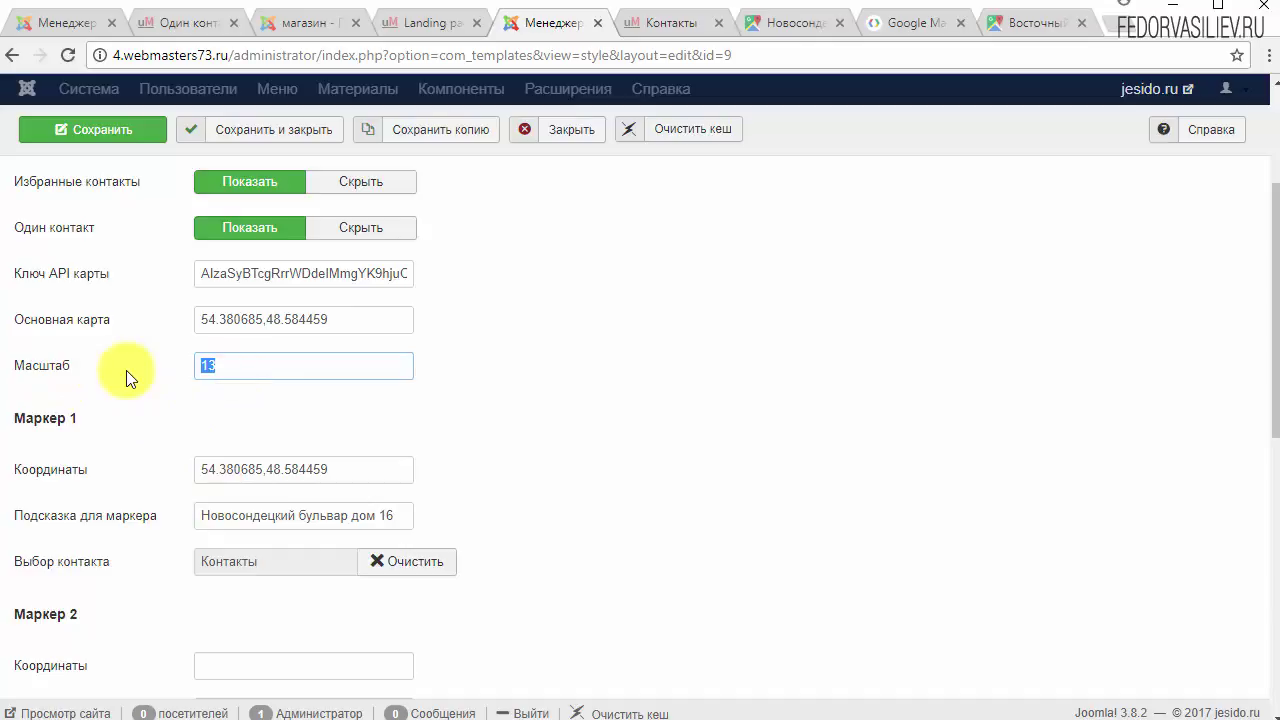
pyautogui.write('4')
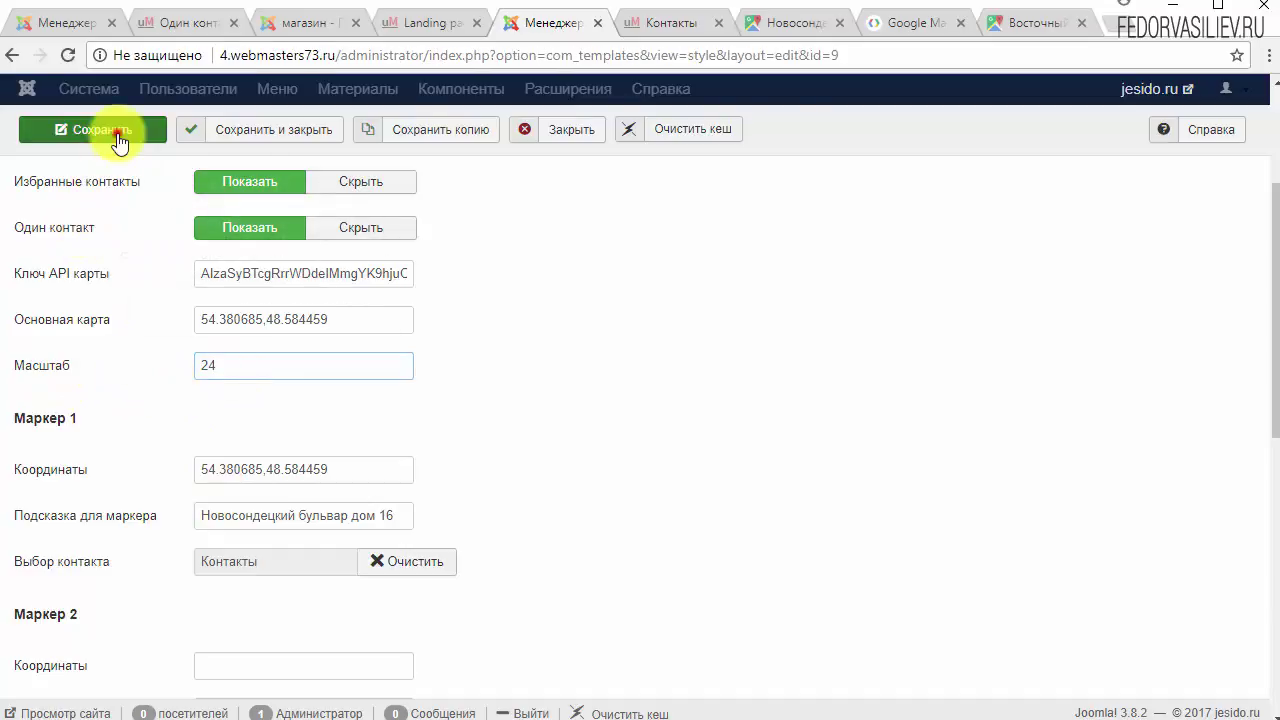